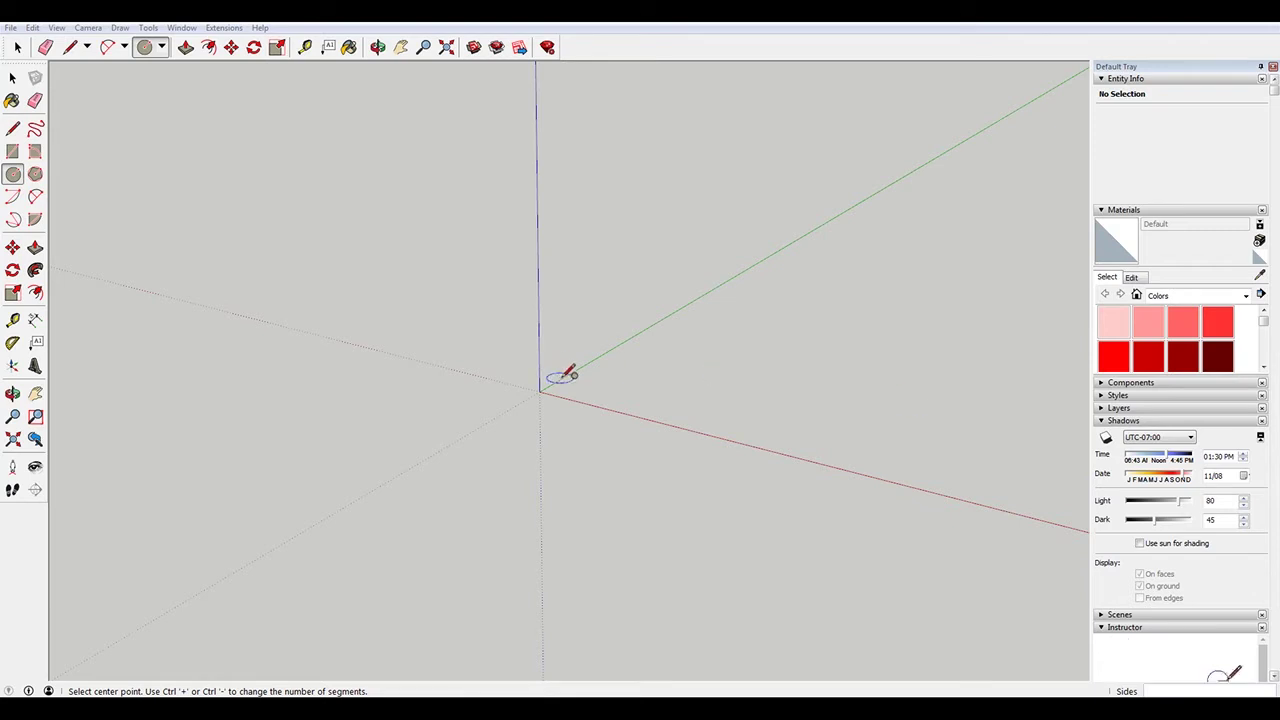
pyautogui.click(594, 411)
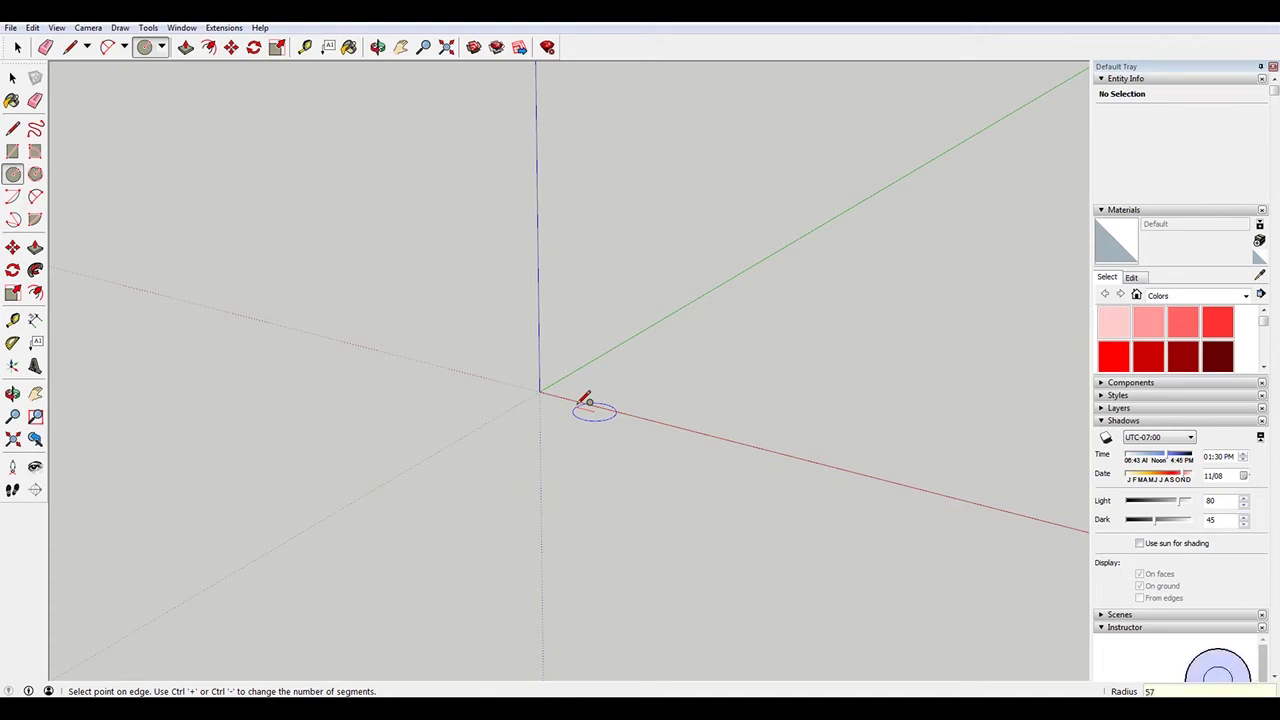
pyautogui.write('6')
pyautogui.press('Return')
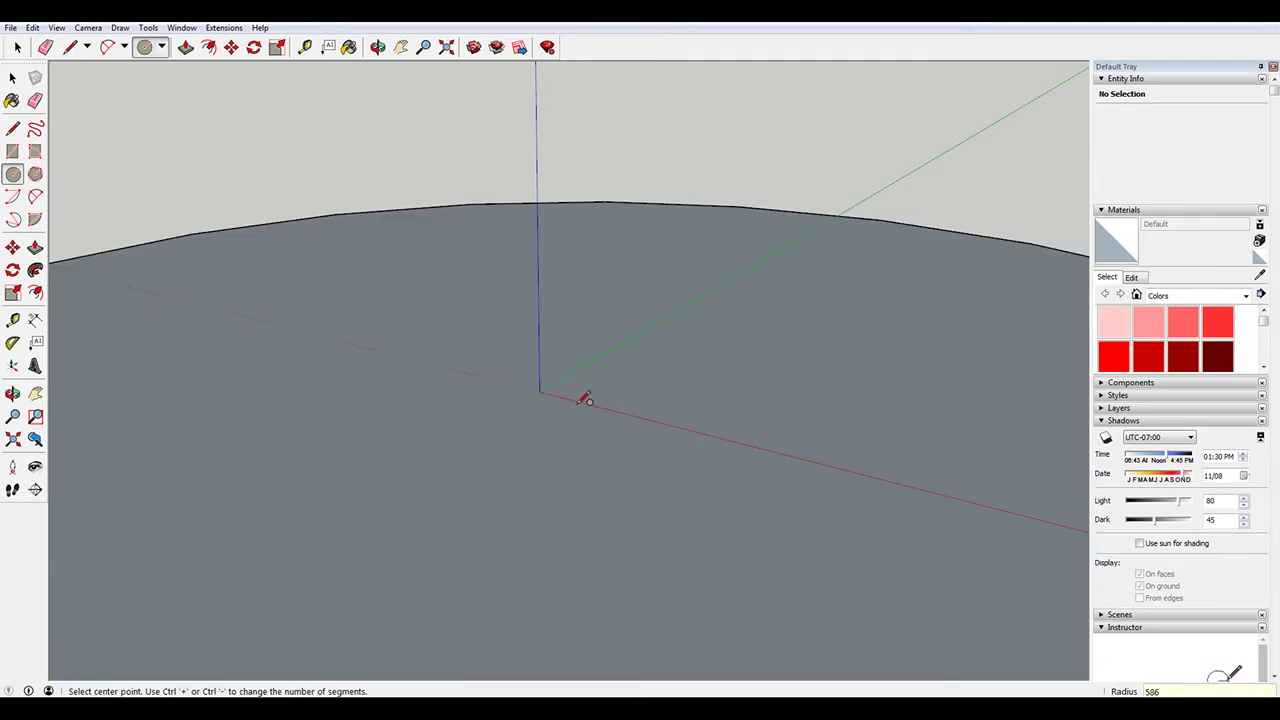
pyautogui.scroll(-5, 494, 322)
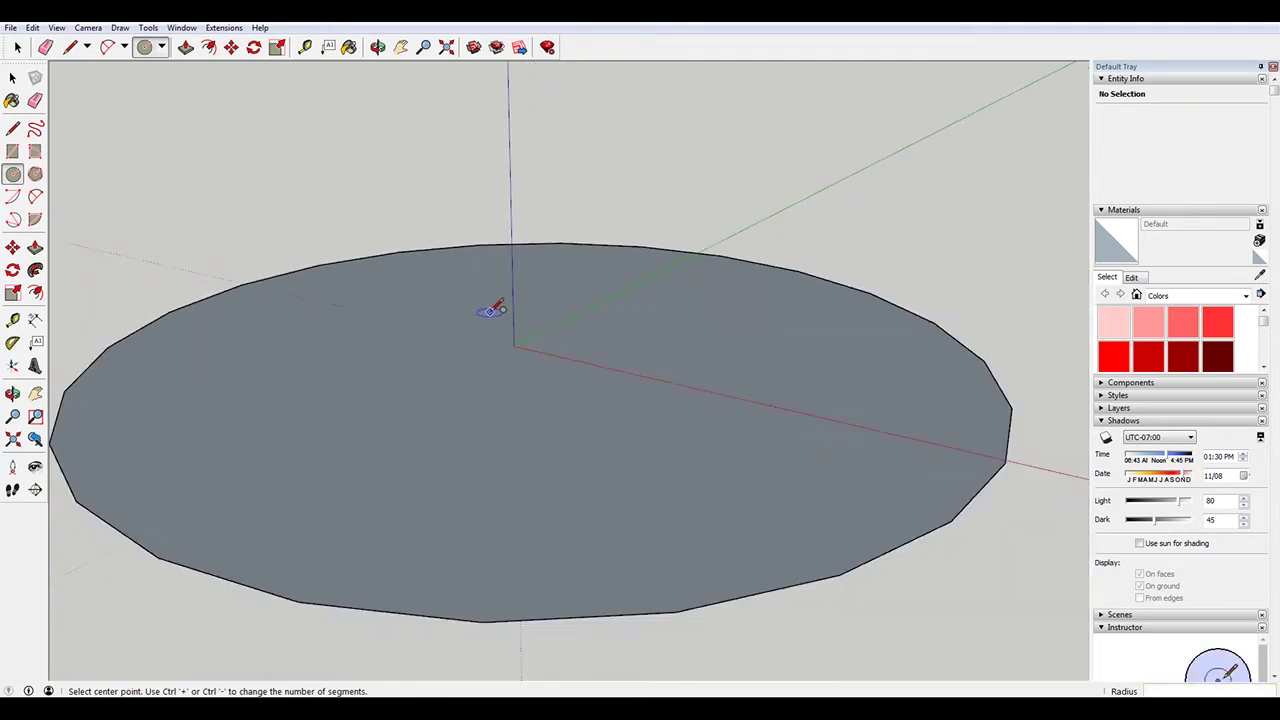
pyautogui.hotkey('ctrl', 'z')
# Draw two concentric circles centred on the origin, the inner with a radius of 293 and the outer with a radius of about 27' 5"
pyautogui.click(508, 337)
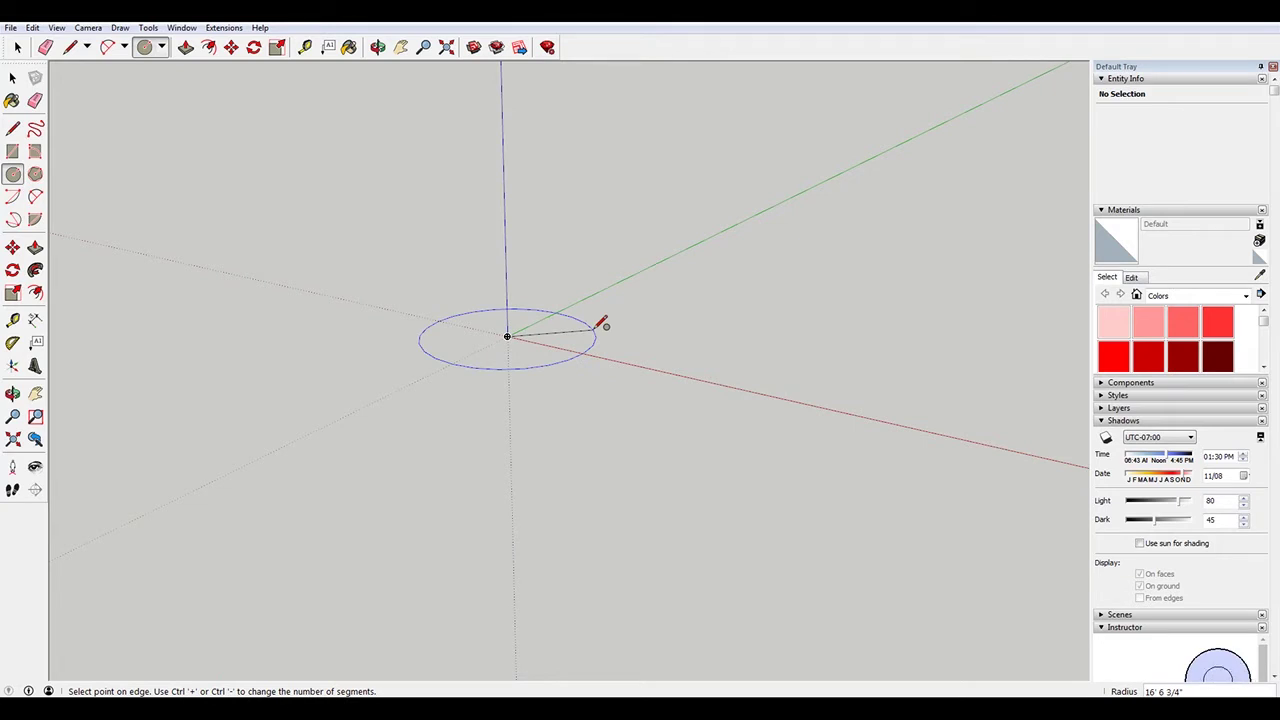
pyautogui.write('293')
pyautogui.press('Return')
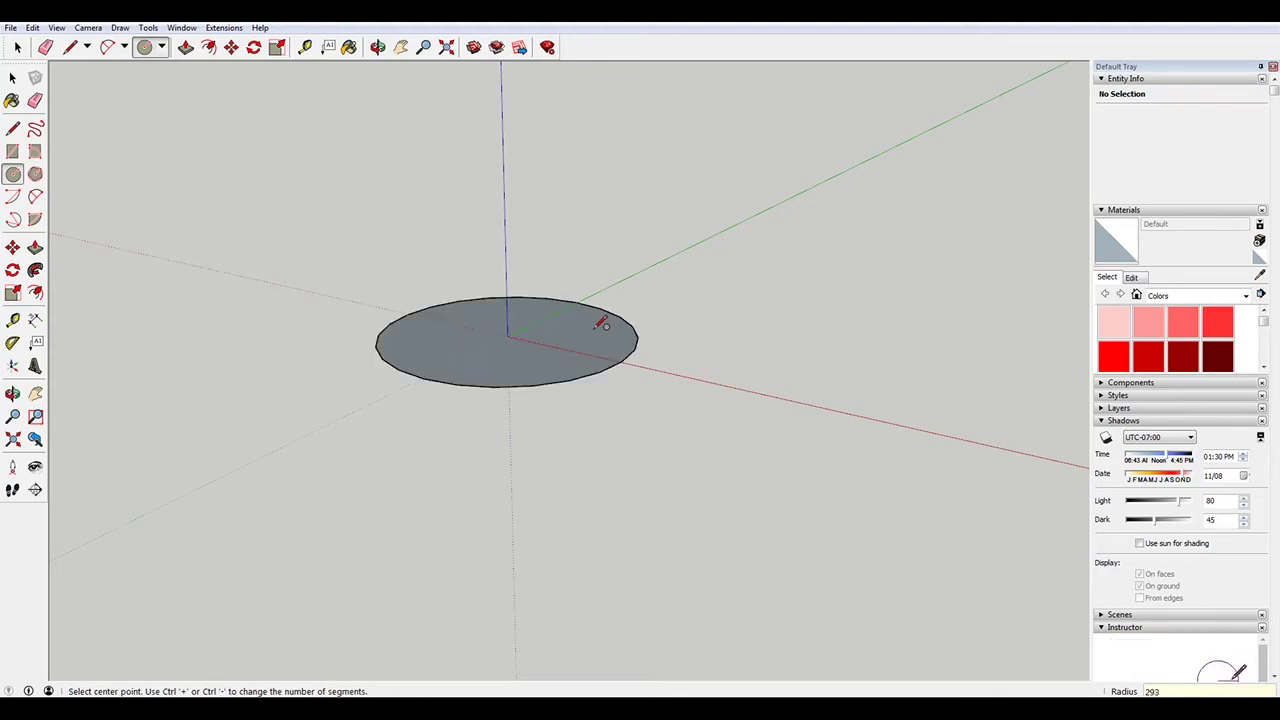
pyautogui.scroll(4, 560, 300)
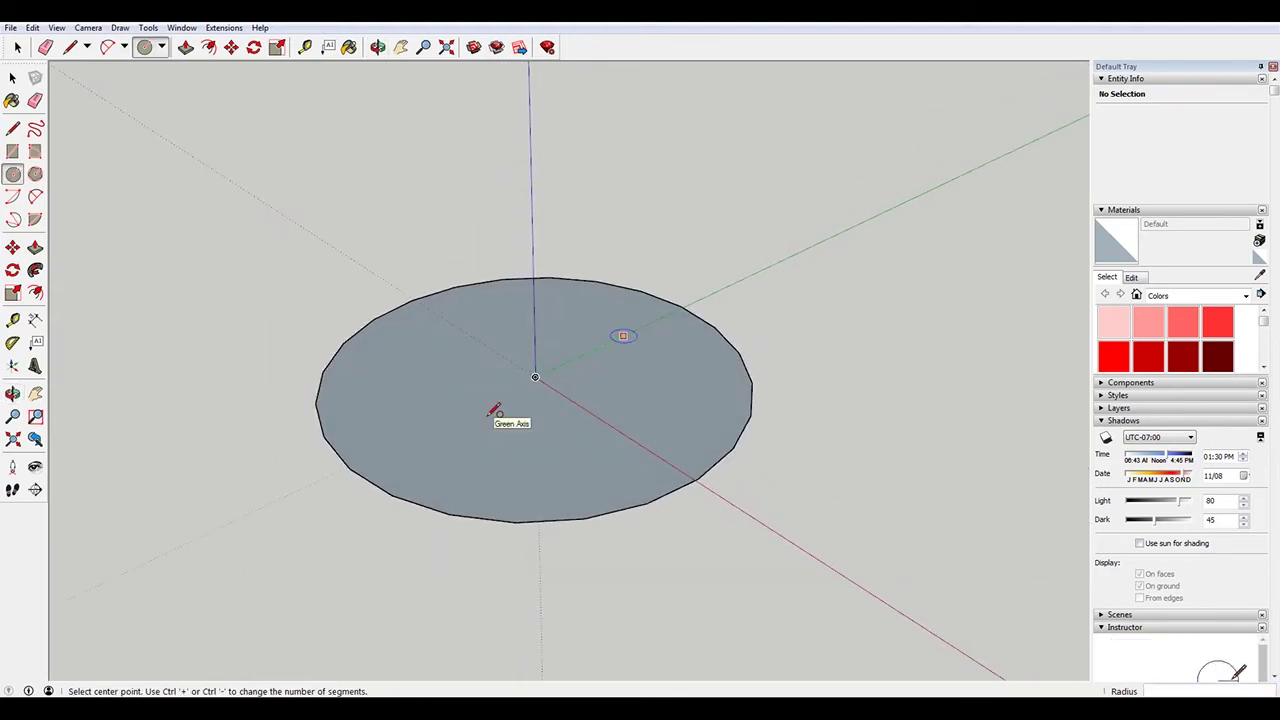
pyautogui.click(536, 376)
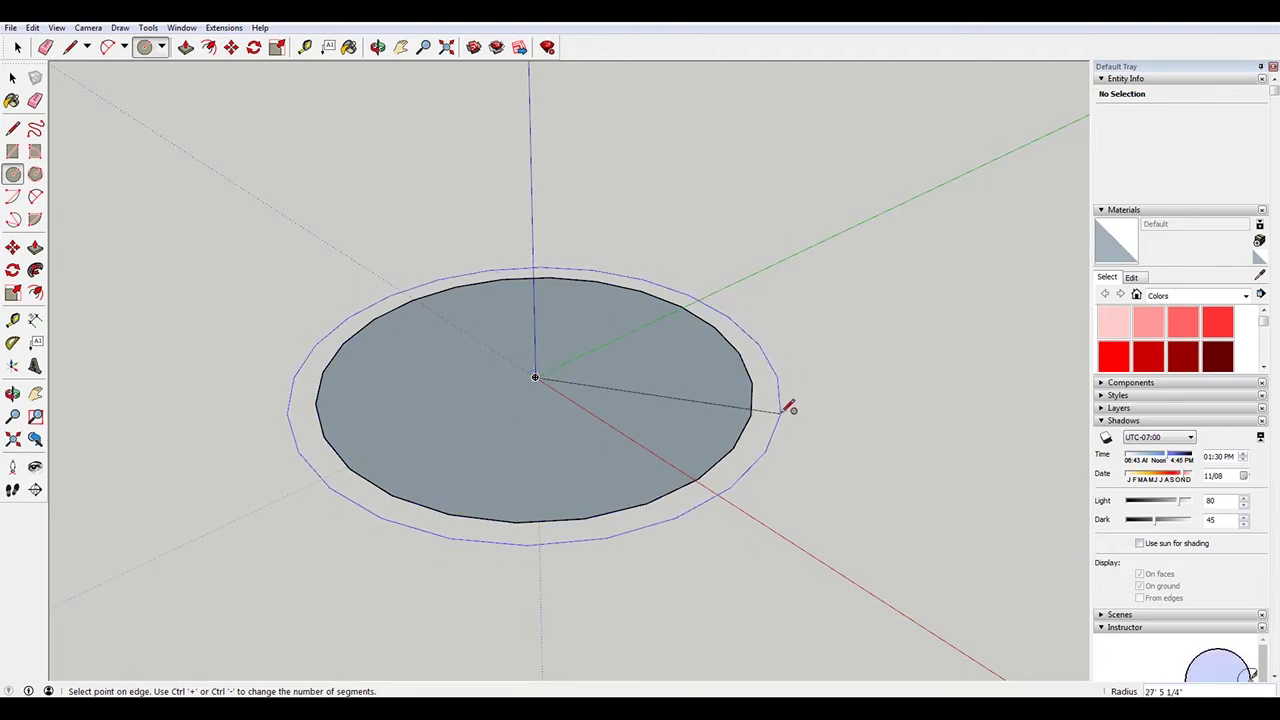
pyautogui.click(786, 408)
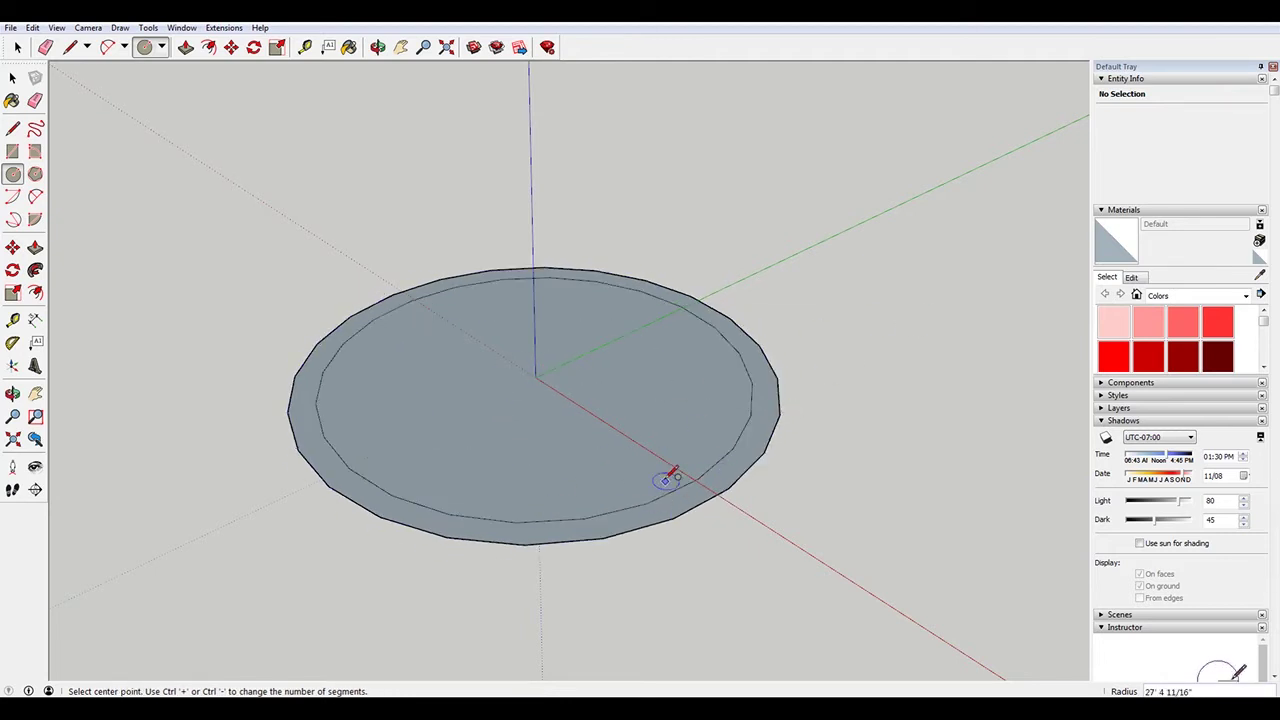
# Delete the inner disc face and the ring face, keeping only the two circle outlines
pyautogui.press('space')
pyautogui.click(636, 393)
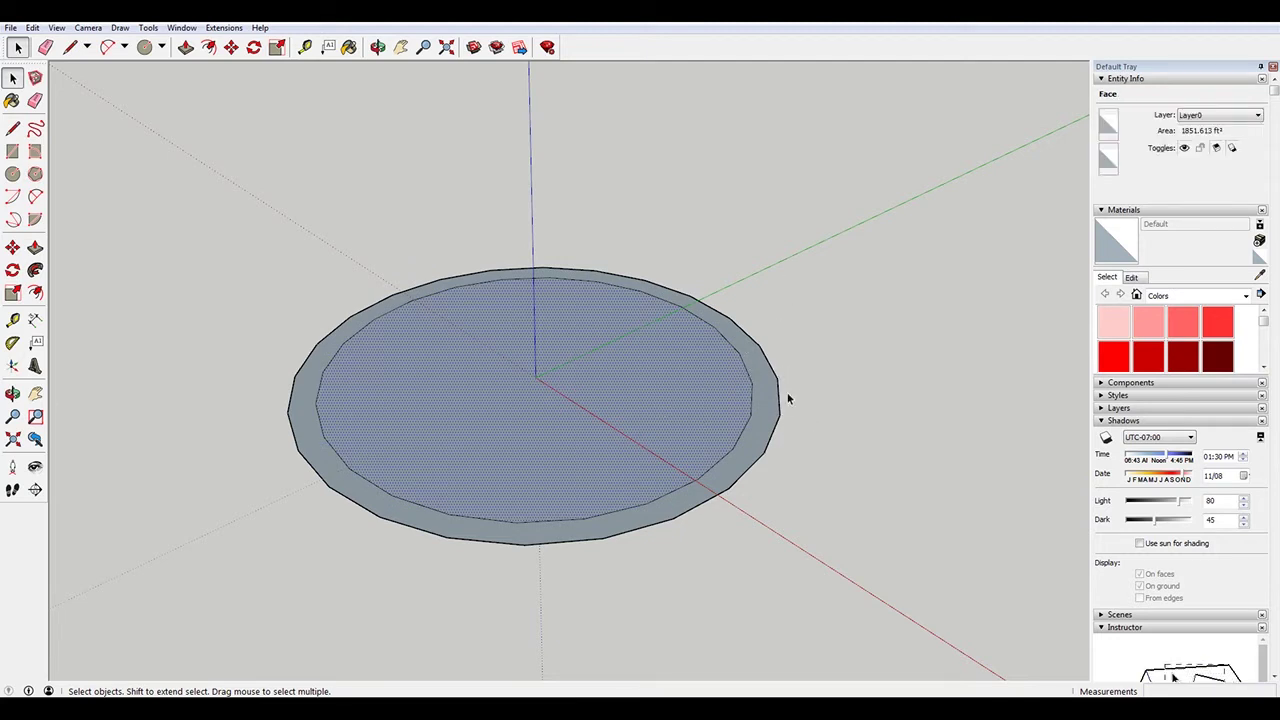
pyautogui.press('Delete')
pyautogui.press('l')
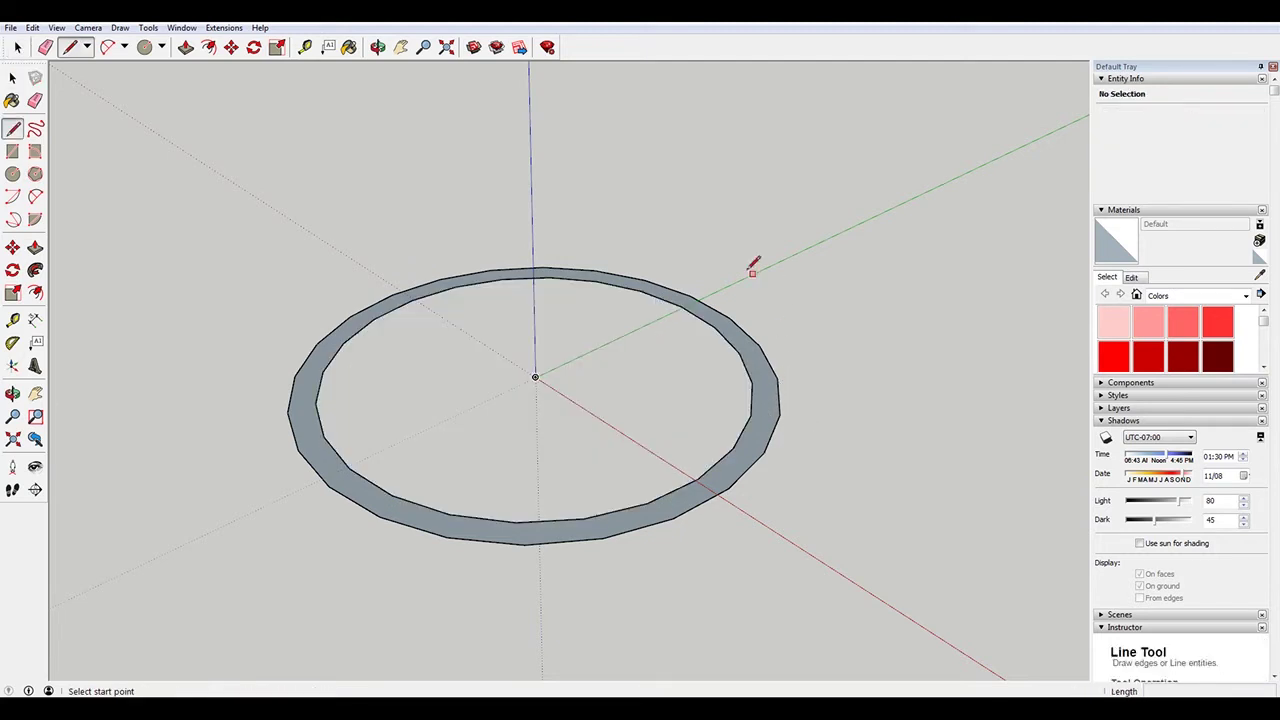
pyautogui.press('space')
pyautogui.click(762, 428)
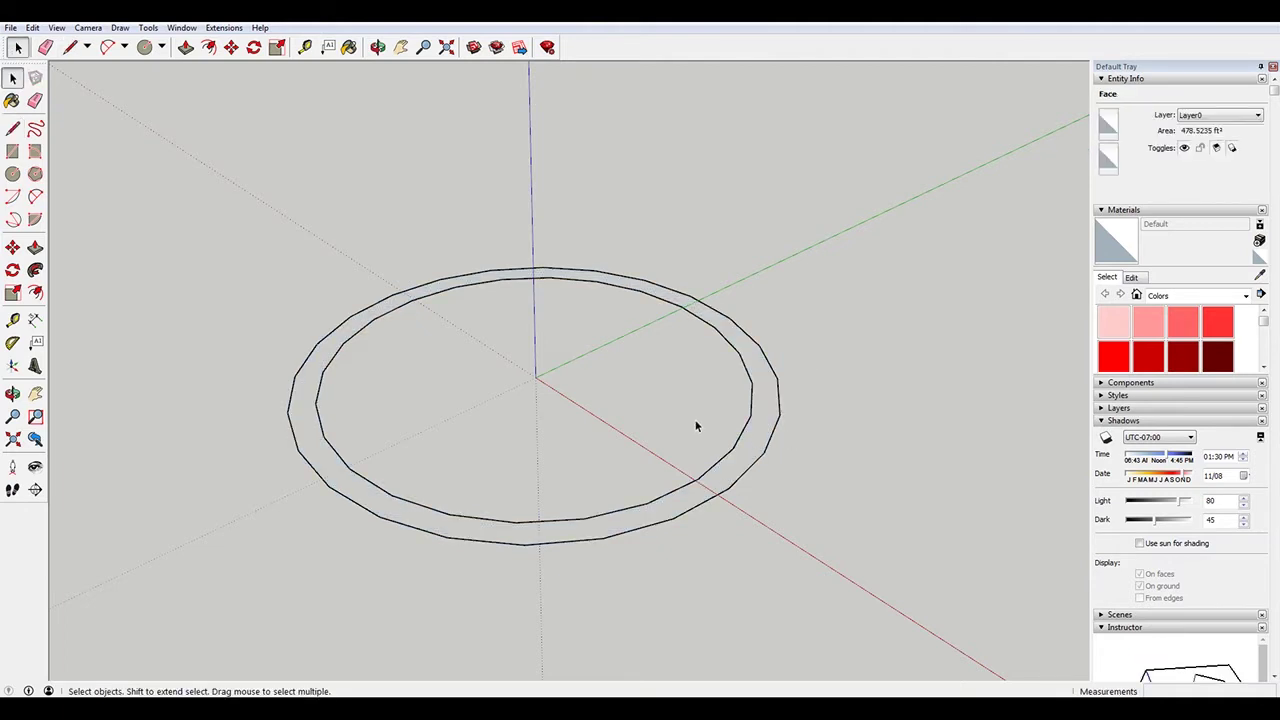
pyautogui.press('Delete')
# Draw a vertical line about 5' 10" long upward from a vertex of the inner circle
pyautogui.scroll(3, 729, 400)
pyautogui.moveTo(730, 404); pyautogui.dragTo(753, 359, button='middle')
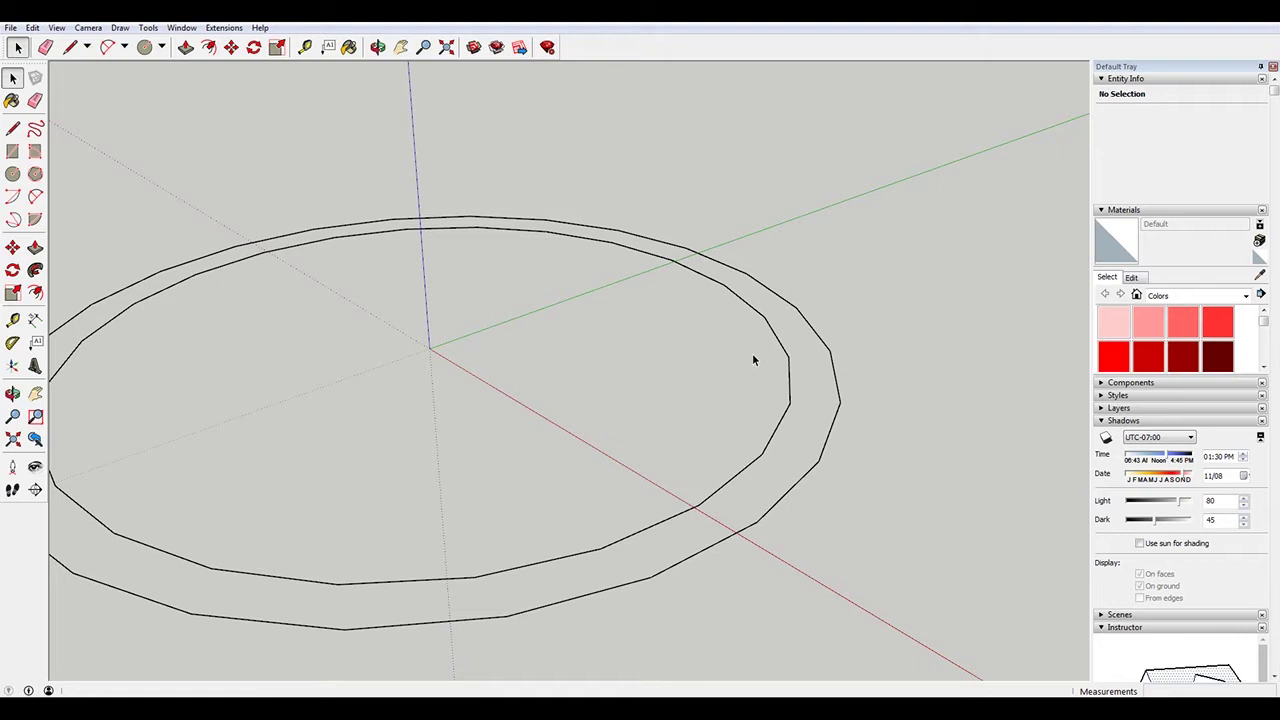
pyautogui.press('l')
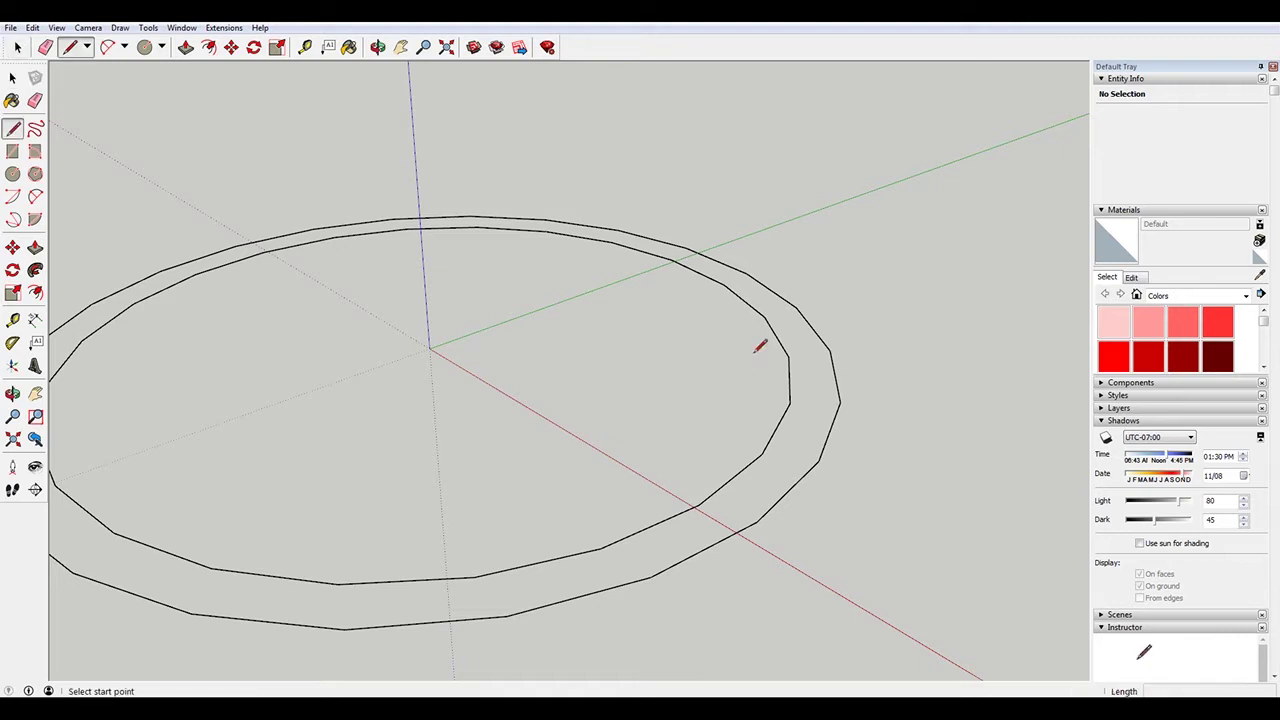
pyautogui.click(789, 403)
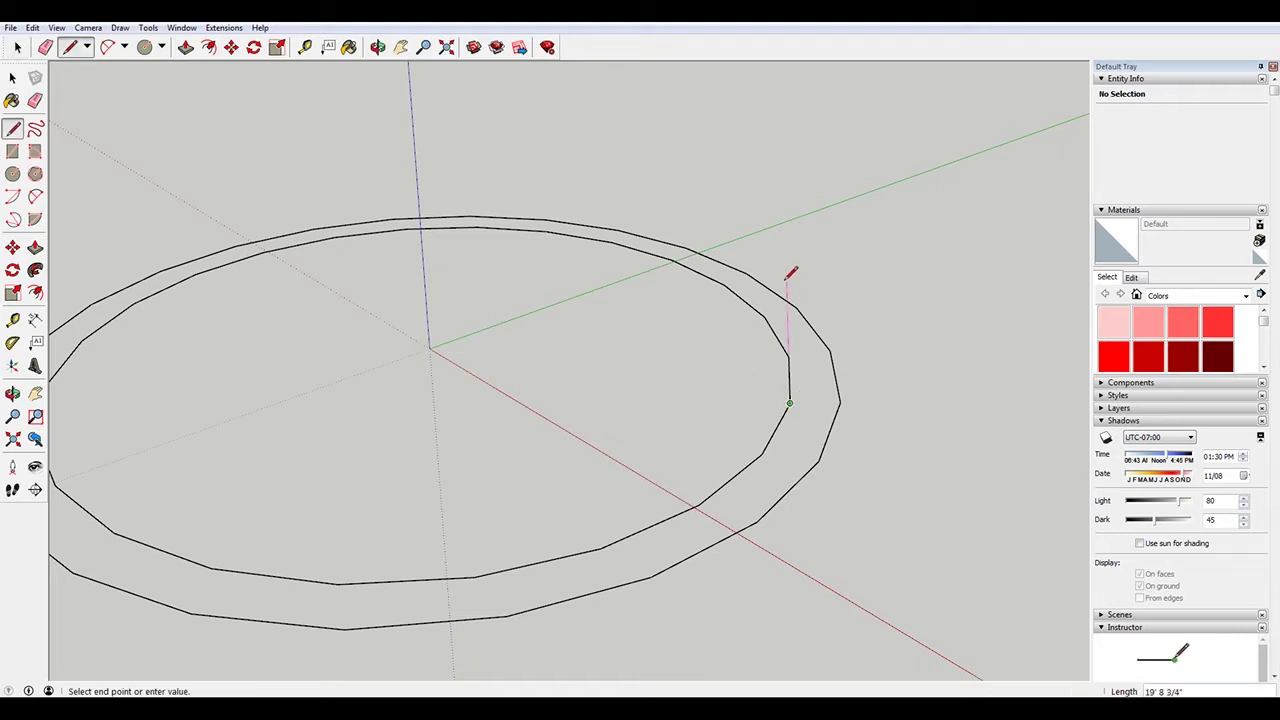
pyautogui.moveTo(793, 270); pyautogui.dragTo(811, 183, button='middle')
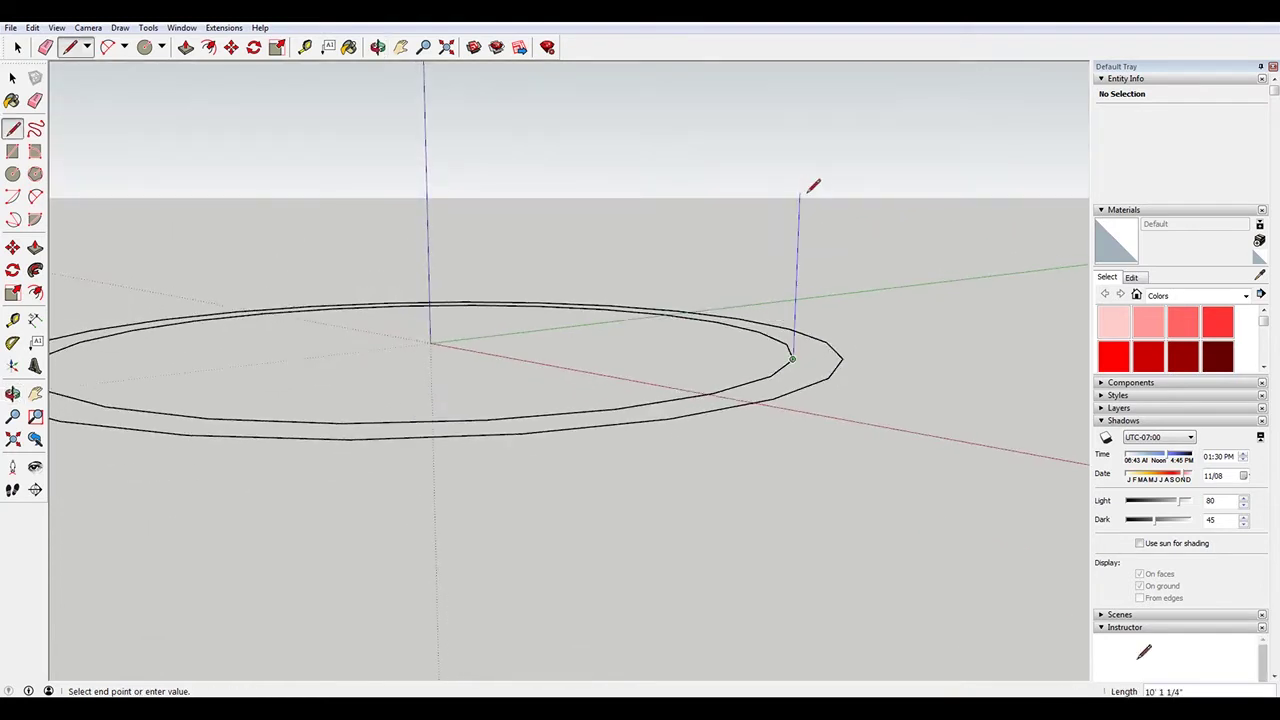
pyautogui.click(797, 265)
pyautogui.press('space')
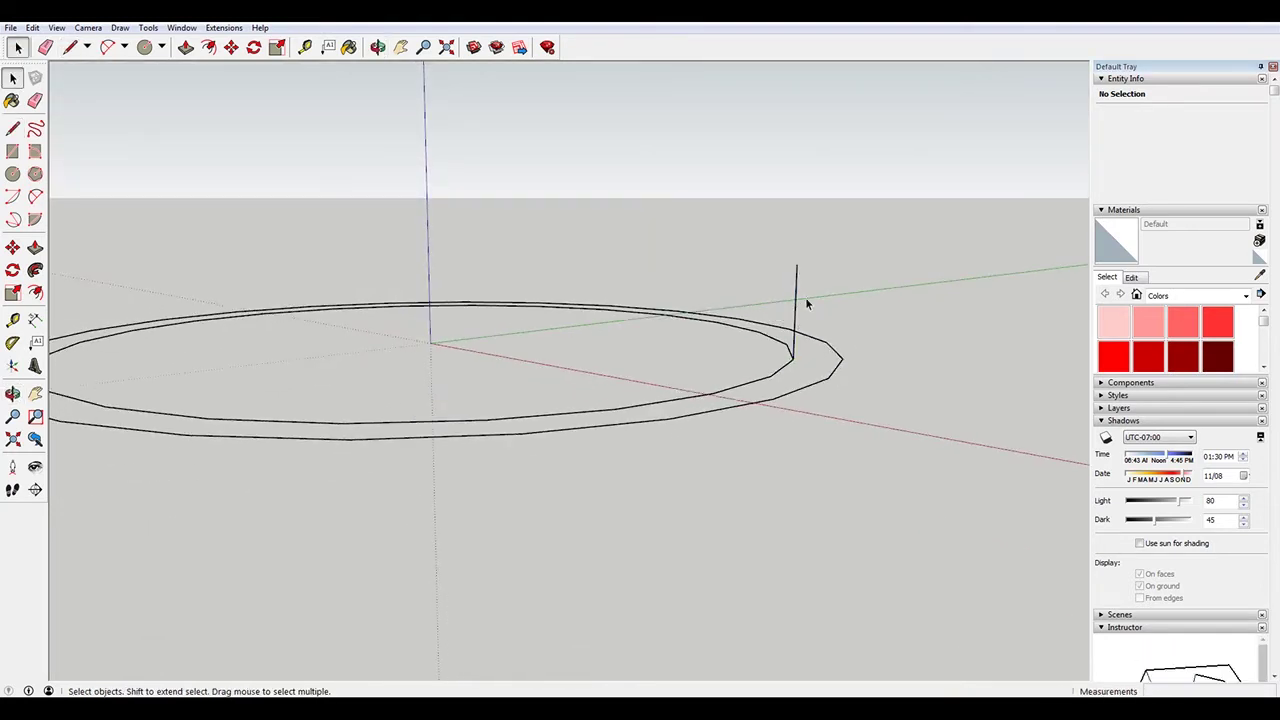
# Move the vertical line straight down so its midpoint sits on the inner circle's vertex
pyautogui.click(797, 300)
pyautogui.press('m')
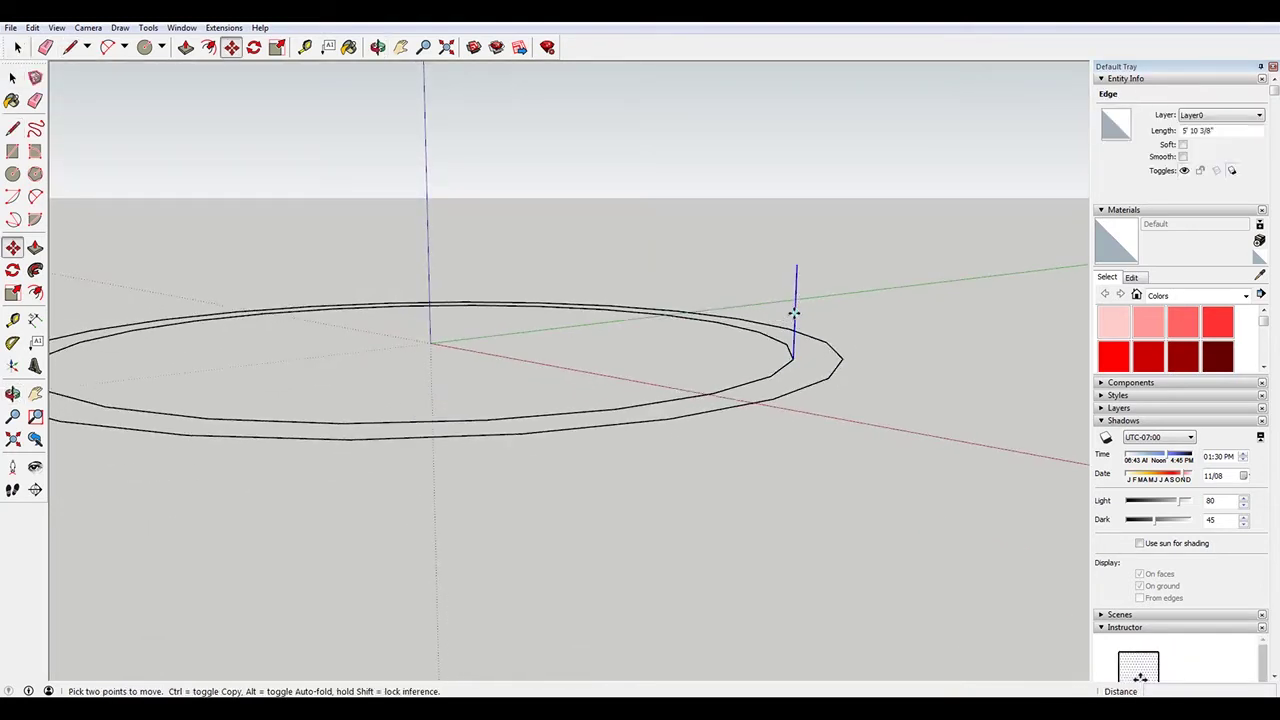
pyautogui.click(794, 309)
pyautogui.press('ctrl')
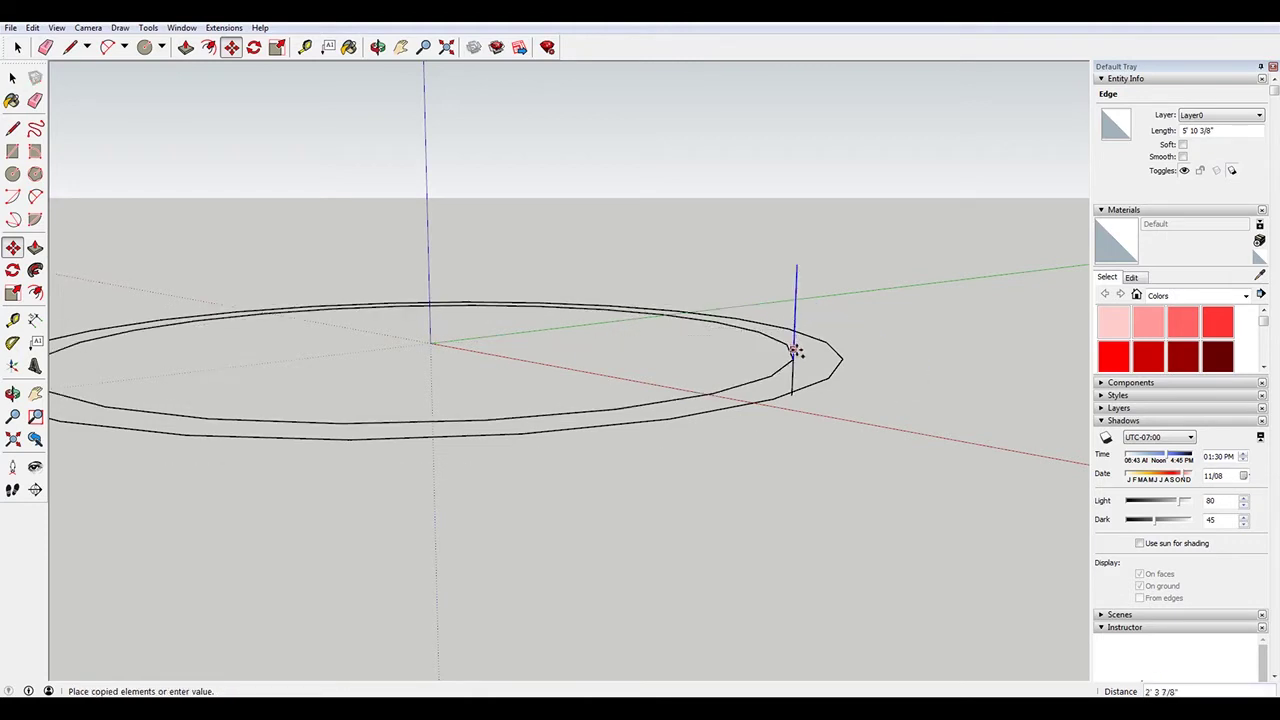
pyautogui.click(795, 358)
pyautogui.press('space')
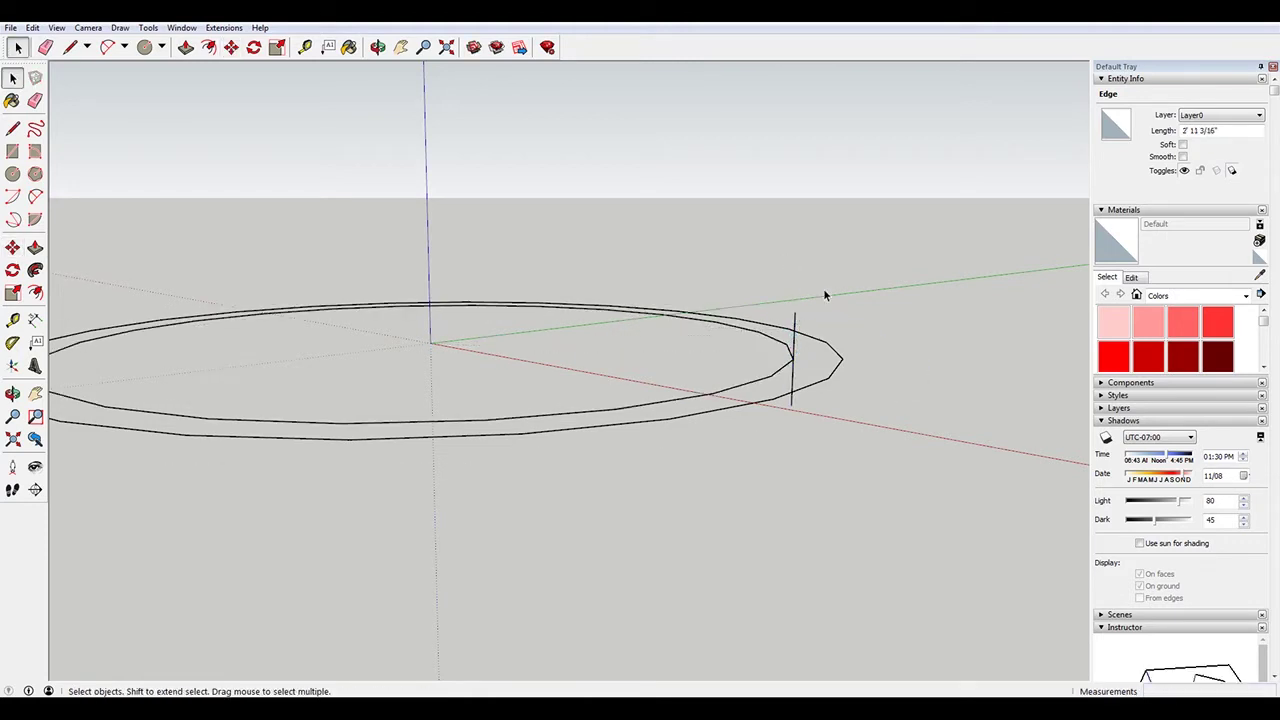
pyautogui.click(786, 287)
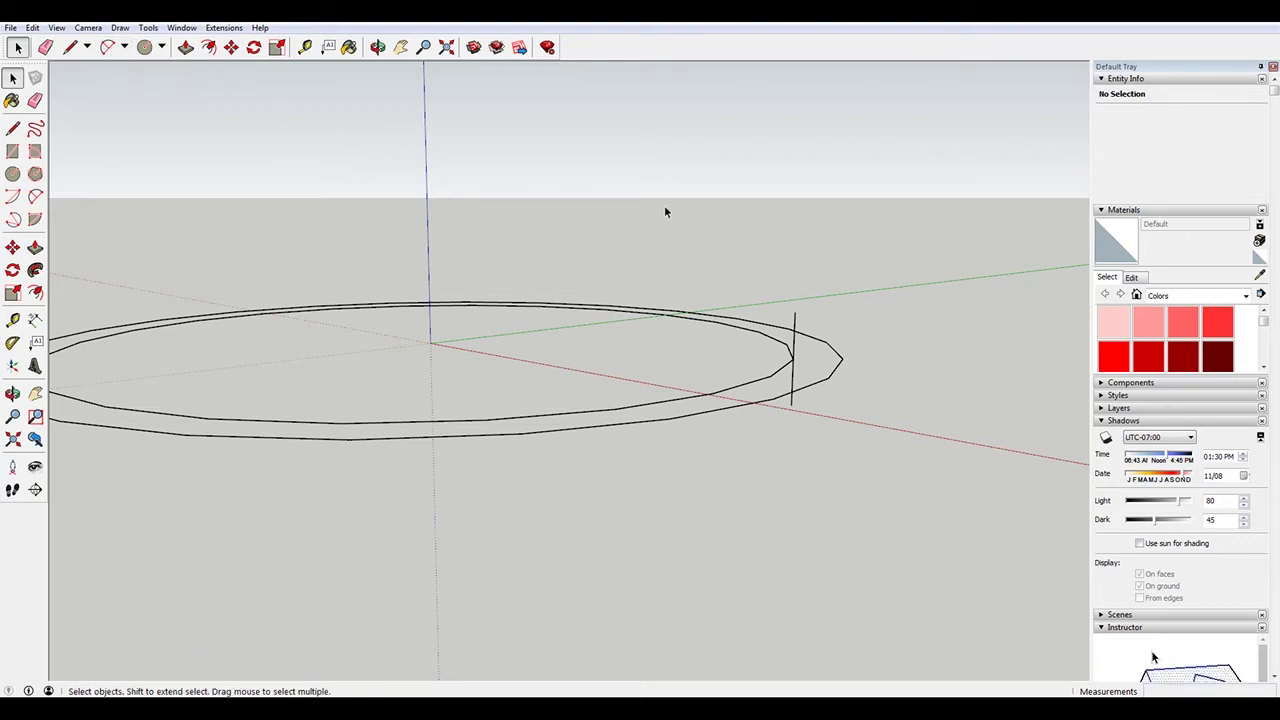
# Draw an upward-bulging two-point arc from the vertical line's upper end, spanning about 2' 5" outward along the red axis
pyautogui.scroll(1, 920, 314)
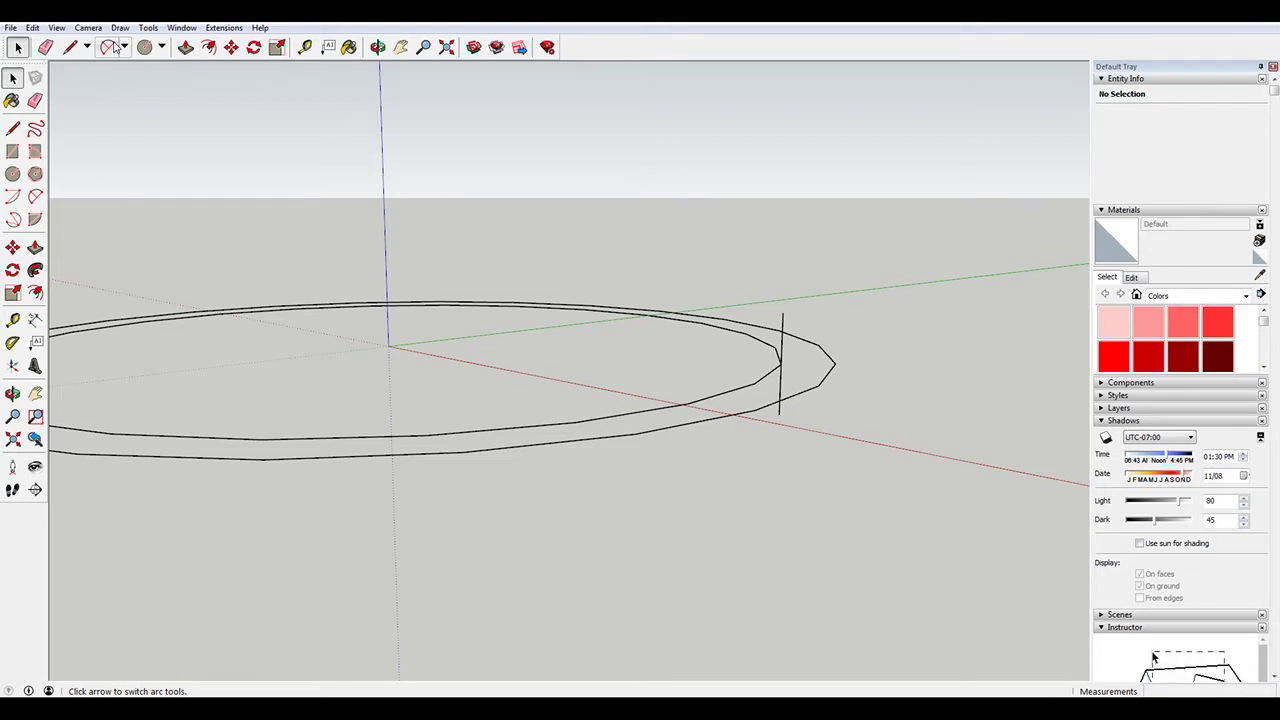
pyautogui.scroll(5, 839, 319)
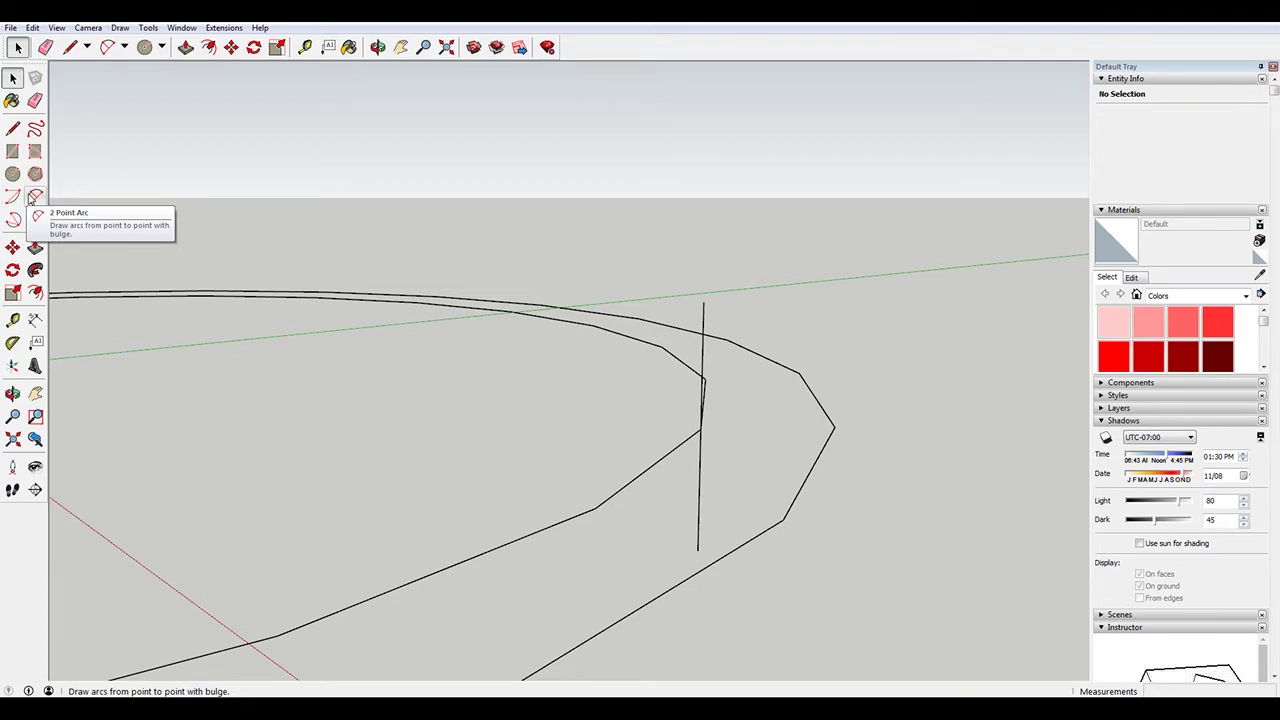
pyautogui.click(35, 197)
pyautogui.click(703, 302)
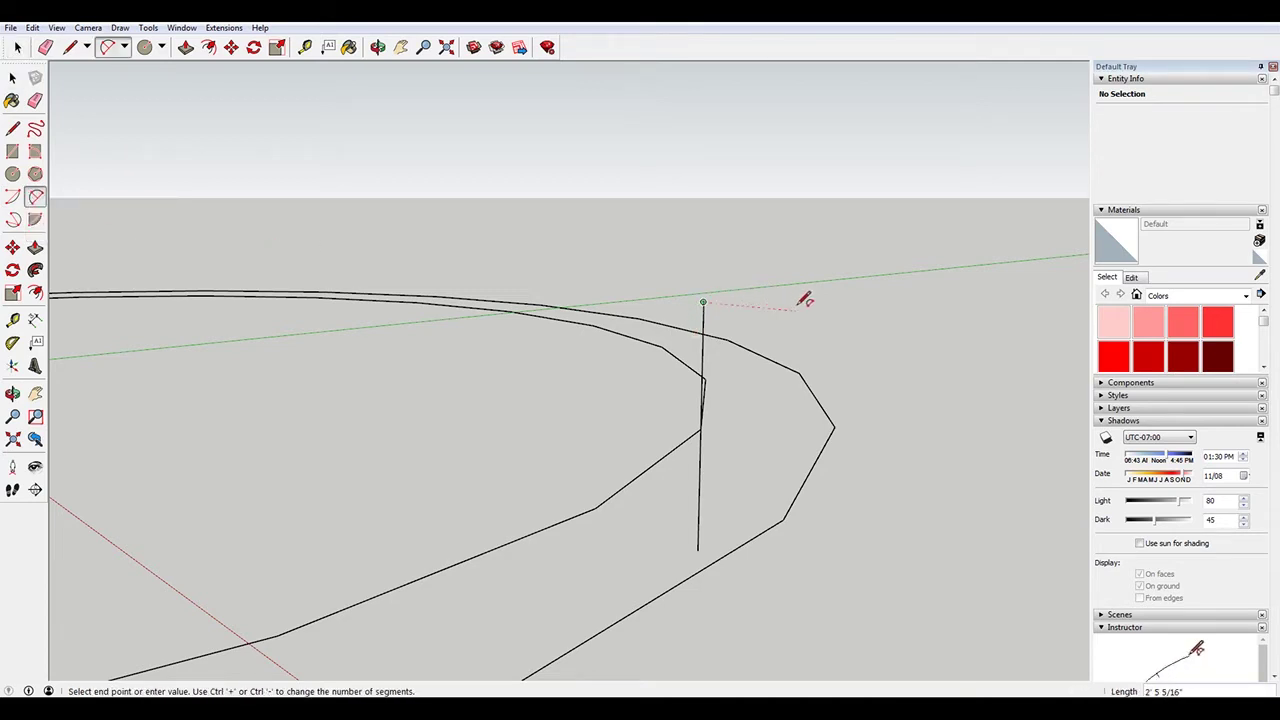
pyautogui.click(796, 309)
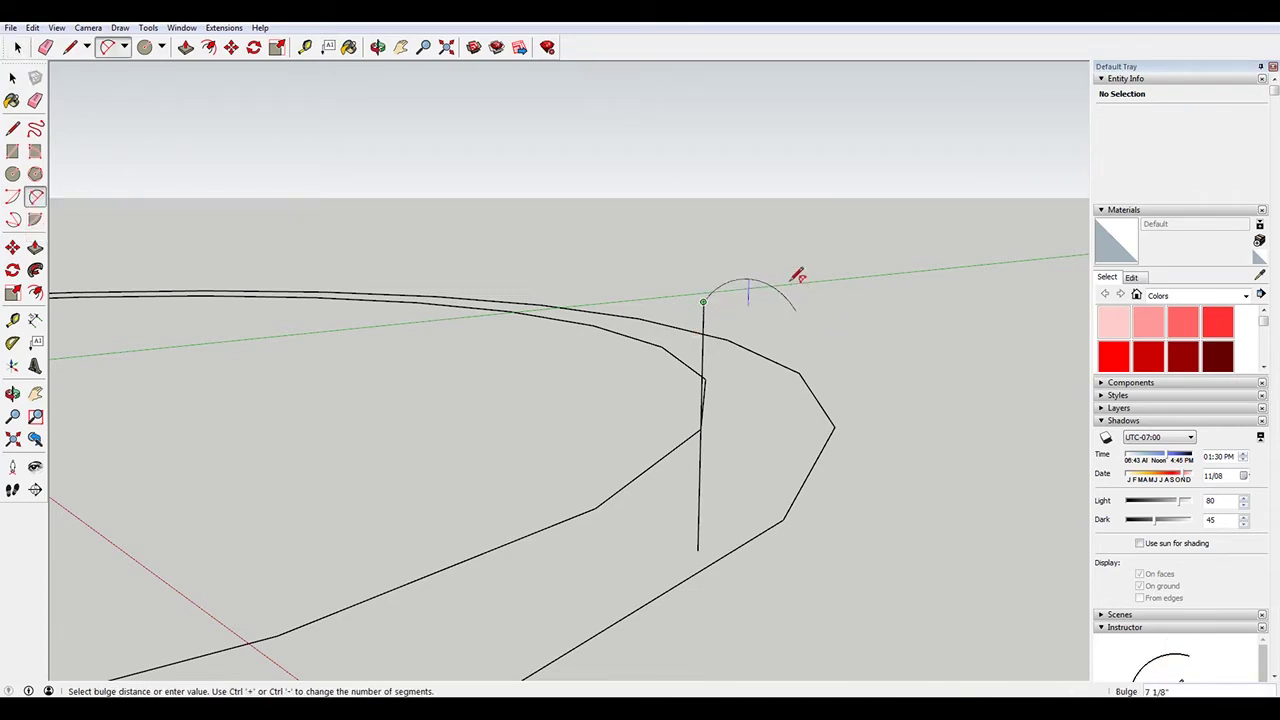
pyautogui.click(789, 259)
pyautogui.press('space')
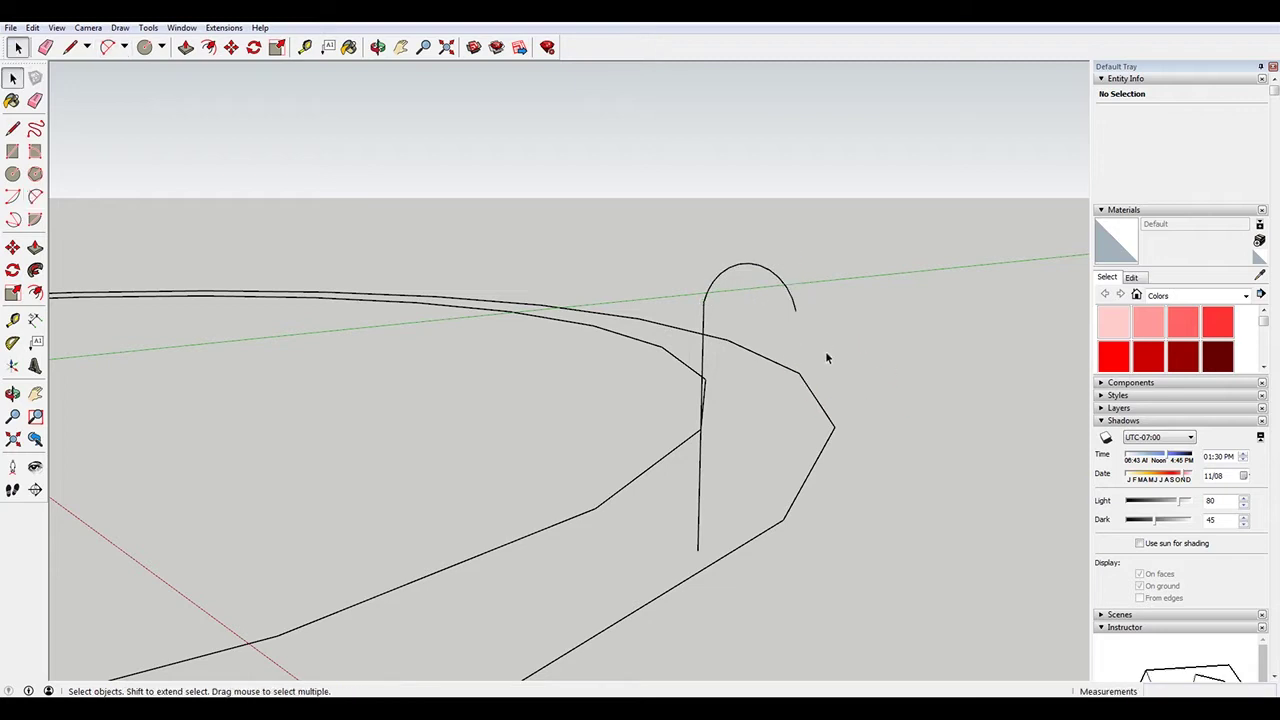
pyautogui.click(35, 197)
pyautogui.click(697, 549)
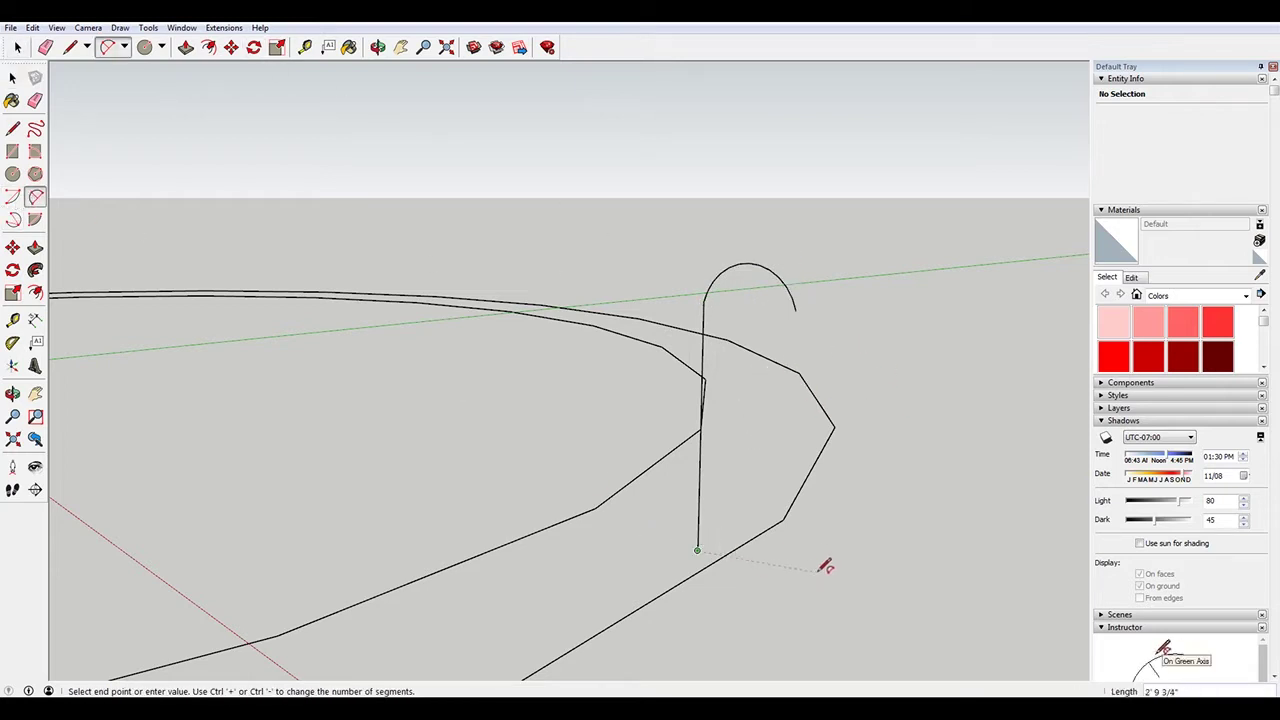
pyautogui.press('space')
# Close the arched profile with a base line from the inner circle's vertex along the red axis and a vertical line to the arc's free end
pyautogui.moveTo(697, 471); pyautogui.dragTo(652, 440, button='middle')
pyautogui.press('l')
pyautogui.moveTo(641, 389); pyautogui.dragTo(786, 391, button='middle')
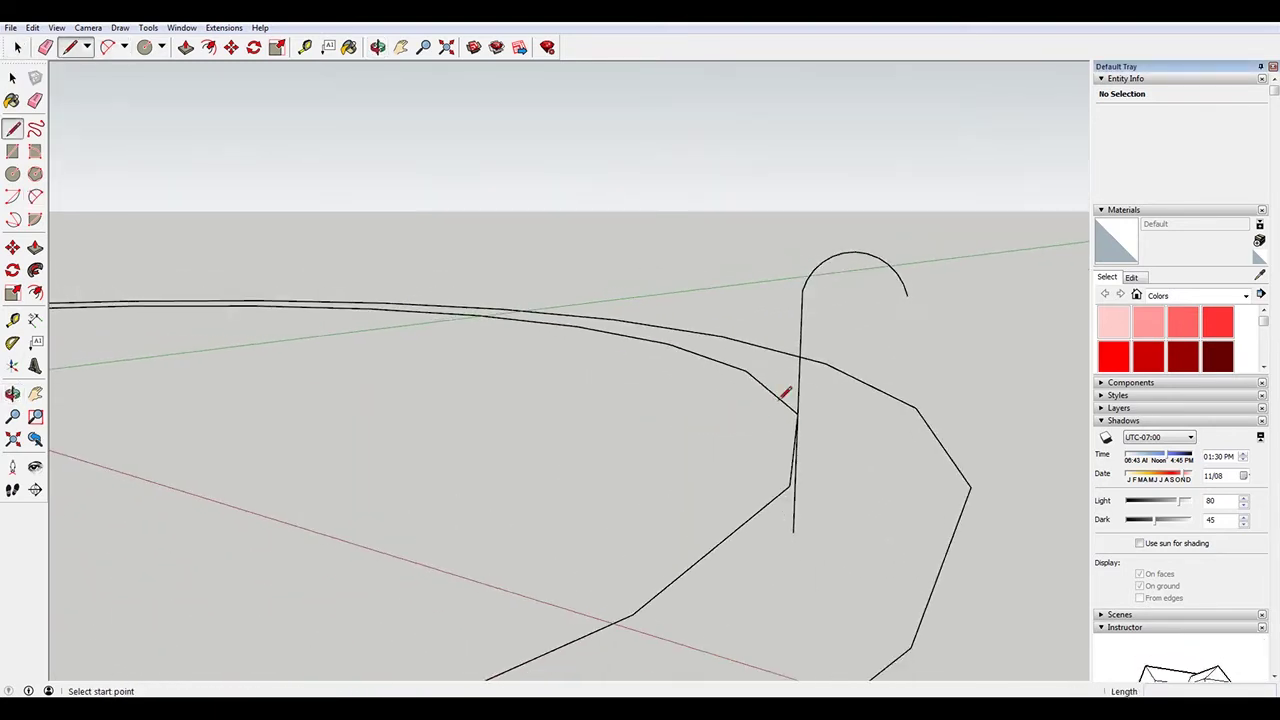
pyautogui.click(797, 412)
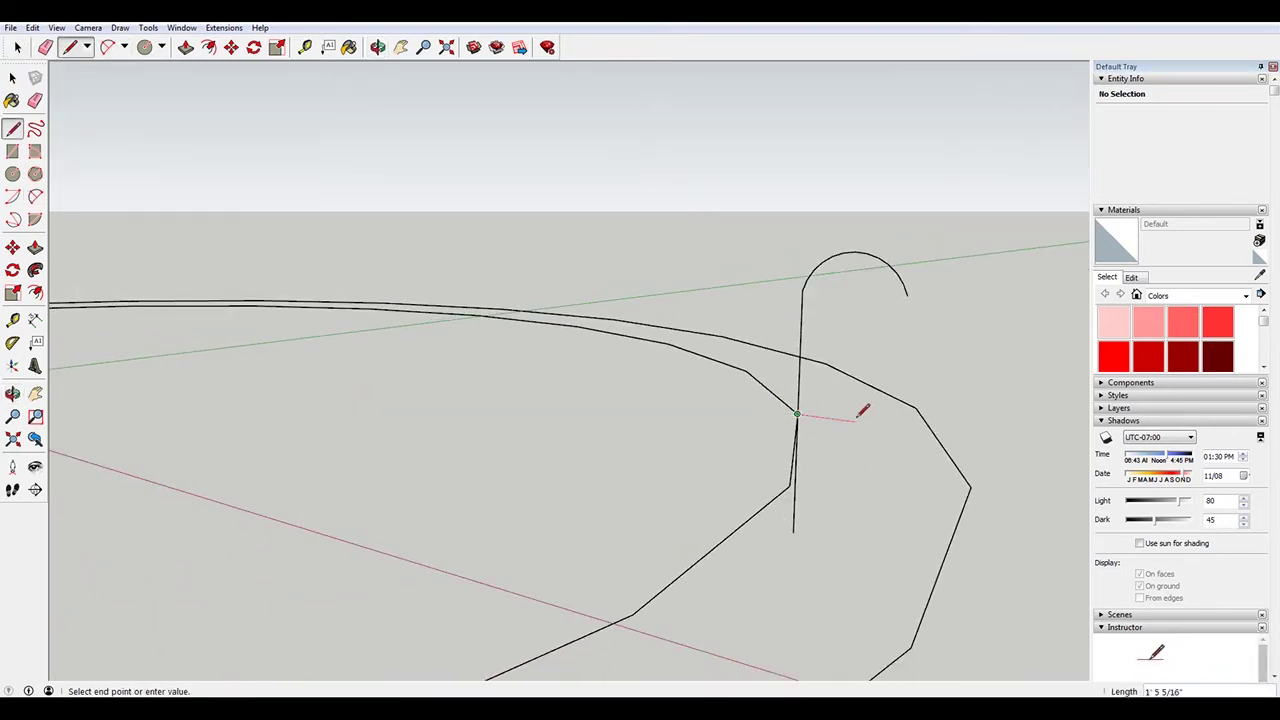
pyautogui.click(908, 294)
pyautogui.click(908, 294)
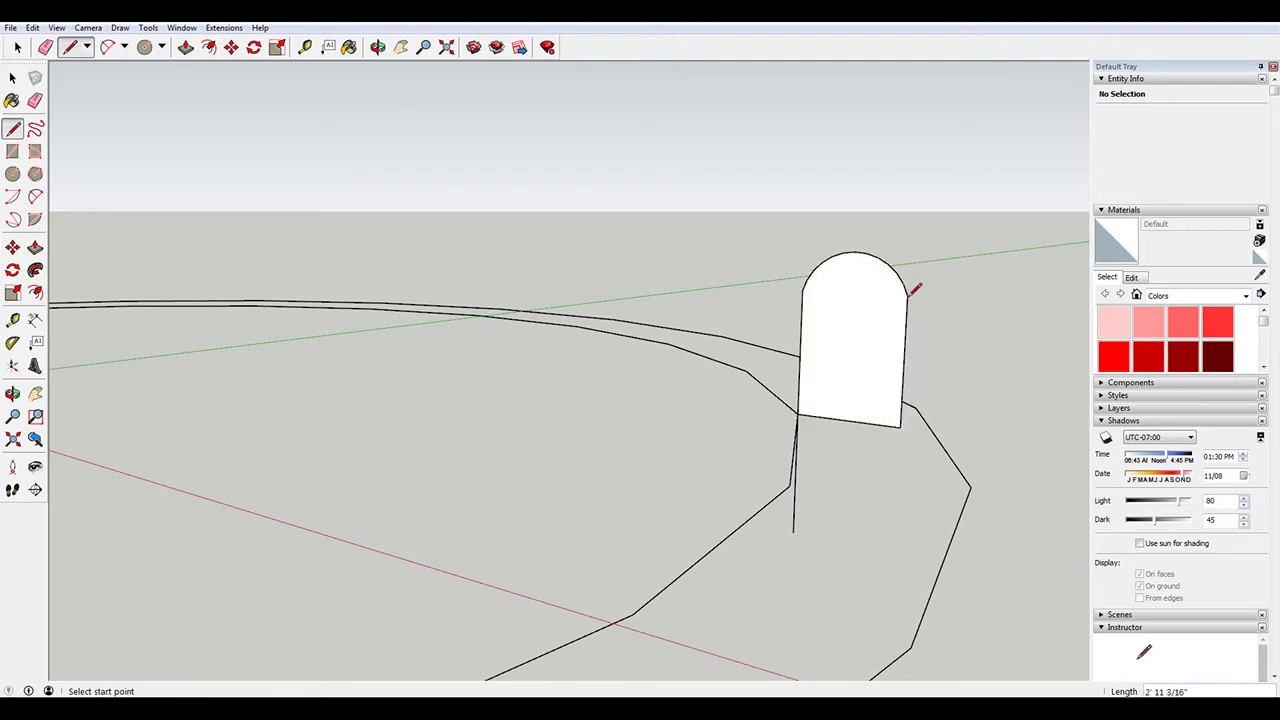
# Copy the arched face with its edges outward along the red axis, clear of the circles
pyautogui.press('space')
pyautogui.doubleClick(855, 315)
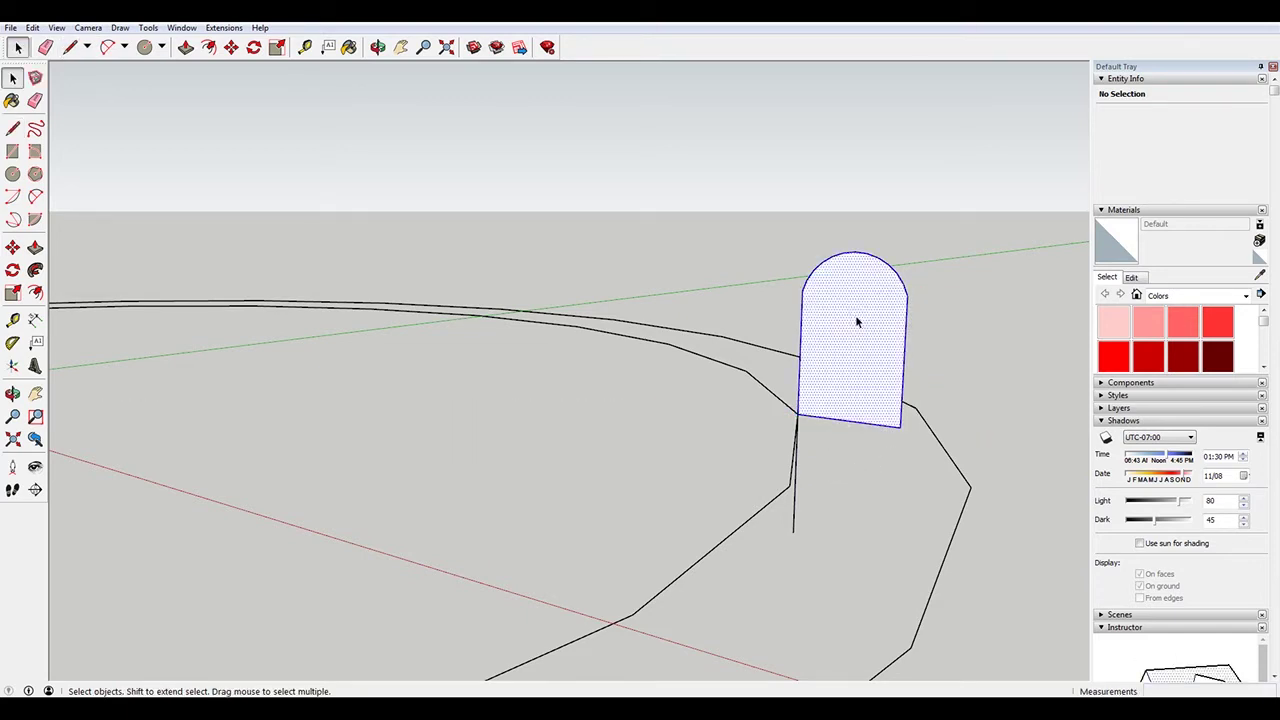
pyautogui.press('m')
pyautogui.click(855, 315)
pyautogui.press('ctrl')
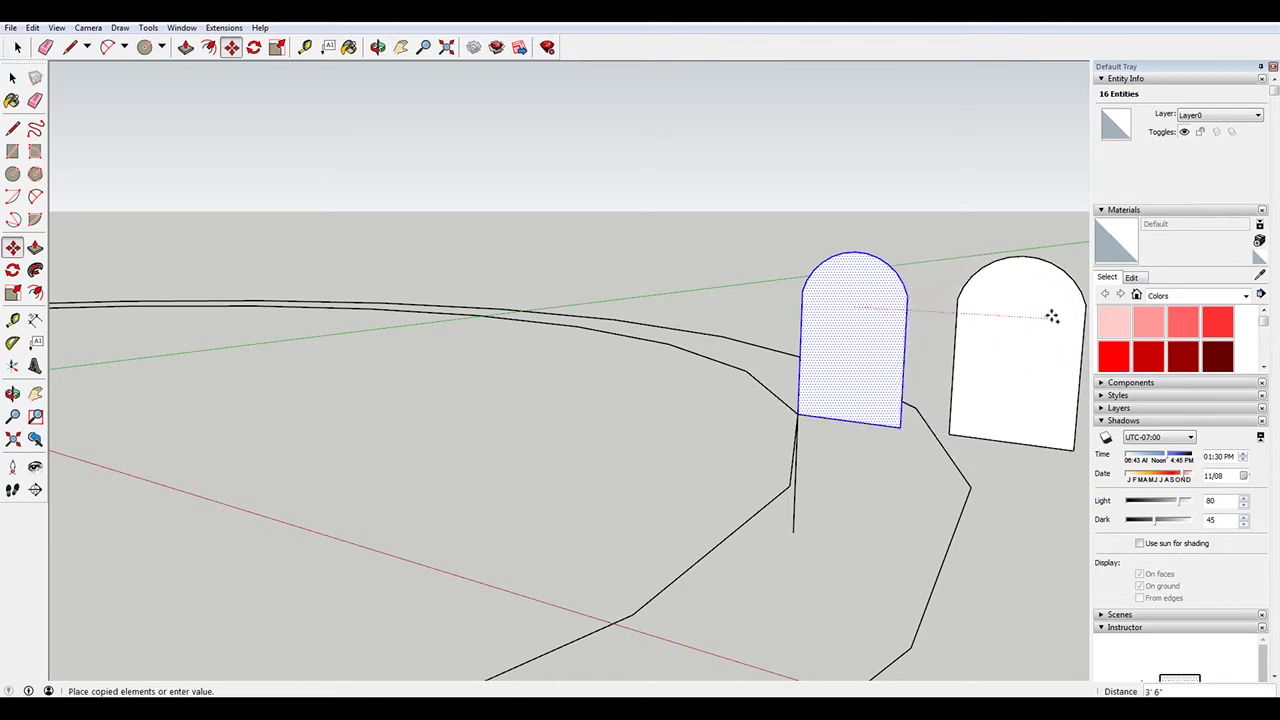
pyautogui.scroll(-5, 729, 257)
pyautogui.scroll(2, 975, 286)
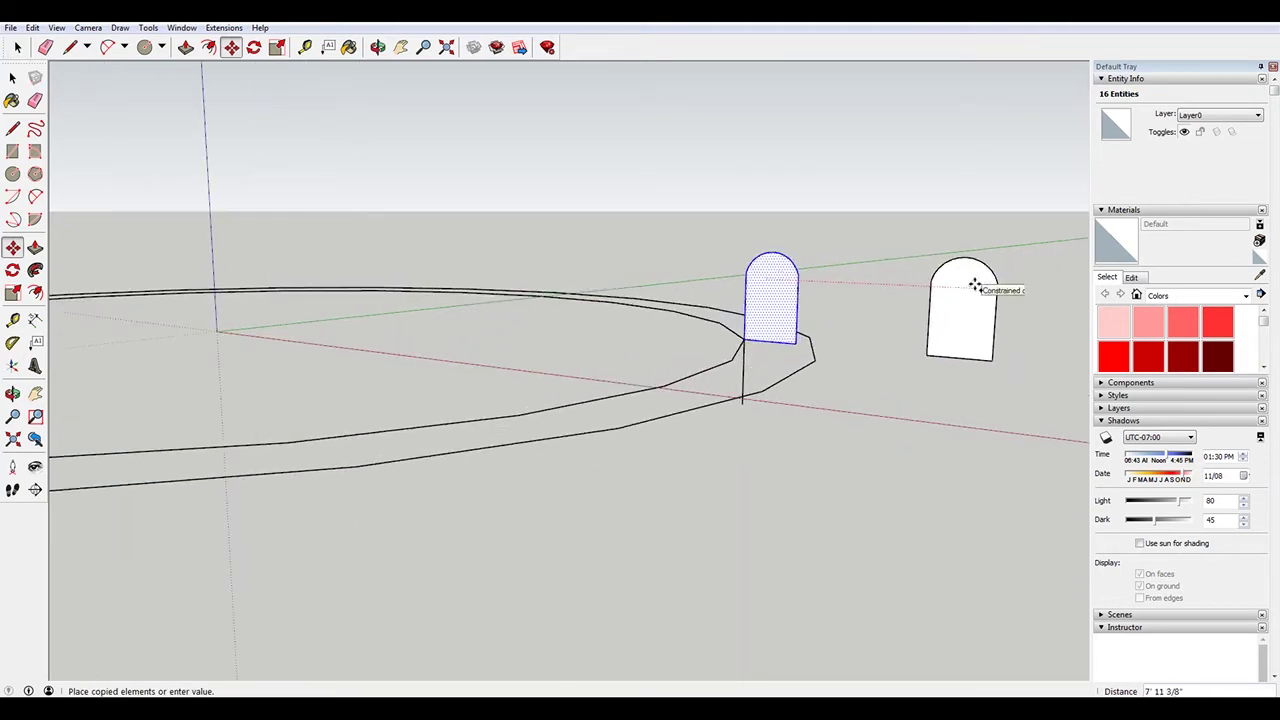
pyautogui.click(1054, 287)
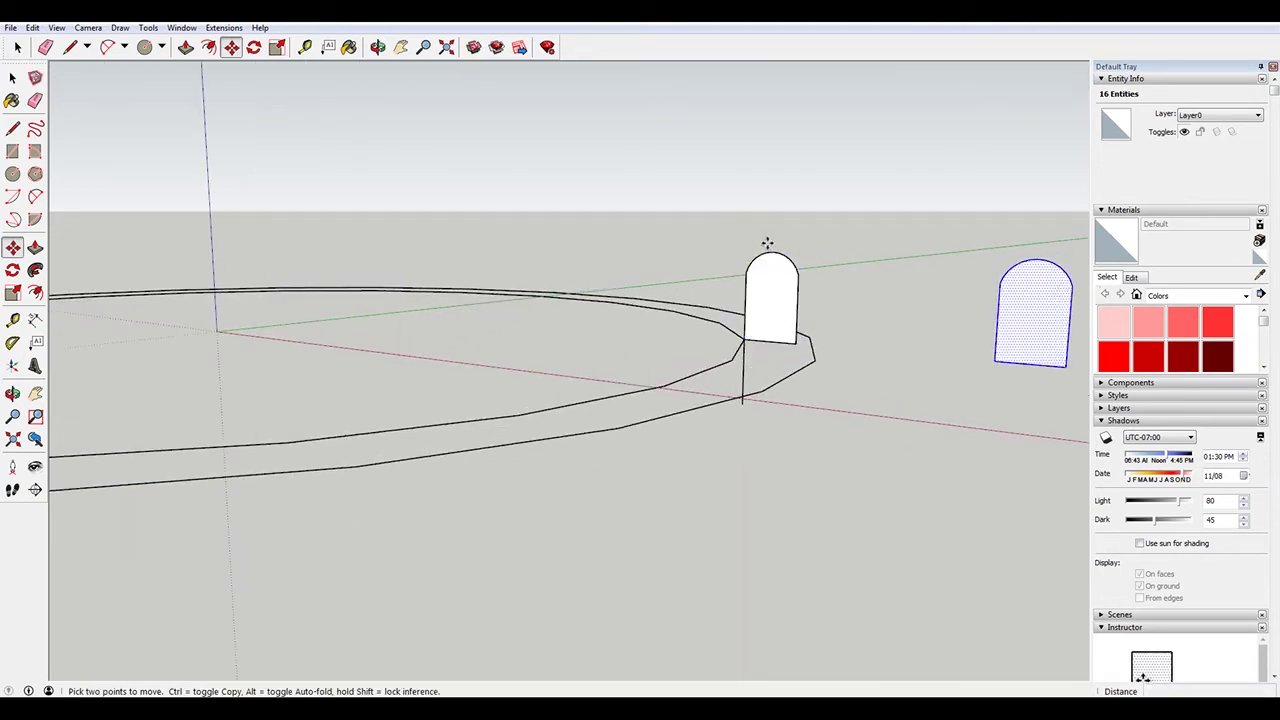
# Make the copied arched face with its edges into a component, keeping the default definition name
pyautogui.press('space')
pyautogui.click(769, 243)
pyautogui.scroll(-2, 772, 258)
pyautogui.scroll(2, 968, 308)
pyautogui.doubleClick(893, 275)
pyautogui.rightClick(944, 285)
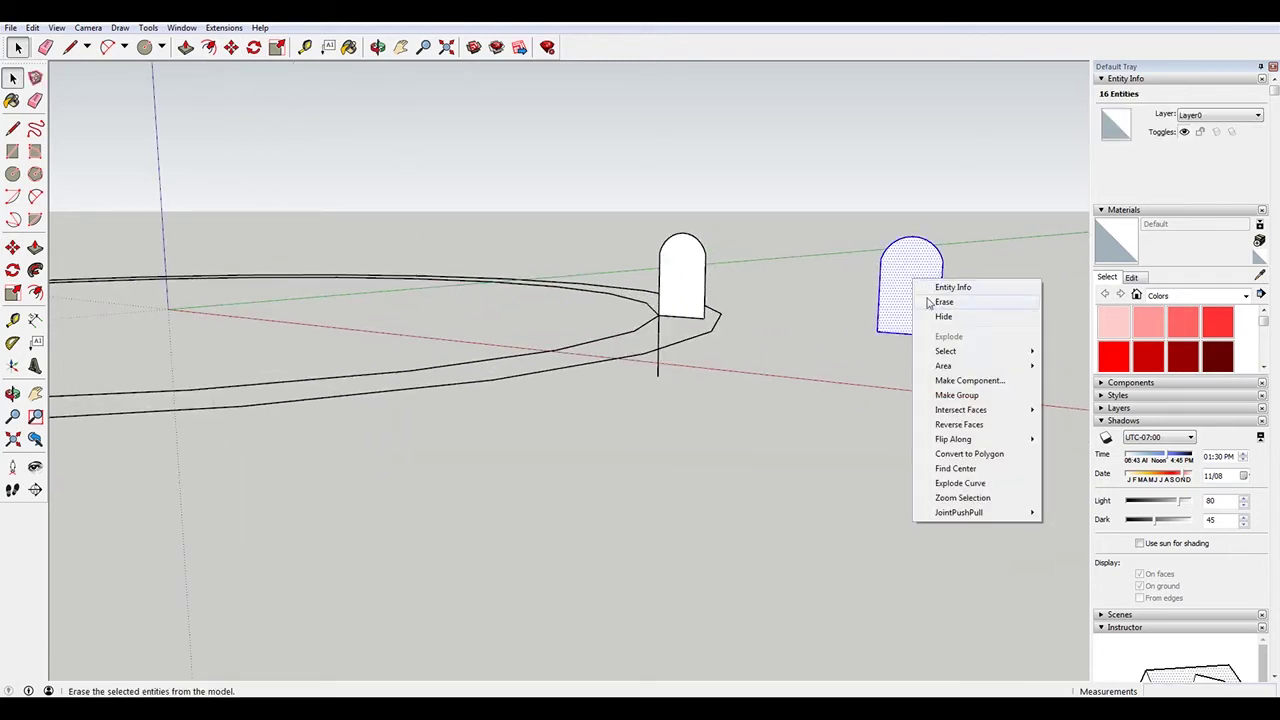
pyautogui.click(979, 381)
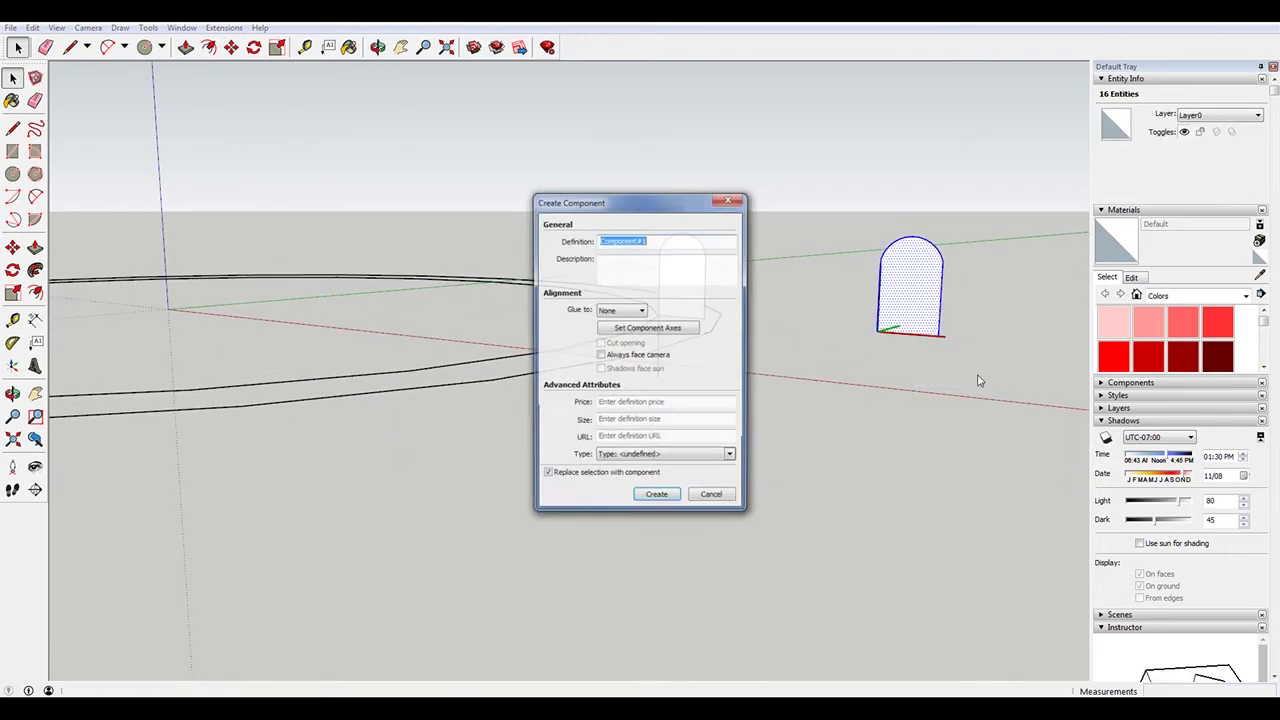
pyautogui.click(668, 494)
# Copy the arched component straight down about 2' 8 1/2"
pyautogui.press('m')
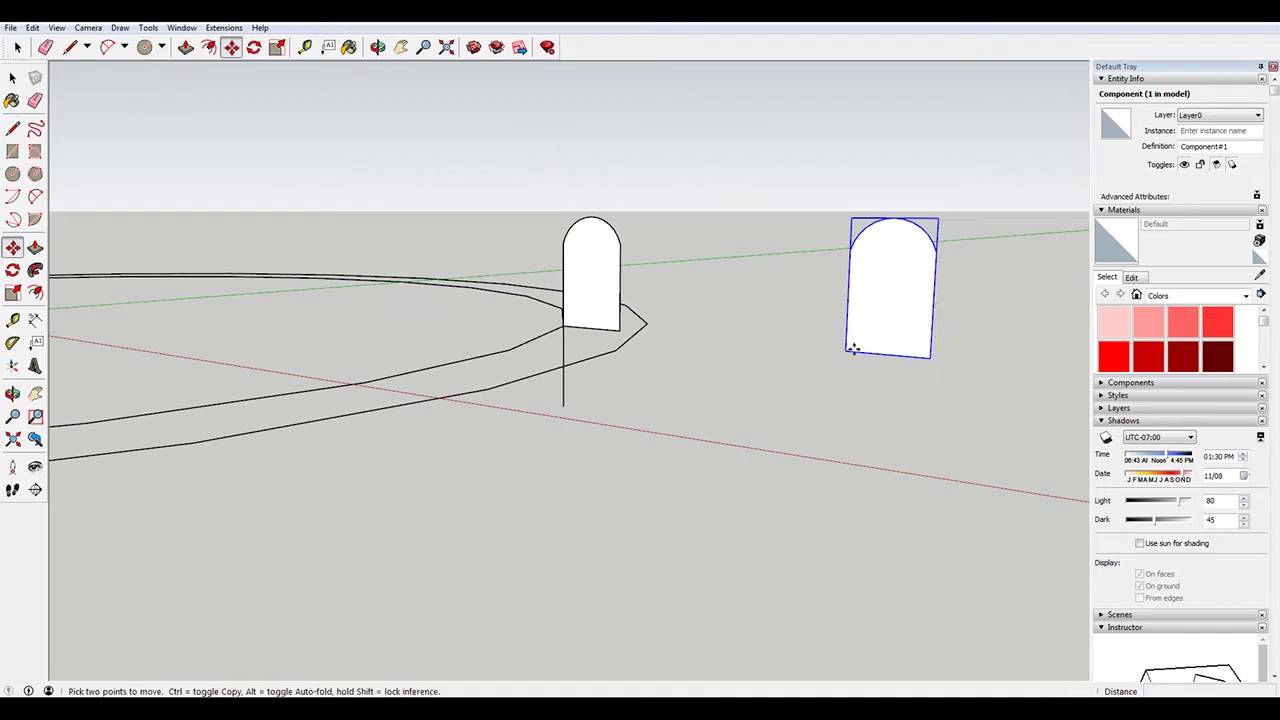
pyautogui.press('ctrl')
pyautogui.click(846, 355)
pyautogui.click(846, 454)
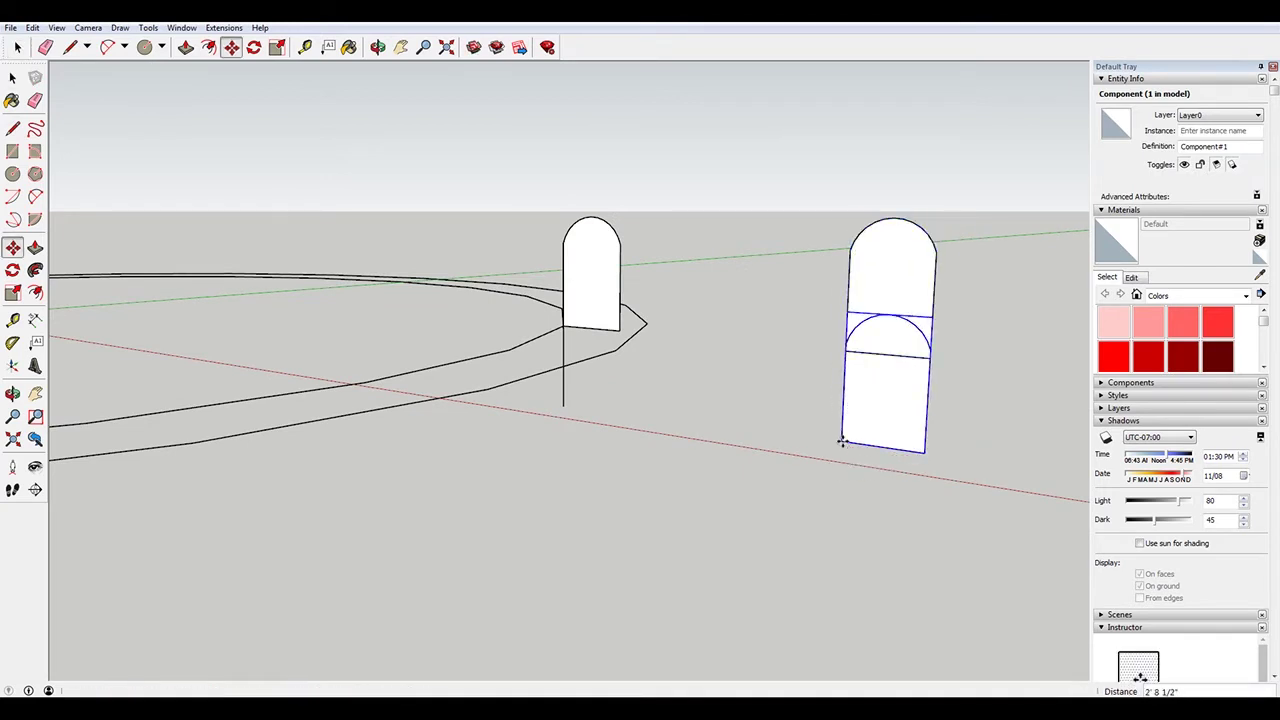
# Flip the lower copy along the component's blue axis and move it down so its base edge meets the upper component's base
pyautogui.press('space')
pyautogui.rightClick(881, 411)
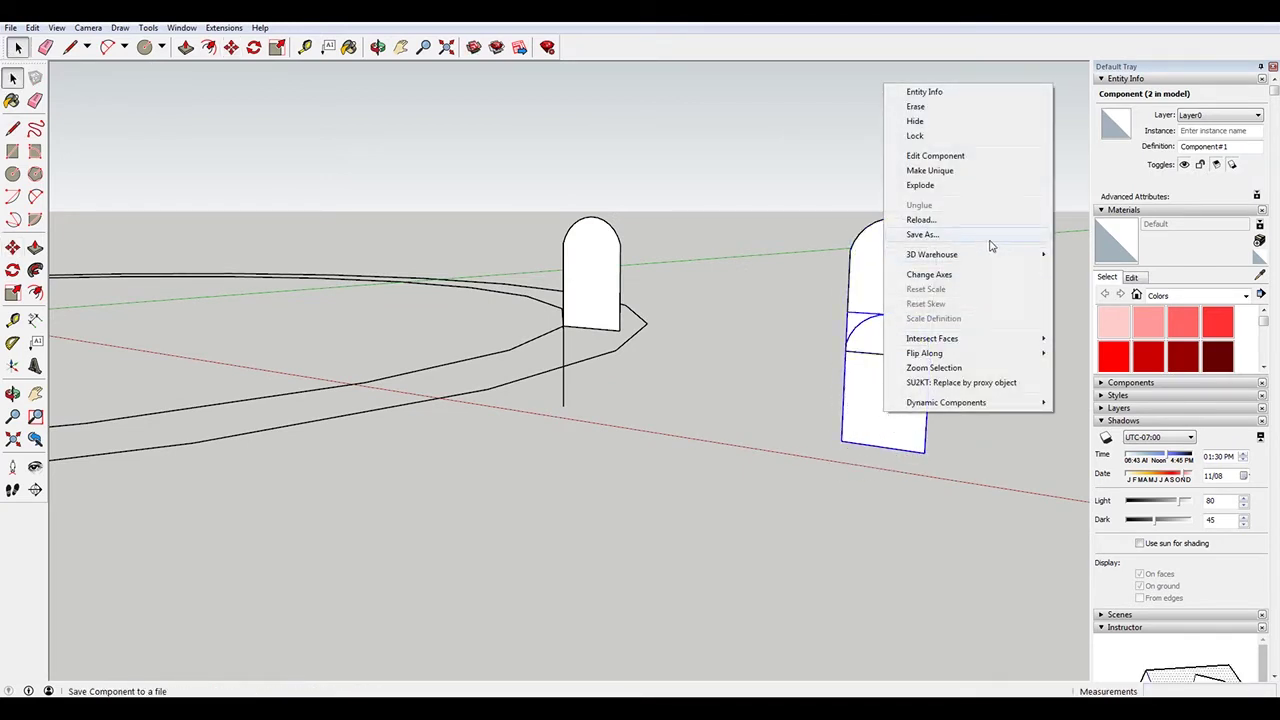
pyautogui.moveTo(1003, 352)
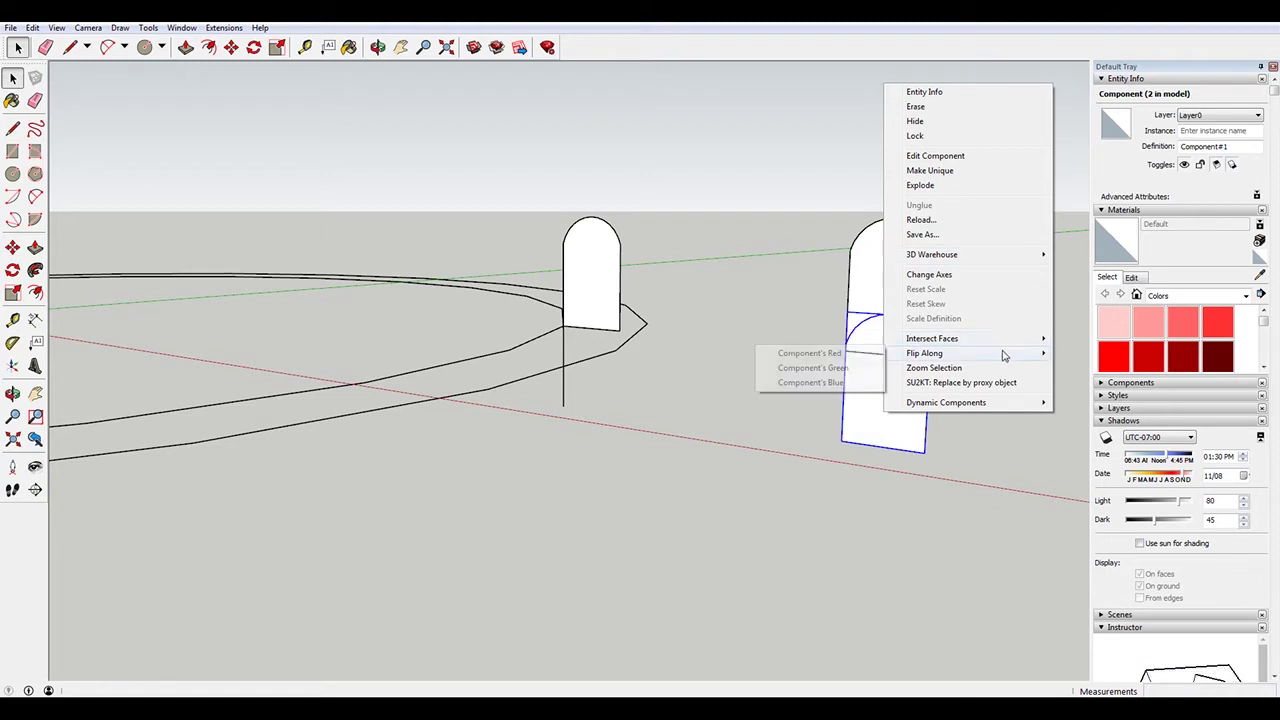
pyautogui.click(852, 384)
pyautogui.press('m')
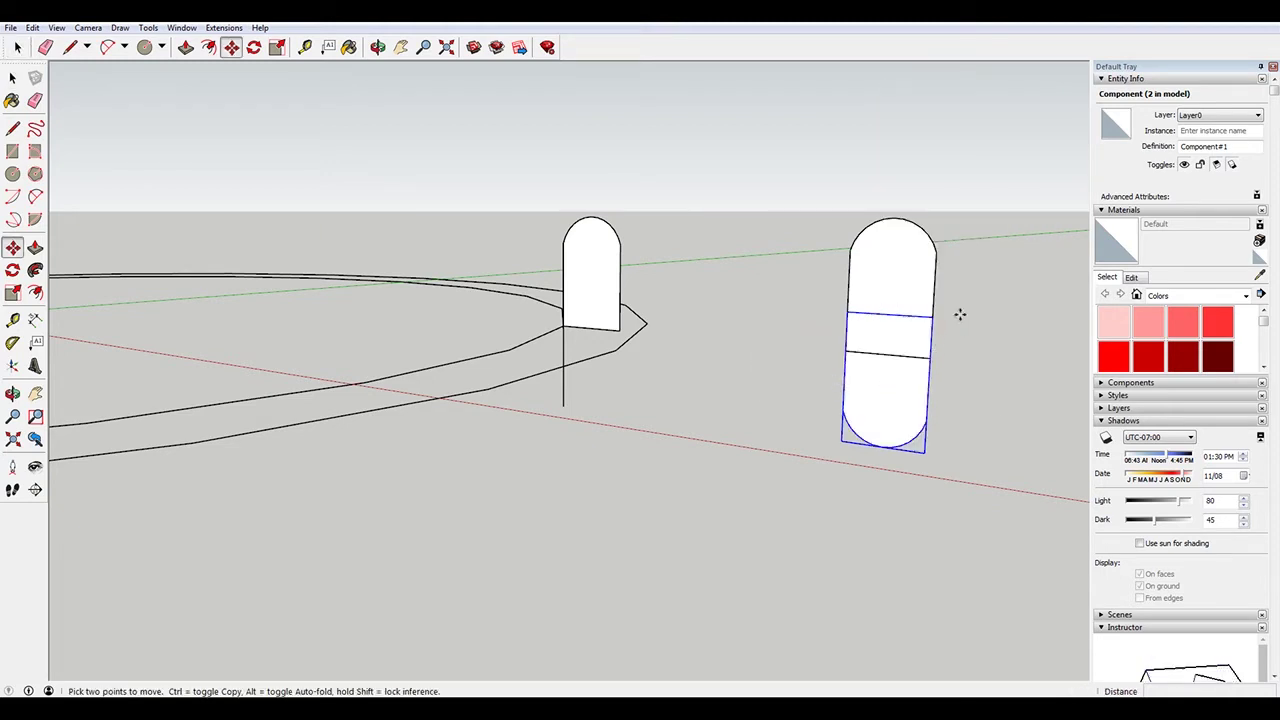
pyautogui.click(931, 318)
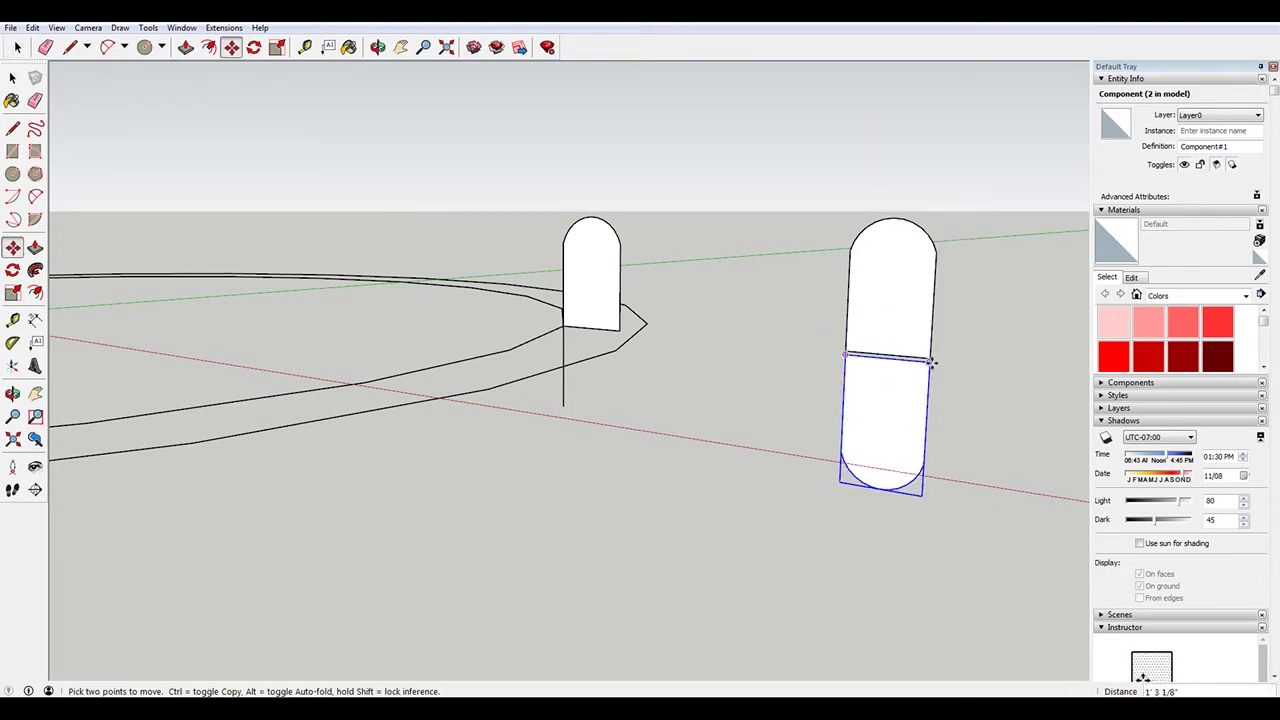
pyautogui.click(929, 357)
# Open the upper arched component for editing and hide its base edge along the red axis
pyautogui.press('space')
pyautogui.doubleClick(909, 352)
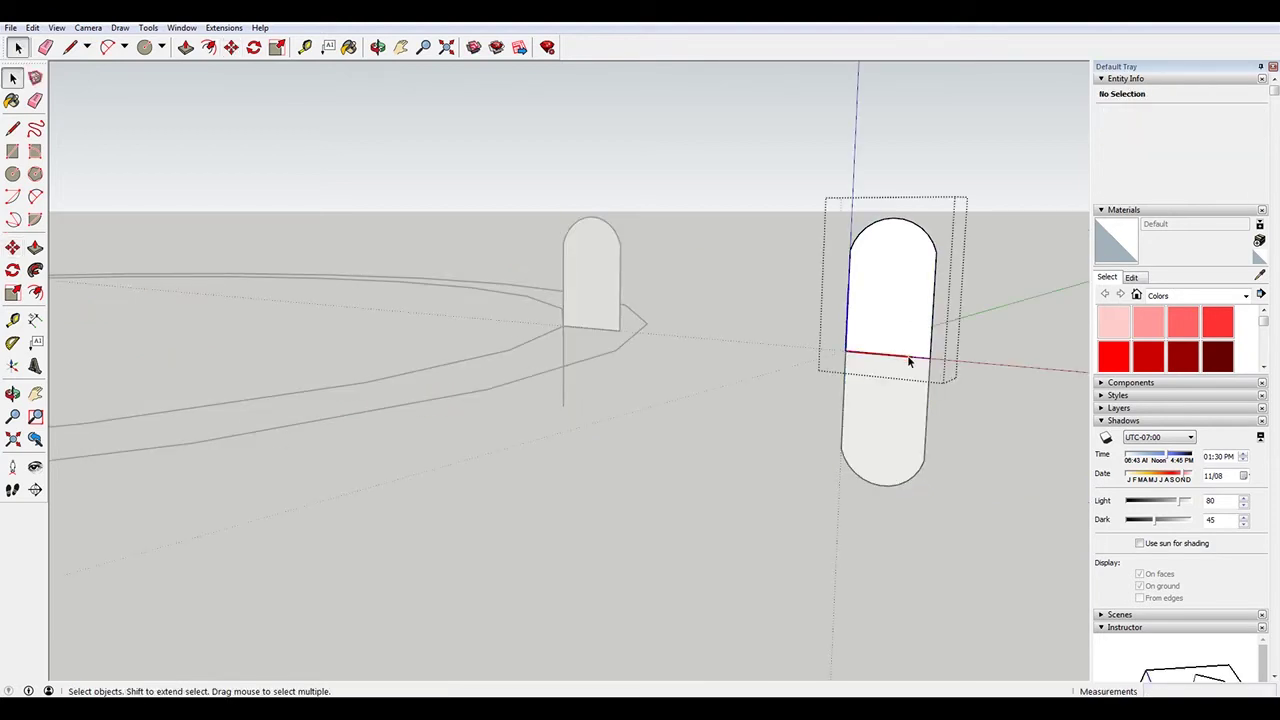
pyautogui.rightClick(909, 355)
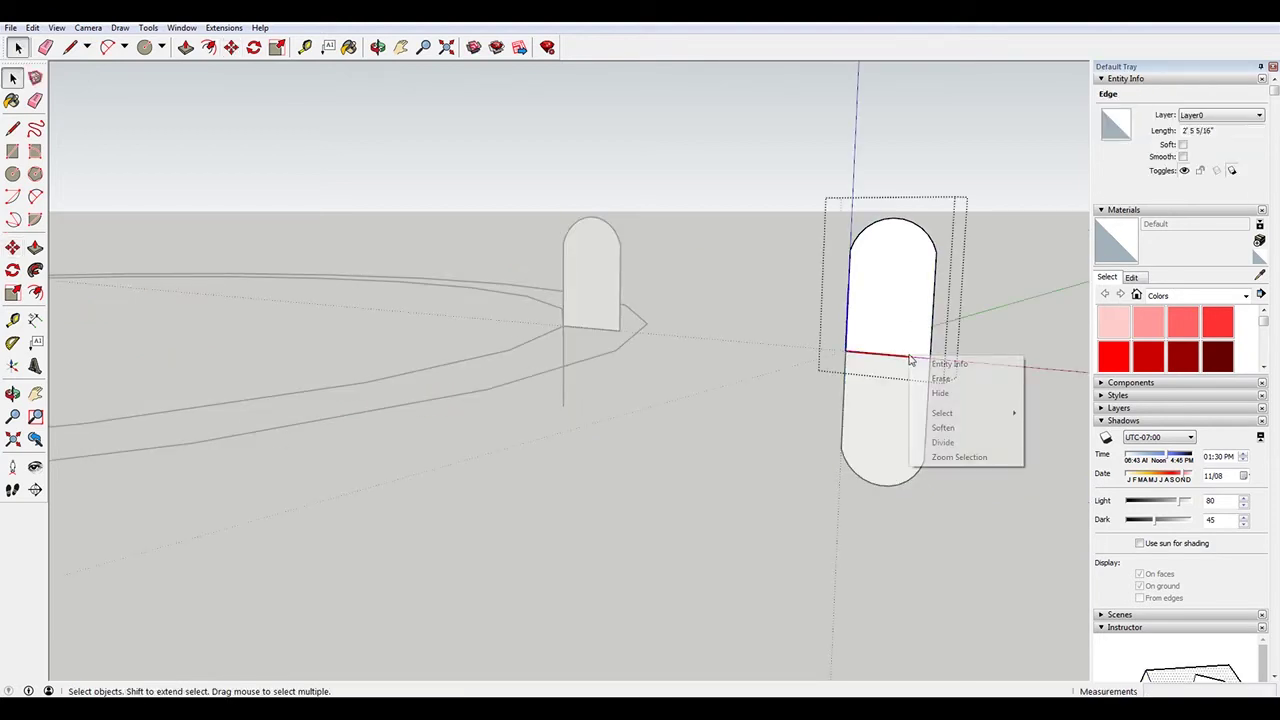
pyautogui.click(975, 385)
# Draw a two-point arc from the top arc's outer end to the mirrored arc's outer end, bulging outward about 3"
pyautogui.scroll(3, 786, 250)
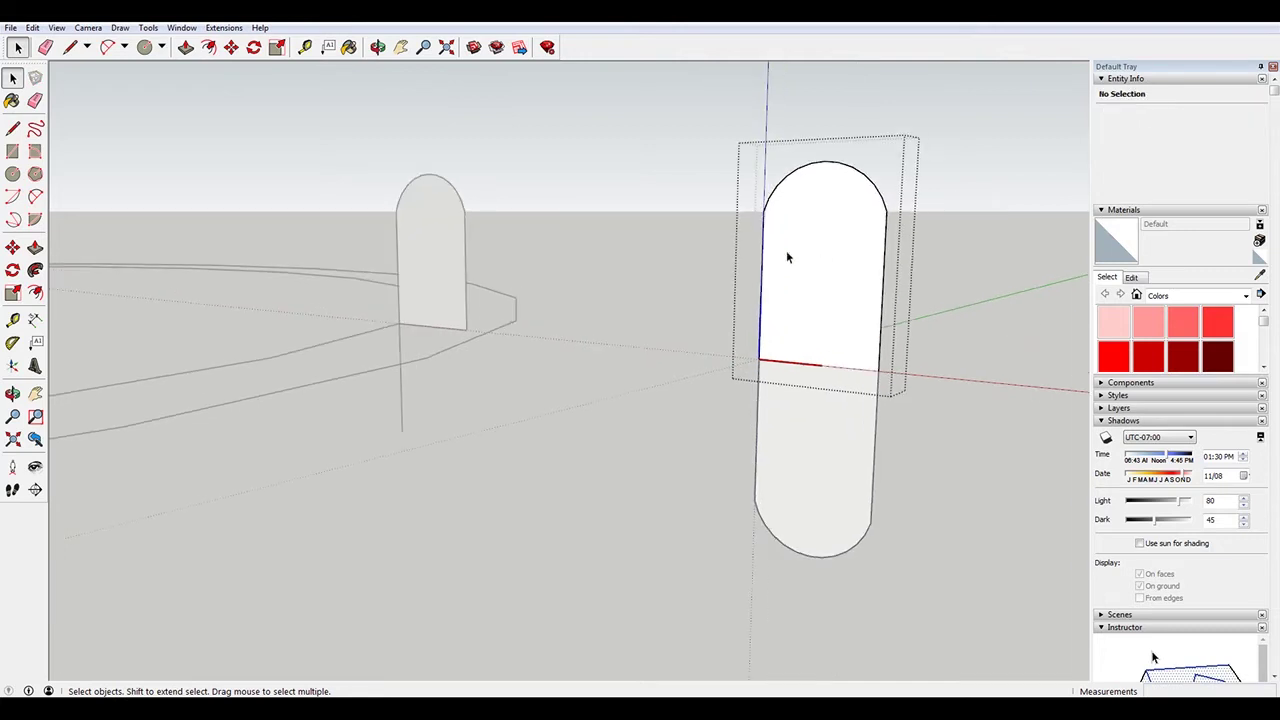
pyautogui.moveTo(786, 250)
pyautogui.mouseDown(button='middle')
pyautogui.moveTo(863, 251)
pyautogui.moveTo(888, 185)
pyautogui.moveTo(957, 229)
pyautogui.moveTo(957, 271)
pyautogui.moveTo(937, 283)
pyautogui.moveTo(894, 241)
pyautogui.mouseUp(button='middle')
pyautogui.scroll(2, 894, 241)
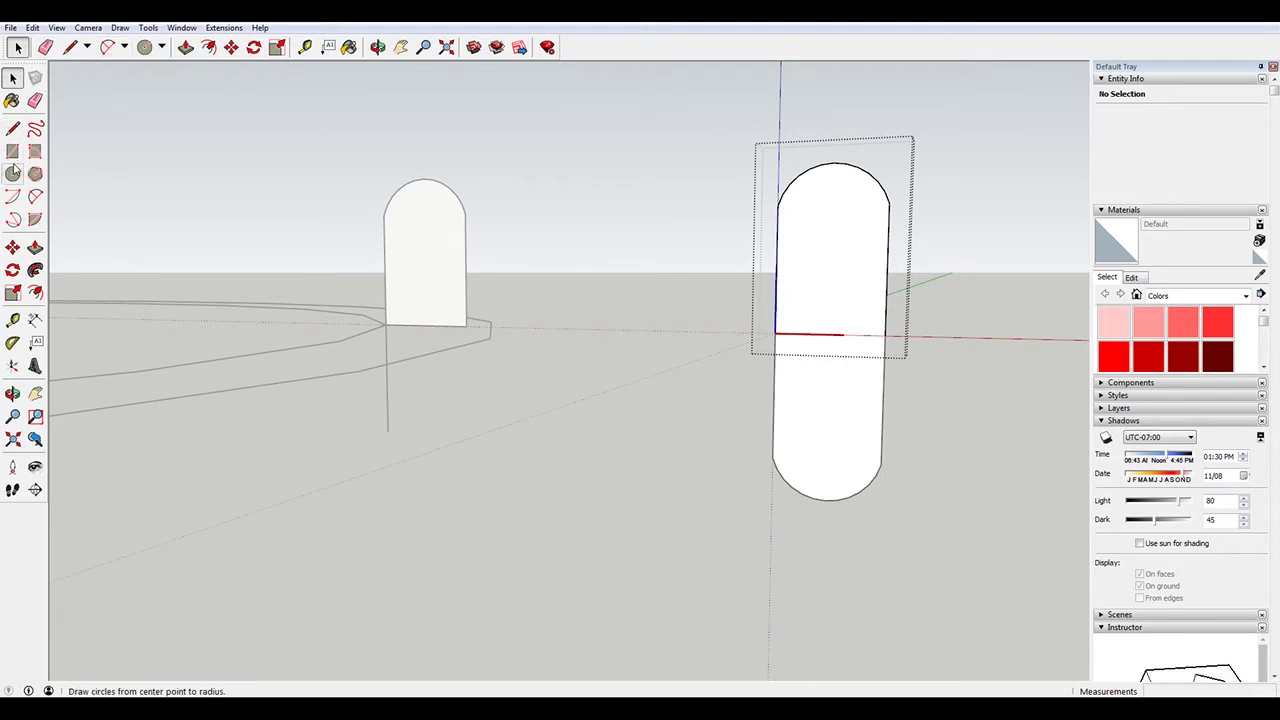
pyautogui.click(35, 197)
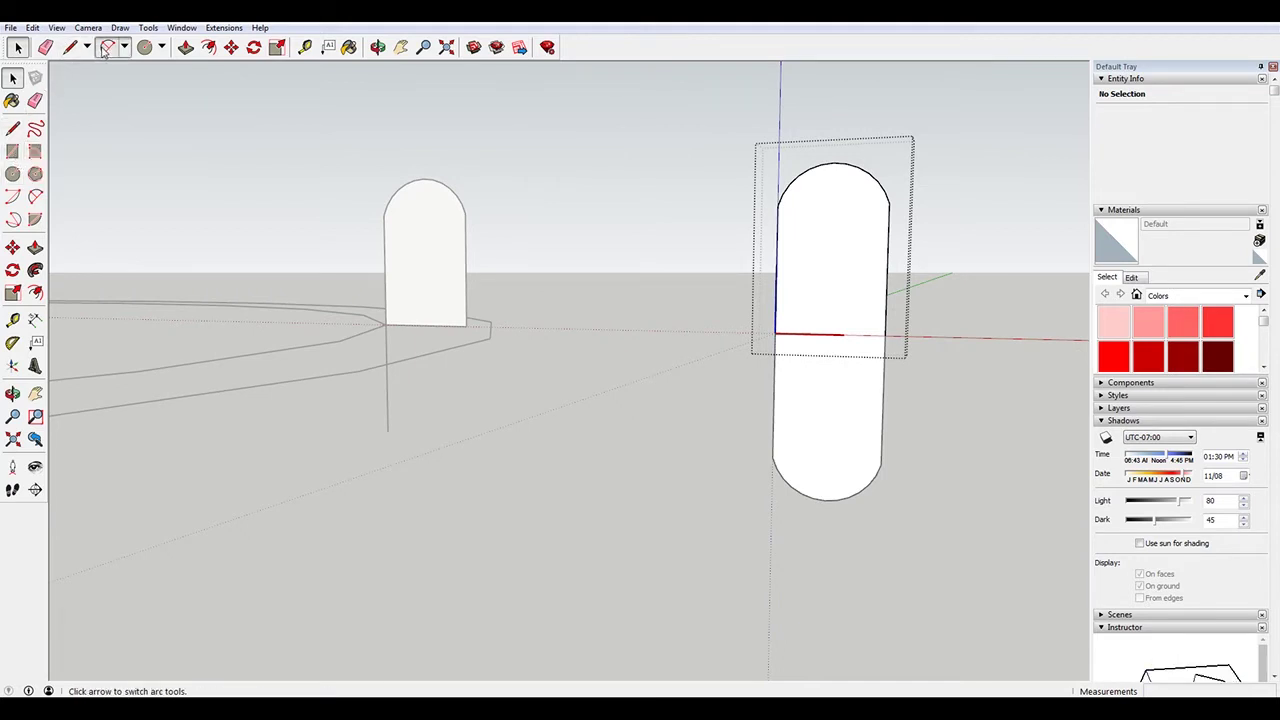
pyautogui.click(889, 204)
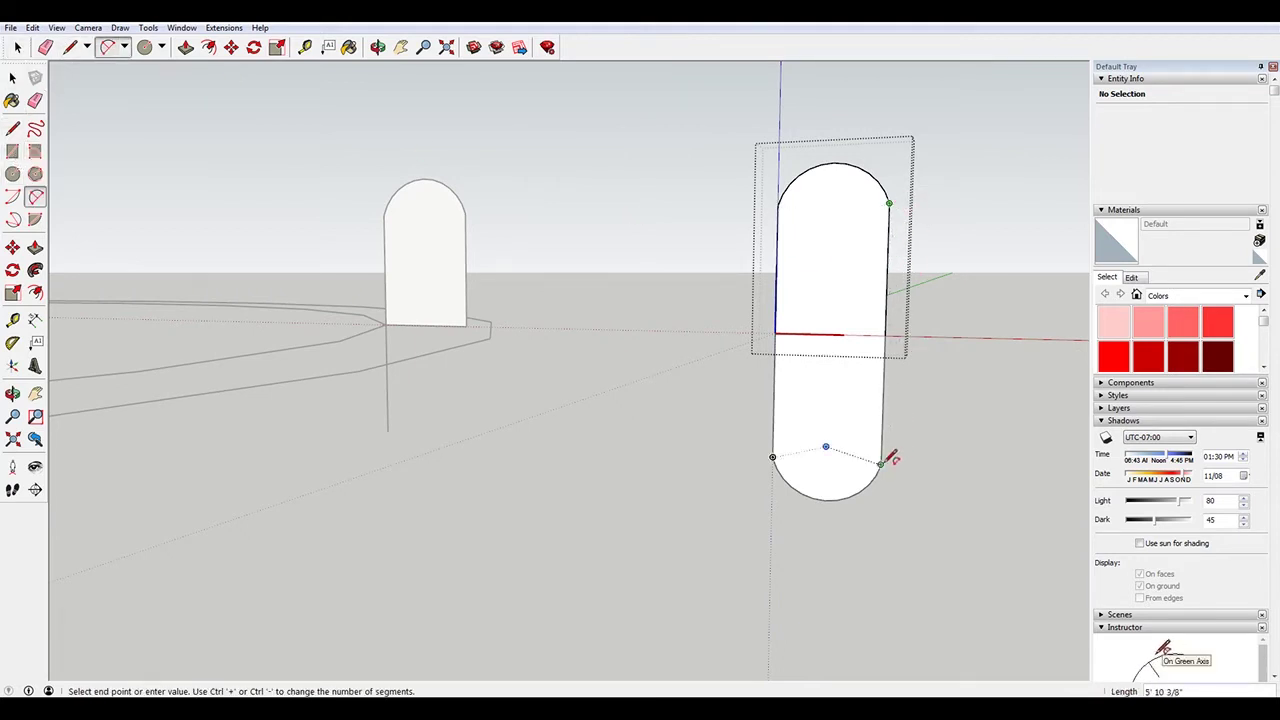
pyautogui.click(880, 463)
pyautogui.scroll(1, 920, 288)
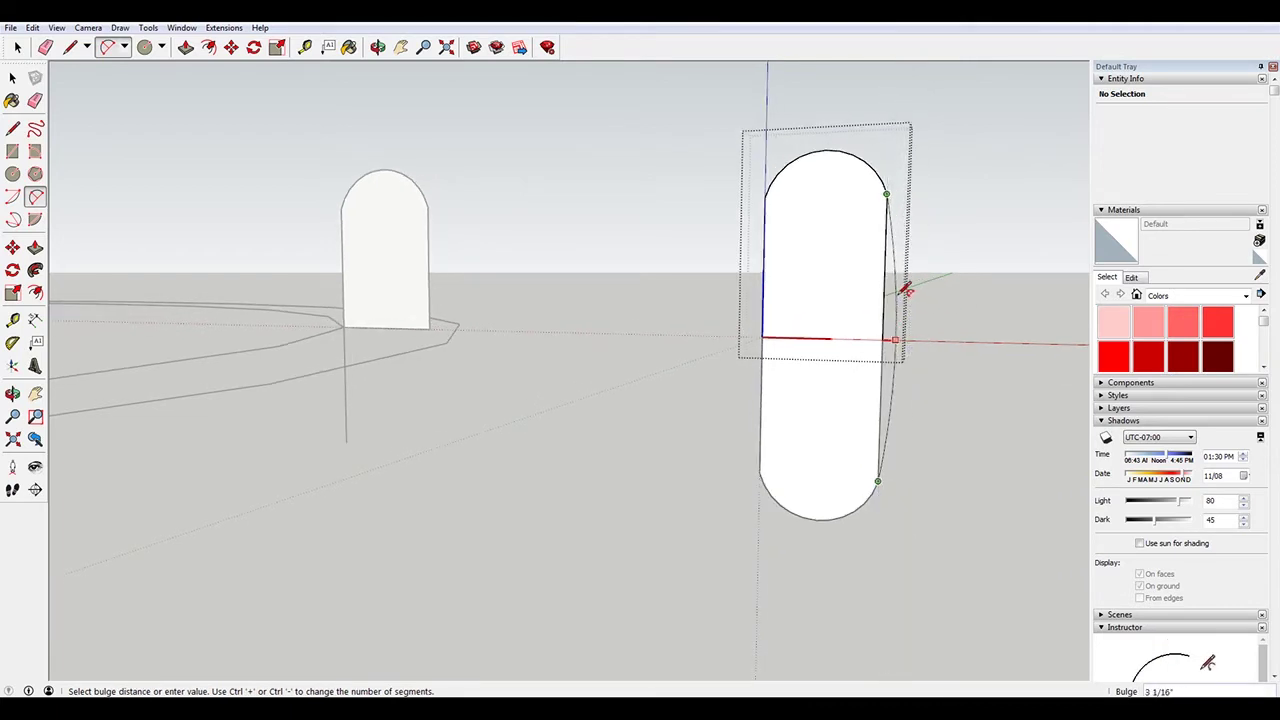
pyautogui.click(904, 290)
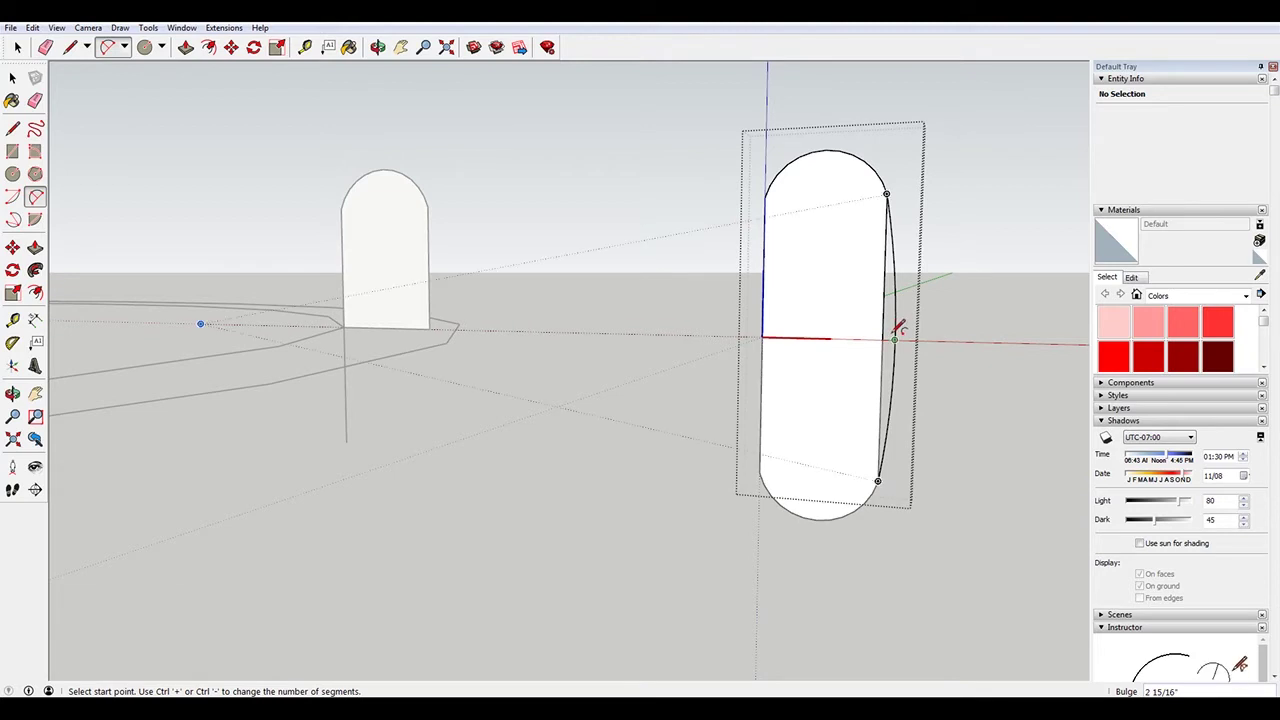
# Draw a line along the red axis from the straight outer edge to the new arc's midpoint, and delete that straight edge
pyautogui.press('l')
pyautogui.click(883, 339)
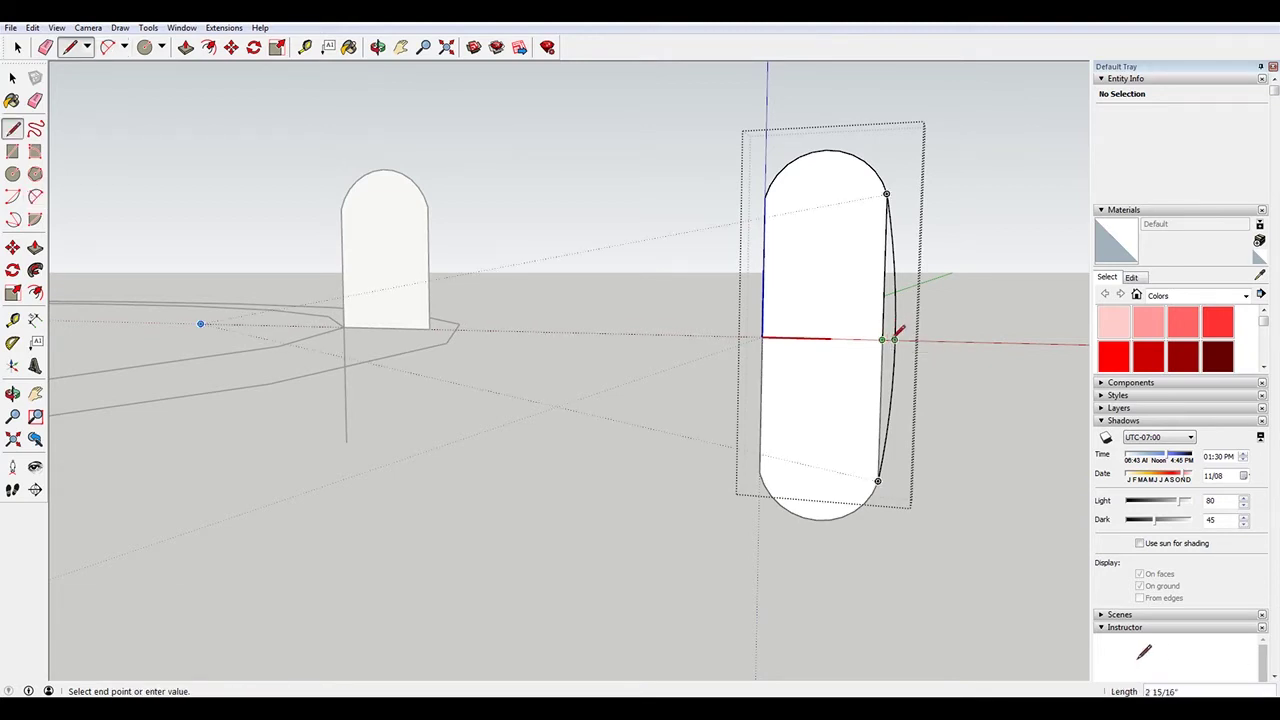
pyautogui.click(895, 336)
pyautogui.press('space')
pyautogui.click(883, 334)
pyautogui.press('Delete')
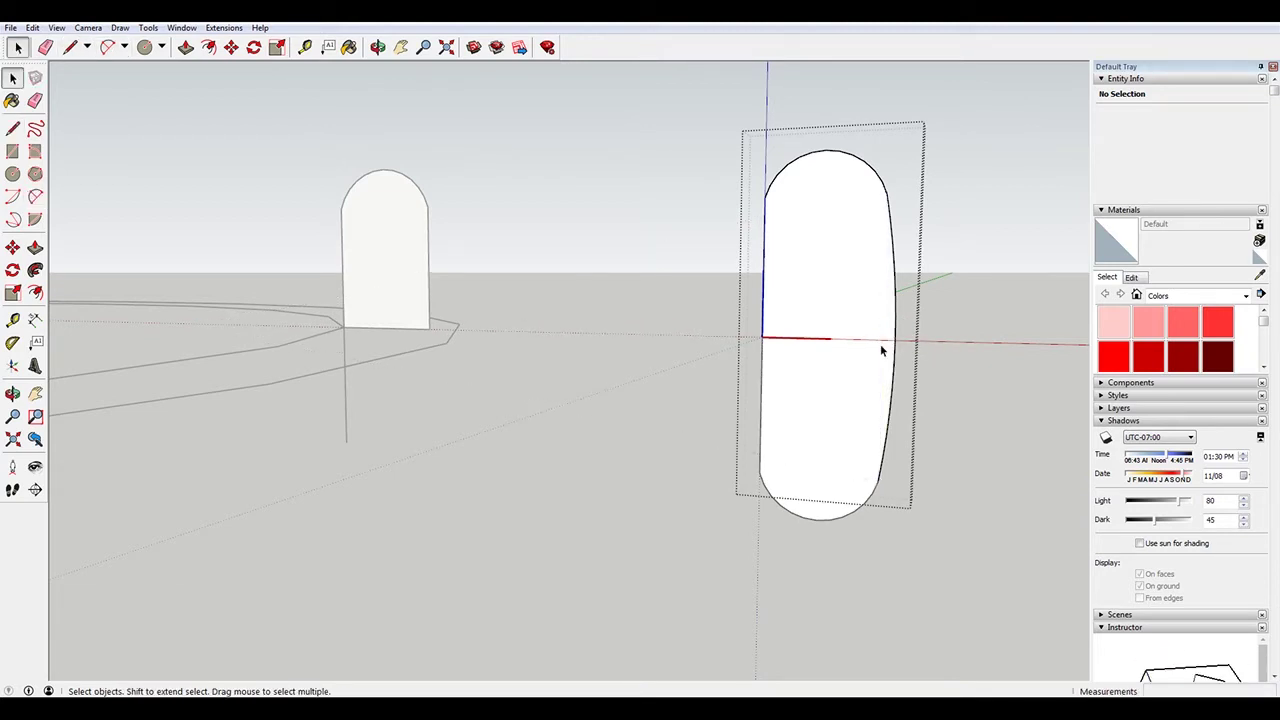
# Flatten the profile's top arc by scaling it down in height from its topmost point
pyautogui.click(884, 348)
pyautogui.scroll(-2, 860, 300)
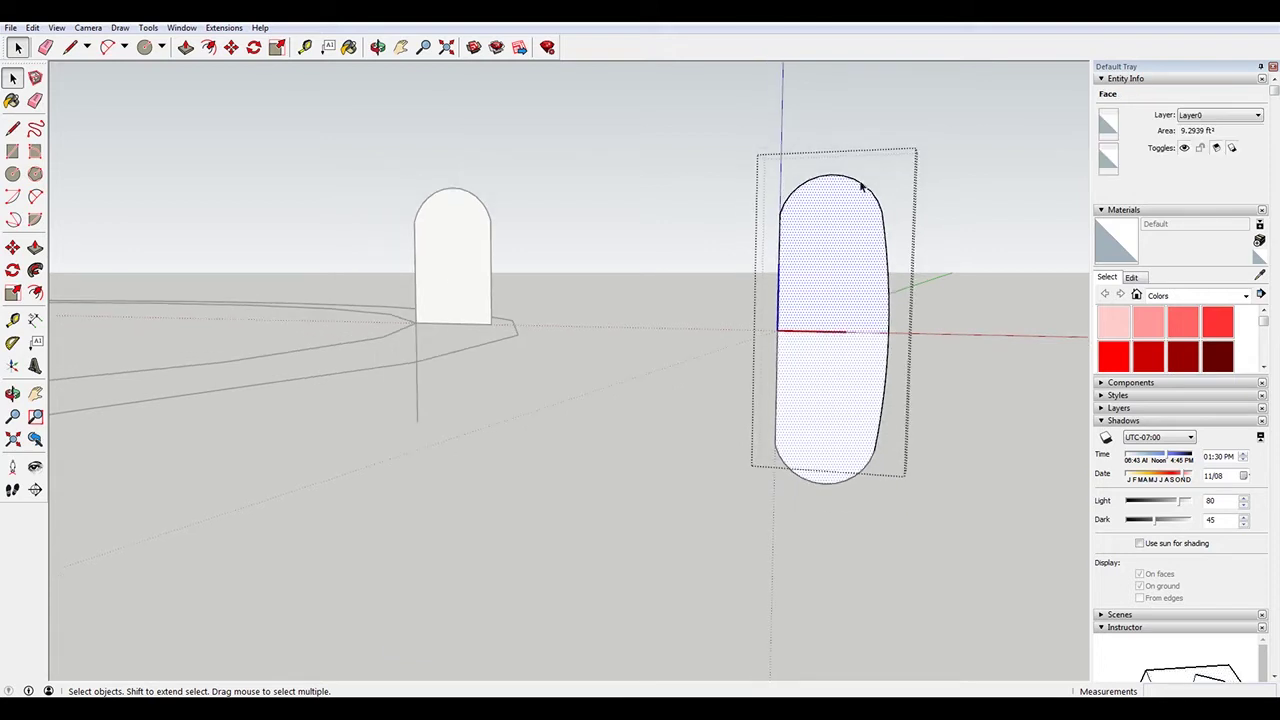
pyautogui.moveTo(862, 186)
pyautogui.mouseDown(button='middle')
pyautogui.moveTo(901, 212)
pyautogui.moveTo(862, 205)
pyautogui.mouseUp(button='middle')
pyautogui.moveTo(986, 194); pyautogui.dragTo(900, 191, button='middle')
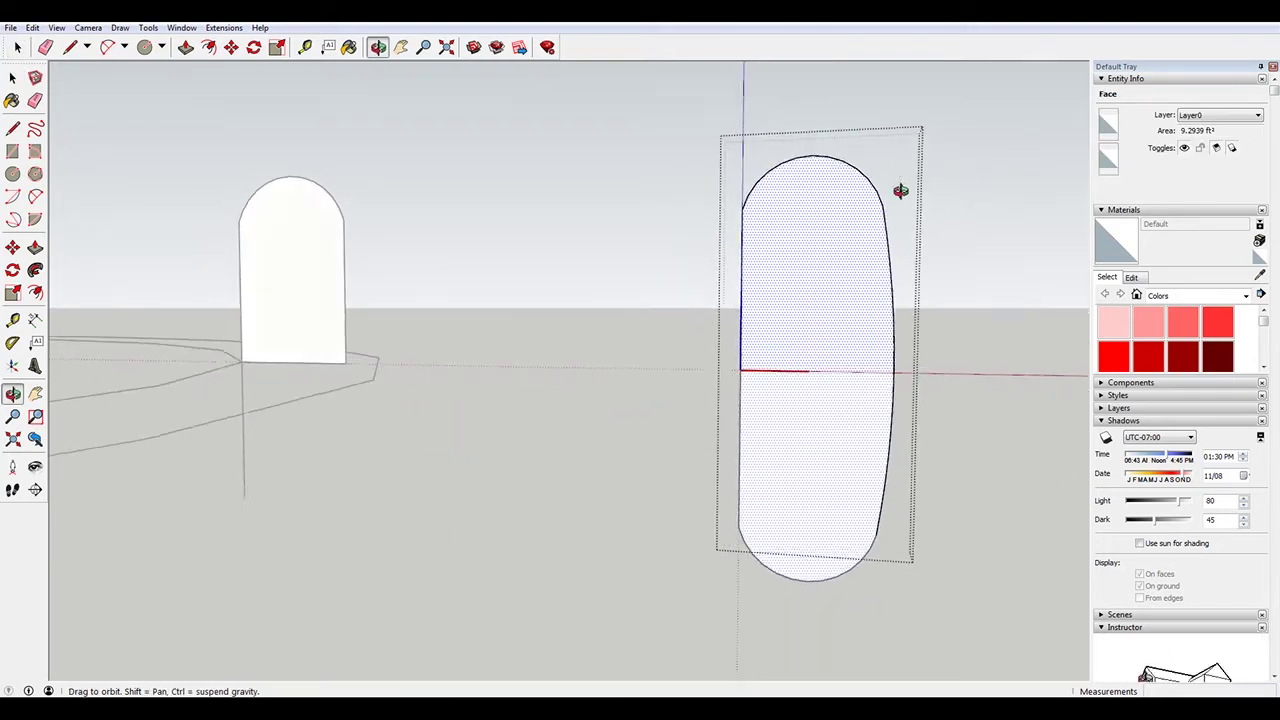
pyautogui.scroll(2, 897, 208)
pyautogui.click(895, 205)
pyautogui.scroll(2, 891, 192)
pyautogui.scroll(1, 873, 189)
pyautogui.click(865, 200)
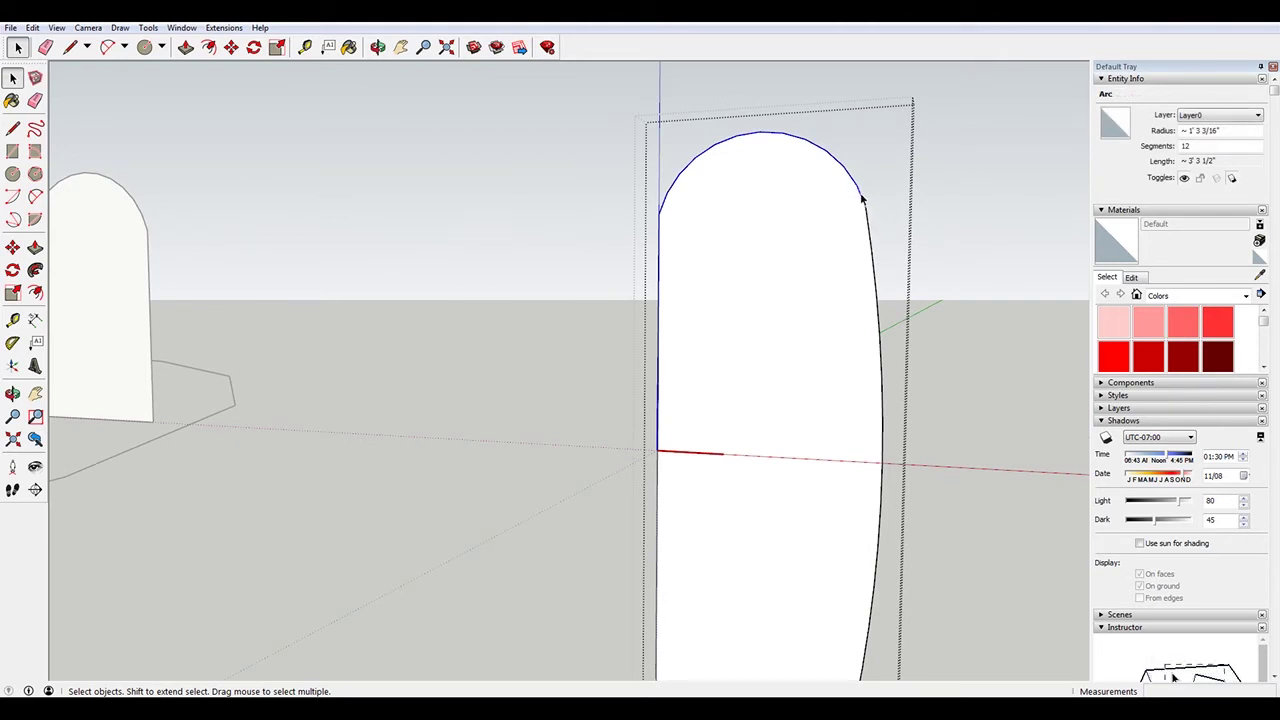
pyautogui.press('a')
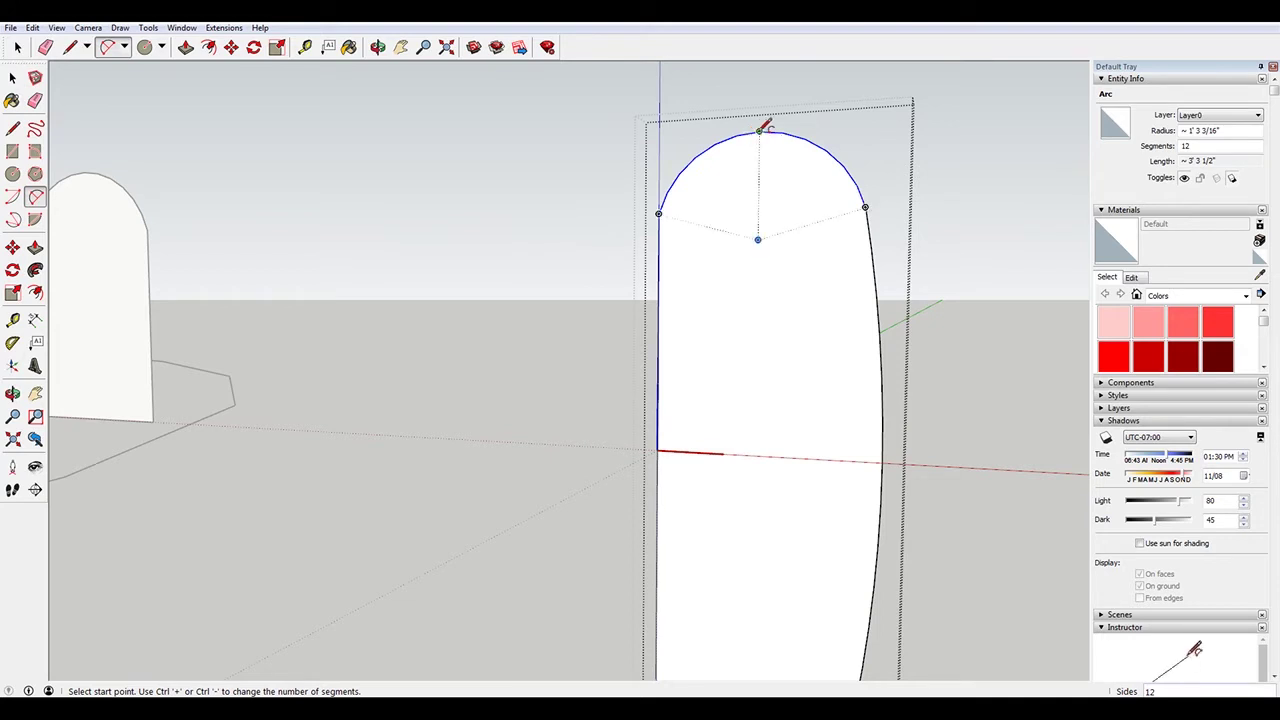
pyautogui.press('s')
pyautogui.moveTo(760, 131); pyautogui.dragTo(756, 171)
pyautogui.press('space')
# Draw a rounding arc across the profile's upper outer corner, from the flattened top curve to the bulged side arc
pyautogui.click(870, 237)
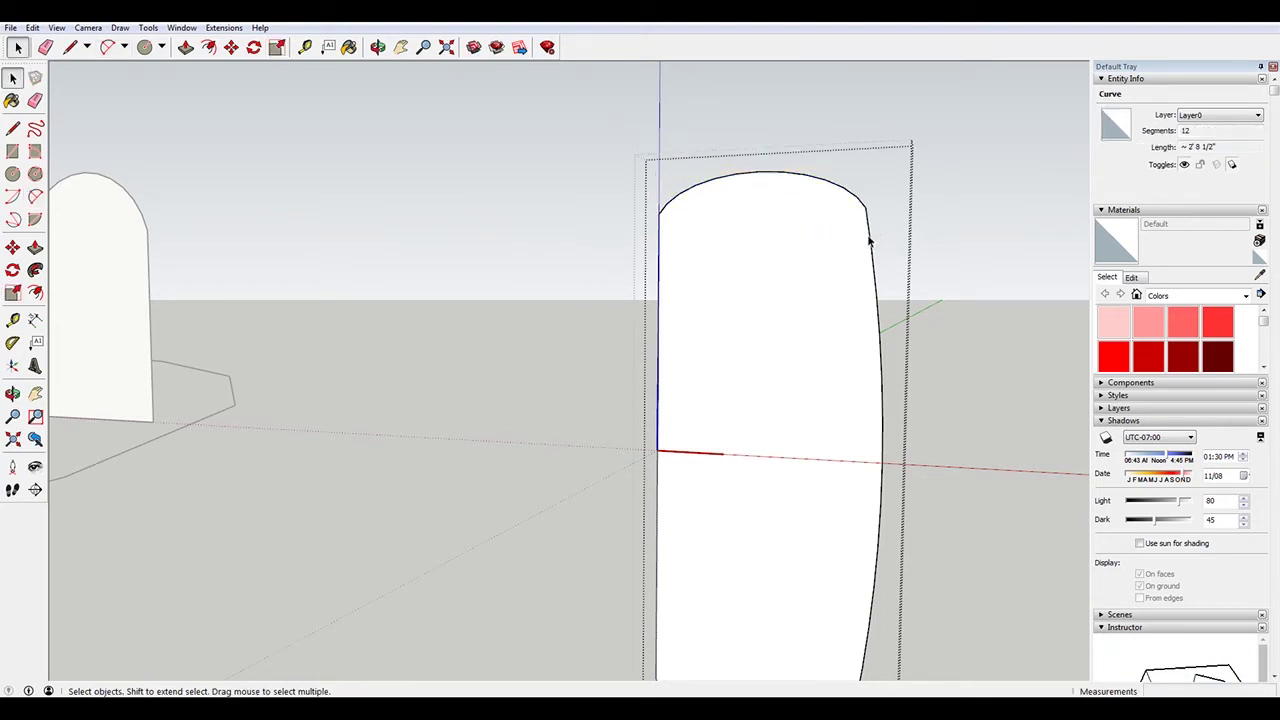
pyautogui.scroll(3, 885, 195)
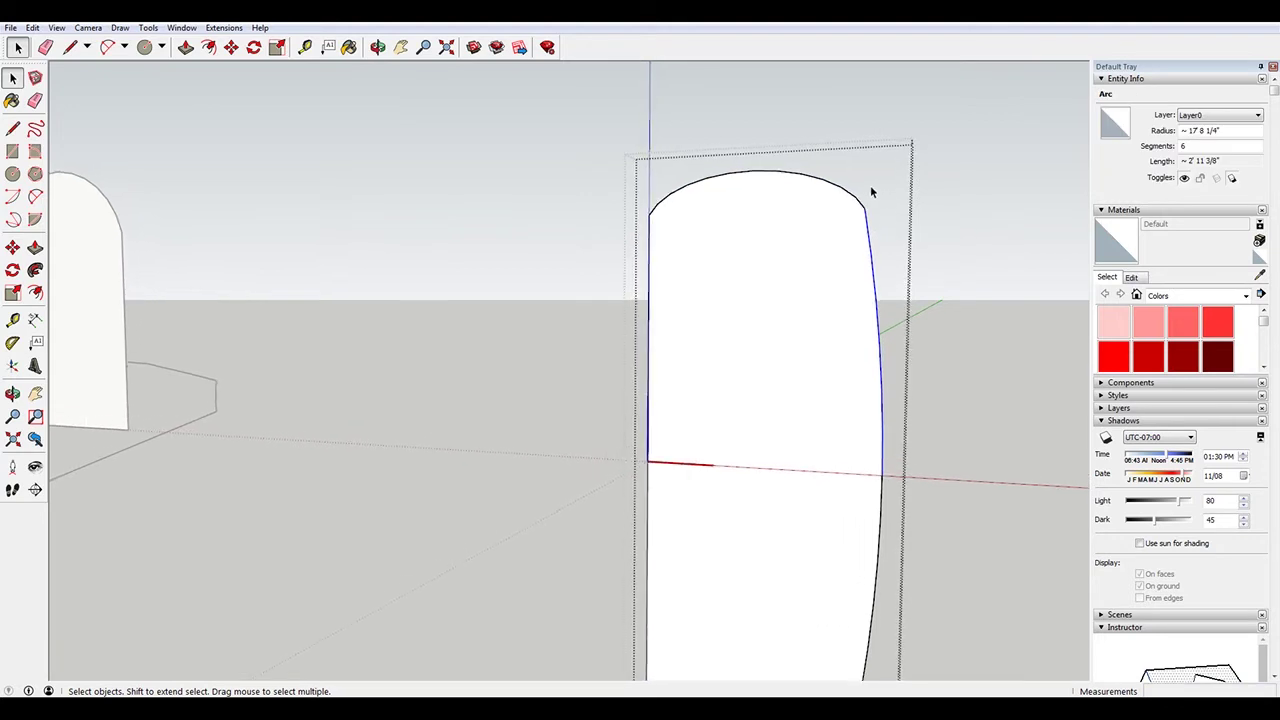
pyautogui.click(107, 47)
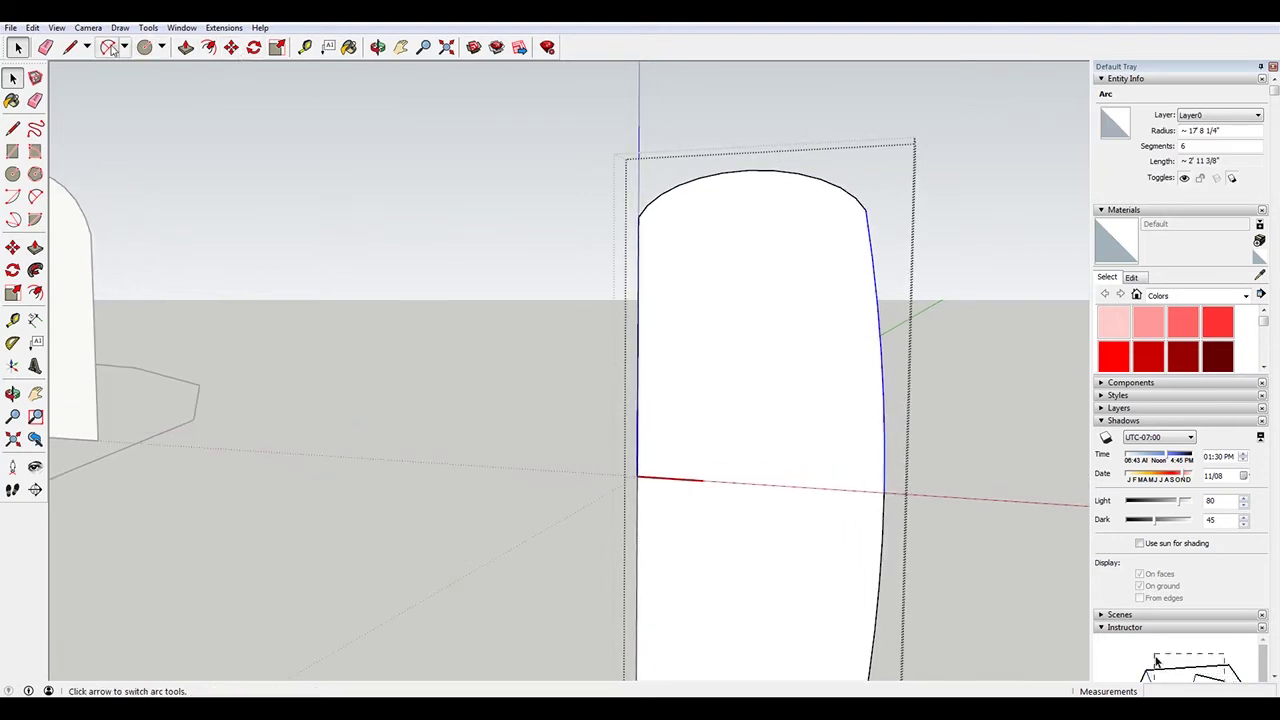
pyautogui.scroll(2, 838, 195)
pyautogui.click(831, 166)
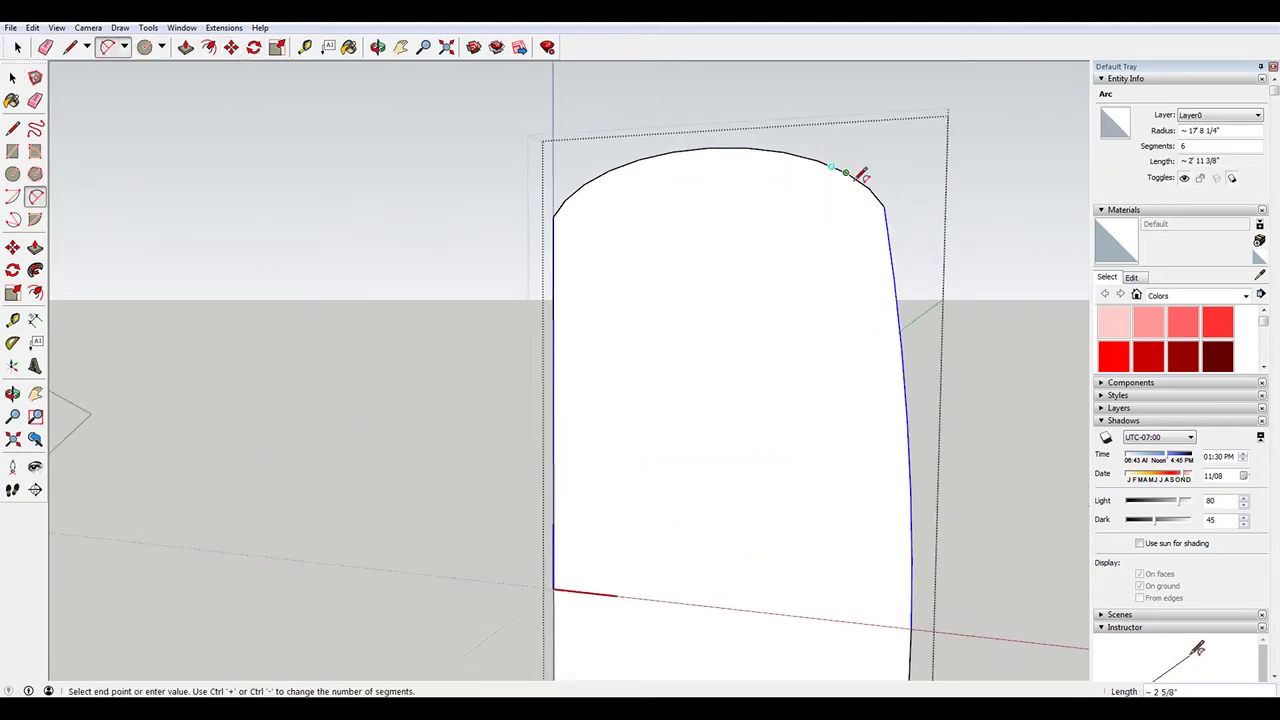
pyautogui.click(889, 244)
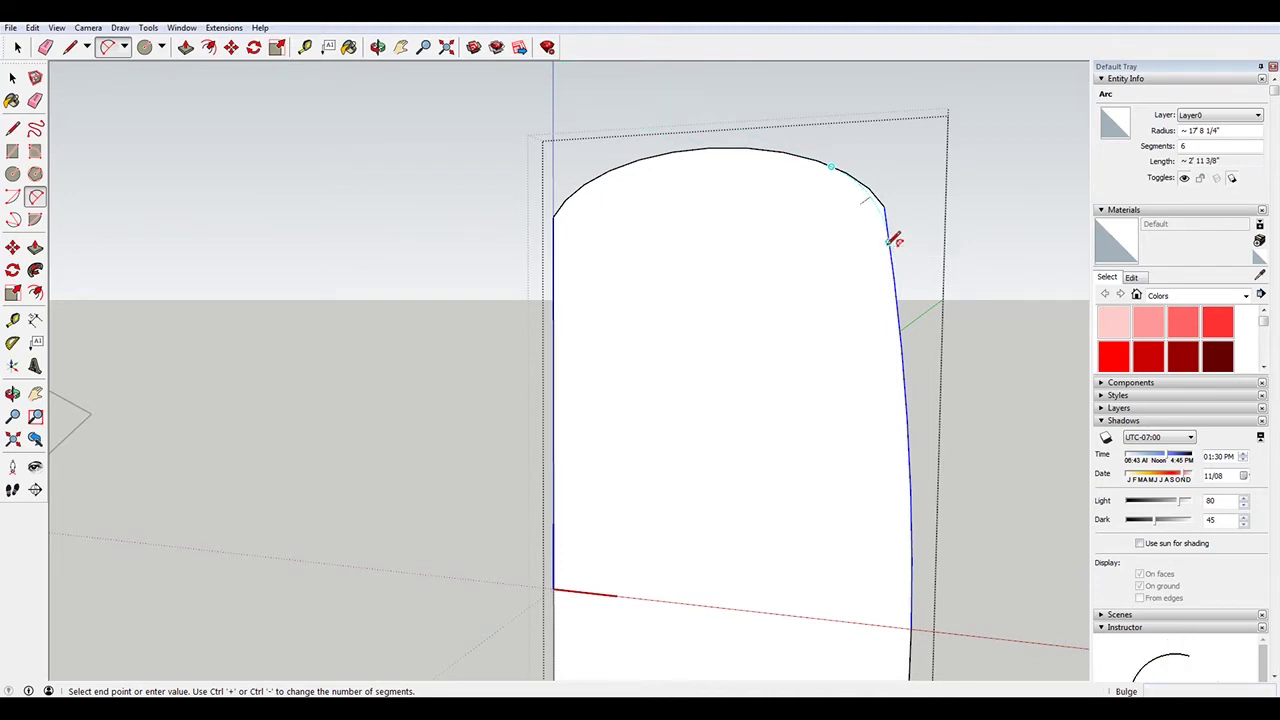
pyautogui.click(886, 206)
# Delete the leftover corner edges outside the new rounding arc
pyautogui.press('space')
pyautogui.scroll(1, 880, 207)
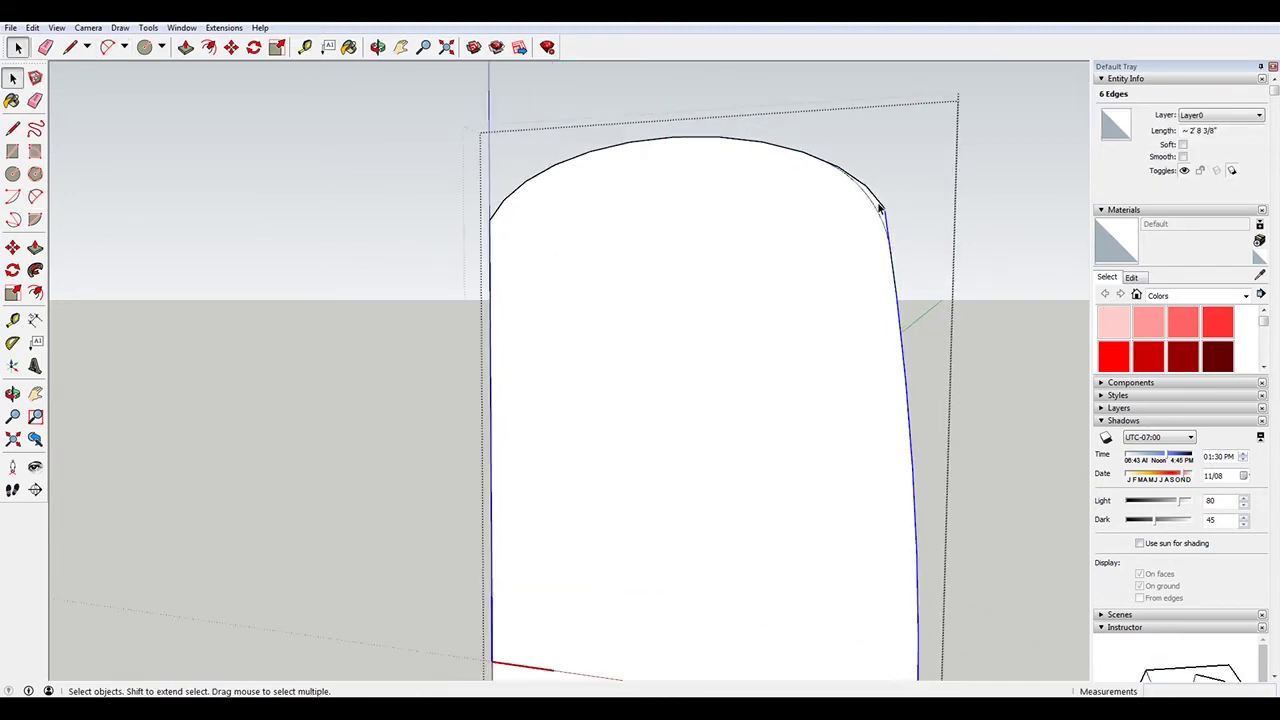
pyautogui.click(882, 209)
pyautogui.click(894, 223)
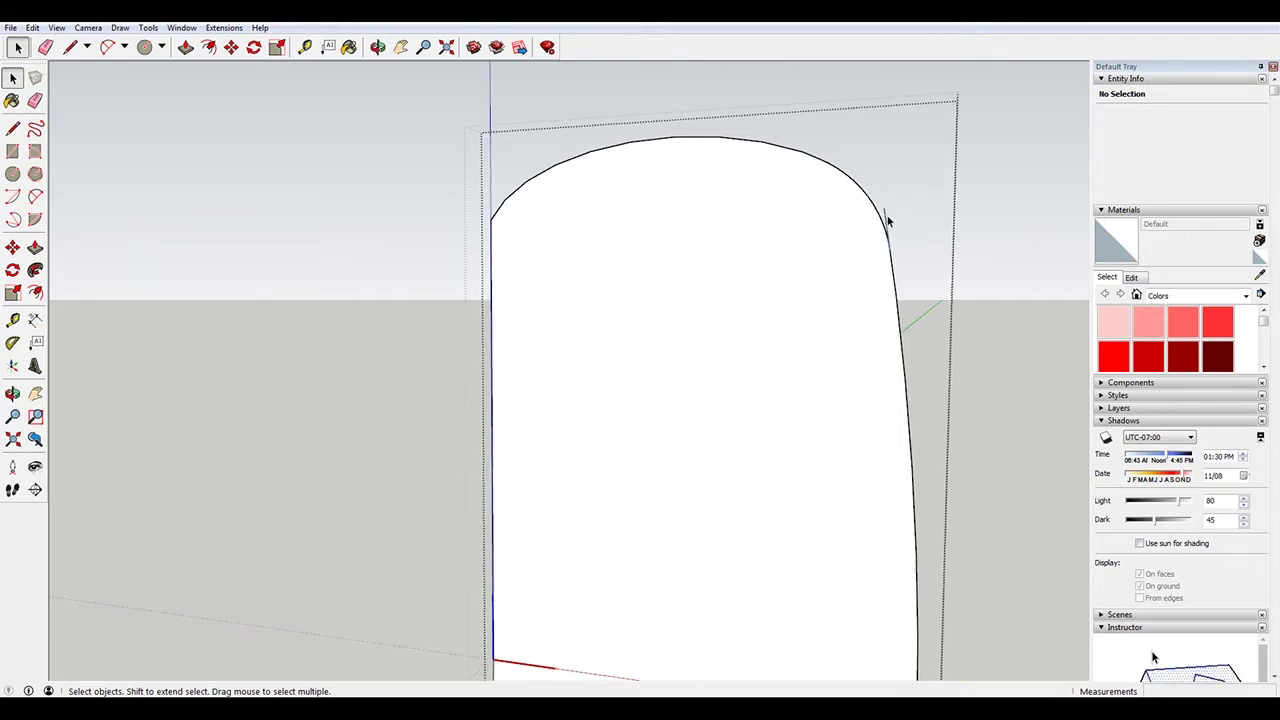
pyautogui.moveTo(886, 215); pyautogui.dragTo(902, 238, button='middle')
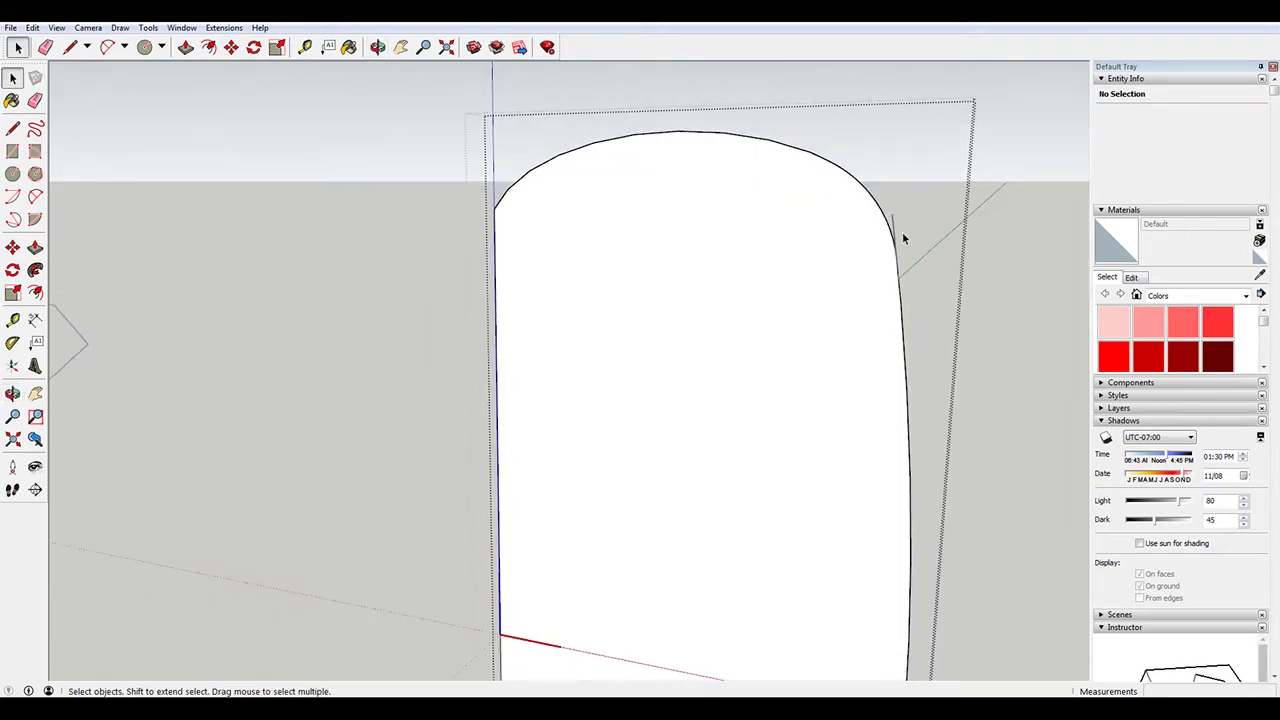
pyautogui.scroll(-4, 894, 208)
pyautogui.scroll(2, 853, 590)
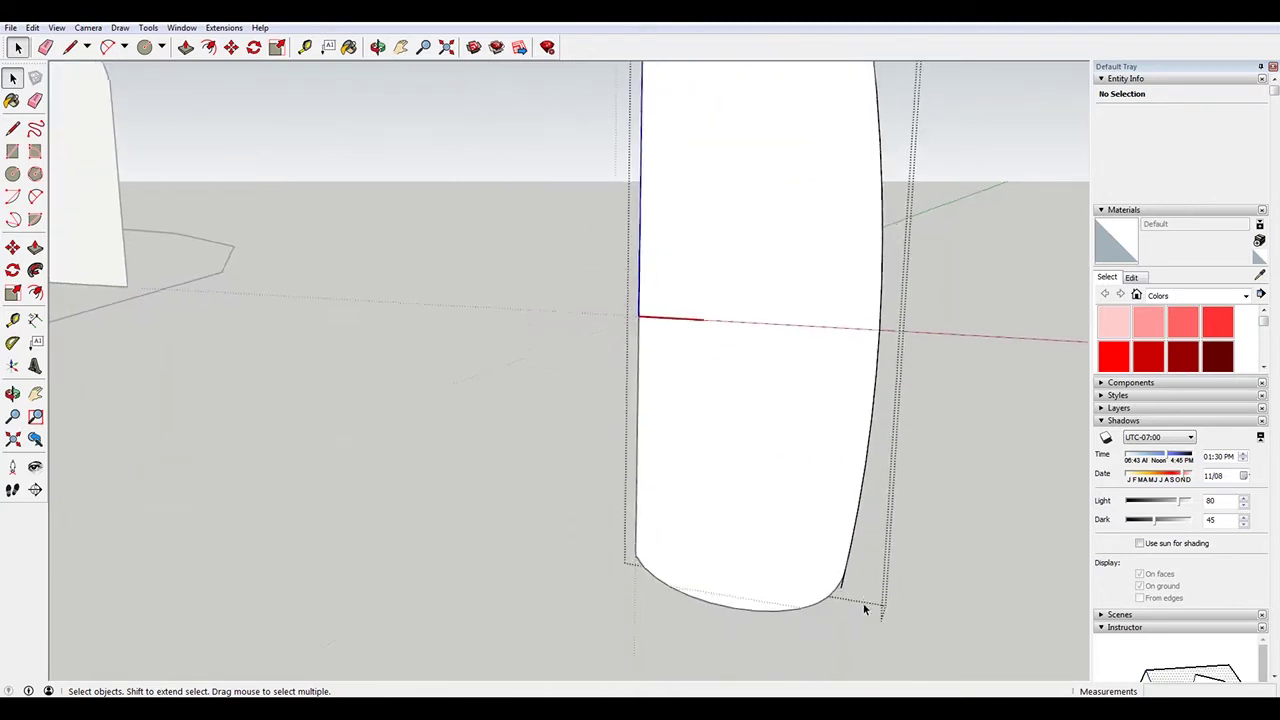
pyautogui.scroll(-2, 845, 590)
pyautogui.scroll(-3, 804, 298)
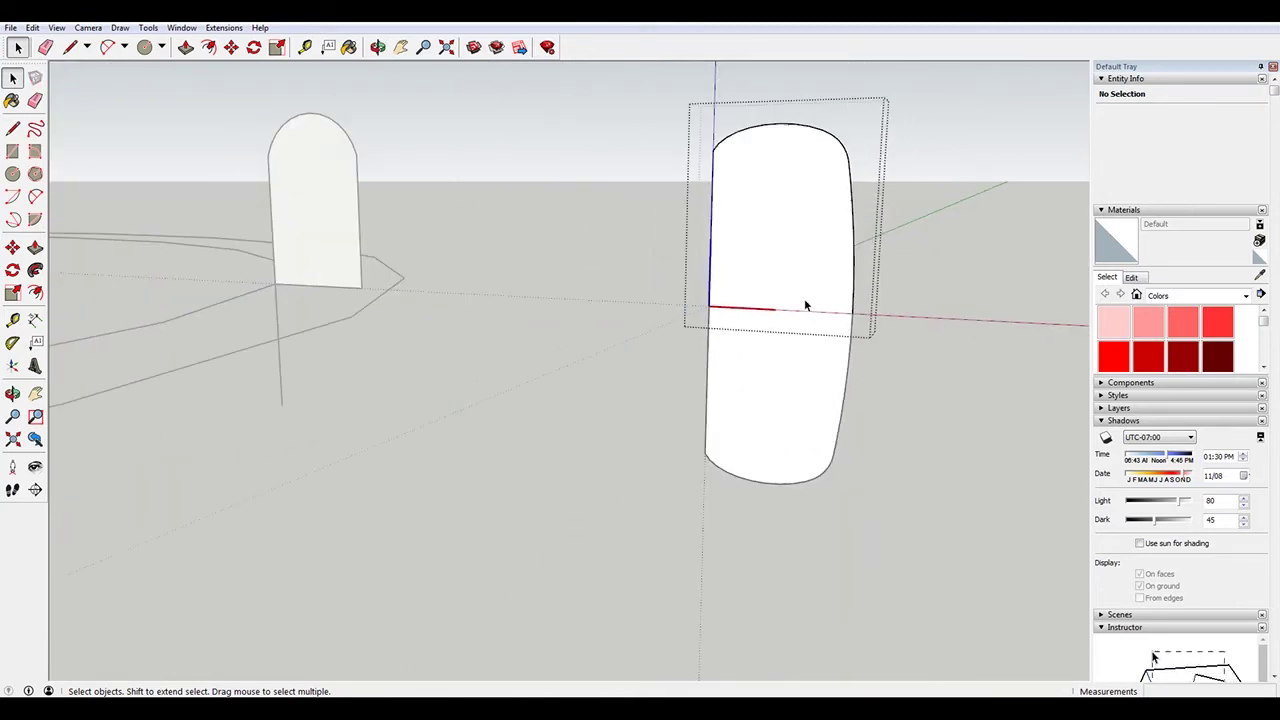
# Copy the profile's outer-corner rounding arc along the red axis into the empty space beyond the straight inner edge
pyautogui.moveTo(722, 208); pyautogui.dragTo(840, 217, button='middle')
pyautogui.scroll(2, 816, 128)
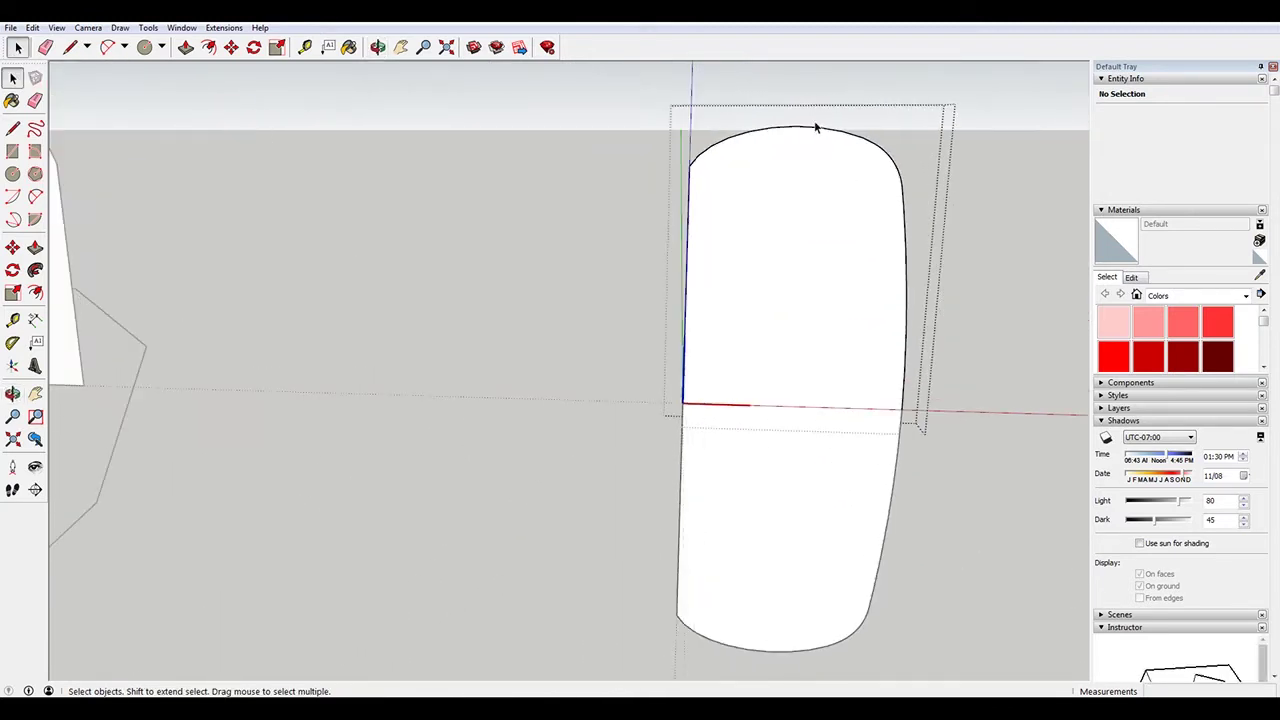
pyautogui.click(900, 164)
pyautogui.press('m')
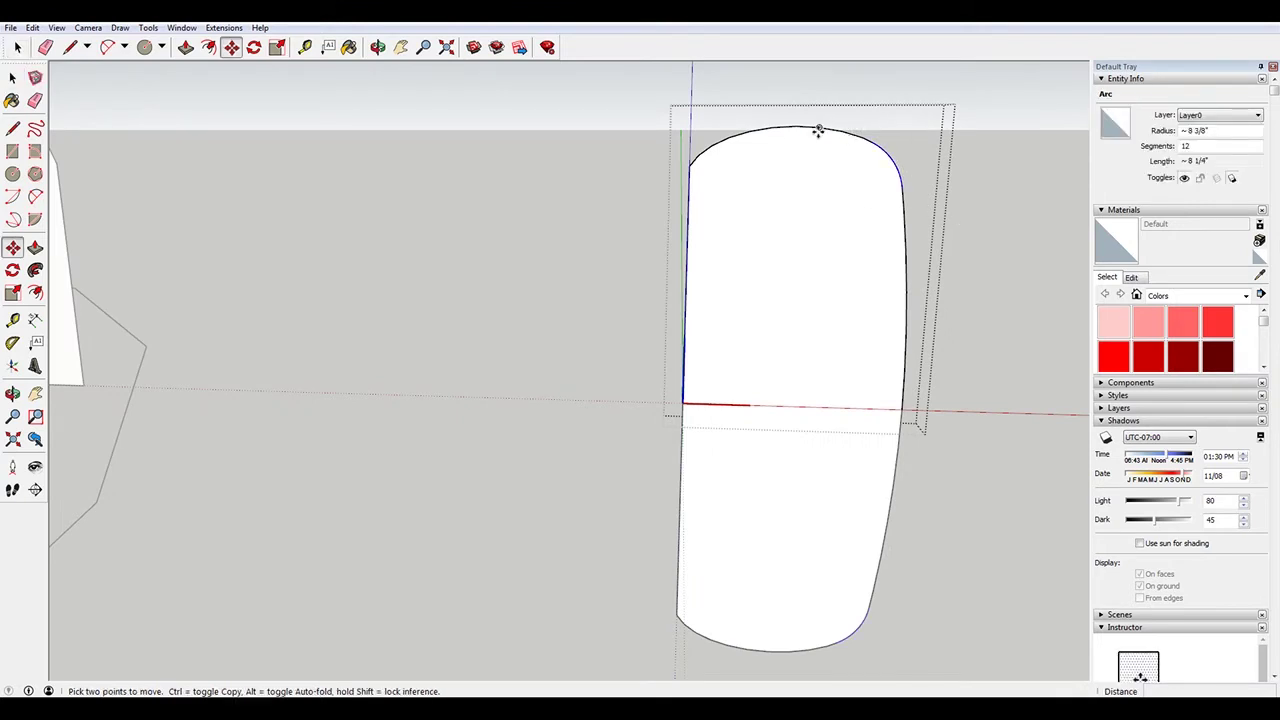
pyautogui.click(795, 126)
pyautogui.press('ctrl')
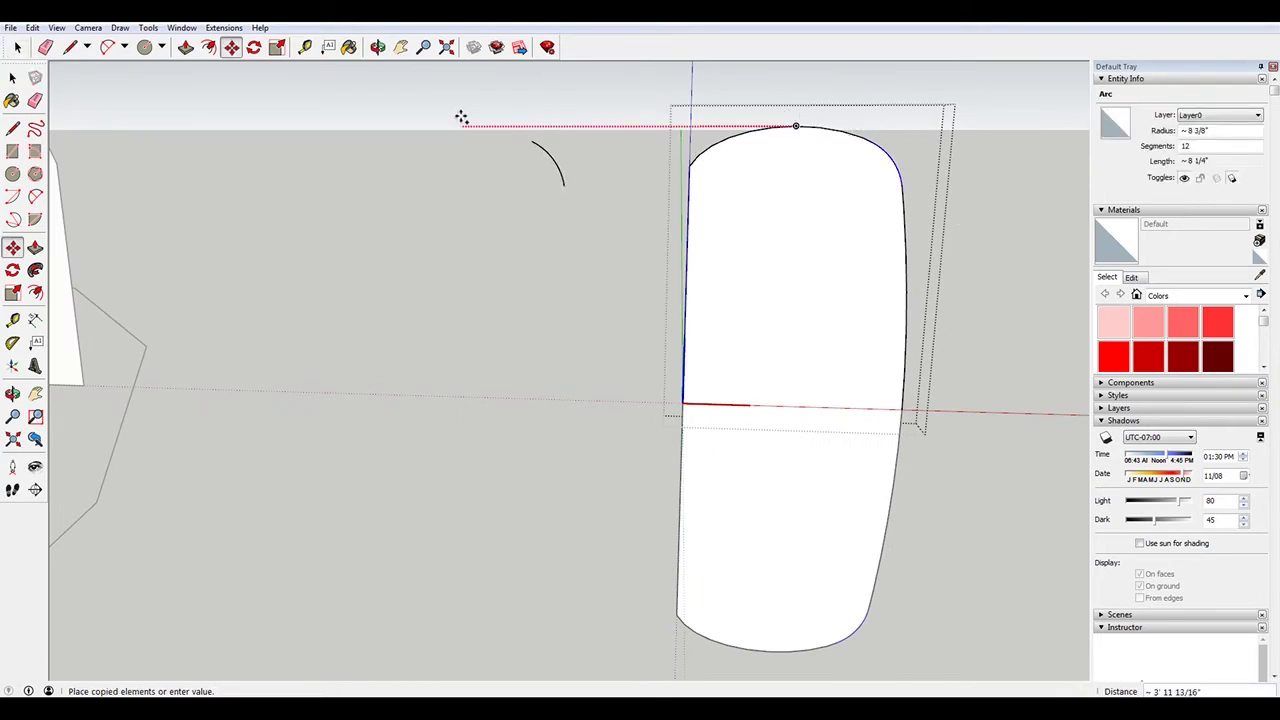
pyautogui.click(540, 150)
pyautogui.rightClick(550, 157)
pyautogui.moveTo(638, 217)
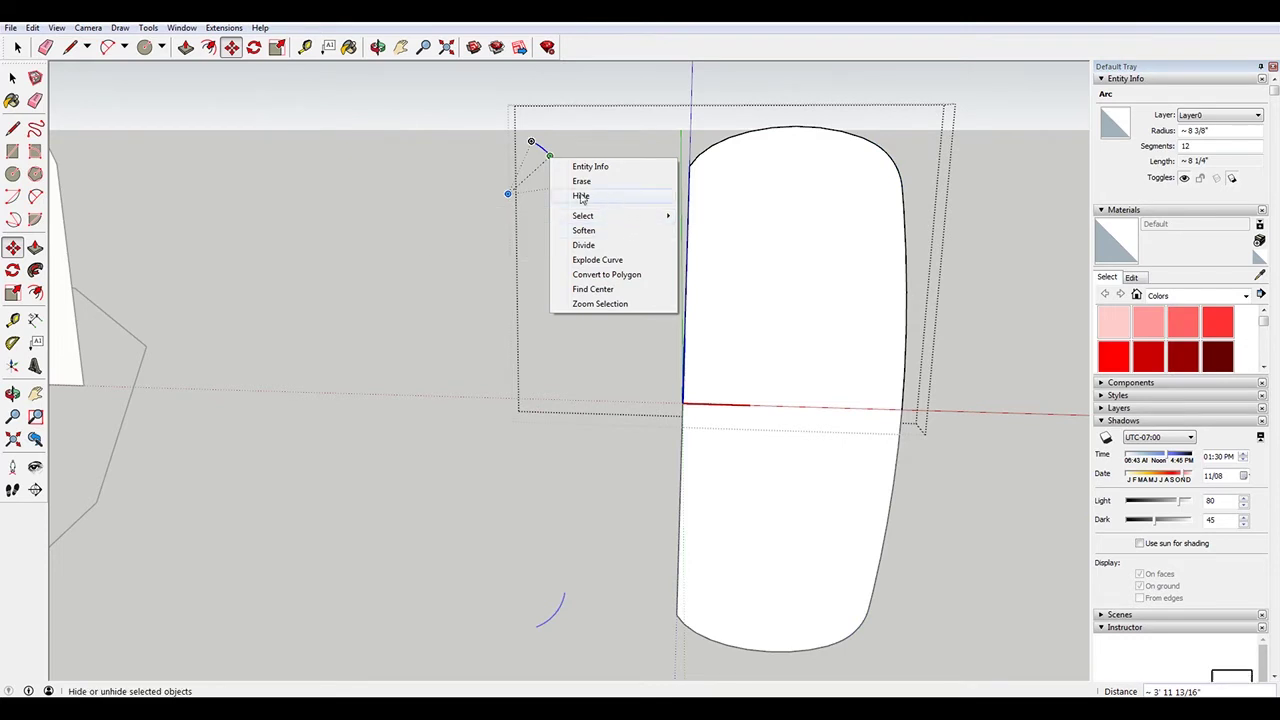
pyautogui.click(482, 127)
pyautogui.press('space')
pyautogui.rightClick(560, 175)
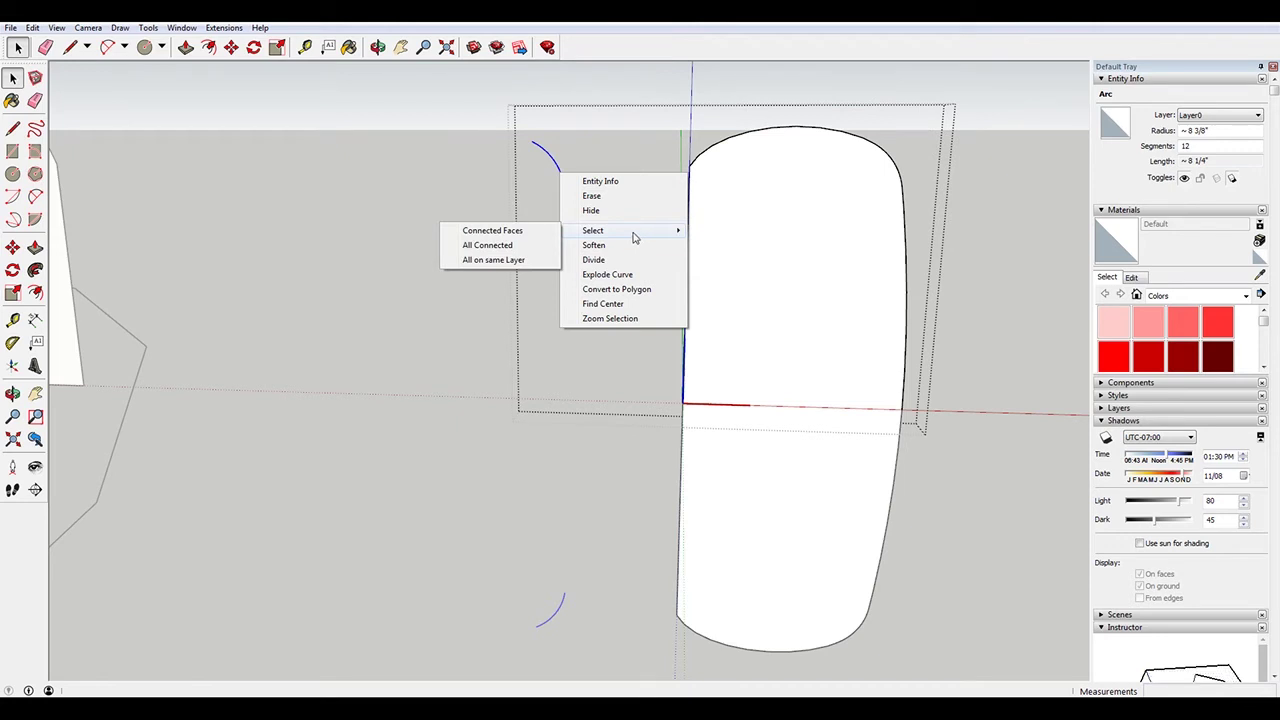
pyautogui.click(512, 153)
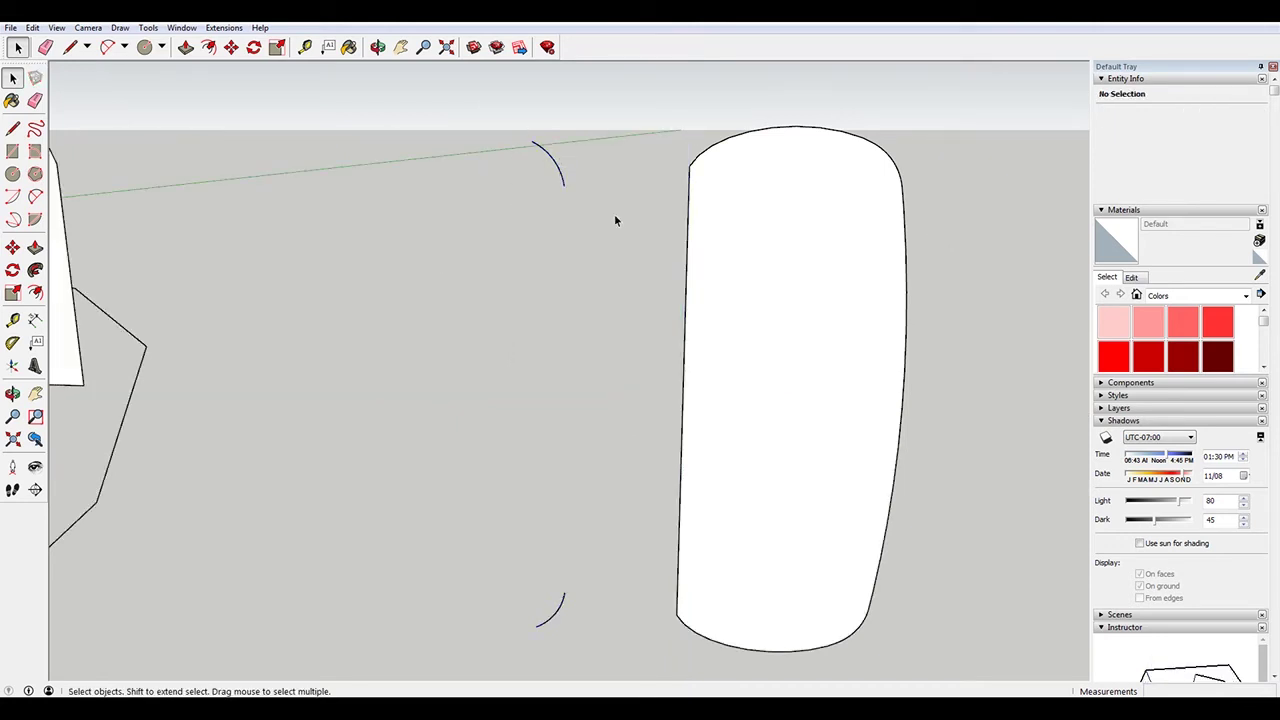
# Inside the component, mirror the copied arc along the red axis with a scale factor of -1
pyautogui.doubleClick(706, 185)
pyautogui.press('s')
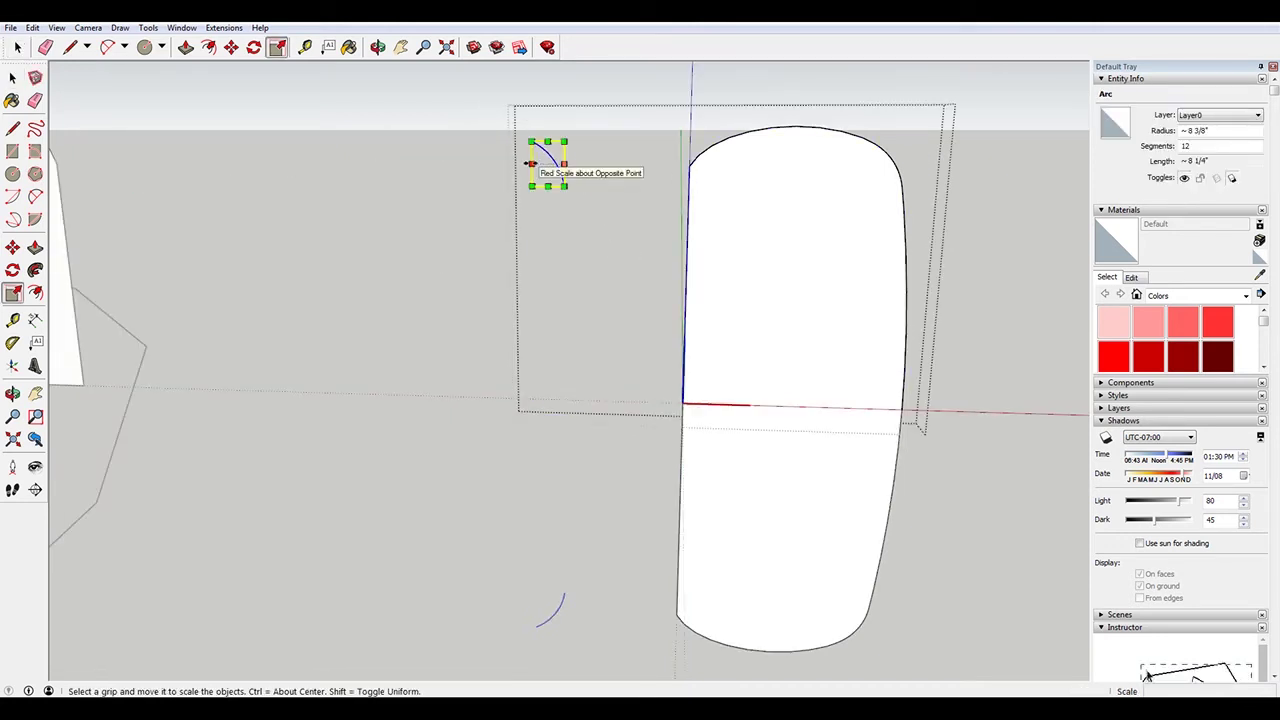
pyautogui.moveTo(531, 163); pyautogui.dragTo(634, 167)
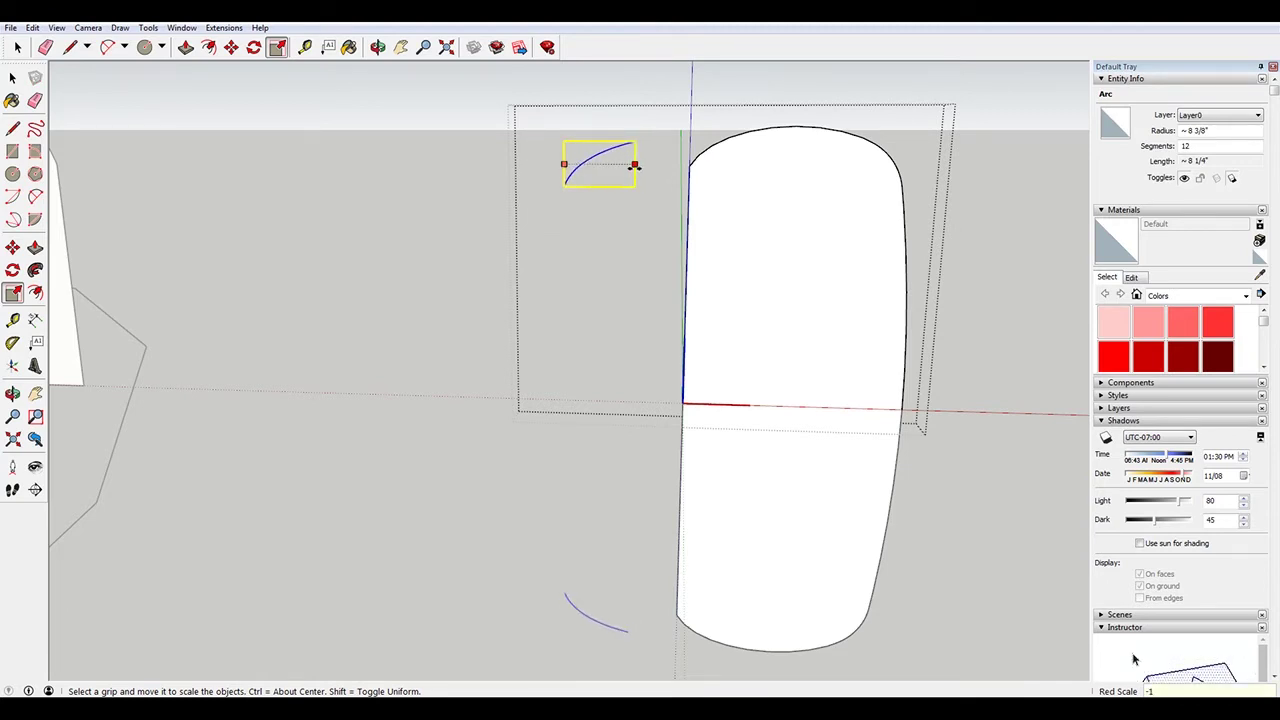
pyautogui.write('-1')
pyautogui.press('Return')
# Move the mirrored arc along the red axis into the profile's upper inner corner so its lower end meets the straight edge
pyautogui.press('m')
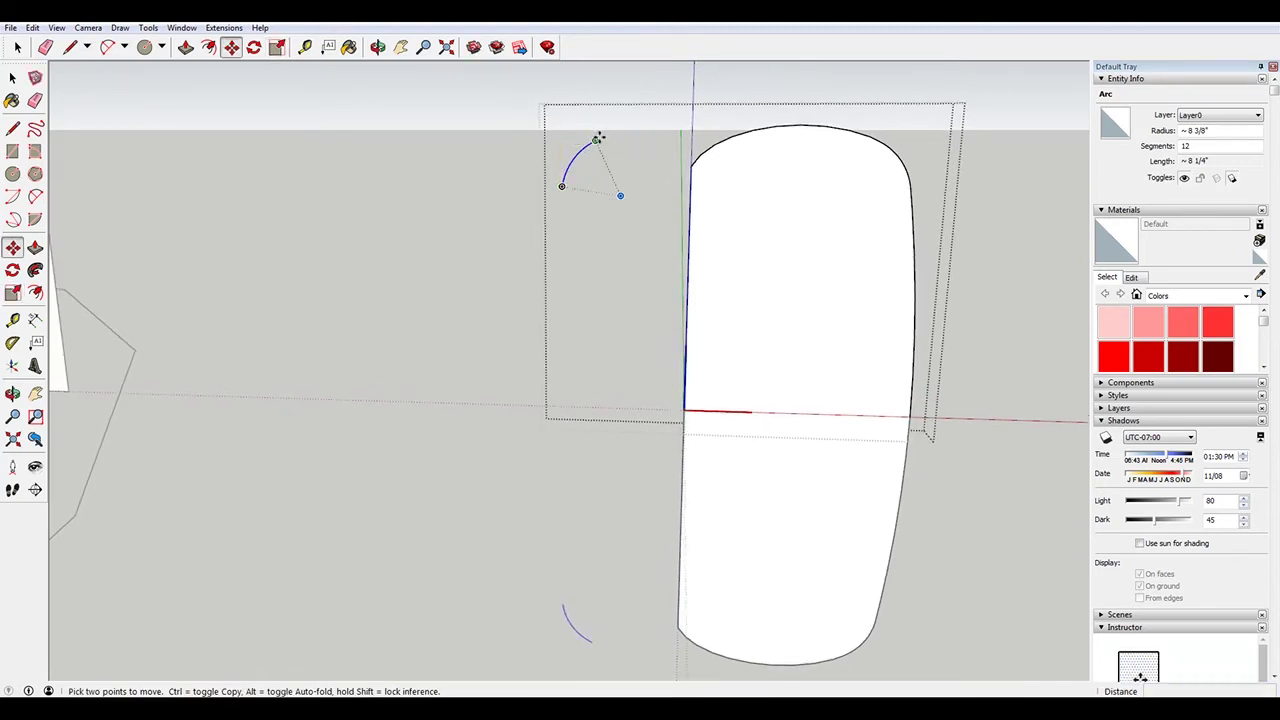
pyautogui.click(598, 140)
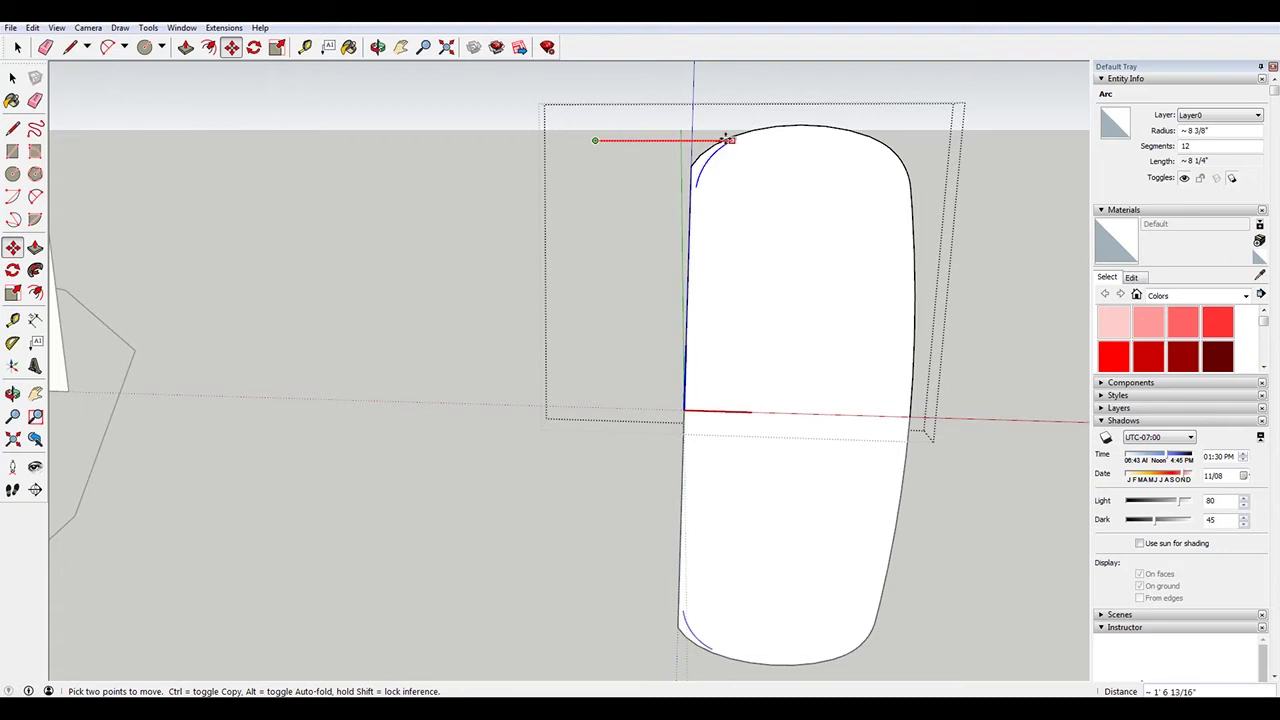
pyautogui.scroll(3, 729, 139)
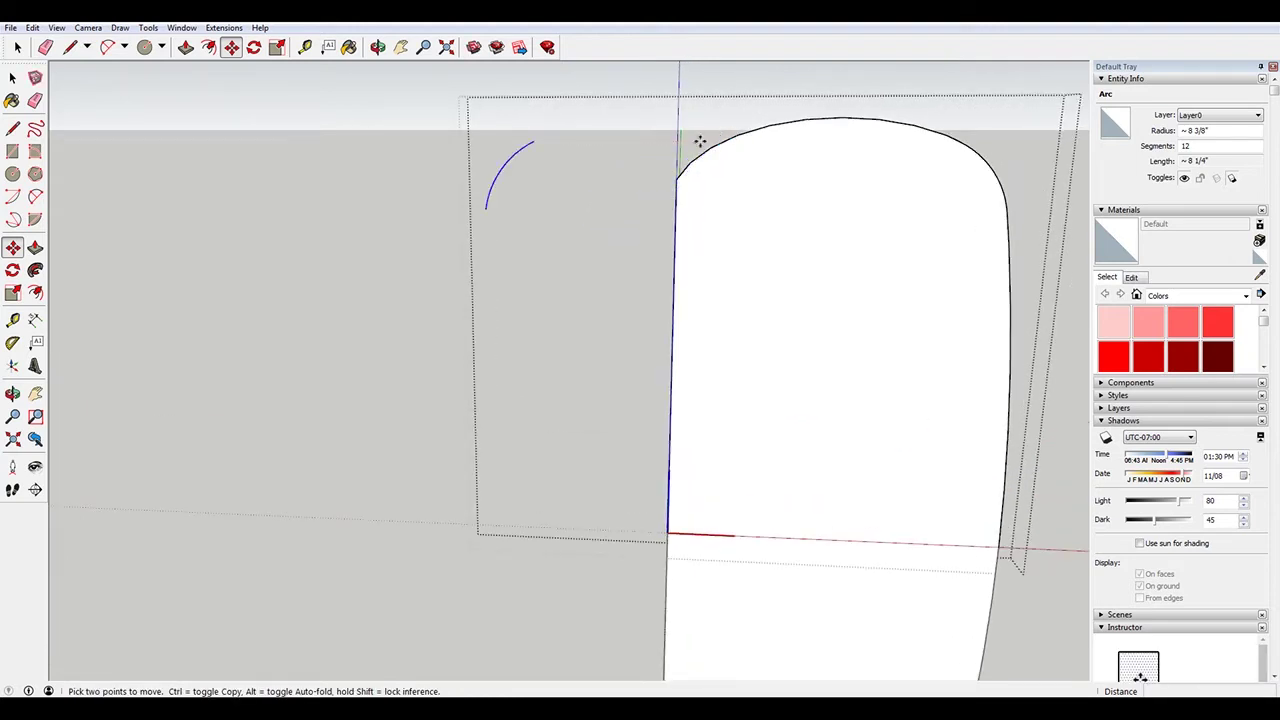
pyautogui.click(676, 212)
pyautogui.moveTo(744, 139)
pyautogui.mouseDown(button='middle')
pyautogui.moveTo(763, 149)
pyautogui.moveTo(737, 109)
pyautogui.mouseUp(button='middle')
pyautogui.press('l')
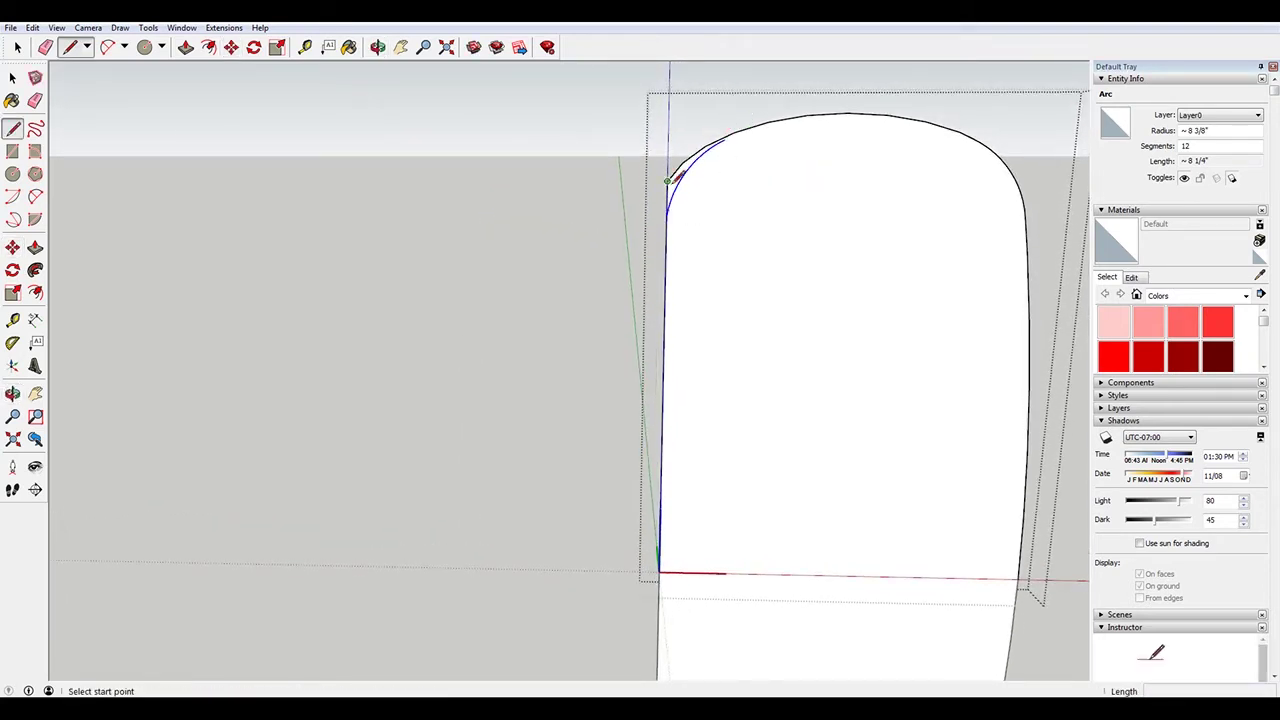
pyautogui.click(725, 138)
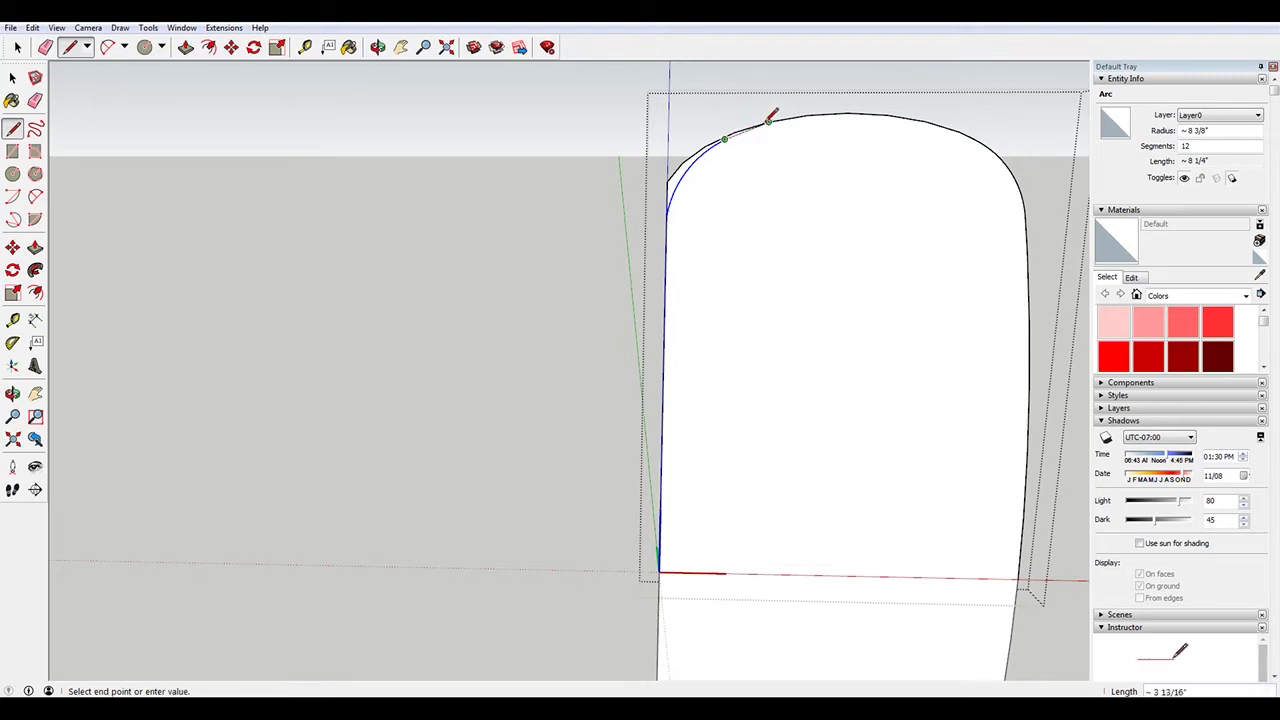
pyautogui.click(744, 127)
pyautogui.press('space')
pyautogui.scroll(5, 678, 138)
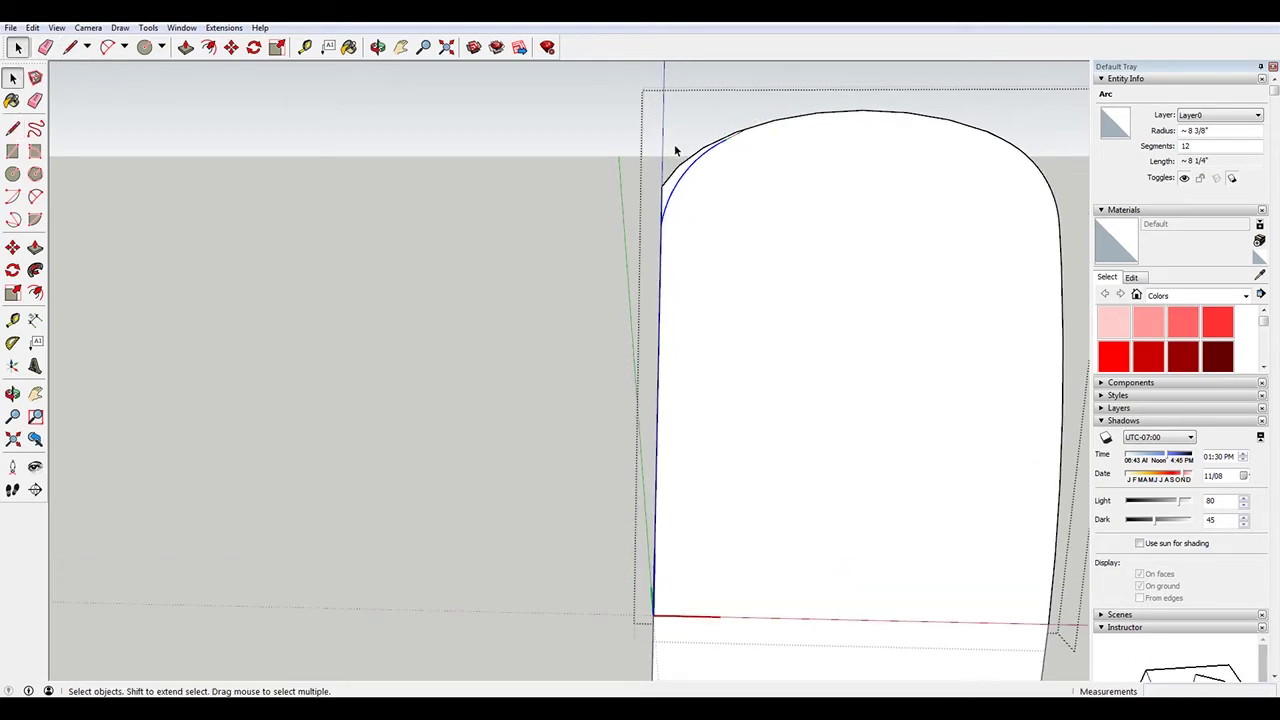
pyautogui.hotkey('ctrl', 'z')
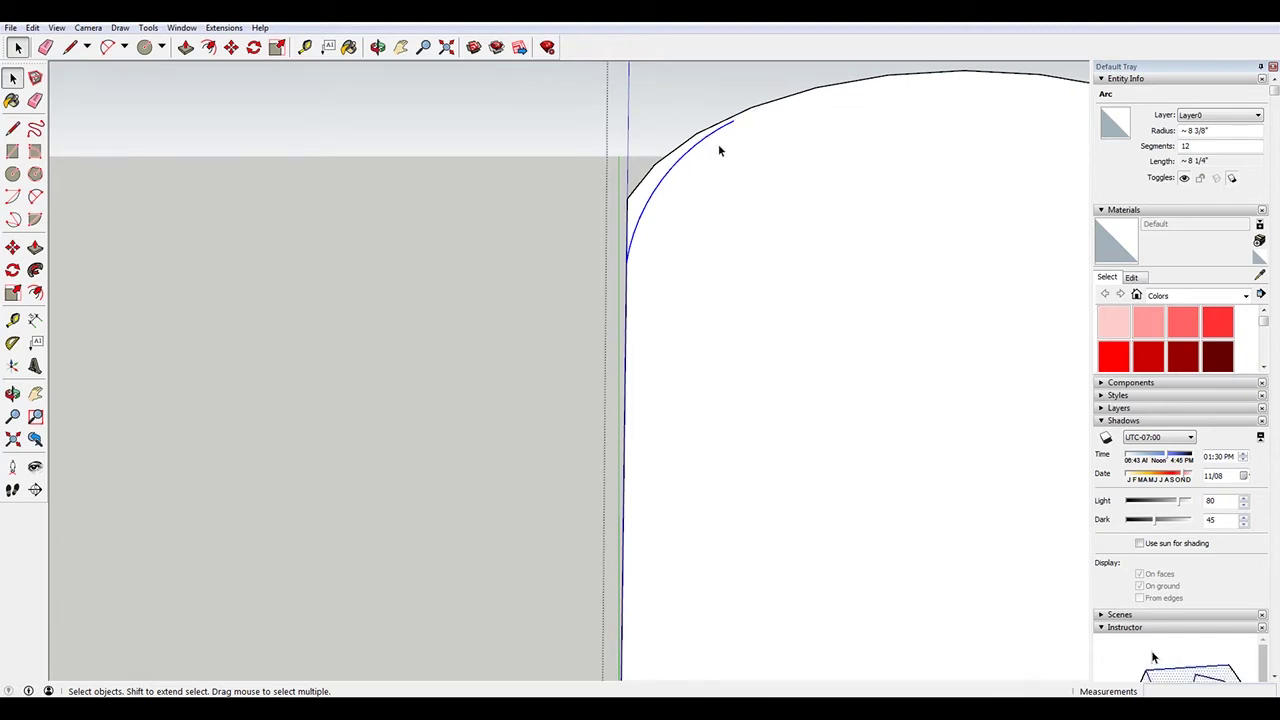
# Join the mirrored arc's upper end to the top curve with a line about 3 13/16" long, and delete the leftover corner edges
pyautogui.press('l')
pyautogui.click(734, 118)
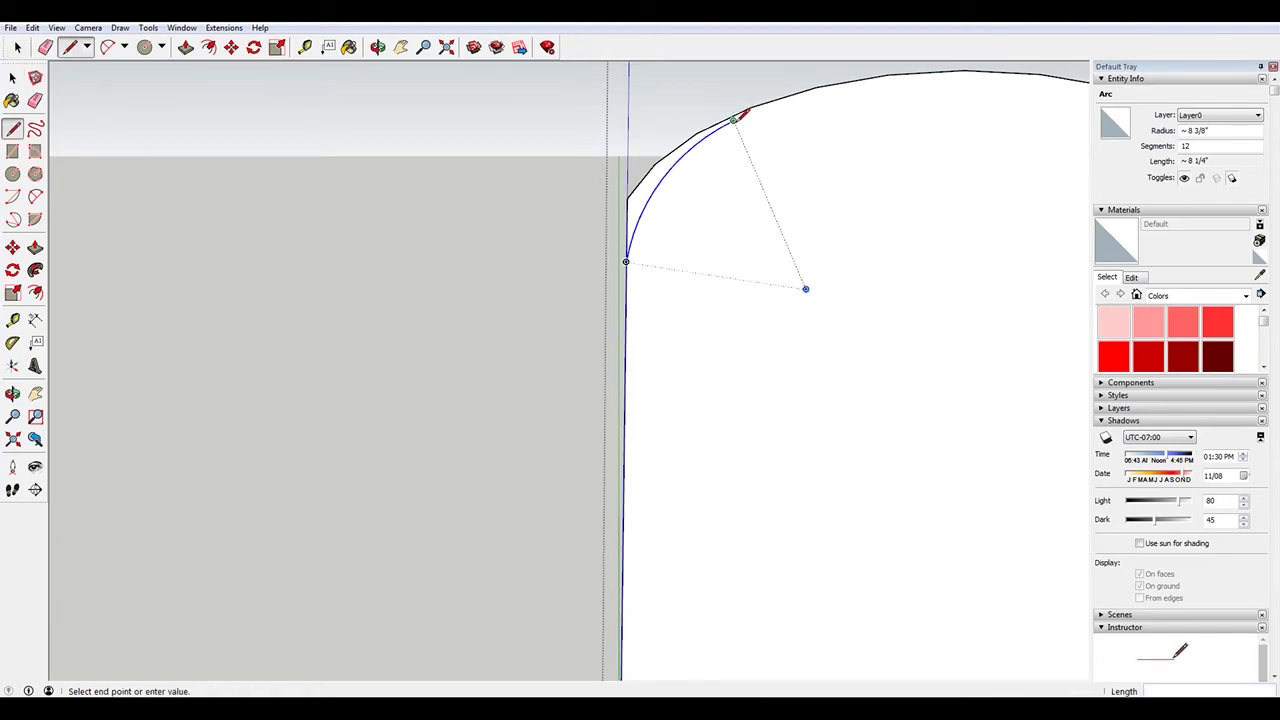
pyautogui.click(816, 87)
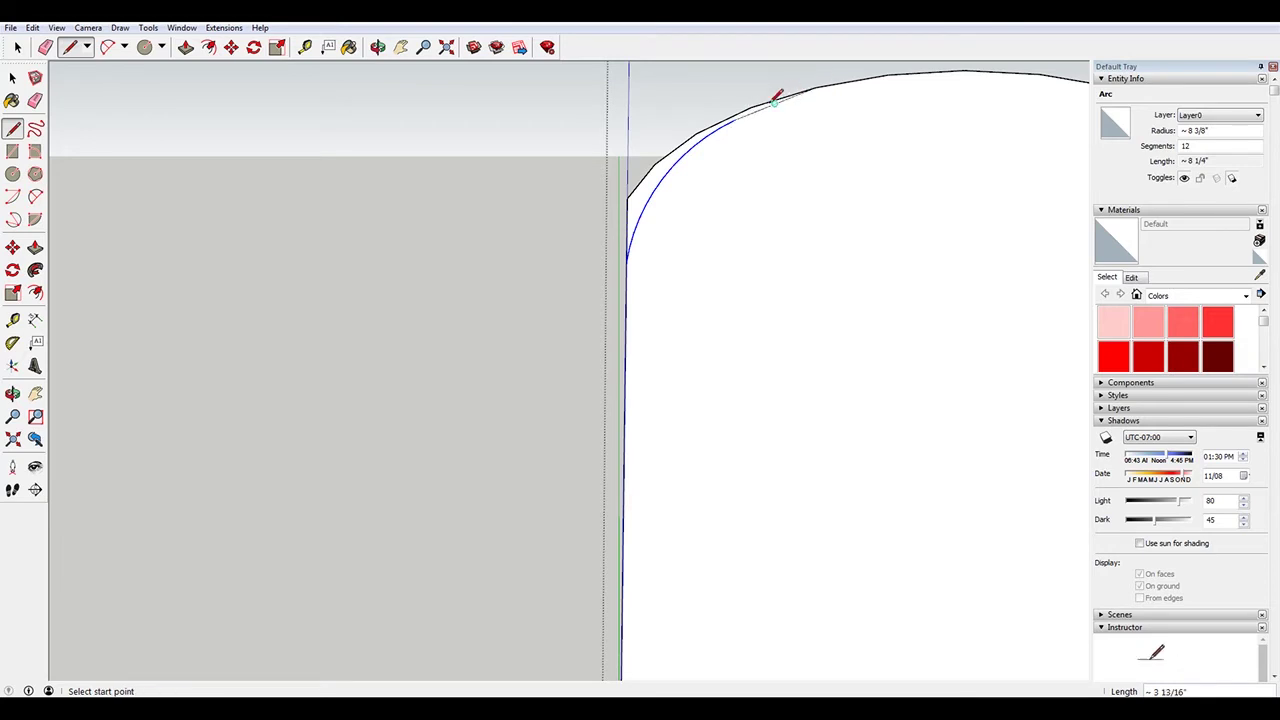
pyautogui.press('space')
pyautogui.click(758, 105)
pyautogui.press('Delete')
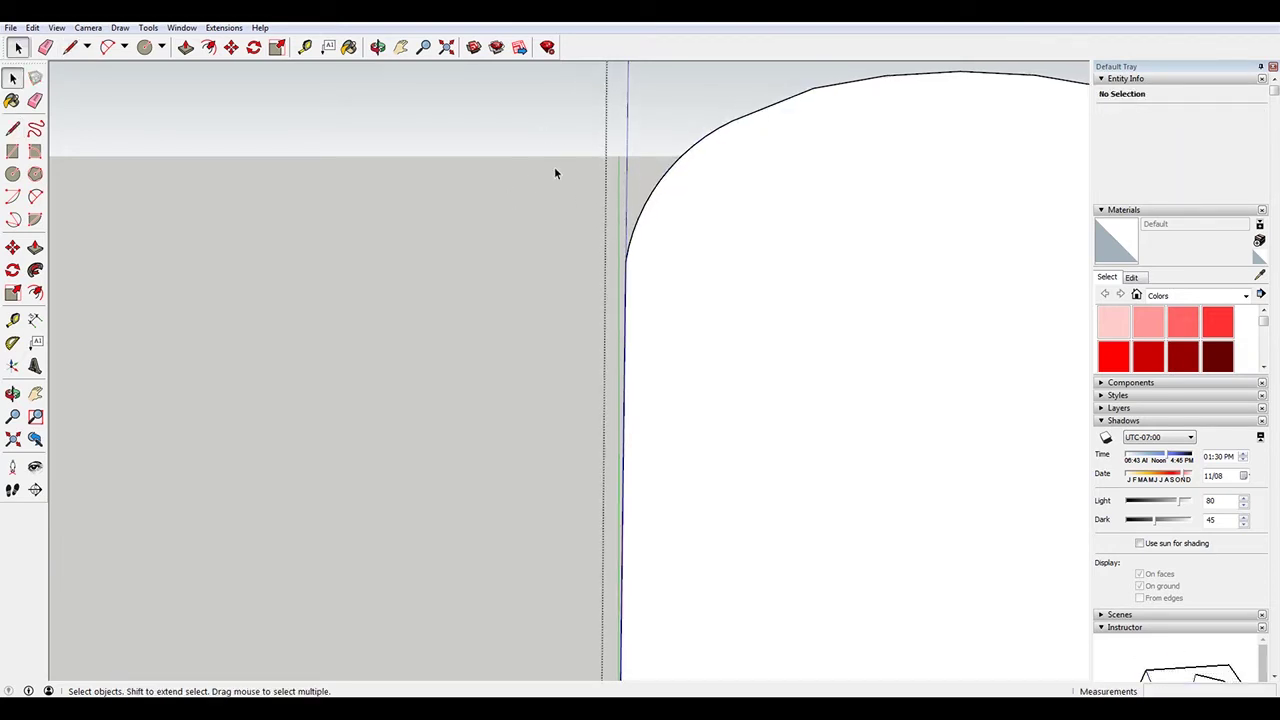
# Copy both halves of the rounded profile about 4' 2 3/16" along the red axis toward the circles
pyautogui.scroll(-6, 843, 251)
pyautogui.scroll(-2, 873, 272)
pyautogui.scroll(1, 986, 260)
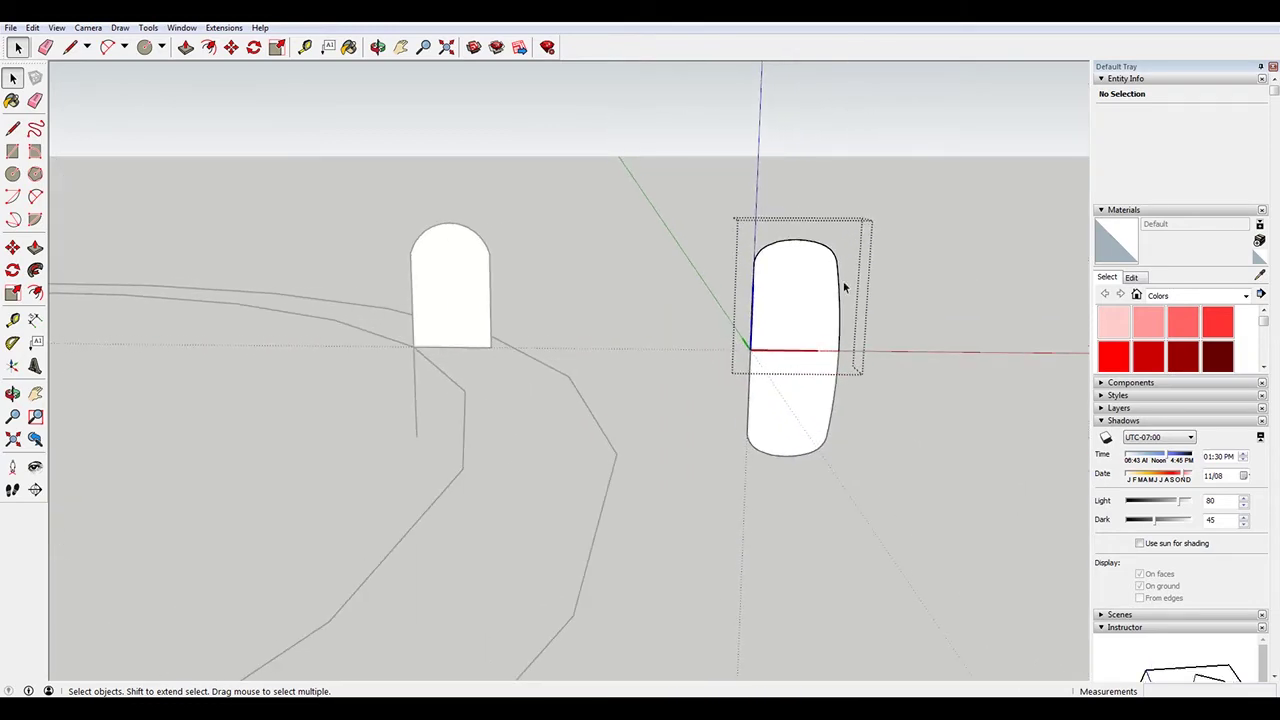
pyautogui.moveTo(863, 285)
pyautogui.mouseDown(button='middle')
pyautogui.moveTo(650, 284)
pyautogui.moveTo(690, 362)
pyautogui.moveTo(871, 317)
pyautogui.moveTo(646, 270)
pyautogui.moveTo(894, 260)
pyautogui.mouseUp(button='middle')
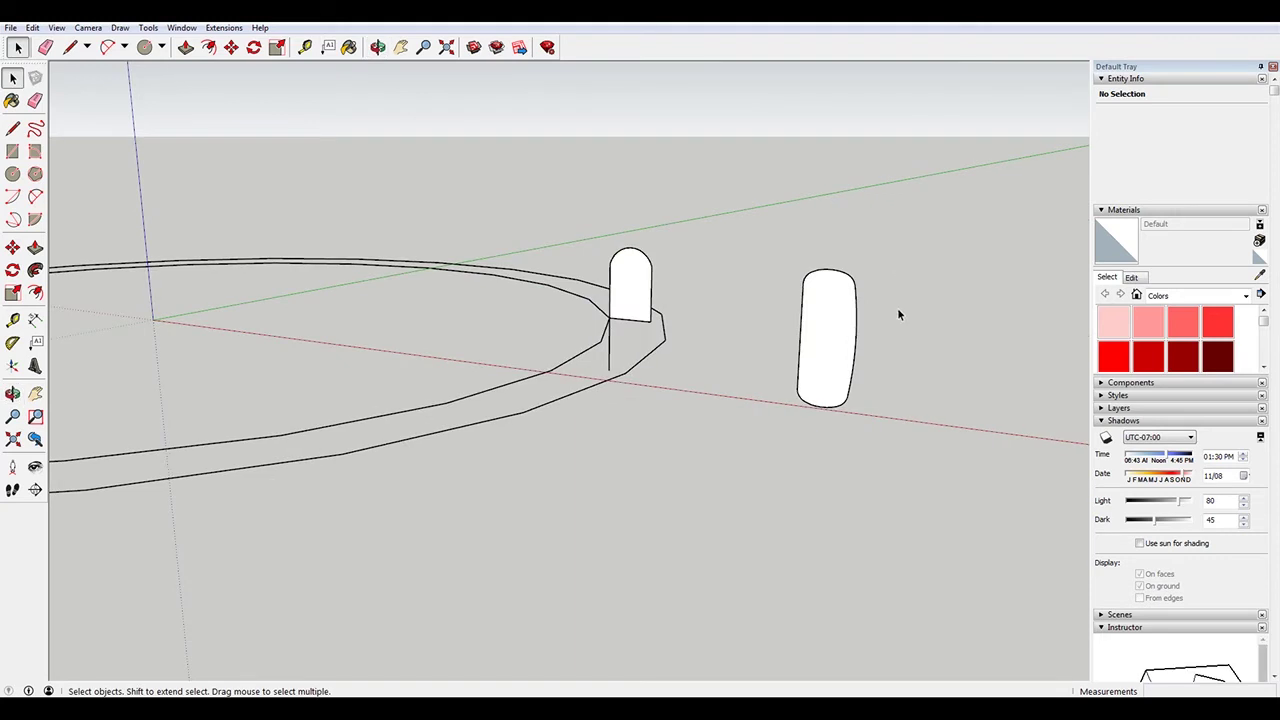
pyautogui.click(831, 322)
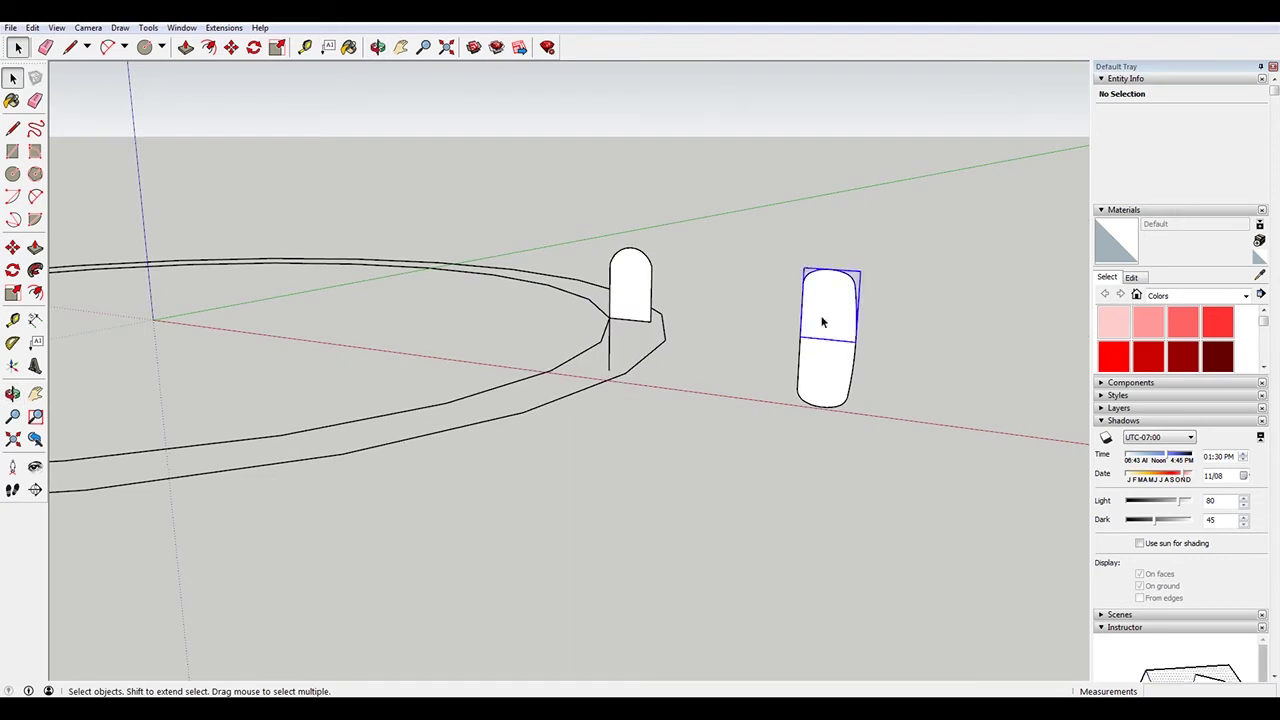
pyautogui.press('m')
pyautogui.click(825, 372)
pyautogui.press('ctrl')
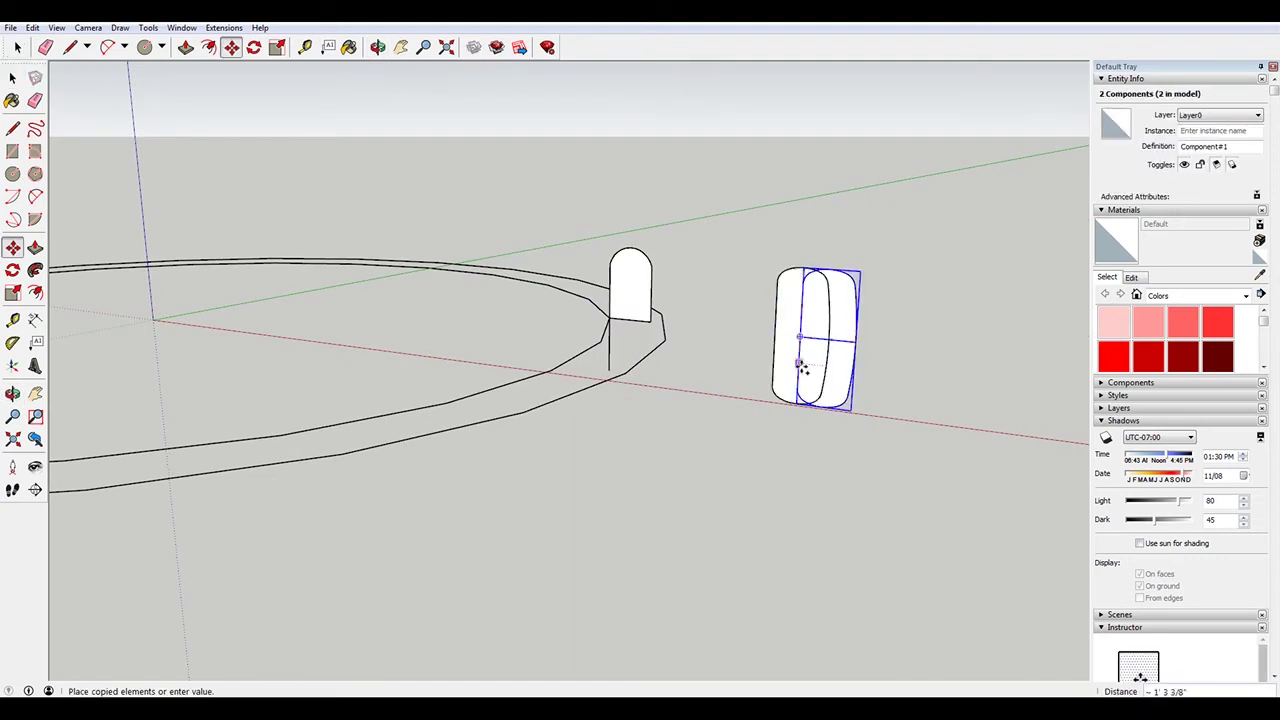
pyautogui.click(742, 356)
# Explode the two component halves of the copied profile
pyautogui.rightClick(742, 356)
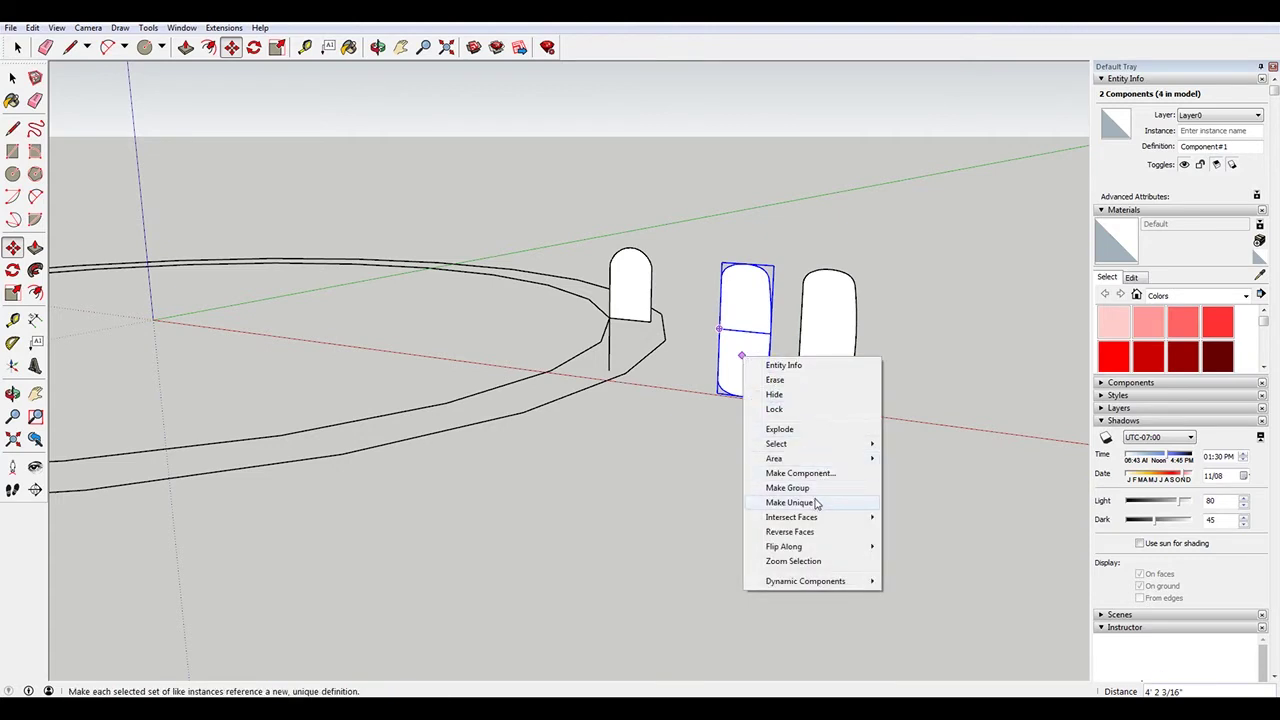
pyautogui.click(779, 429)
pyautogui.press('space')
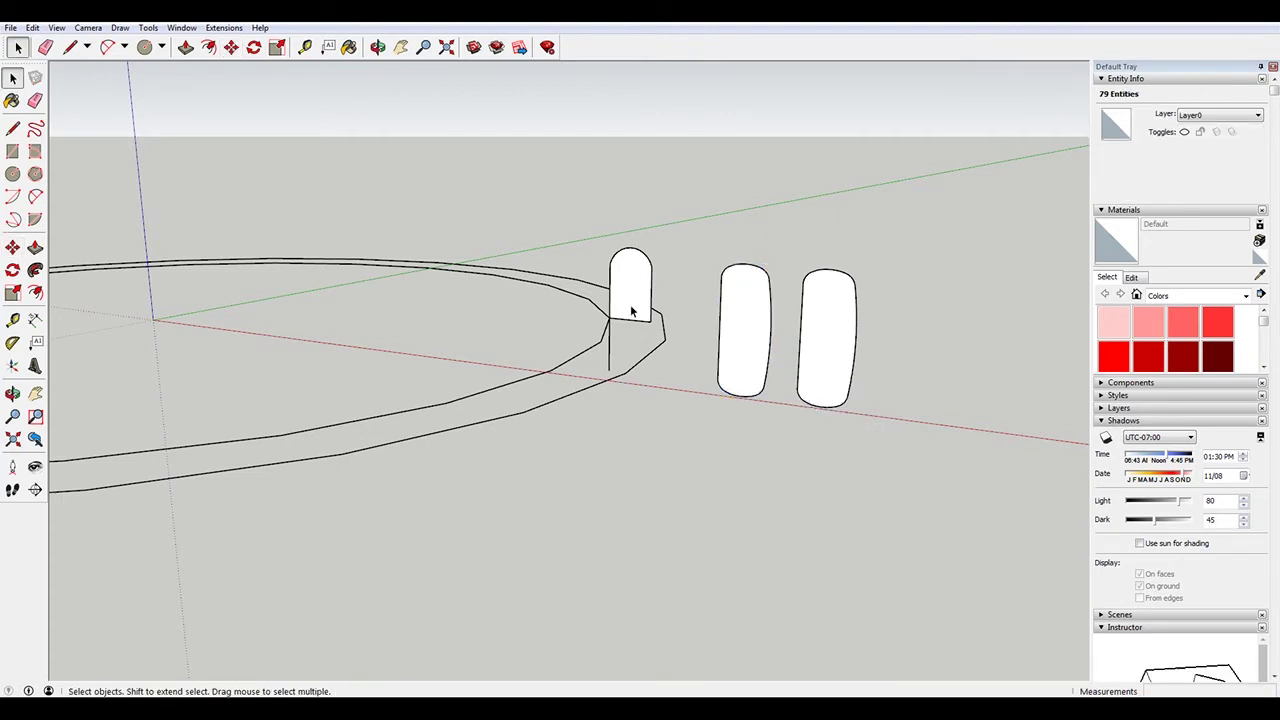
# Delete the old arched profile, the vertical line beneath it and the outer circle
pyautogui.click(631, 306)
pyautogui.press('Delete')
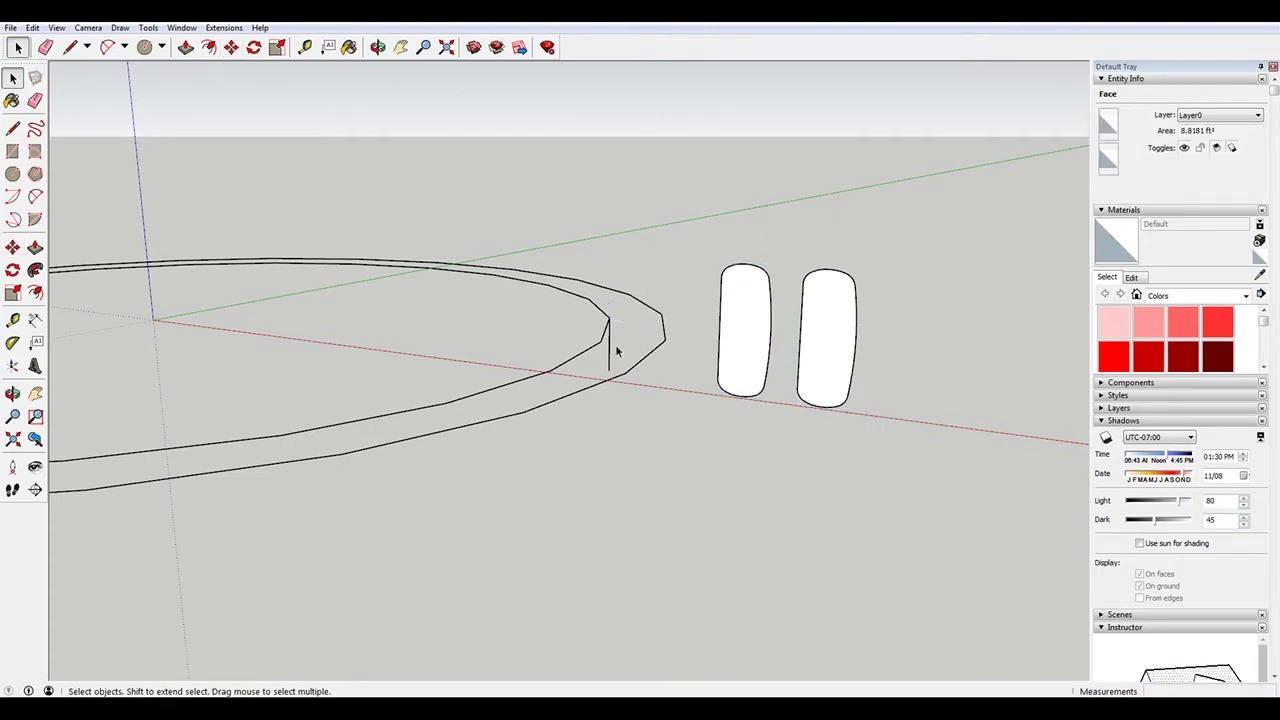
pyautogui.click(752, 390)
pyautogui.moveTo(660, 386); pyautogui.dragTo(623, 334)
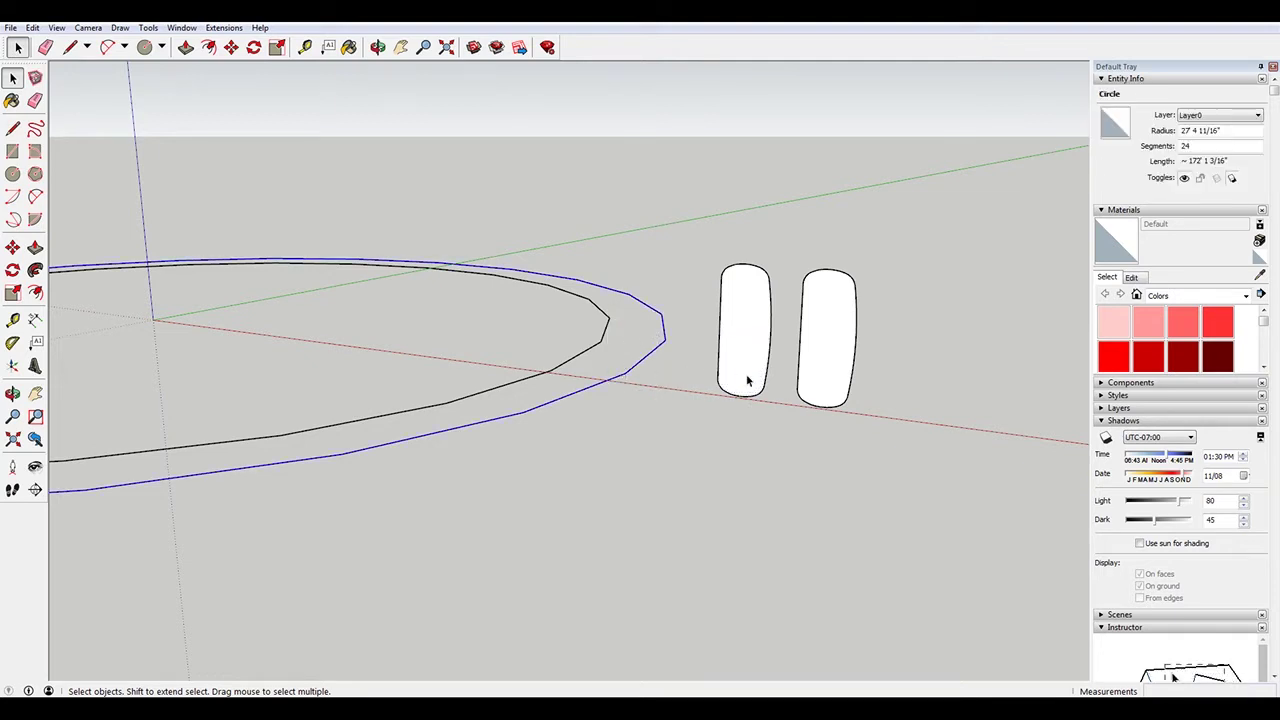
pyautogui.press('Delete')
# Try to move the exploded profile from its straight edge's midpoint onto the nearest vertex of the remaining circle
pyautogui.click(746, 343)
pyautogui.moveTo(668, 209); pyautogui.dragTo(775, 442)
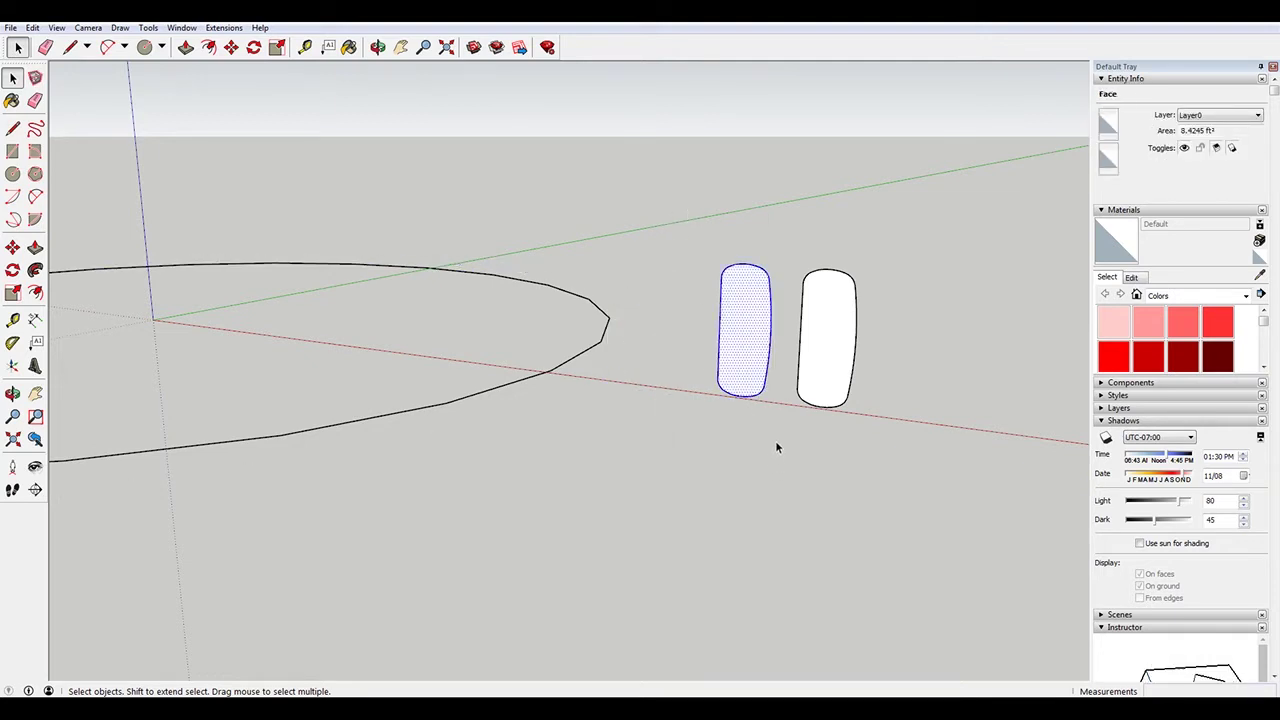
pyautogui.press('m')
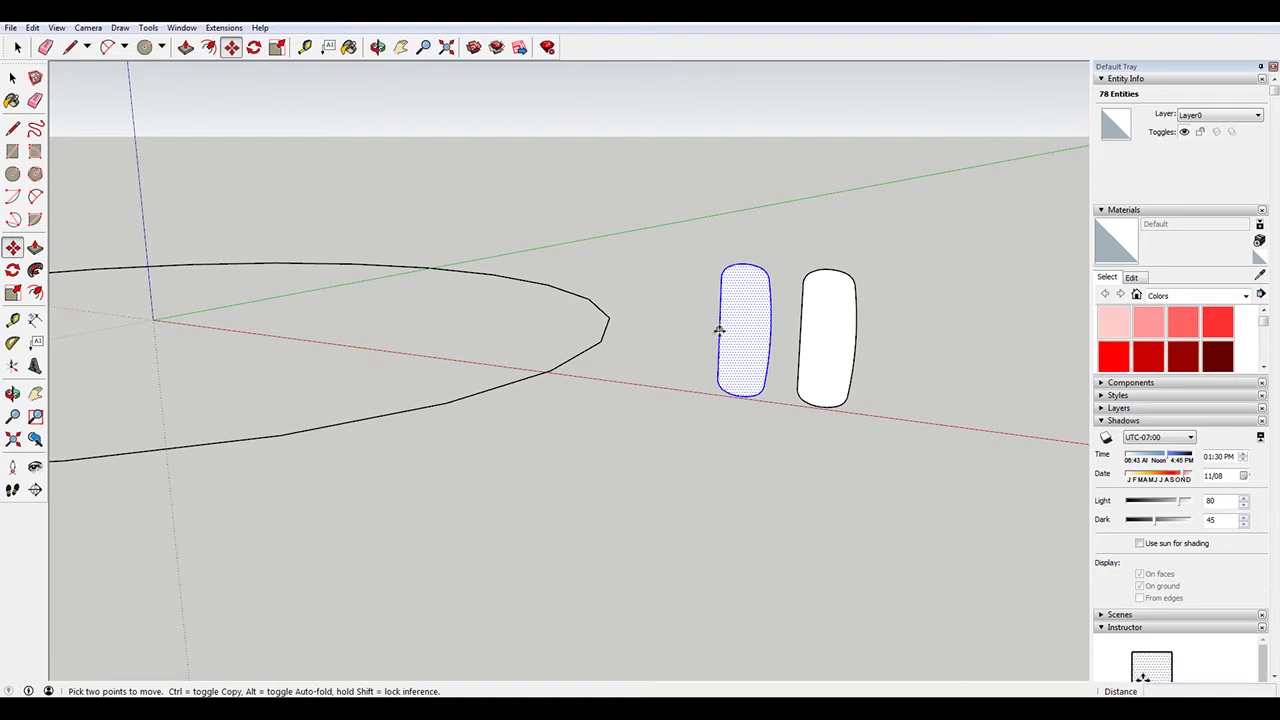
pyautogui.click(718, 332)
pyautogui.click(611, 317)
# Inspect the placed profile against the circle from above, and undo its move
pyautogui.moveTo(611, 317); pyautogui.dragTo(313, 354, button='middle')
pyautogui.scroll(3, 313, 354)
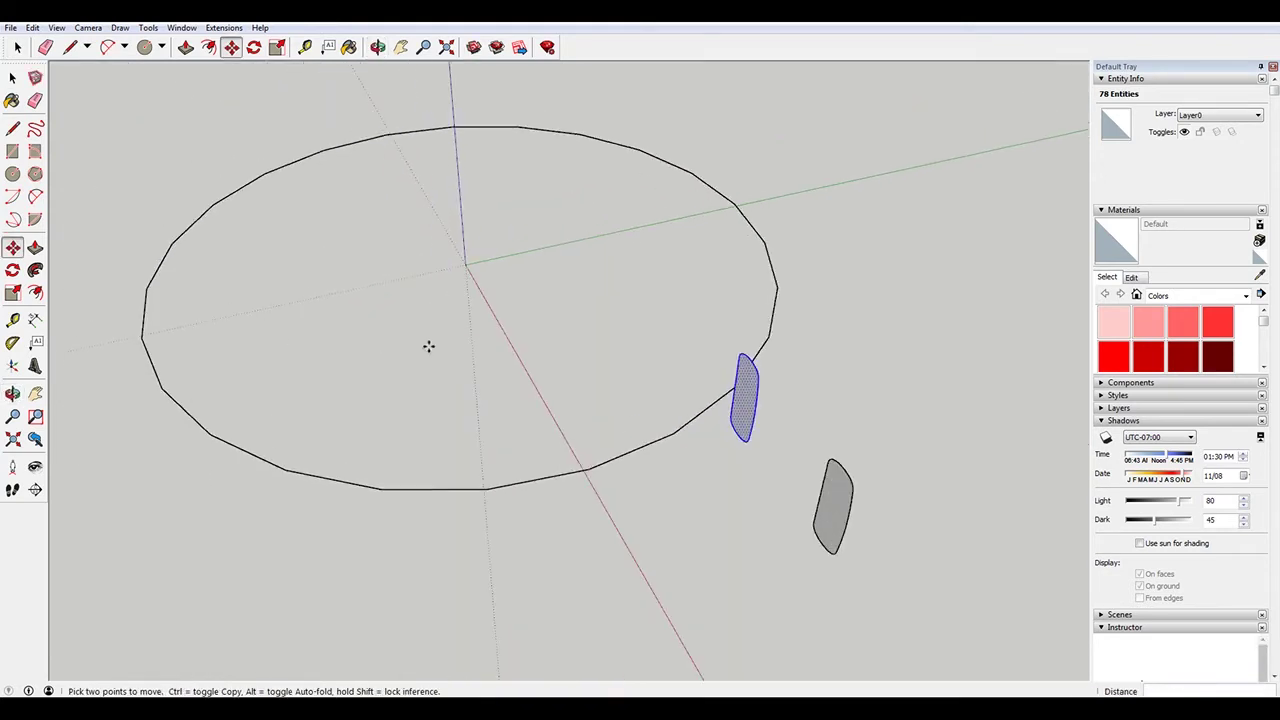
pyautogui.press('space')
pyautogui.click(668, 534)
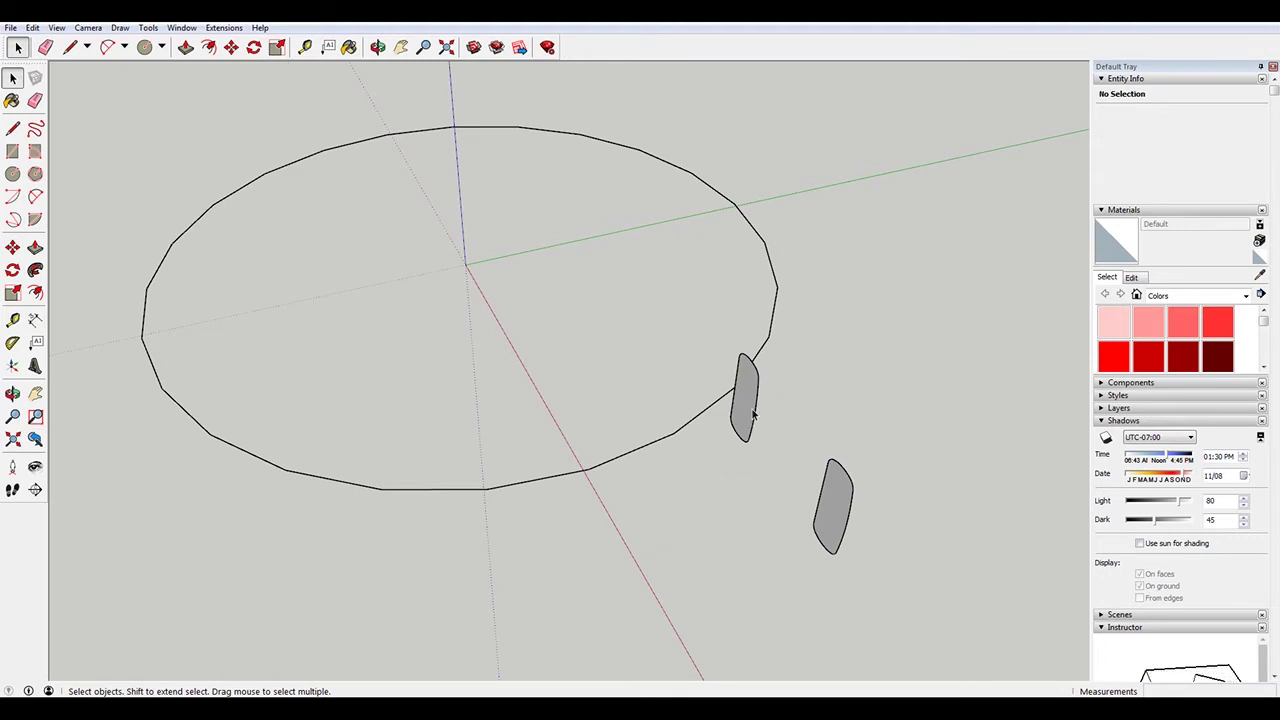
pyautogui.hotkey('ctrl', 'z')
# Set the Circle tool to 100 sides, and draw a line from the origin to a vertex of the existing circle
pyautogui.press('c')
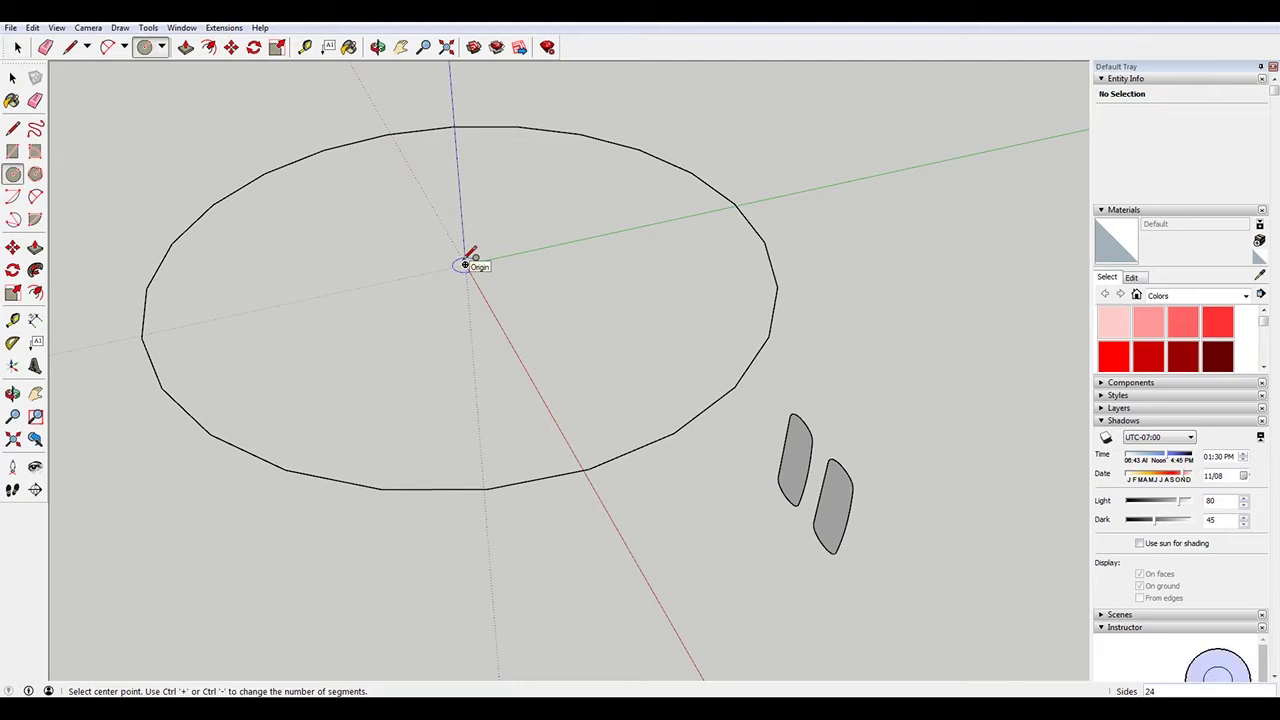
pyautogui.write('100l')
pyautogui.click(465, 264)
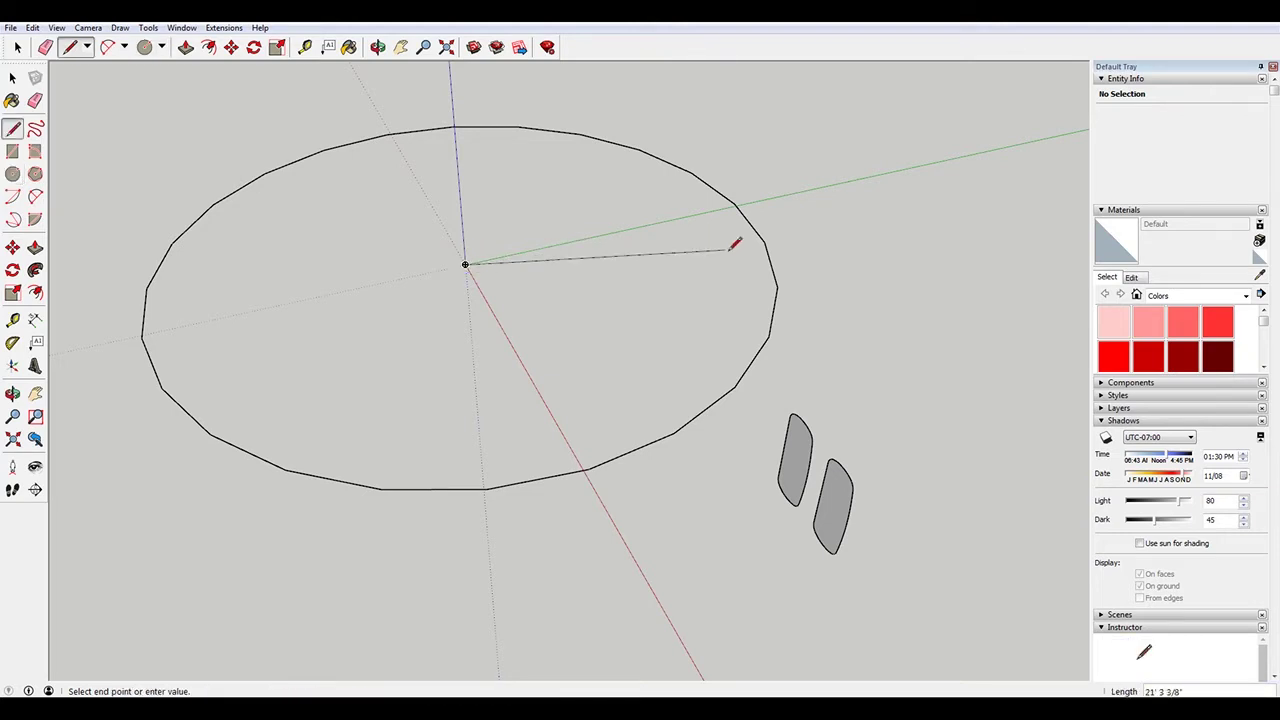
pyautogui.click(765, 242)
# Delete the existing 24-sided circle, keeping the radius line
pyautogui.press('space')
pyautogui.click(692, 175)
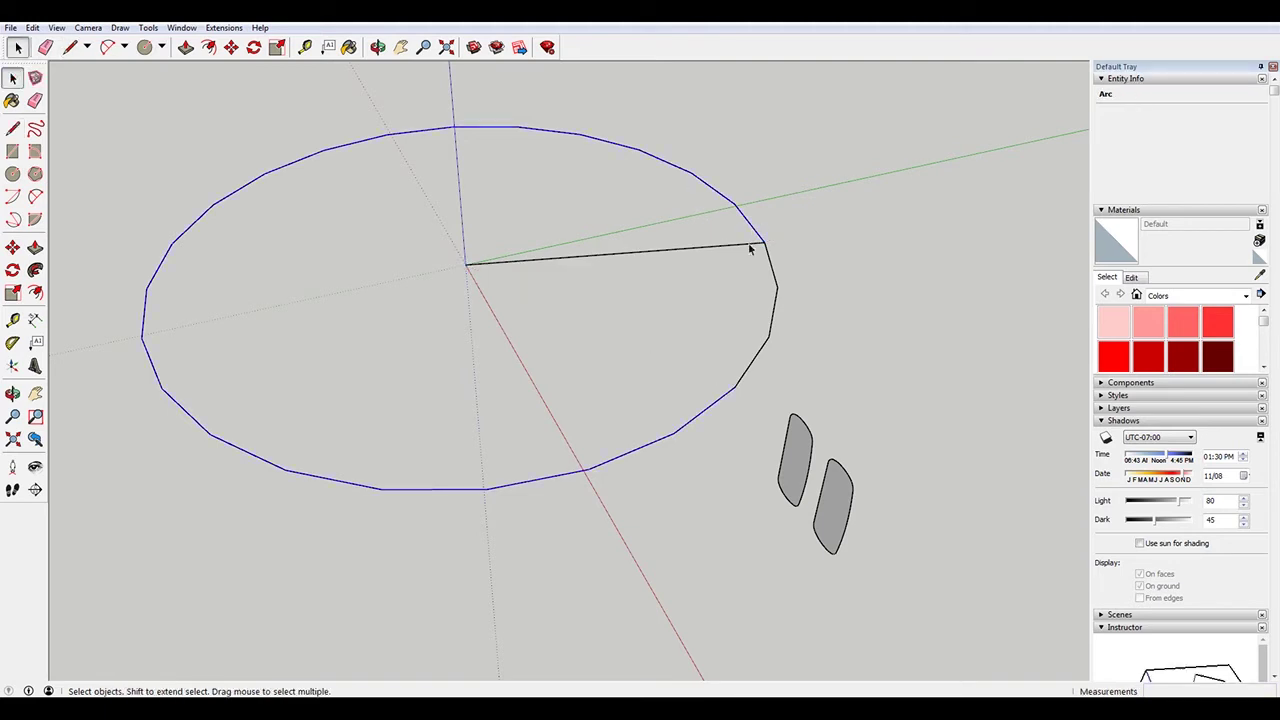
pyautogui.press('Delete')
# Draw a 100-sided circle centred on the origin, with its radius reaching the far end of the existing line
pyautogui.press('c')
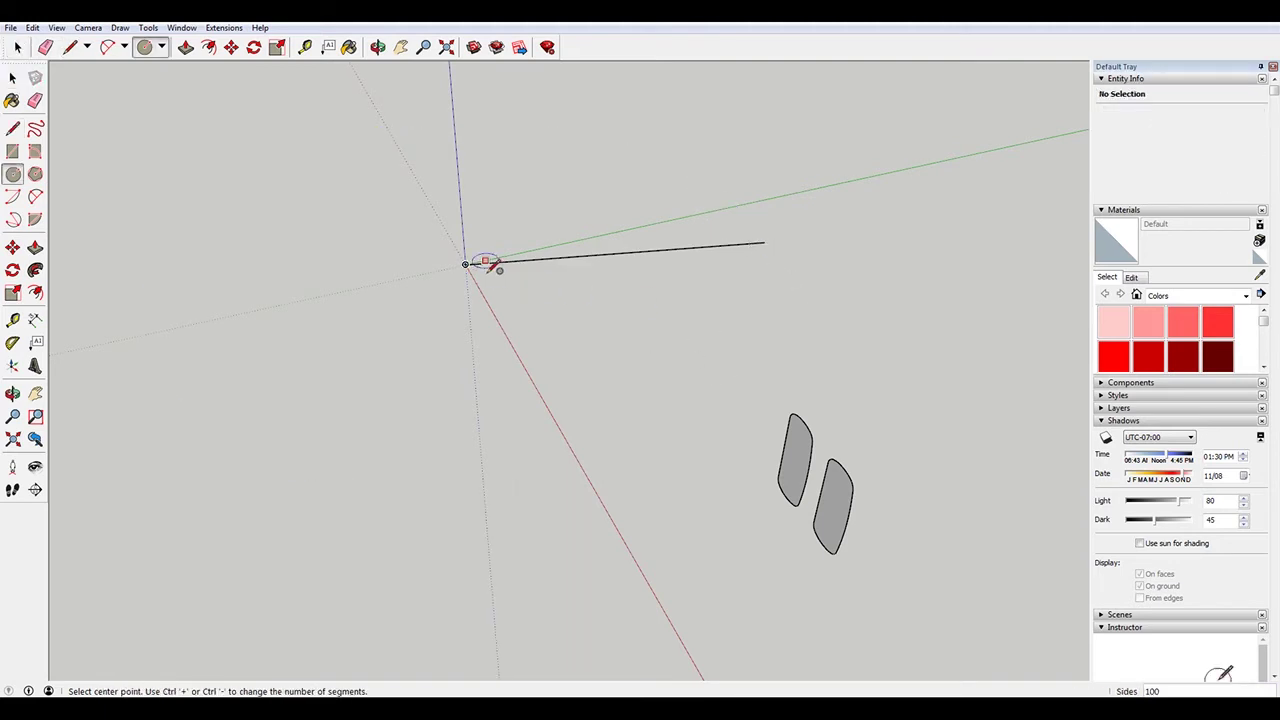
pyautogui.click(466, 264)
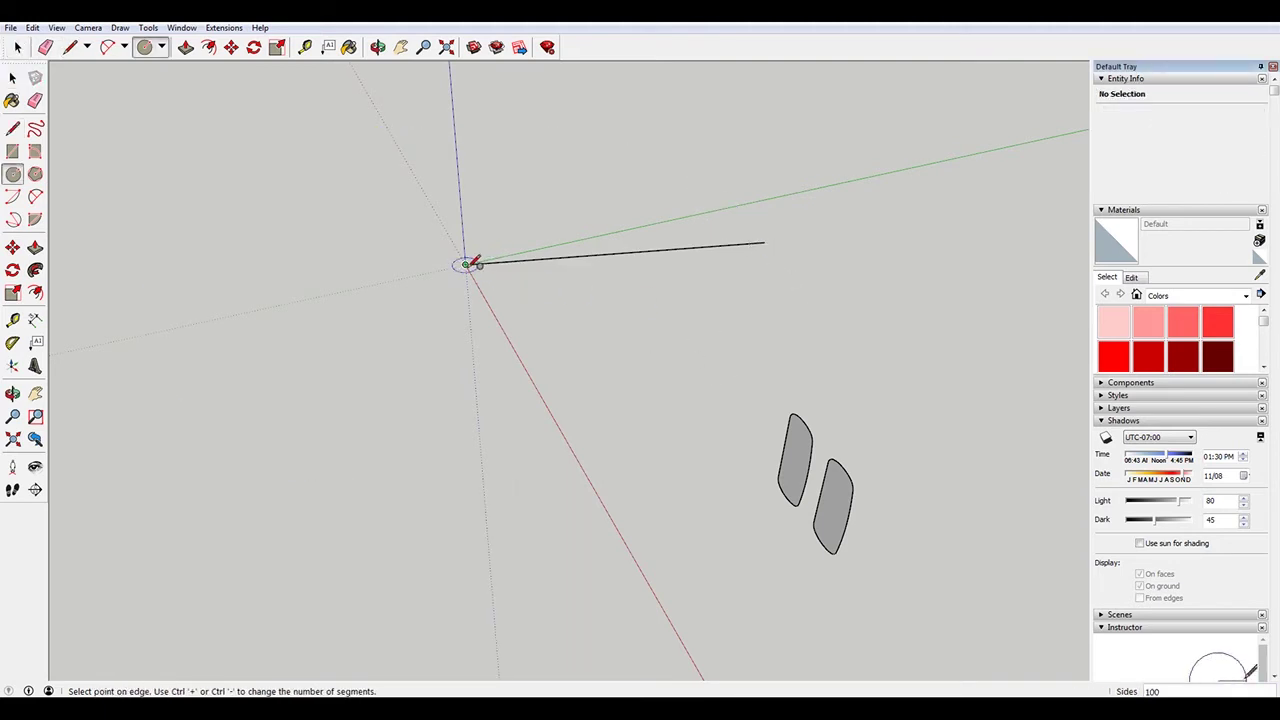
pyautogui.click(766, 243)
pyautogui.press('space')
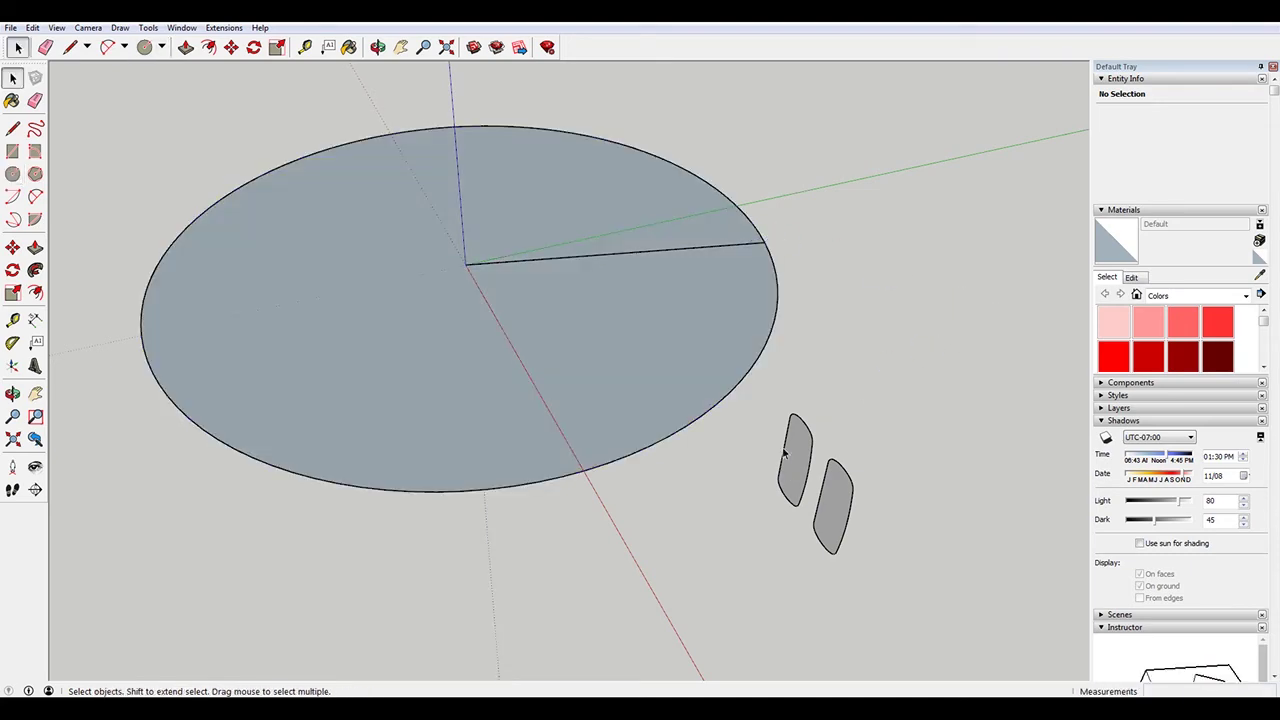
# Delete the radius line and the circle's face, leaving only the circular outline
pyautogui.click(673, 253)
pyautogui.click(673, 251)
pyautogui.press('Delete')
pyautogui.click(566, 263)
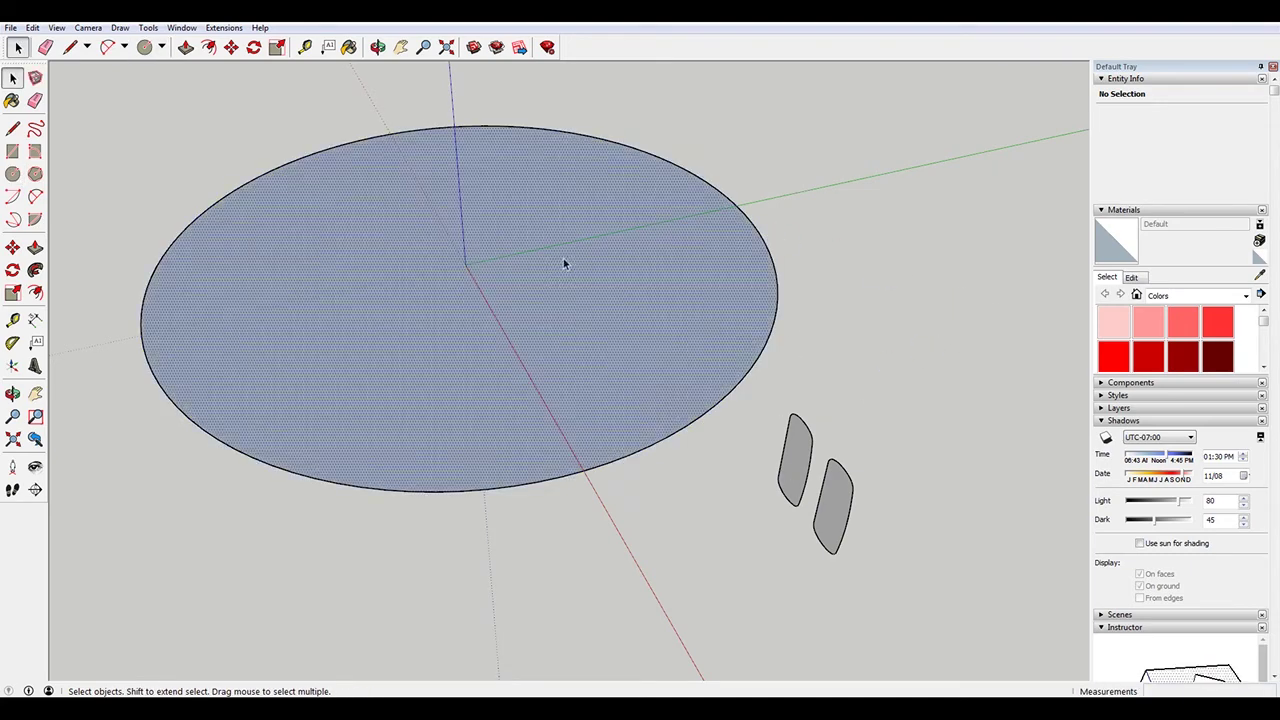
pyautogui.press('Delete')
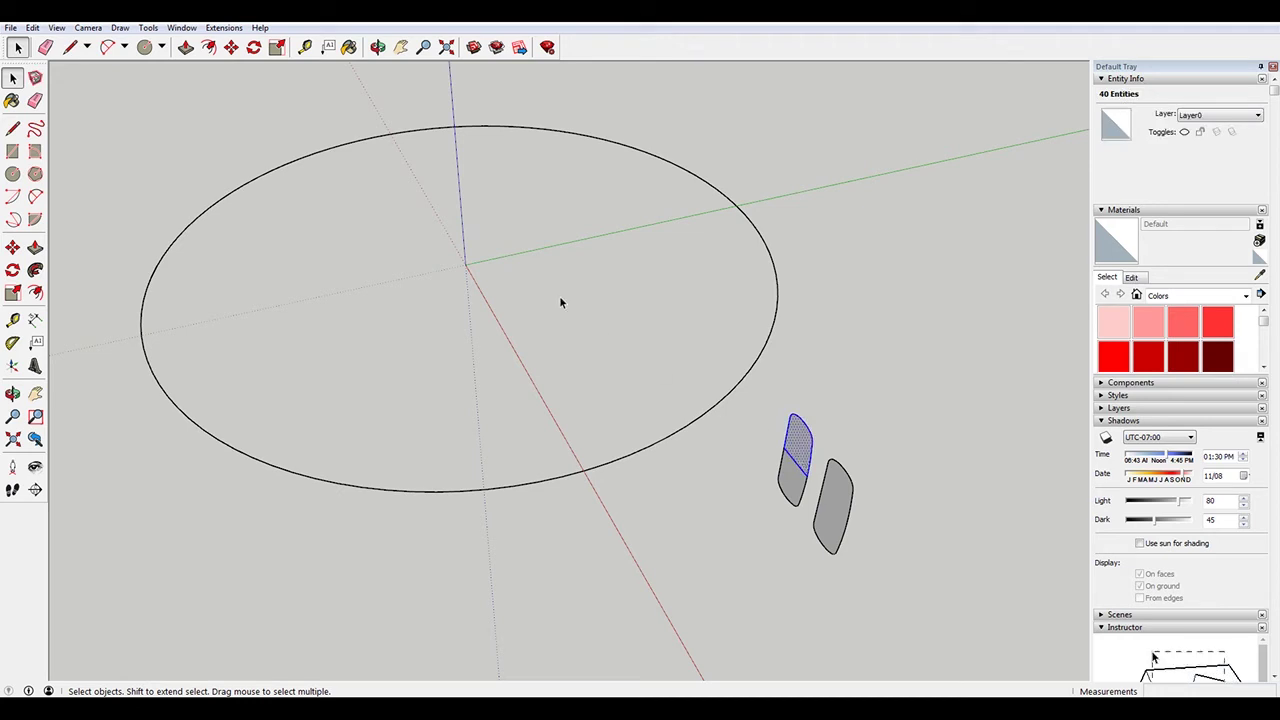
# Draw a line from the origin to the circle vertex nearest the profiles
pyautogui.press('l')
pyautogui.click(465, 264)
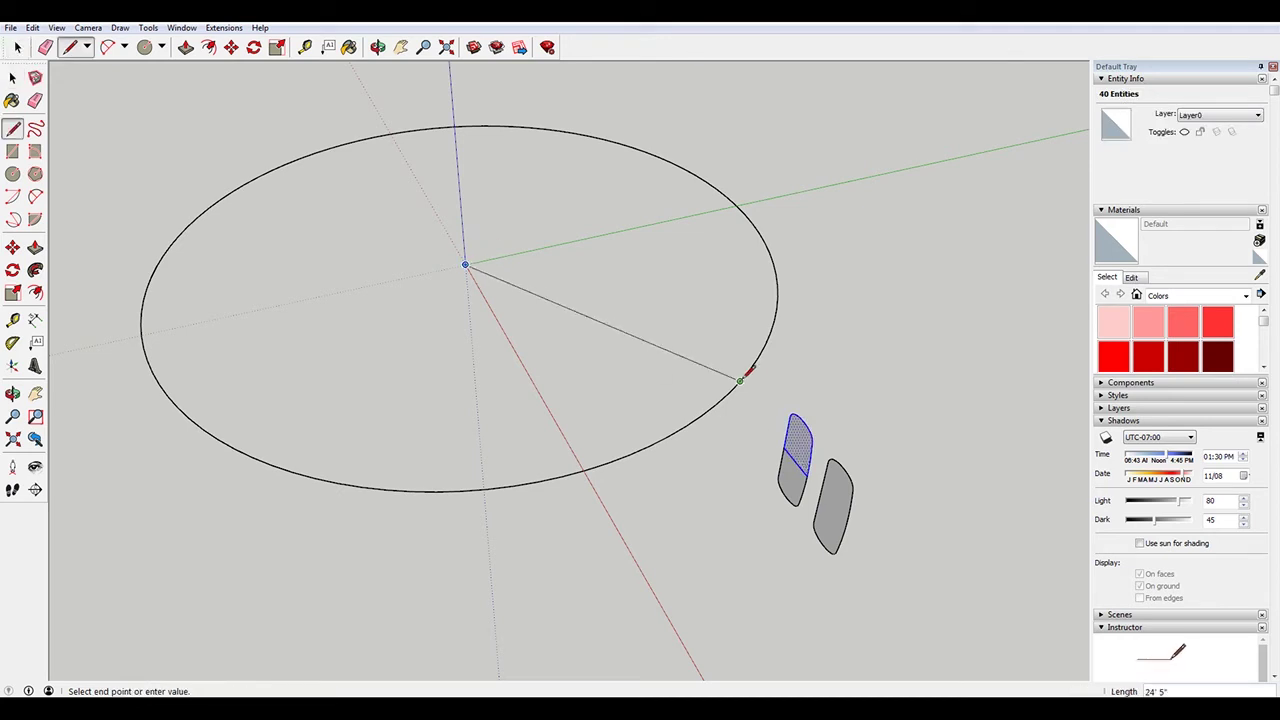
pyautogui.click(740, 381)
pyautogui.press('space')
pyautogui.scroll(2, 754, 491)
pyautogui.moveTo(754, 491); pyautogui.dragTo(879, 494, button='middle')
pyautogui.moveTo(848, 514); pyautogui.dragTo(789, 284)
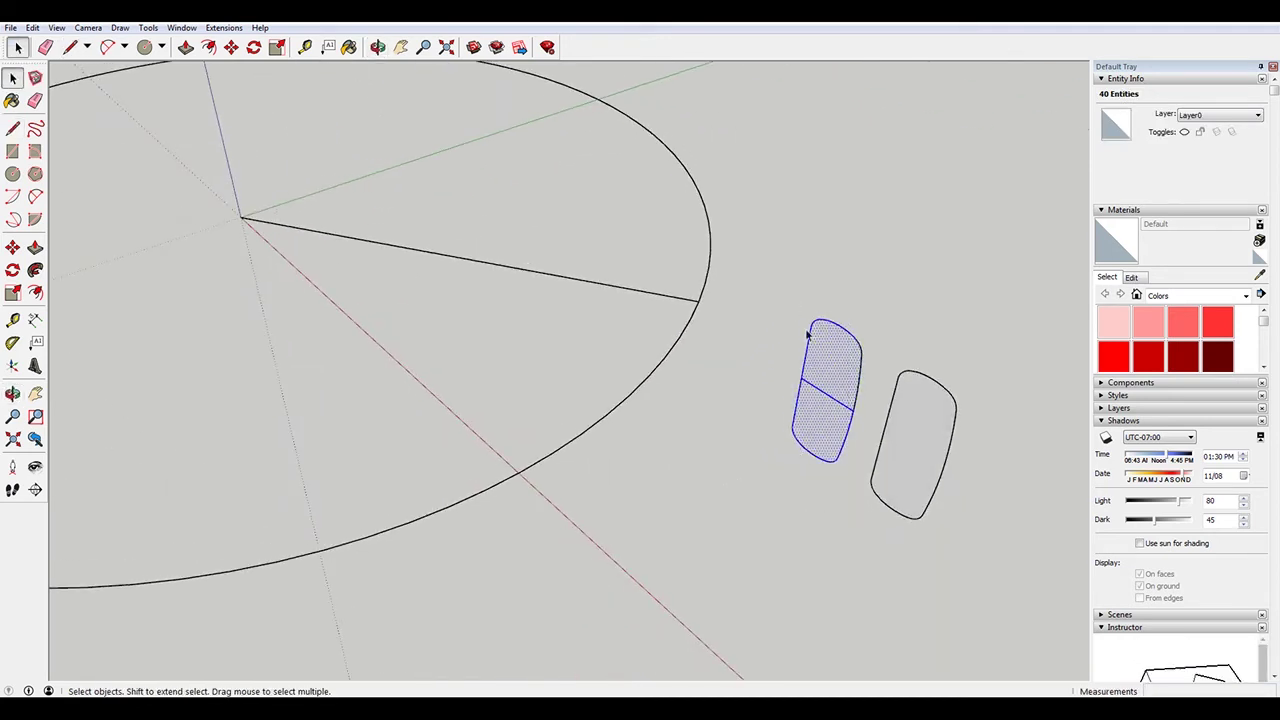
pyautogui.press('m')
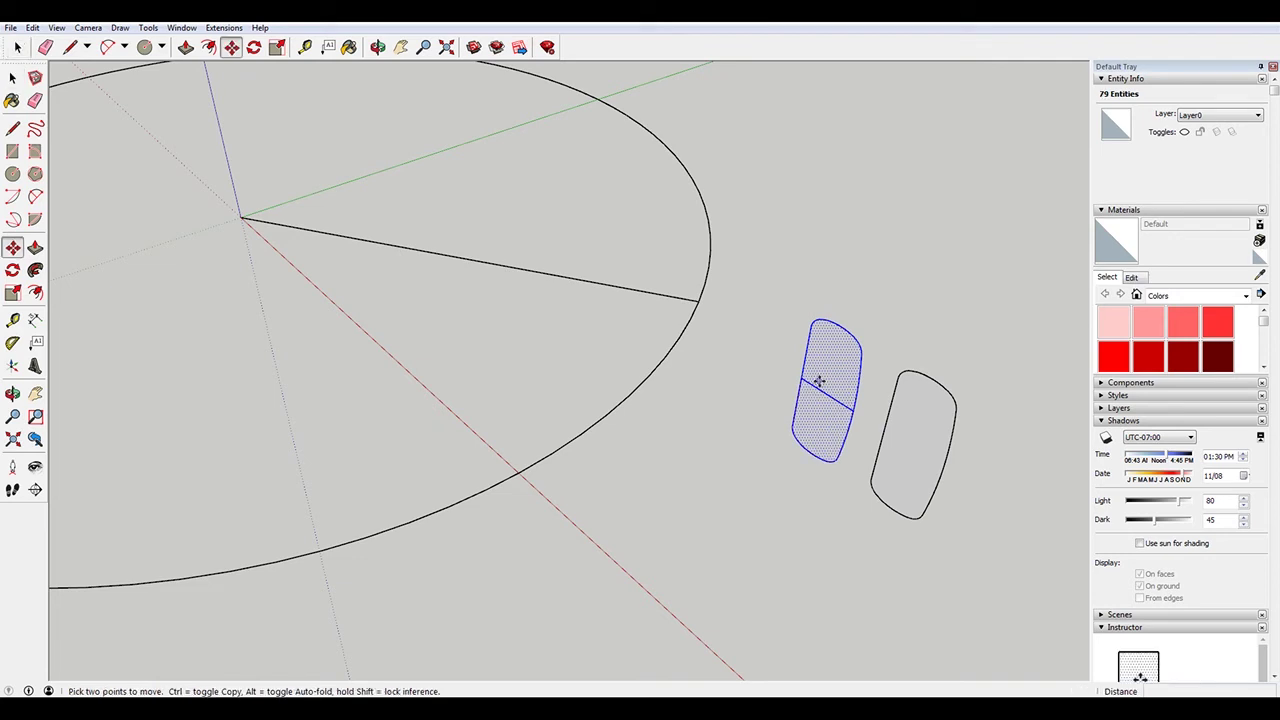
pyautogui.click(800, 376)
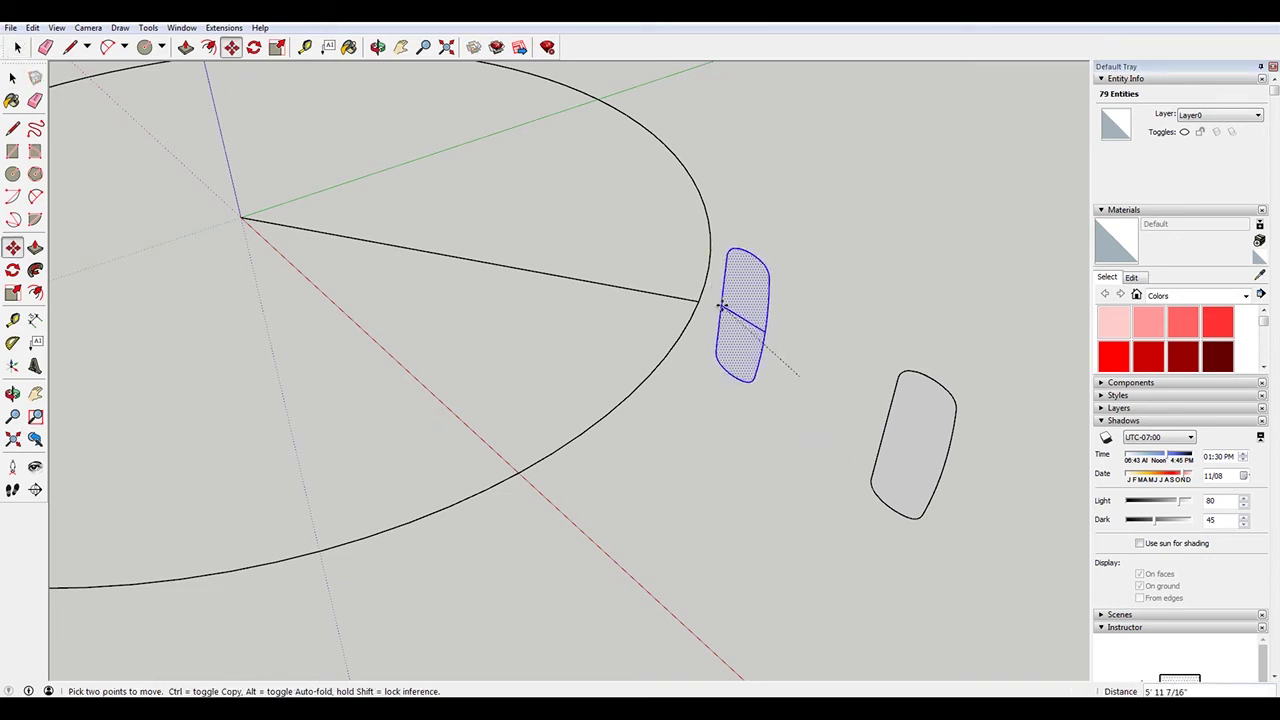
pyautogui.rightClick(783, 300)
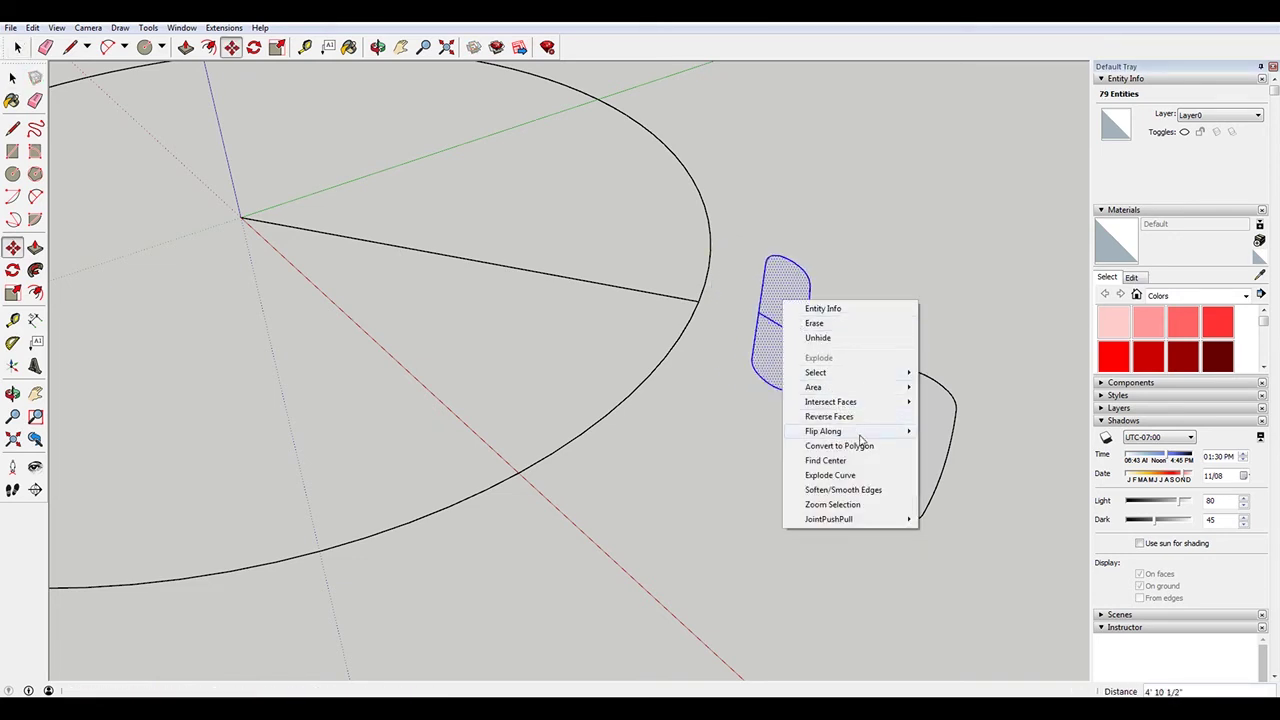
pyautogui.press('Escape')
pyautogui.press('space')
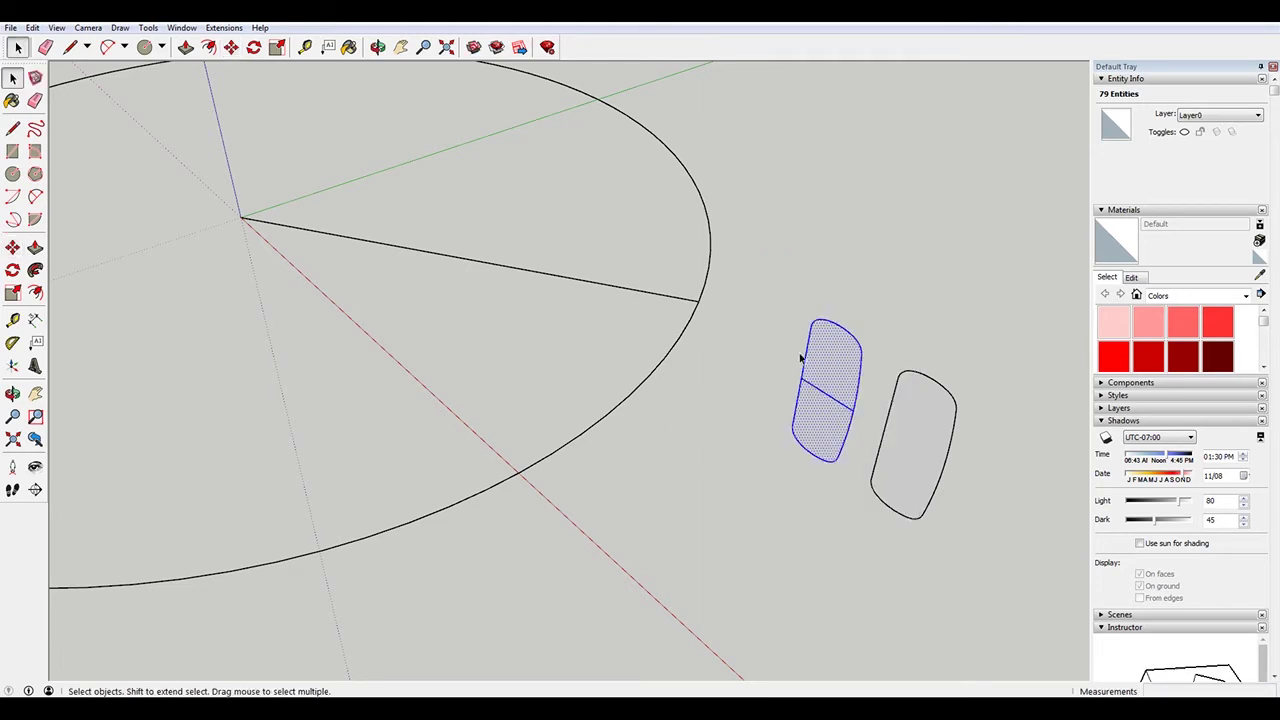
# Delete the dividing line across the profile nearer the circle, and make its face and outline a group
pyautogui.click(830, 400)
pyautogui.press('Delete')
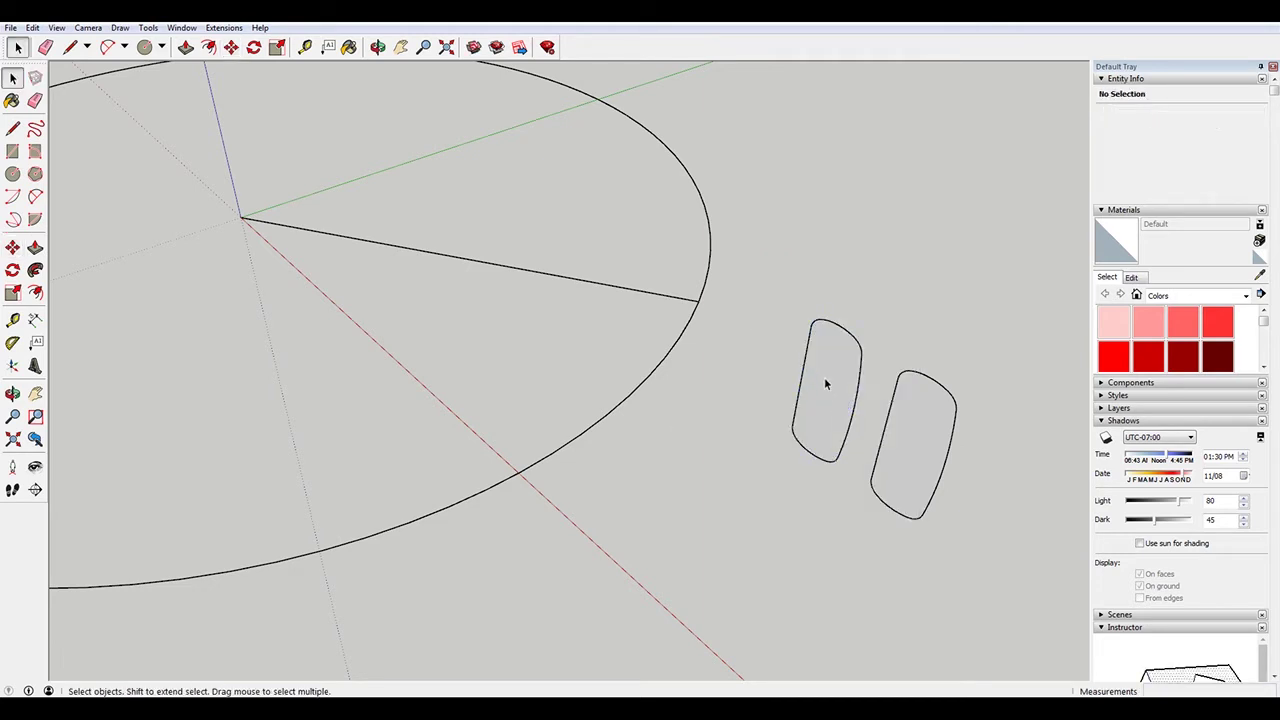
pyautogui.click(826, 381)
pyautogui.moveTo(770, 277); pyautogui.dragTo(866, 470)
pyautogui.rightClick(826, 372)
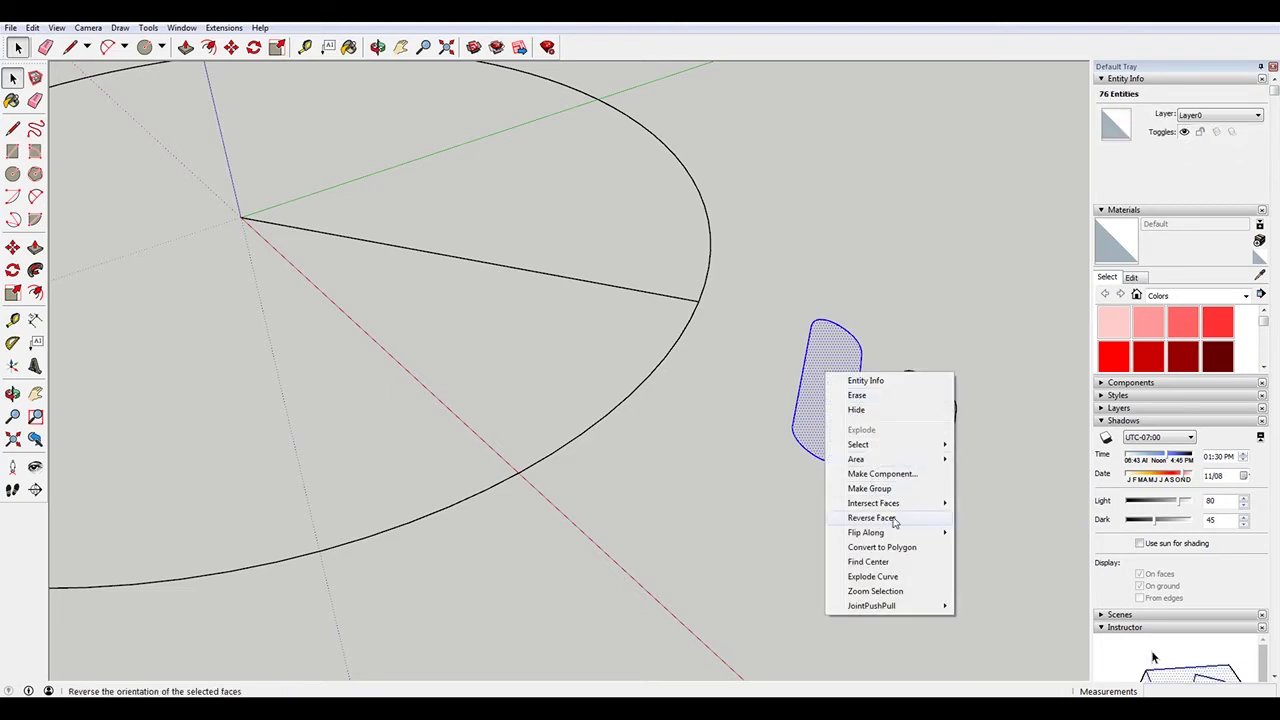
pyautogui.click(869, 488)
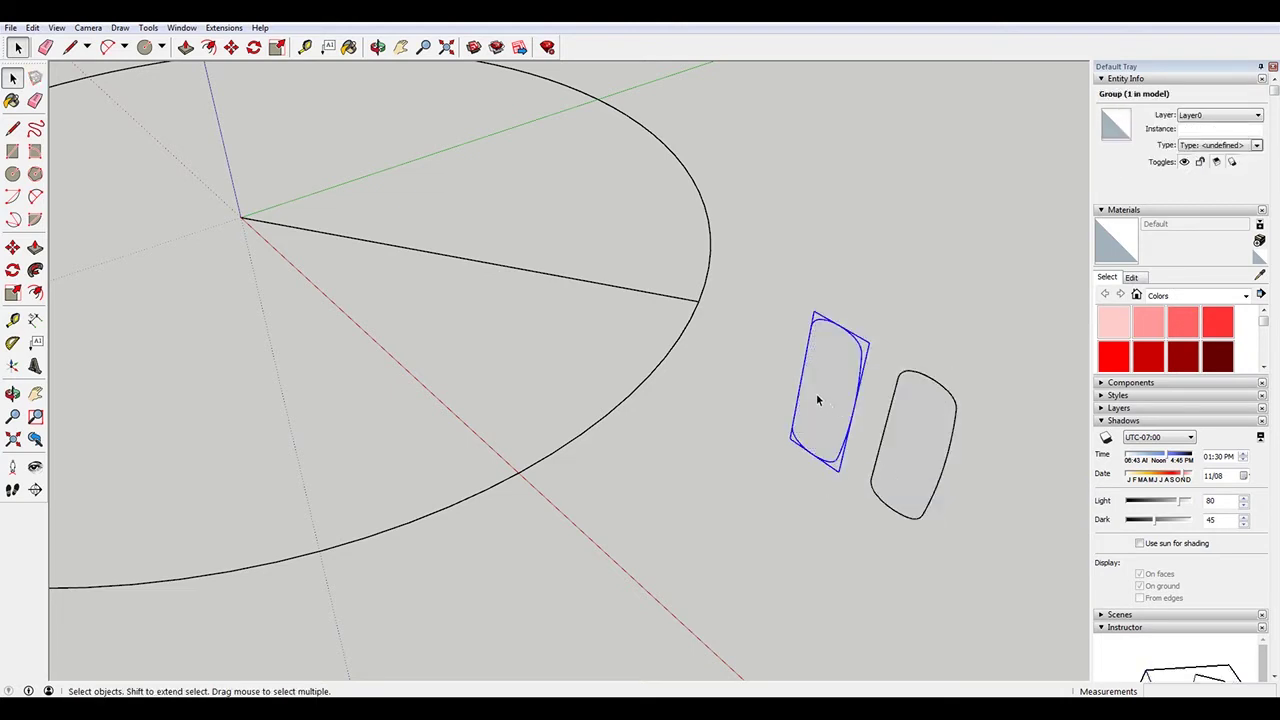
# Move the profile group by its straight edge's midpoint onto the outer end of the radius line
pyautogui.press('m')
pyautogui.click(801, 383)
pyautogui.click(698, 301)
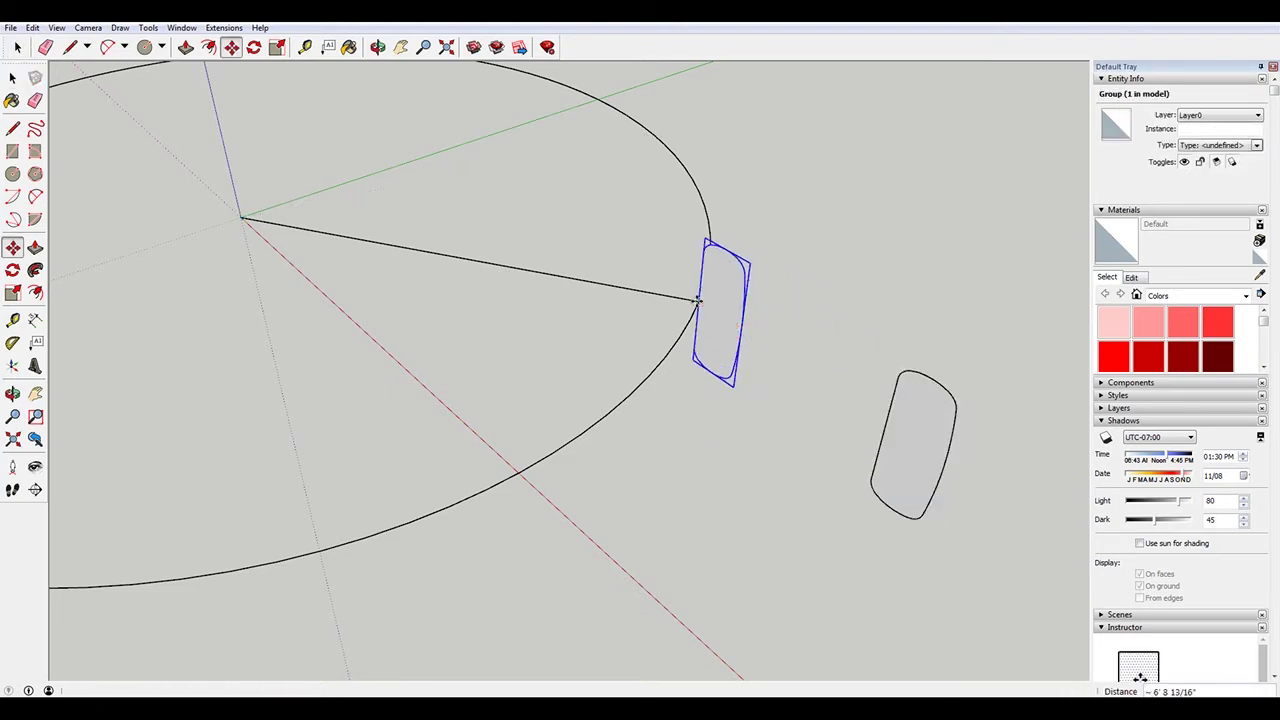
# Rotate the profile group about the radius line's outer end until it lines up with that line
pyautogui.press('q')
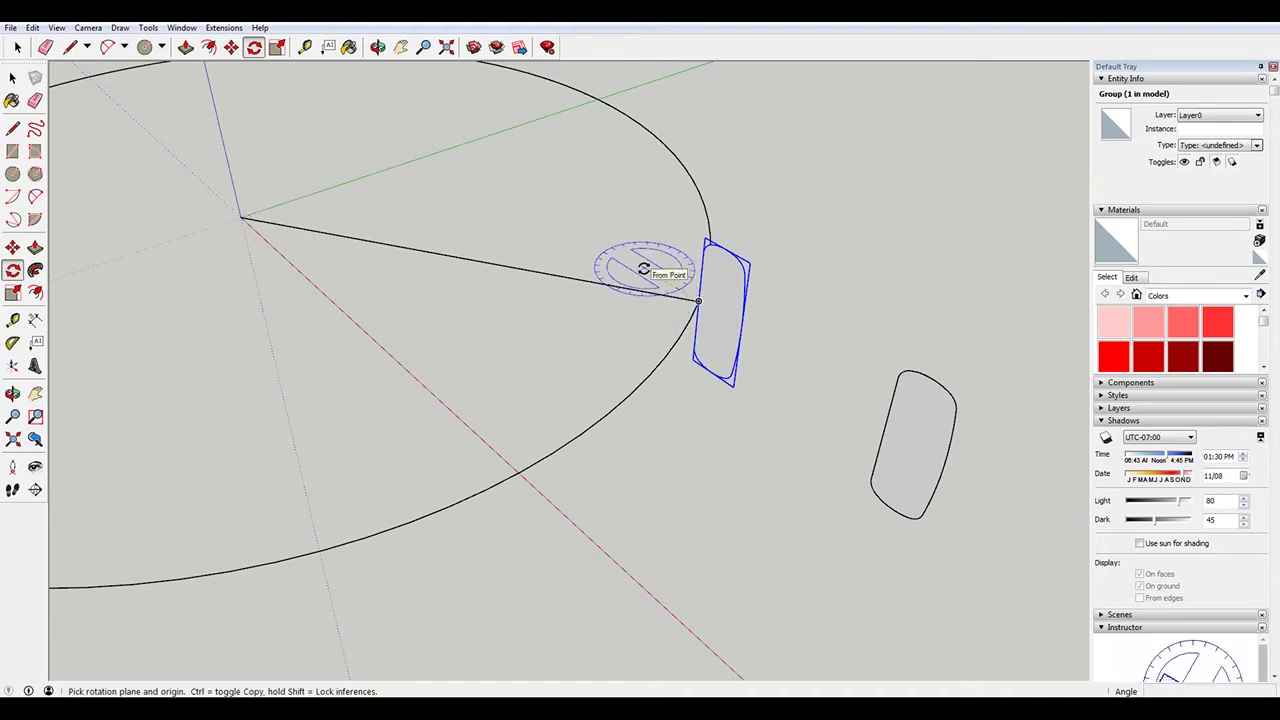
pyautogui.click(698, 302)
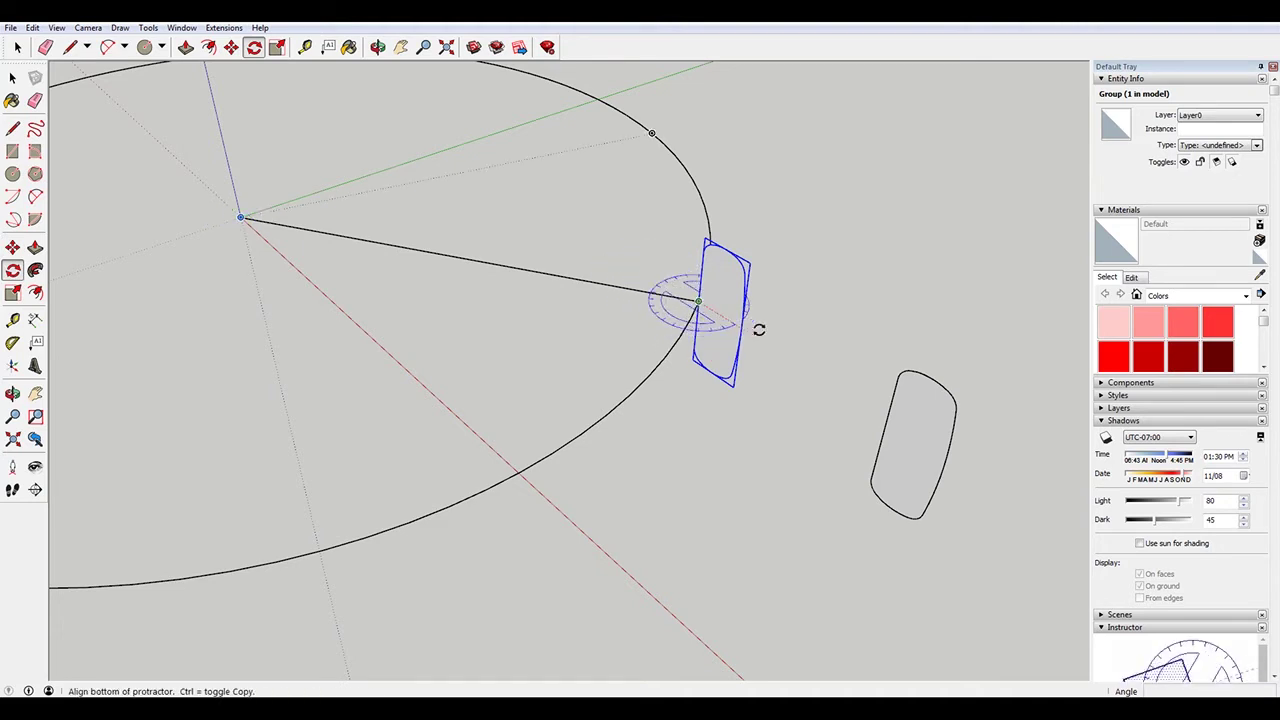
pyautogui.click(740, 328)
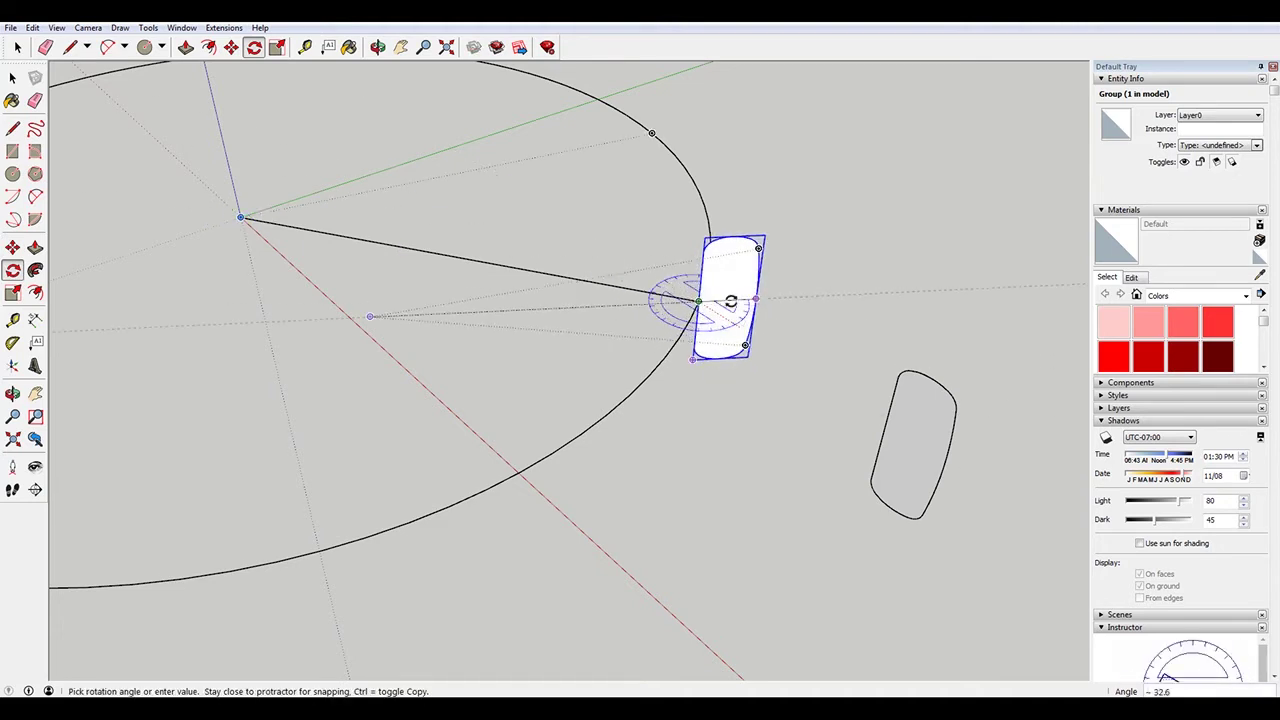
pyautogui.click(1045, 364)
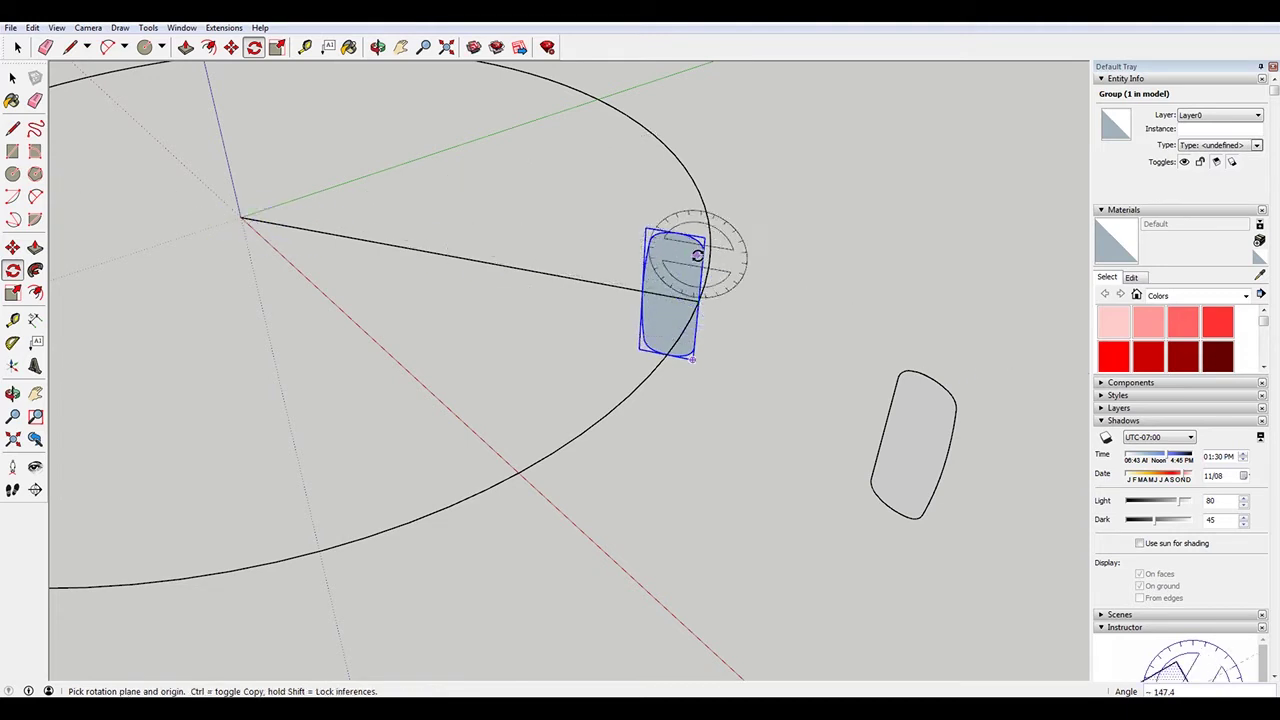
# Rotate the profile group about the same endpoint from the radius line to its outward continuation, outside the circle
pyautogui.scroll(3, 680, 268)
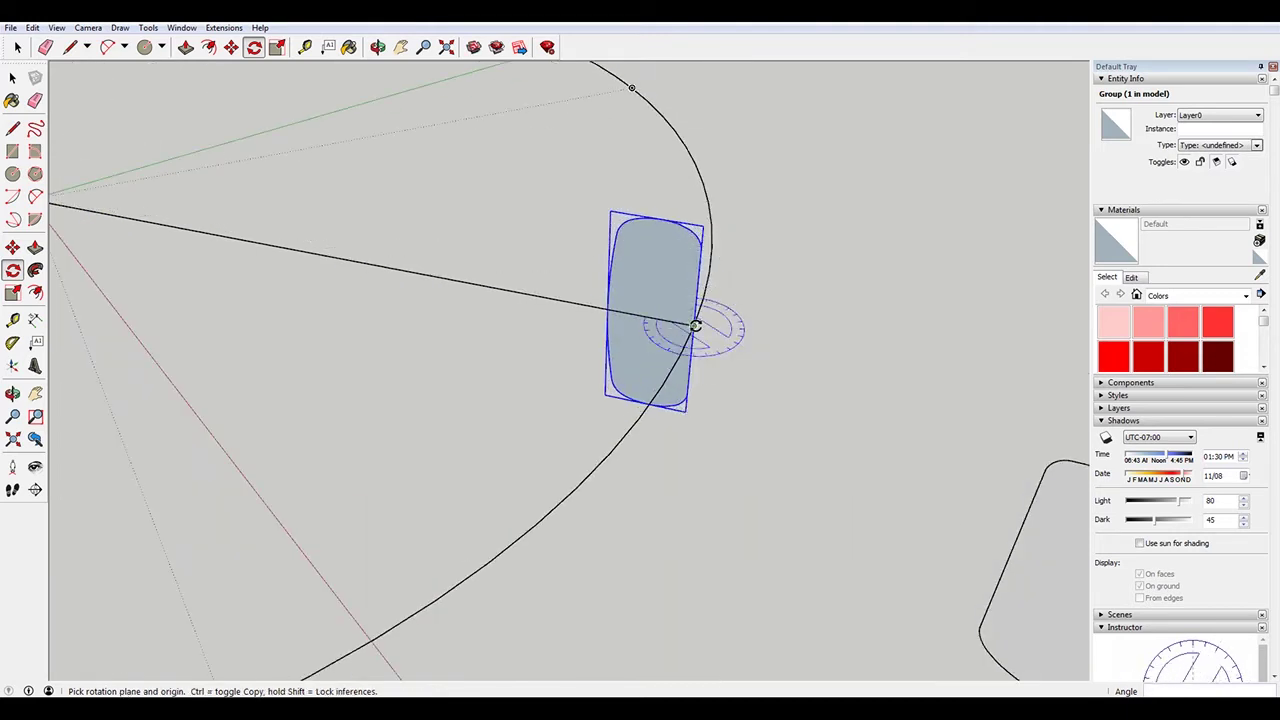
pyautogui.click(693, 326)
pyautogui.click(545, 302)
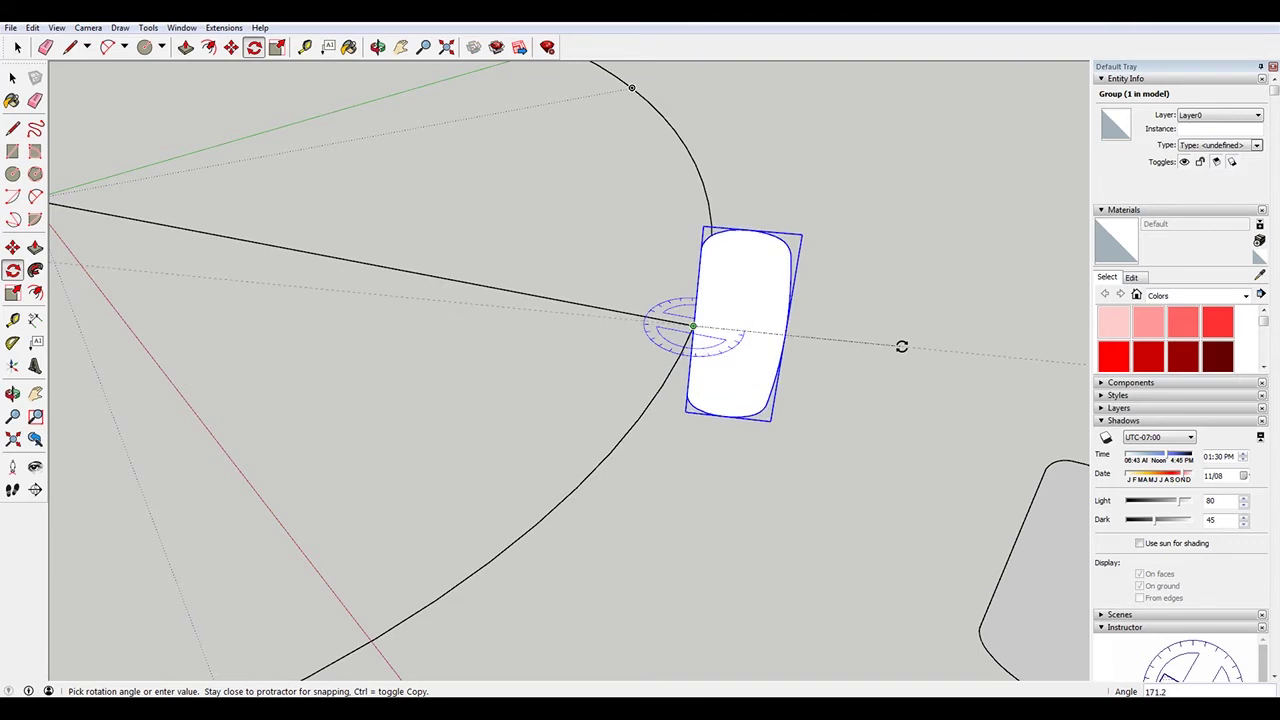
pyautogui.click(901, 346)
# Delete the radius line and explode the profile group
pyautogui.press('space')
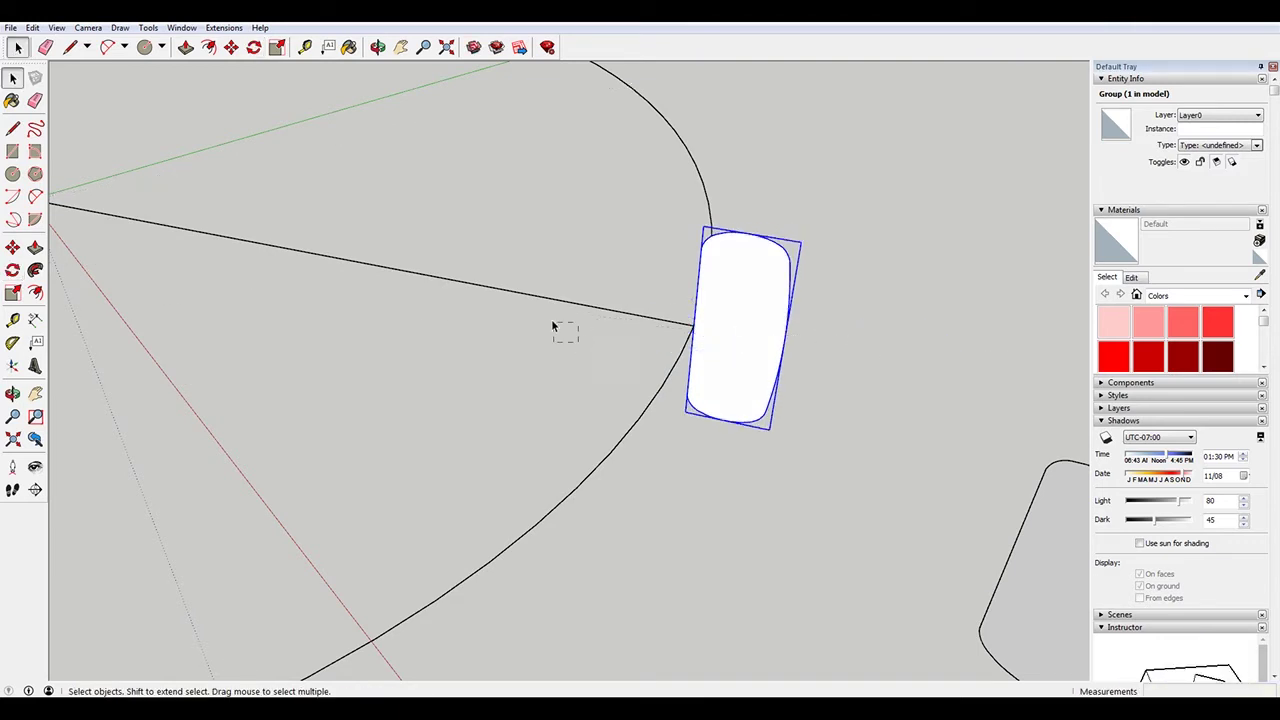
pyautogui.rightClick(768, 330)
pyautogui.click(820, 410)
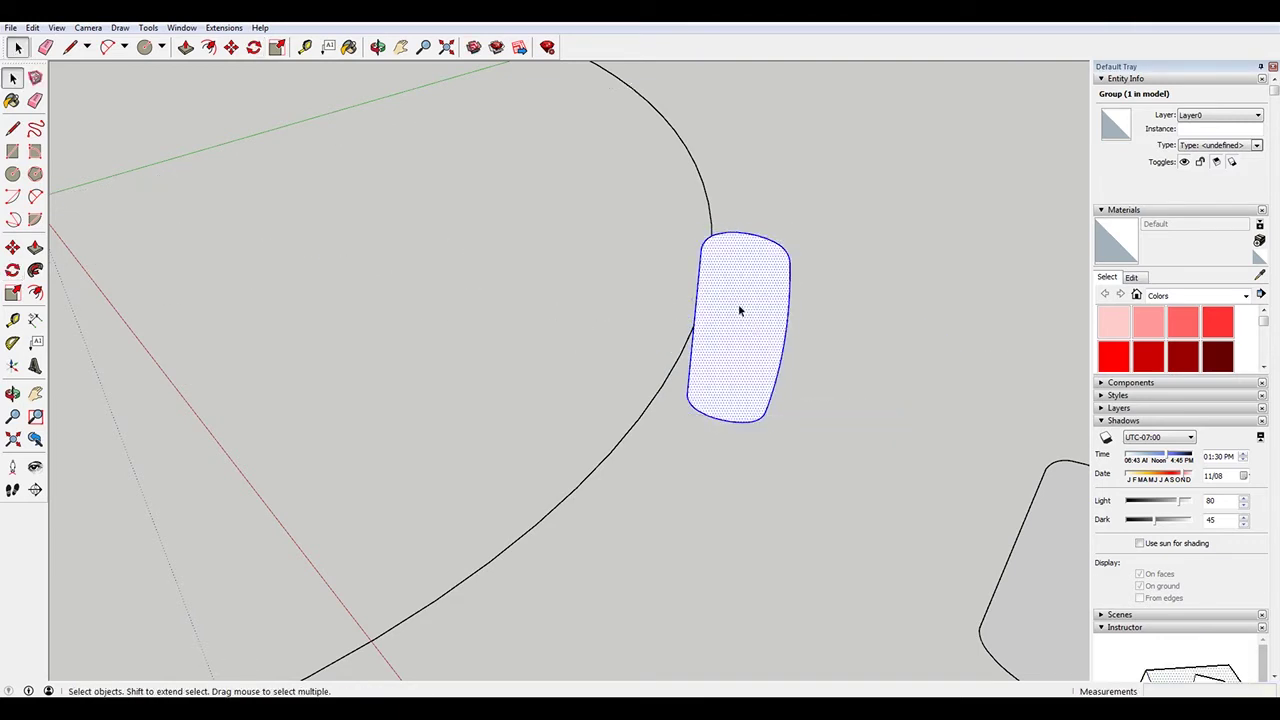
# Sweep the profile face around the circle with Follow Me to form a ring
pyautogui.click(696, 180)
pyautogui.click(143, 28)
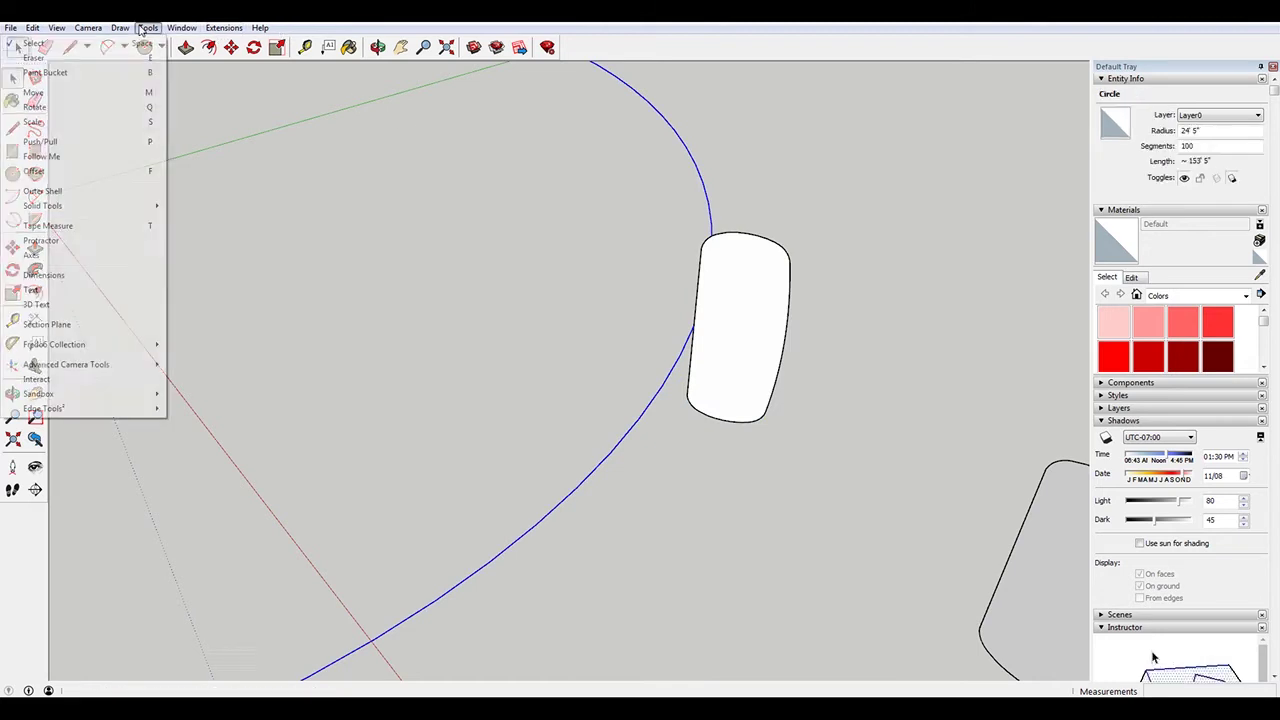
pyautogui.click(100, 157)
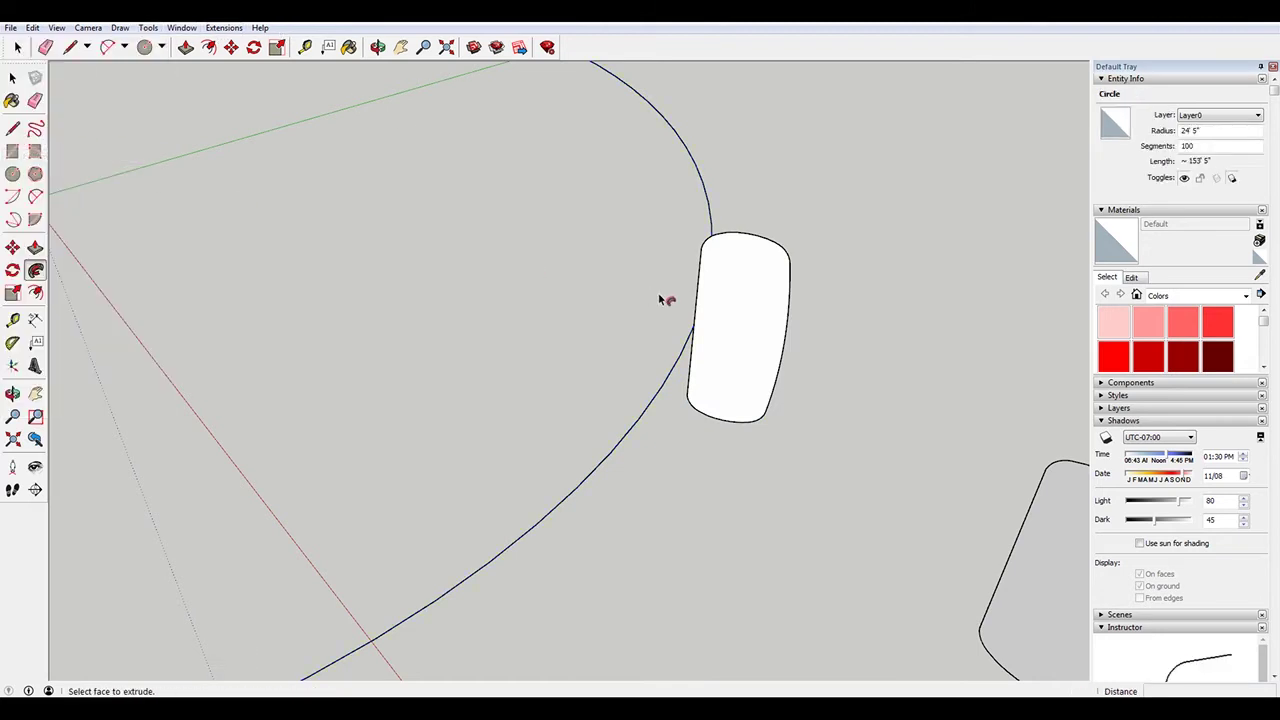
pyautogui.click(710, 333)
pyautogui.scroll(-6, 730, 330)
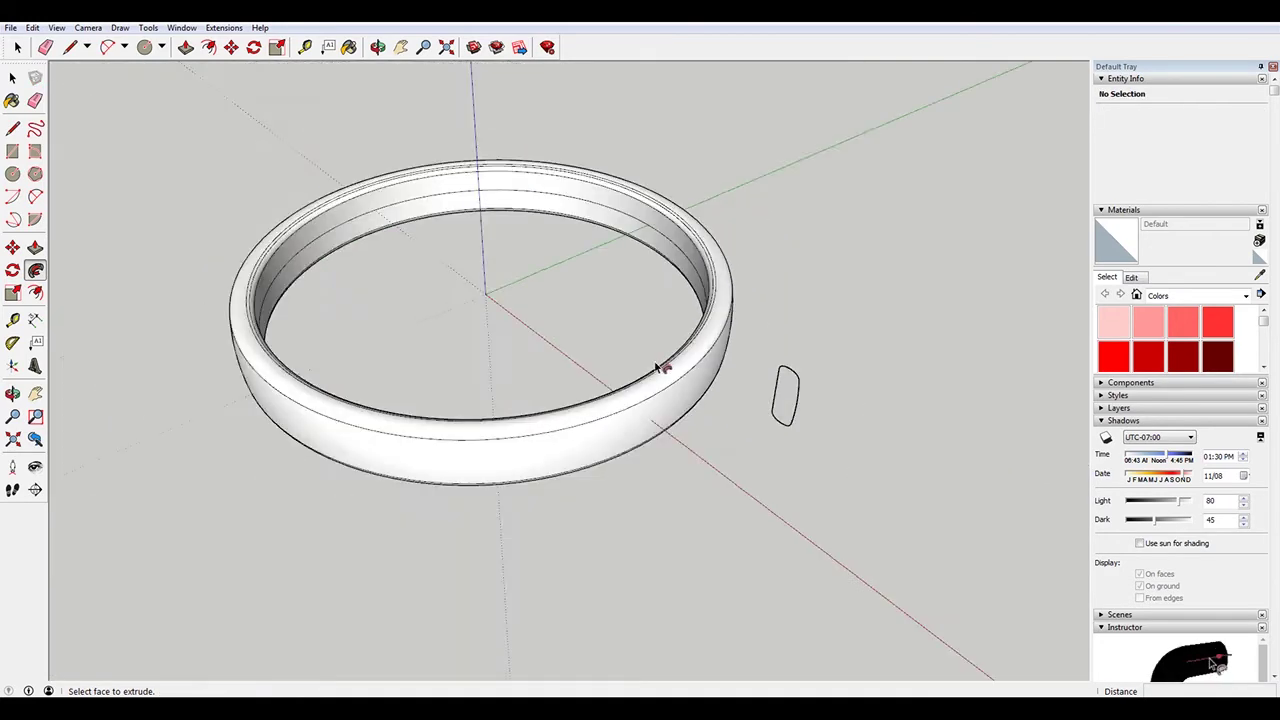
pyautogui.moveTo(657, 366); pyautogui.dragTo(590, 382, button='middle')
pyautogui.scroll(4, 590, 382)
pyautogui.press('space')
pyautogui.tripleClick(651, 431)
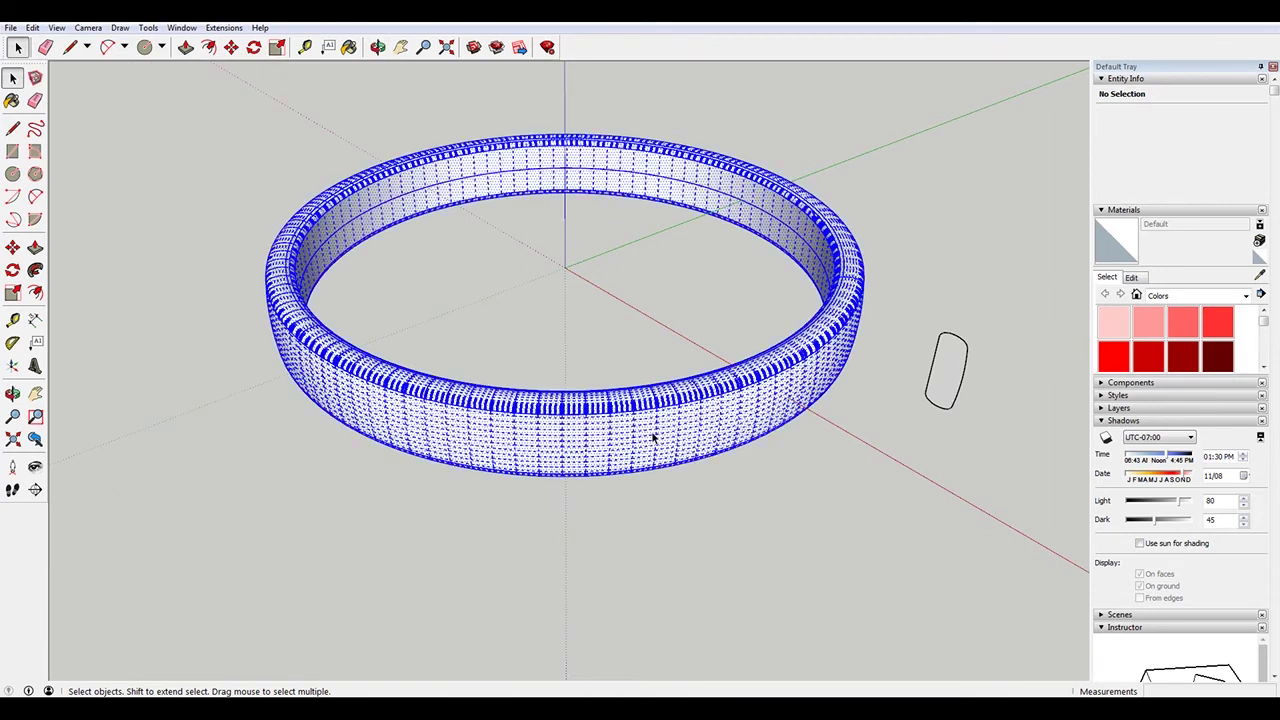
pyautogui.click(1263, 326)
pyautogui.click(1263, 326)
pyautogui.click(1263, 326)
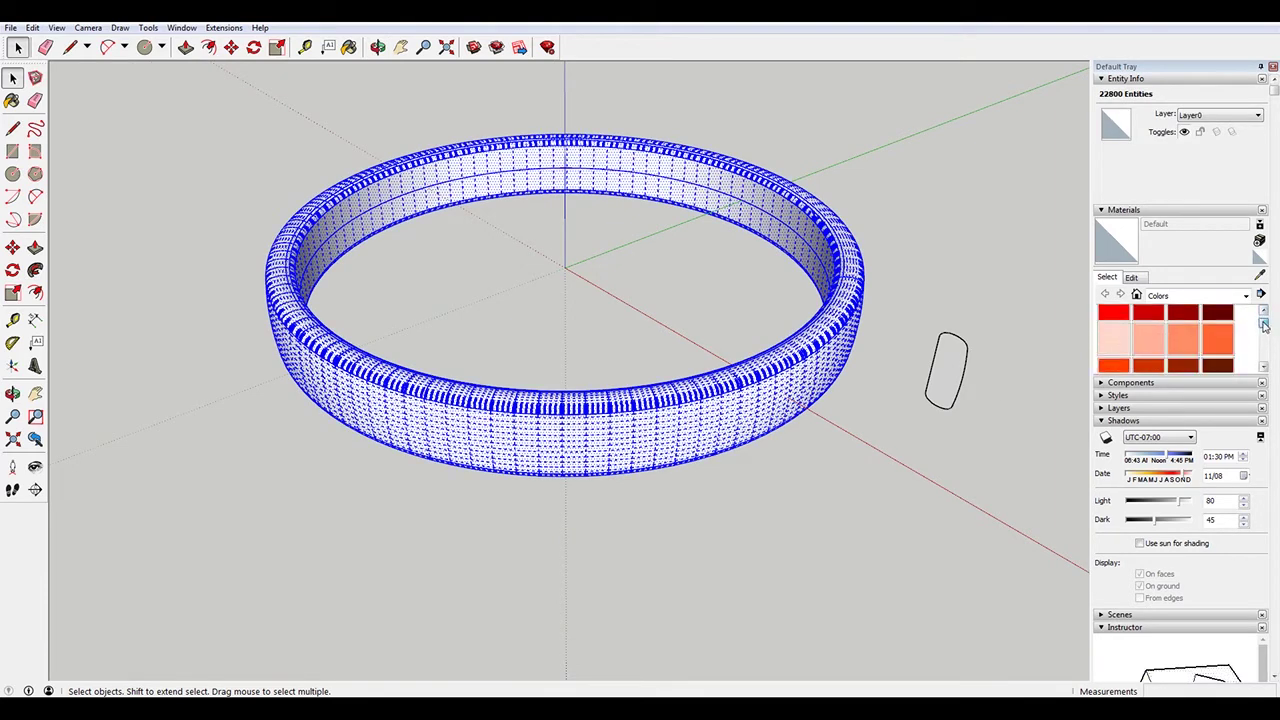
pyautogui.click(1263, 326)
pyautogui.moveTo(1263, 326); pyautogui.dragTo(1263, 337)
pyautogui.click(962, 268)
# Hide both component halves of the spare profile beside the ring
pyautogui.click(948, 375)
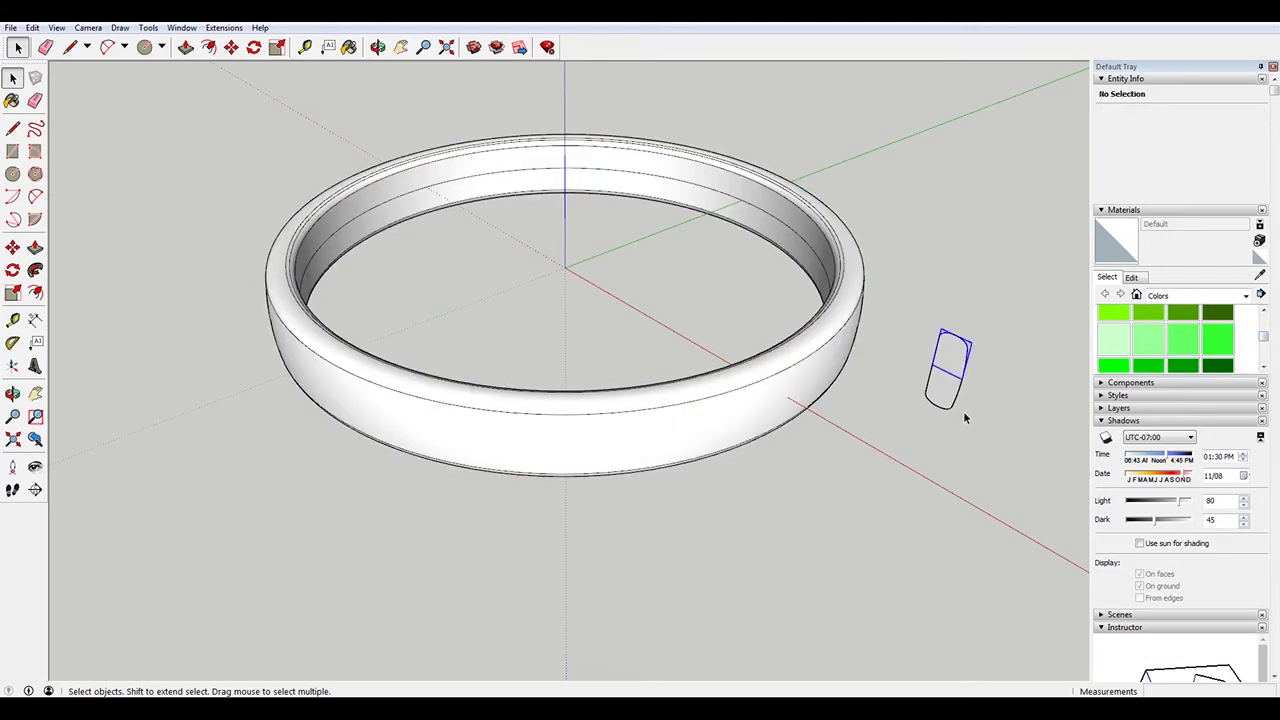
pyautogui.rightClick(948, 398)
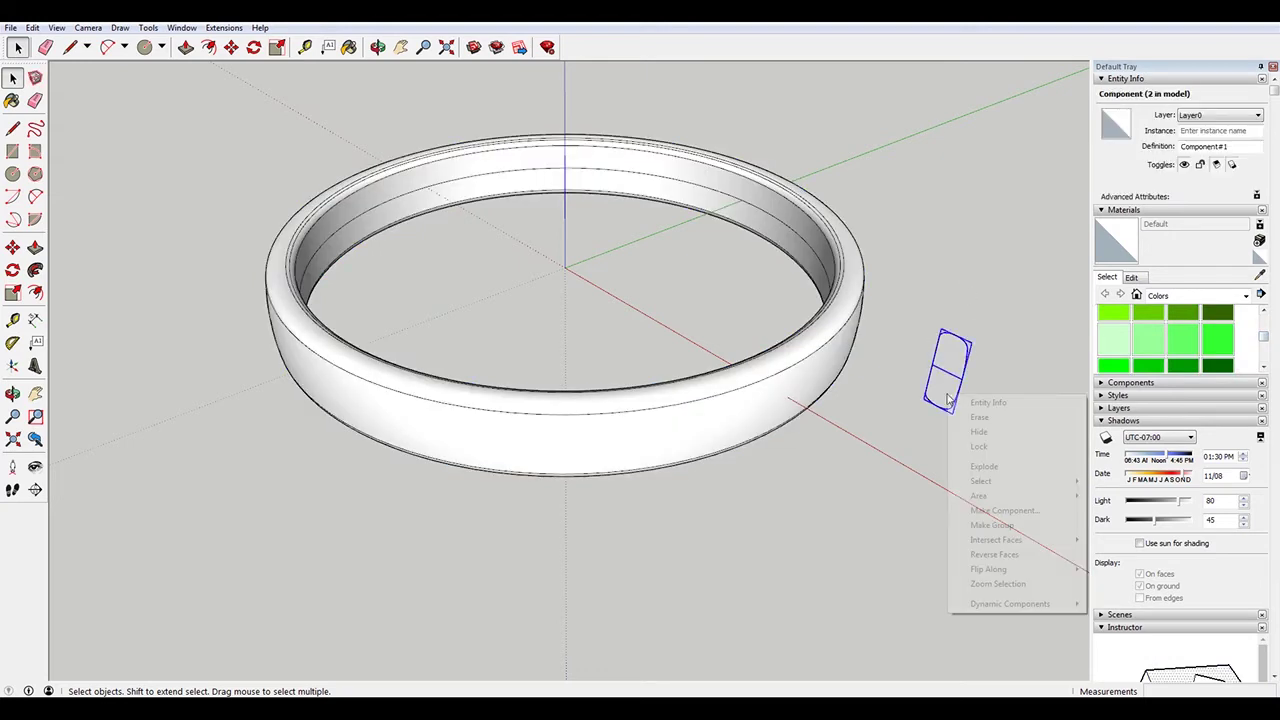
pyautogui.click(1008, 432)
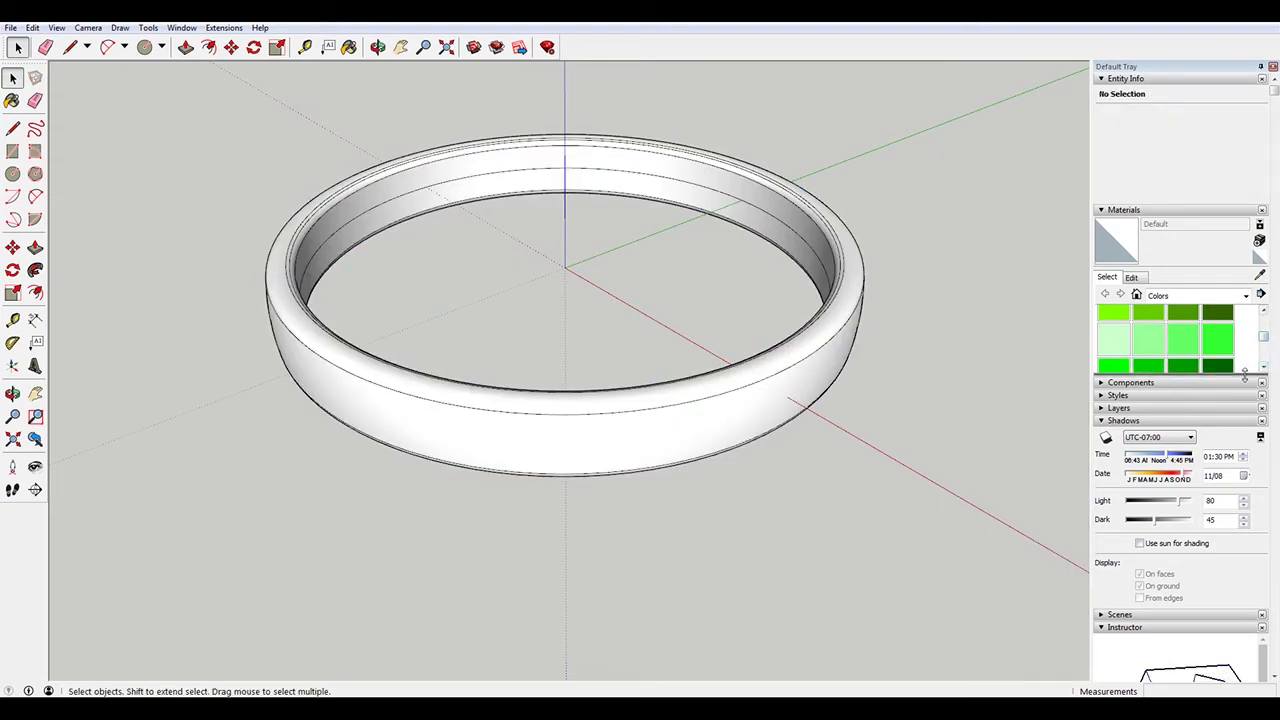
# Paint the ring's outer face and upper rounded edge with Color M06 from the Colors materials
pyautogui.moveTo(1253, 374); pyautogui.dragTo(1234, 541)
pyautogui.moveTo(1263, 399); pyautogui.dragTo(1245, 494)
pyautogui.click(1183, 402)
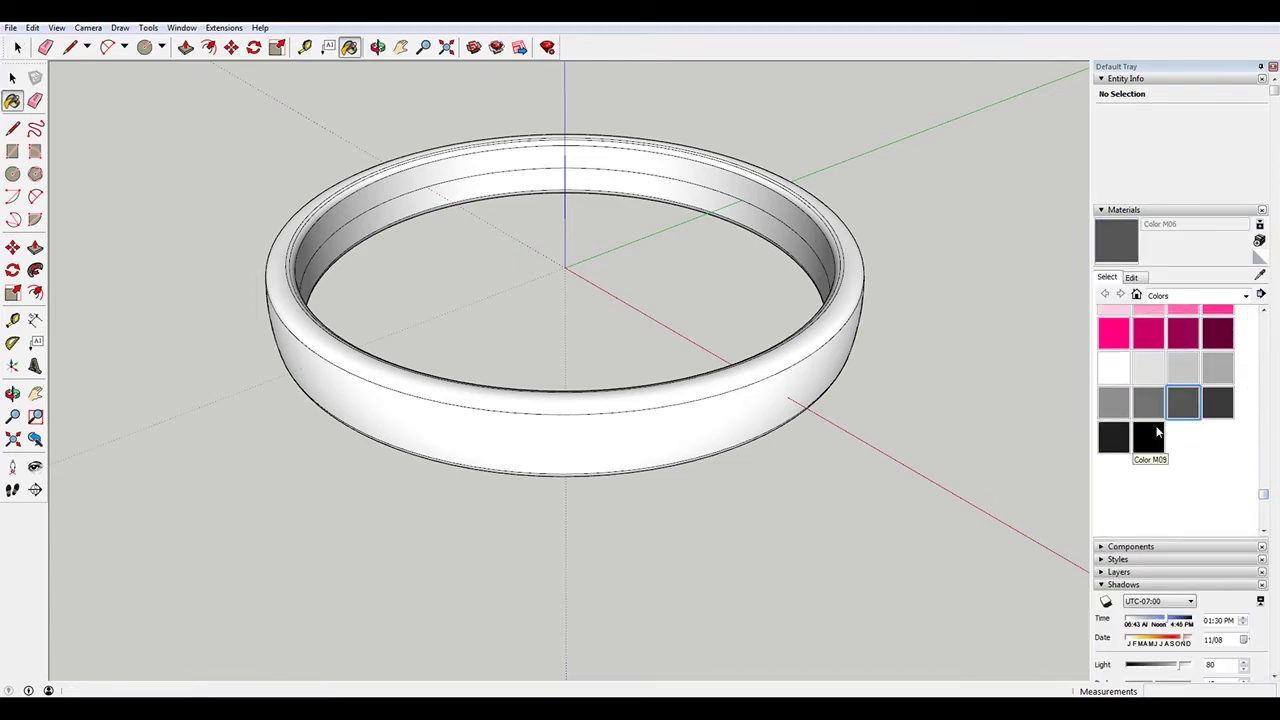
pyautogui.click(788, 384)
# Paint the rounded edge on the ring's underside with Color M06
pyautogui.moveTo(743, 443)
pyautogui.mouseDown(button='middle')
pyautogui.moveTo(786, 334)
pyautogui.moveTo(713, 144)
pyautogui.moveTo(723, 263)
pyautogui.mouseUp(button='middle')
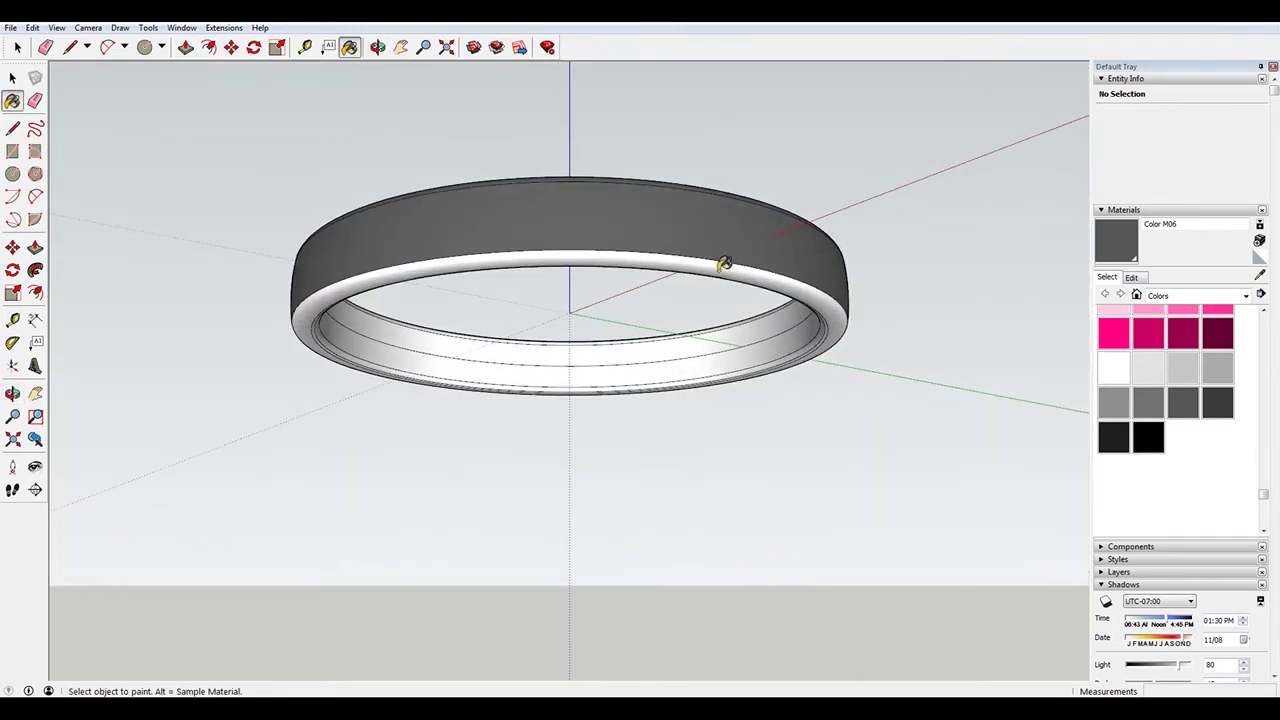
pyautogui.click(737, 262)
pyautogui.moveTo(811, 206)
pyautogui.mouseDown(button='middle')
pyautogui.moveTo(778, 263)
pyautogui.moveTo(863, 434)
pyautogui.mouseUp(button='middle')
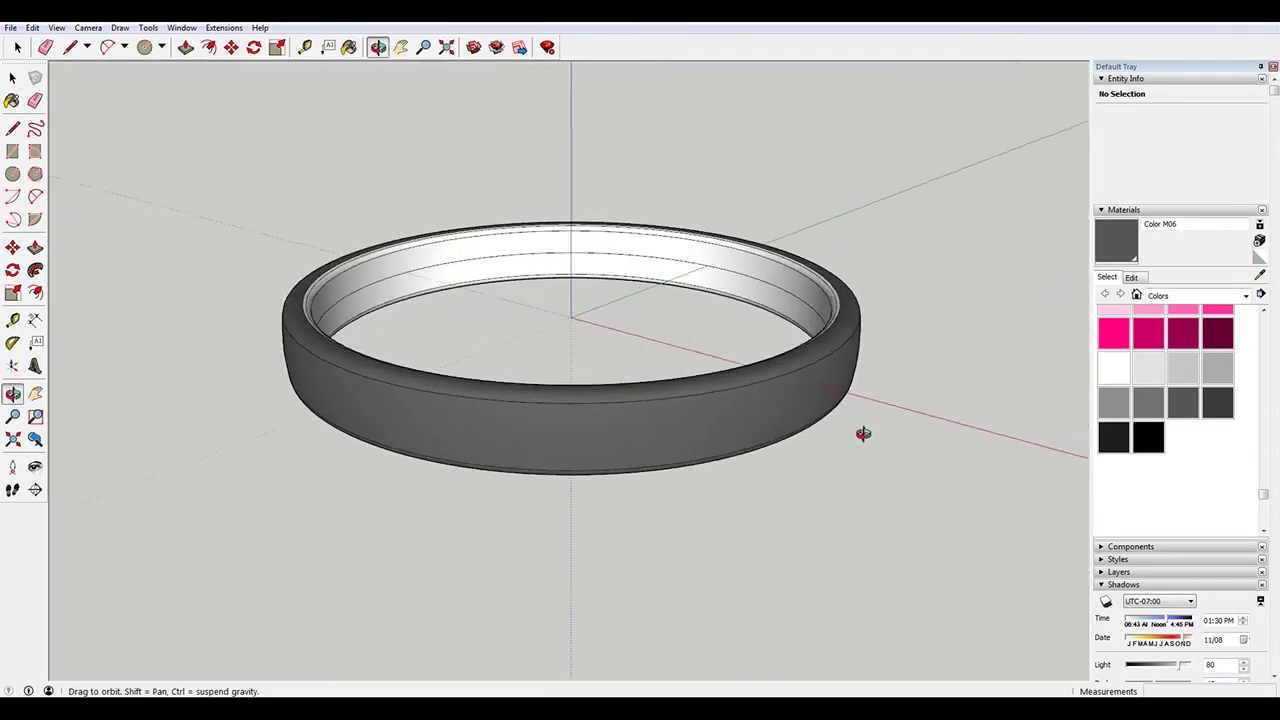
pyautogui.scroll(5, 845, 300)
pyautogui.scroll(-8, 845, 316)
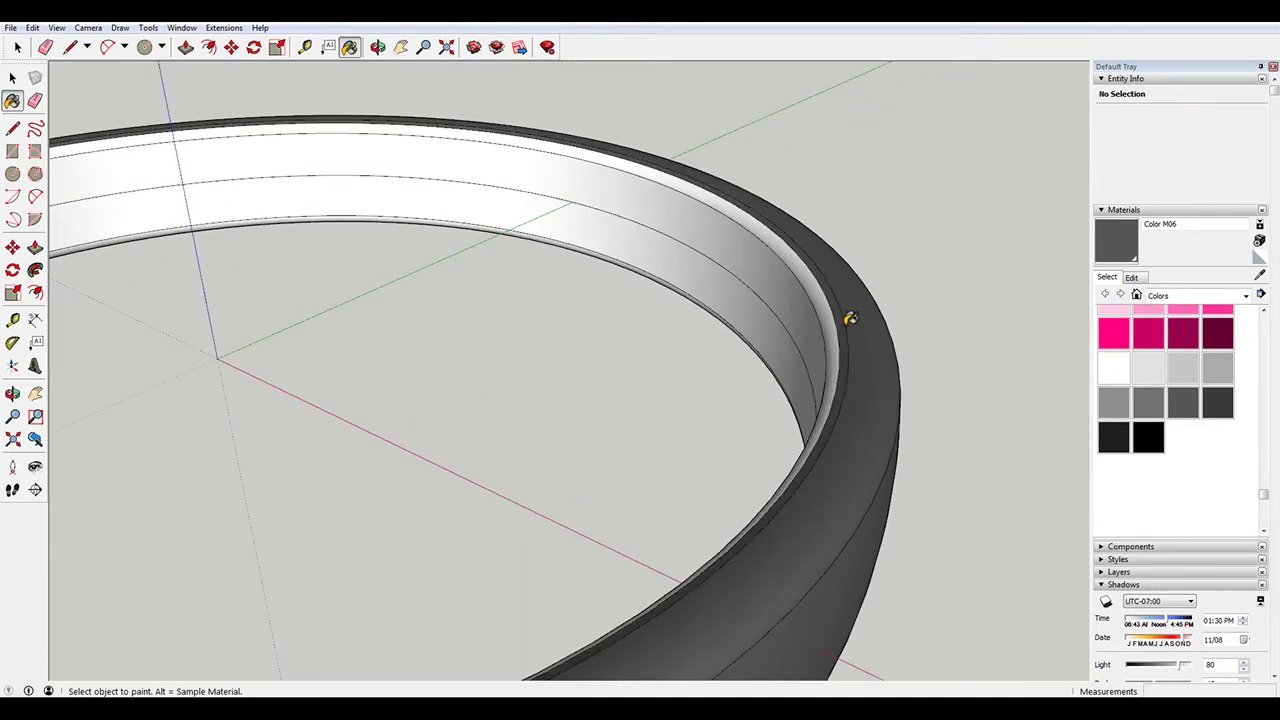
# Paint the ring's two inner faces and upper inner rim with Color D05 from the Colors materials
pyautogui.scroll(1, 1264, 497)
pyautogui.moveTo(1264, 497); pyautogui.dragTo(1254, 360)
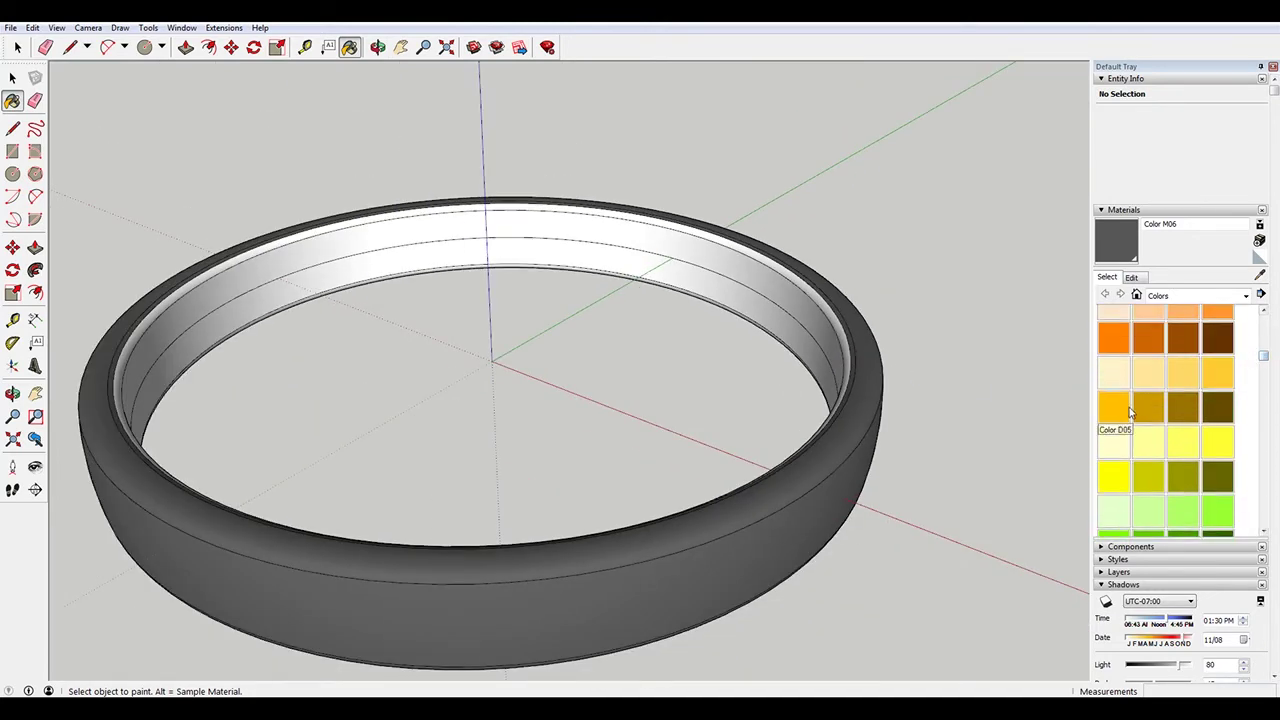
pyautogui.click(1148, 406)
pyautogui.click(1113, 406)
pyautogui.click(806, 291)
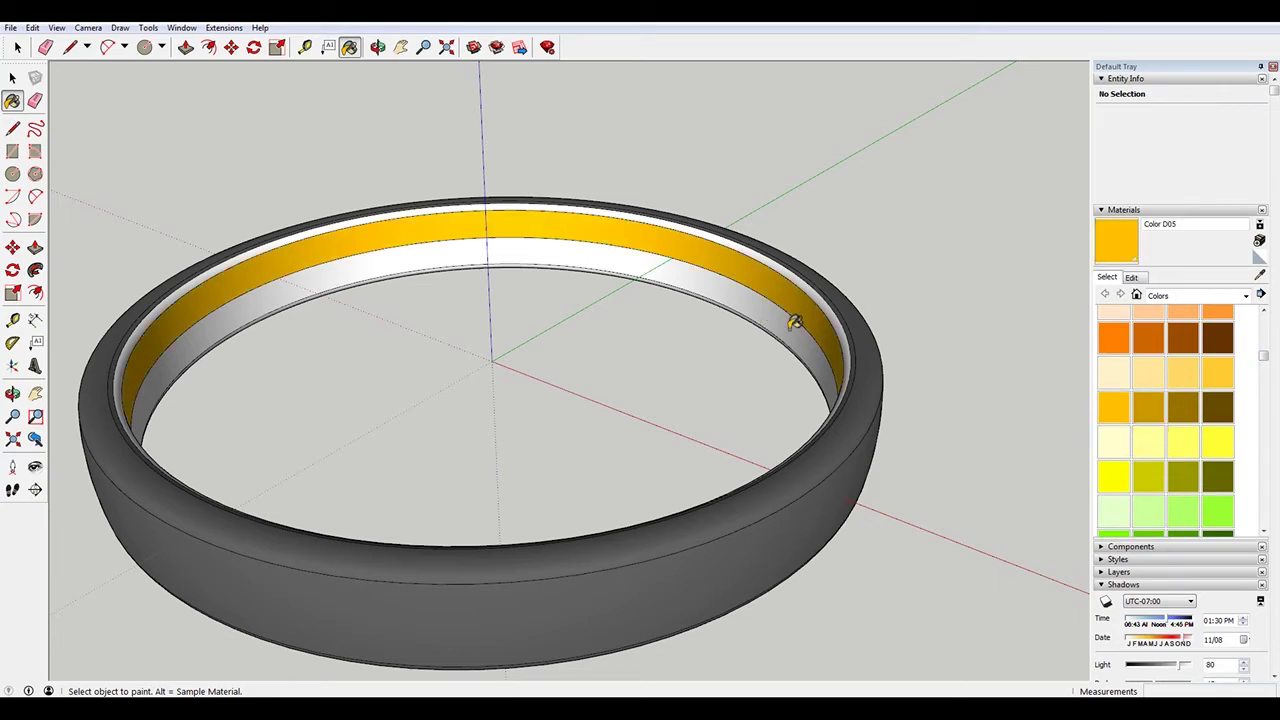
pyautogui.click(820, 287)
pyautogui.click(817, 292)
# Erase the edge that divides the ring's inner wall into two bands
pyautogui.press('space')
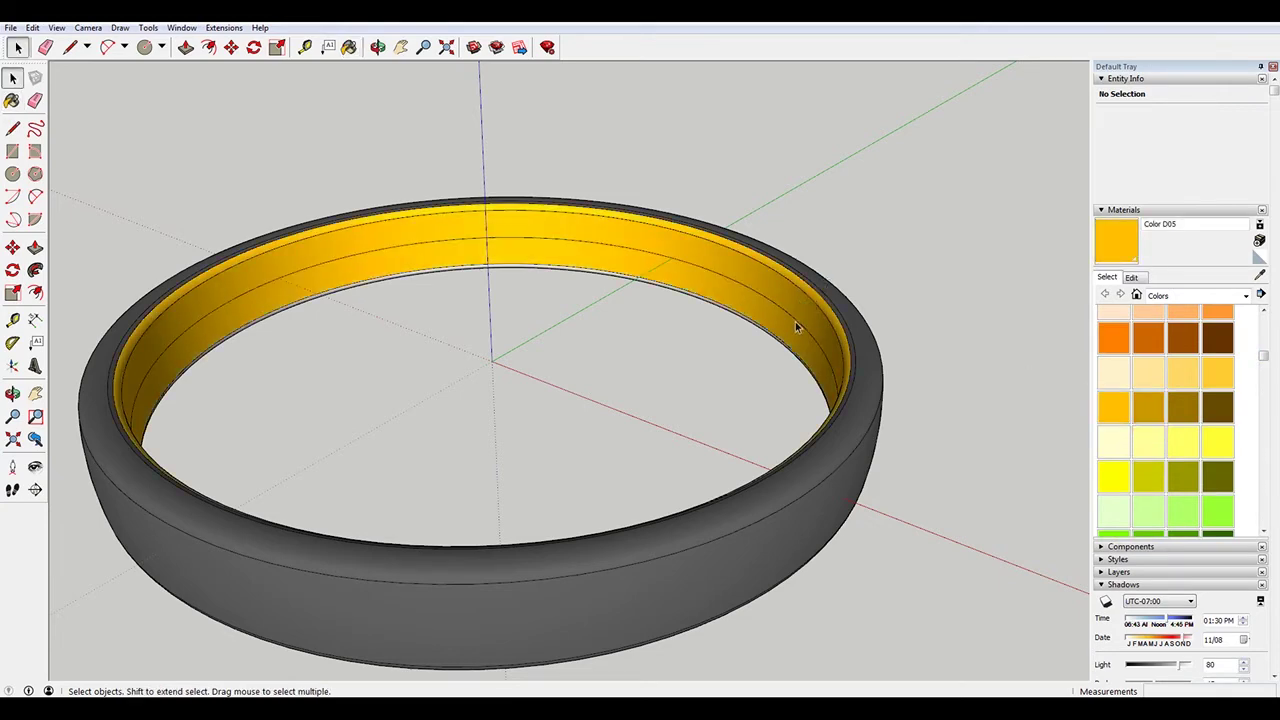
pyautogui.click(801, 322)
pyautogui.press('Delete')
# Paint the rounded inner rim on the ring's underside with Color D05, and sample Color M06 from the outer surface
pyautogui.moveTo(838, 305); pyautogui.dragTo(1075, 215, button='middle')
pyautogui.press('c')
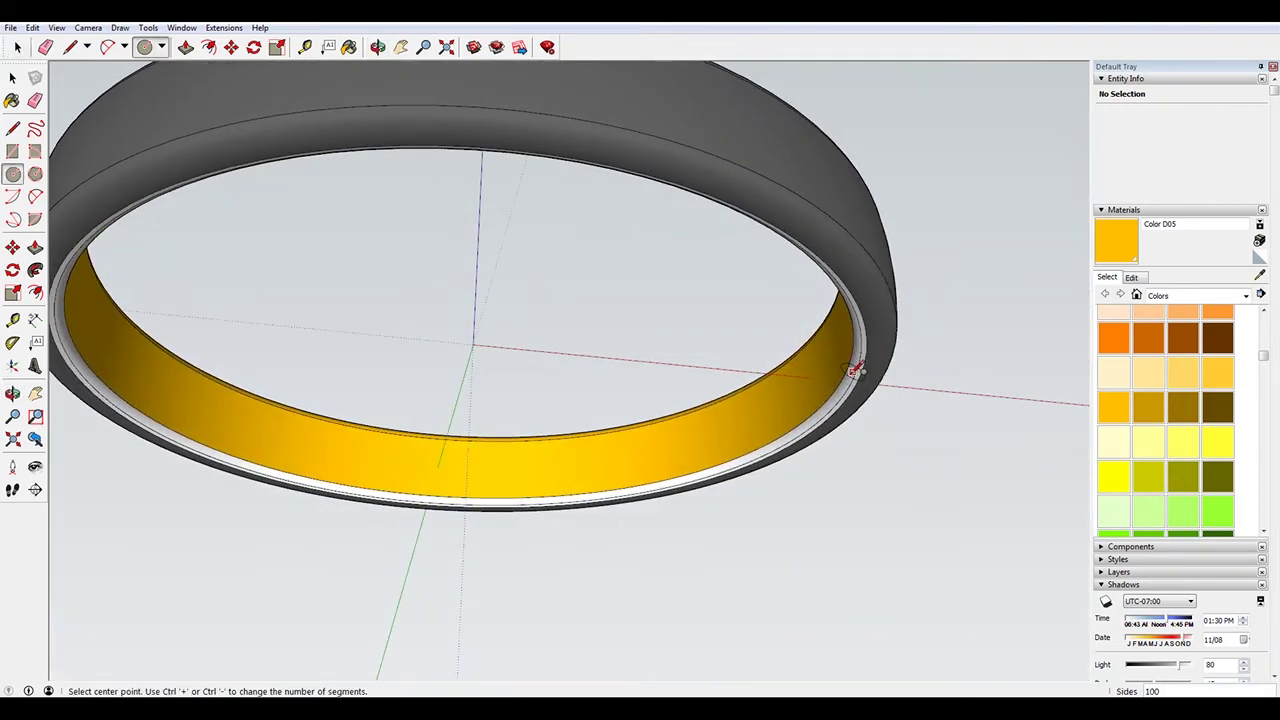
pyautogui.press('b')
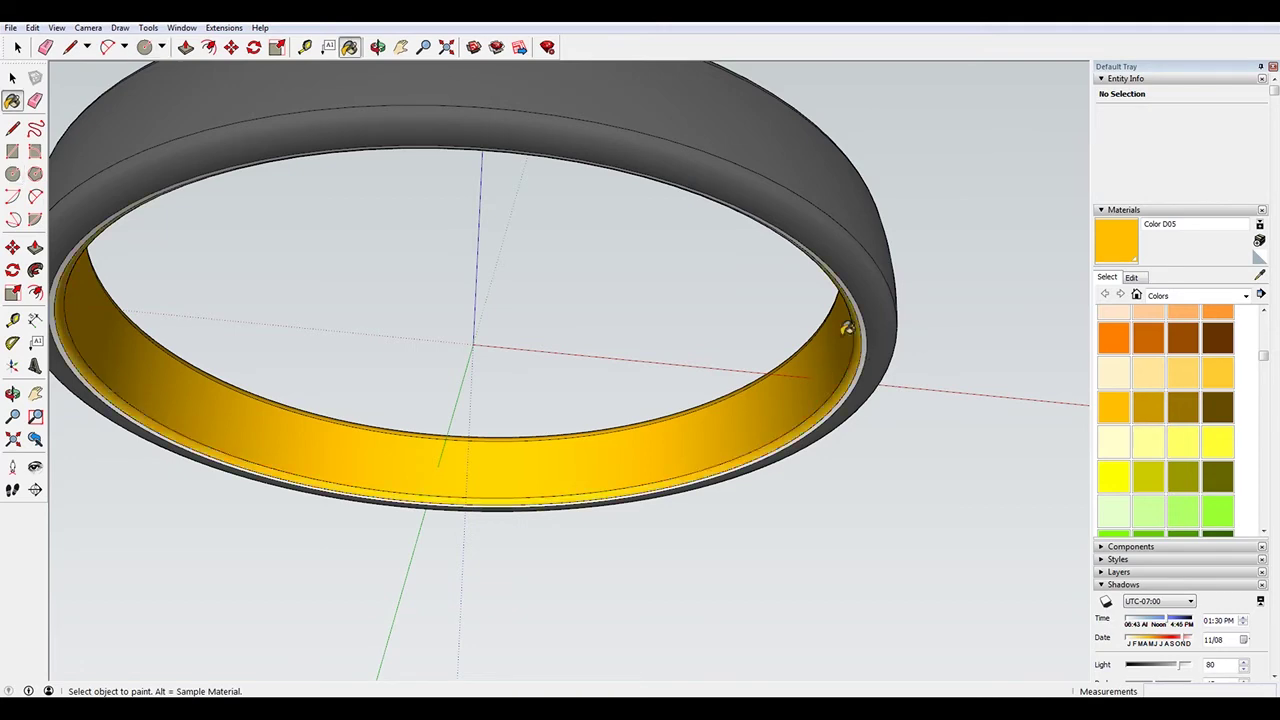
pyautogui.moveTo(855, 345)
pyautogui.mouseDown(button='middle')
pyautogui.moveTo(843, 566)
pyautogui.moveTo(851, 289)
pyautogui.mouseUp(button='middle')
pyautogui.scroll(1, 960, 289)
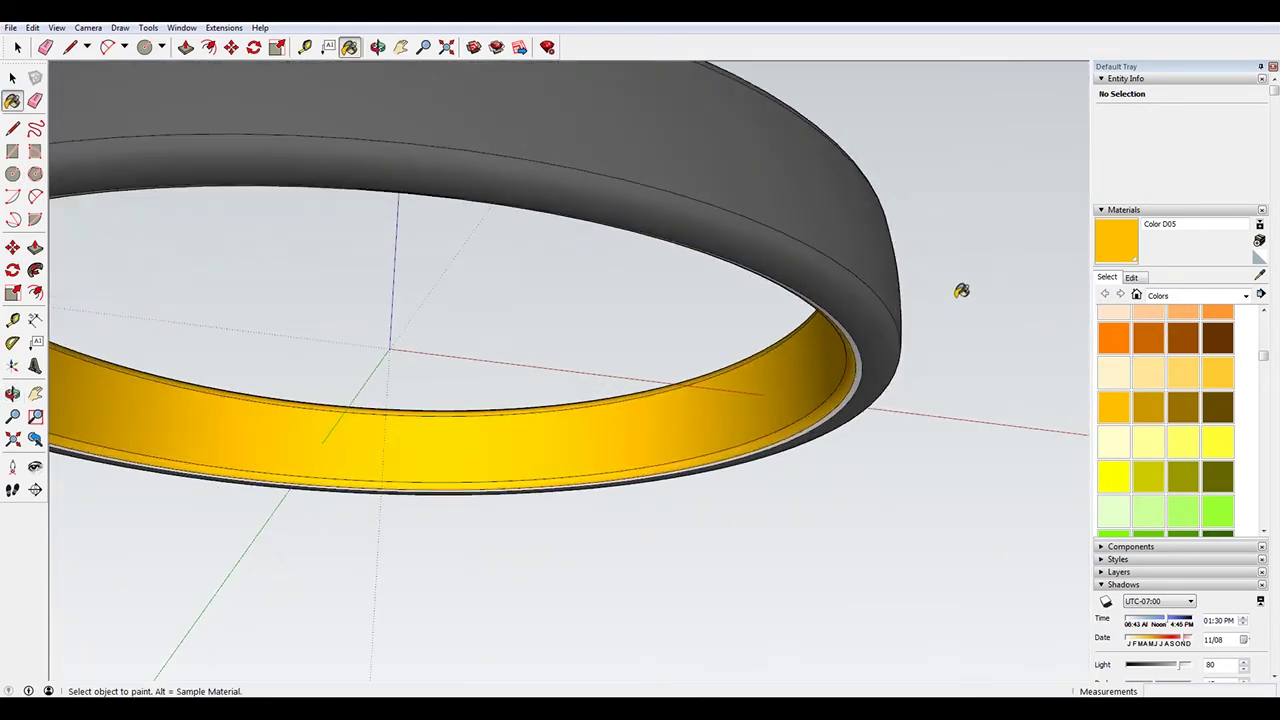
pyautogui.click(1260, 278)
pyautogui.click(853, 331)
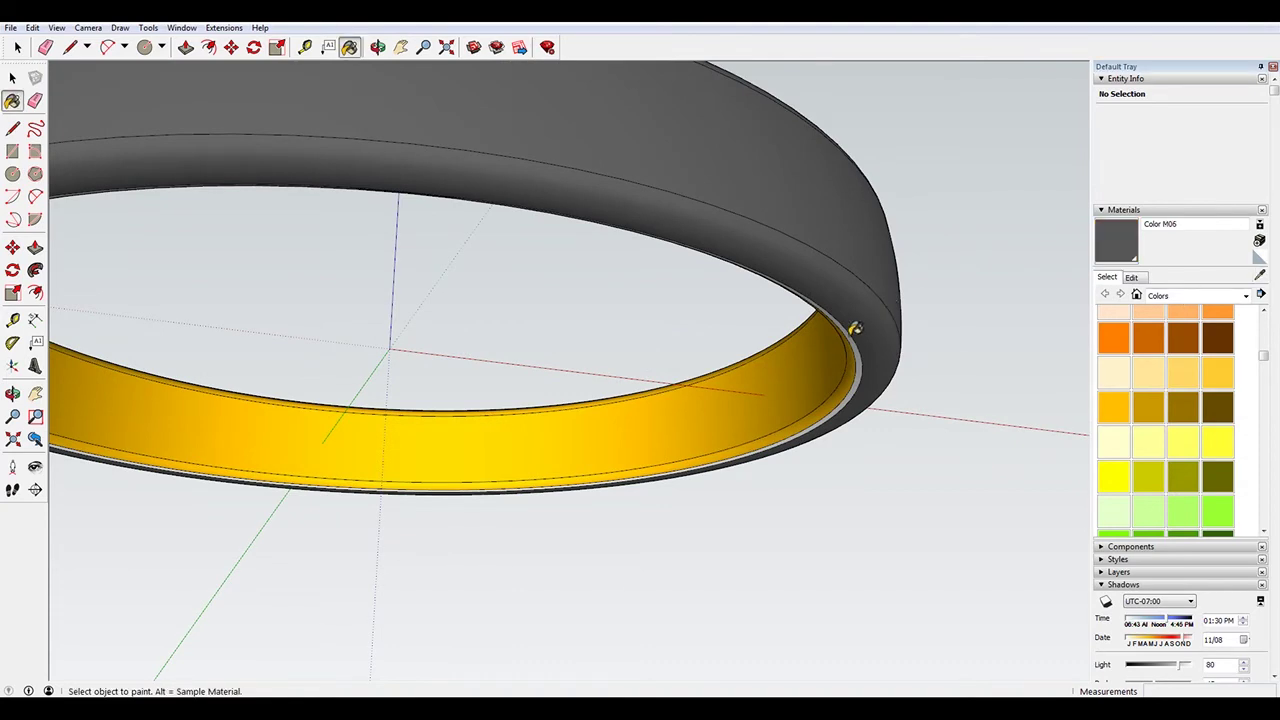
# Hide one segment of the circular edge between the ring's inner wall and its upper inner rim
pyautogui.moveTo(846, 289)
pyautogui.mouseDown(button='middle')
pyautogui.moveTo(760, 434)
pyautogui.moveTo(613, 449)
pyautogui.mouseUp(button='middle')
pyautogui.scroll(-3, 613, 449)
pyautogui.moveTo(714, 362); pyautogui.dragTo(870, 510, button='middle')
pyautogui.scroll(2, 721, 275)
pyautogui.scroll(3, 720, 274)
pyautogui.press('space')
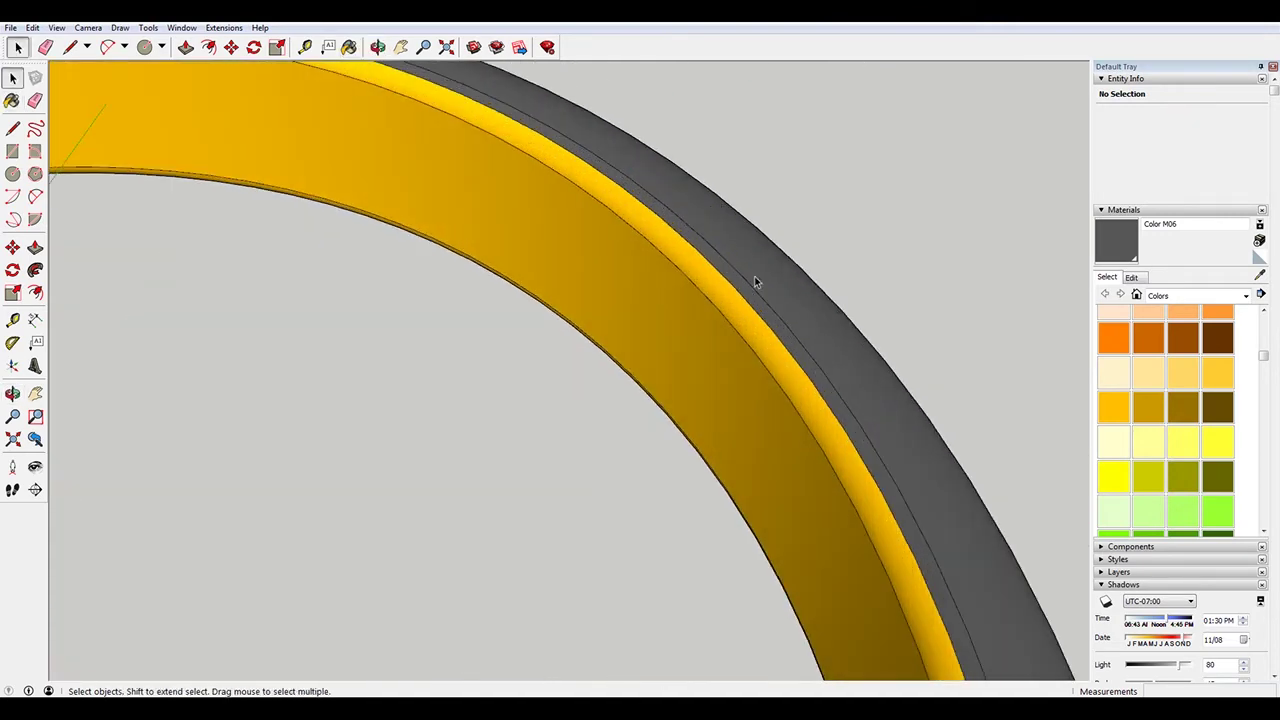
pyautogui.click(797, 342)
pyautogui.scroll(-1, 830, 338)
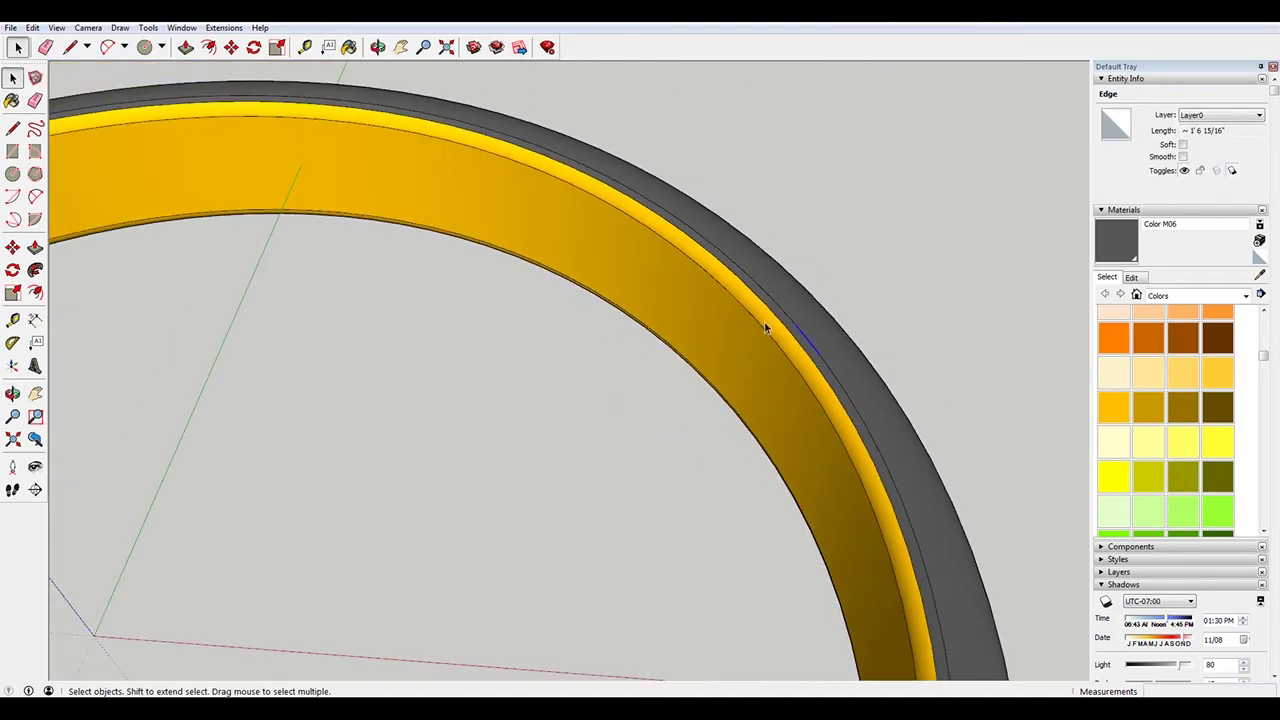
pyautogui.moveTo(765, 328); pyautogui.dragTo(564, 252, button='middle')
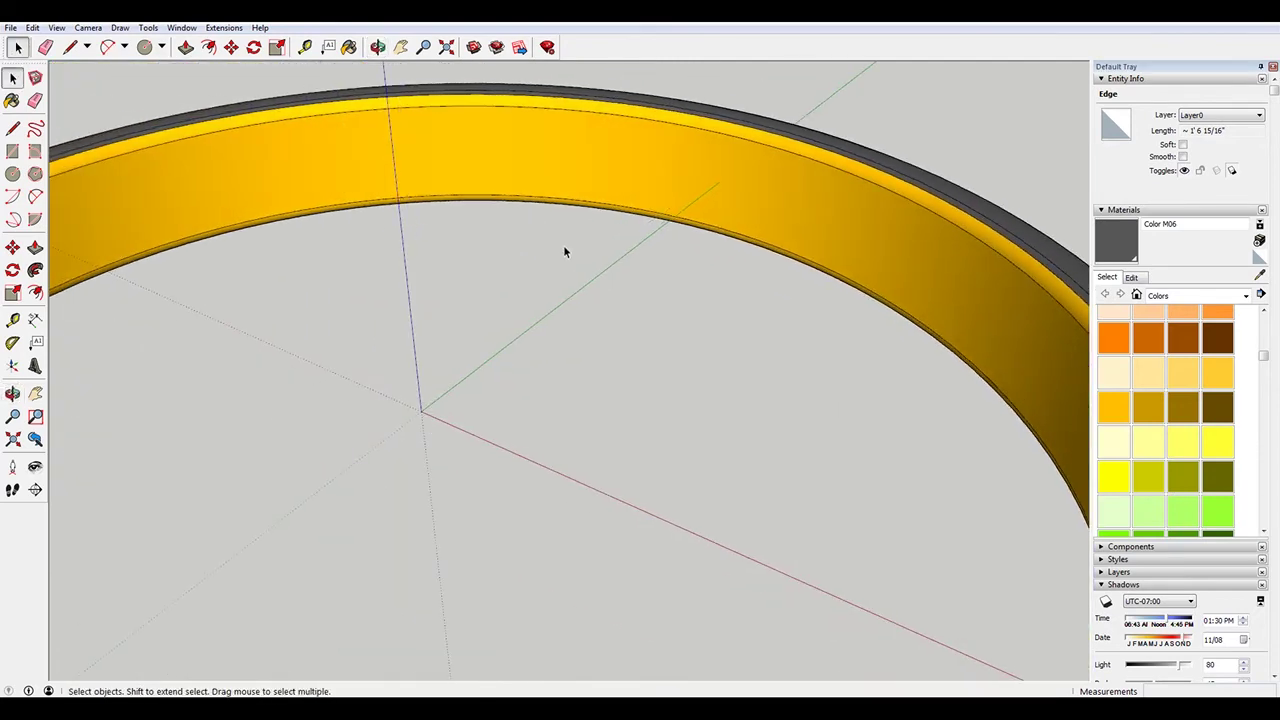
pyautogui.click(995, 250)
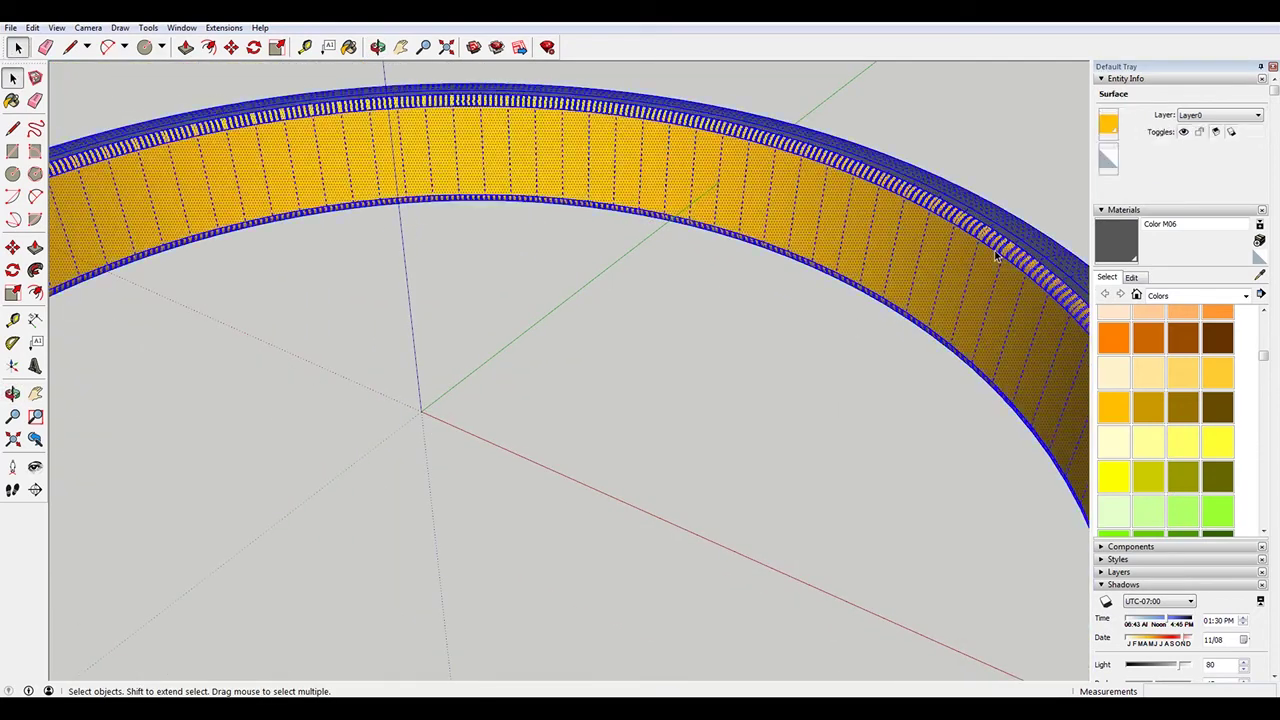
pyautogui.click(996, 251)
pyautogui.click(998, 255)
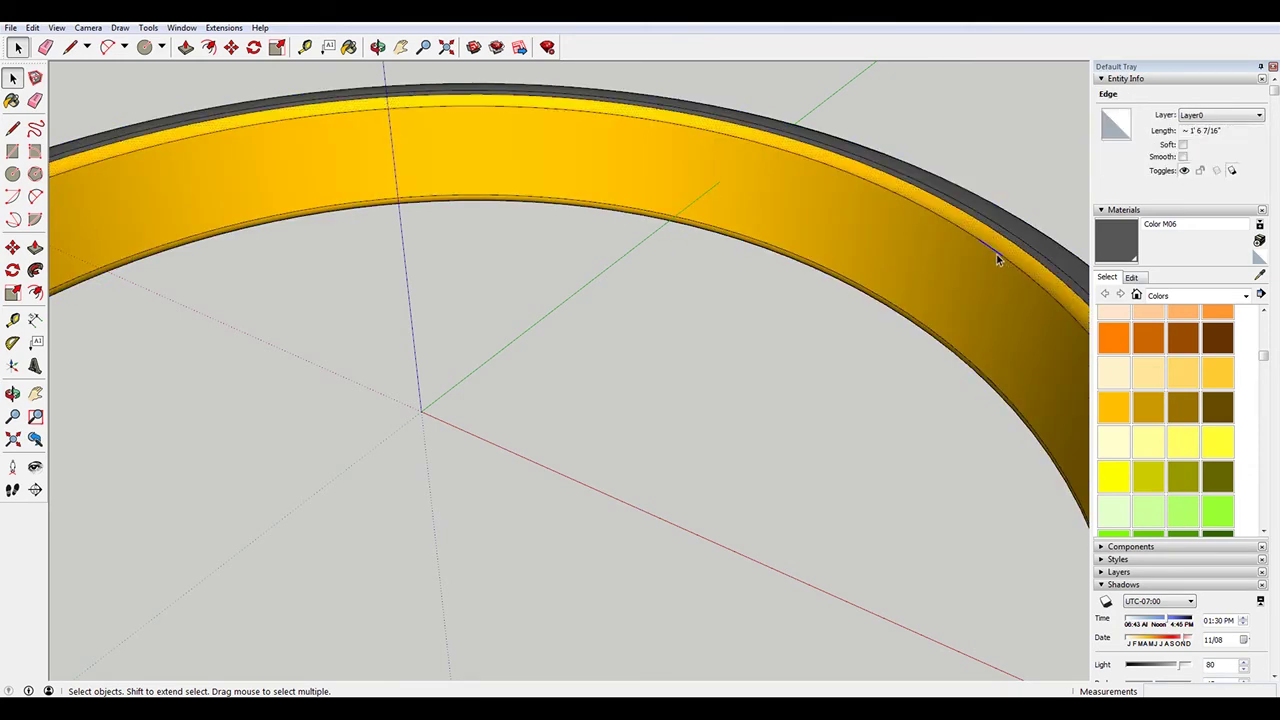
pyautogui.rightClick(998, 259)
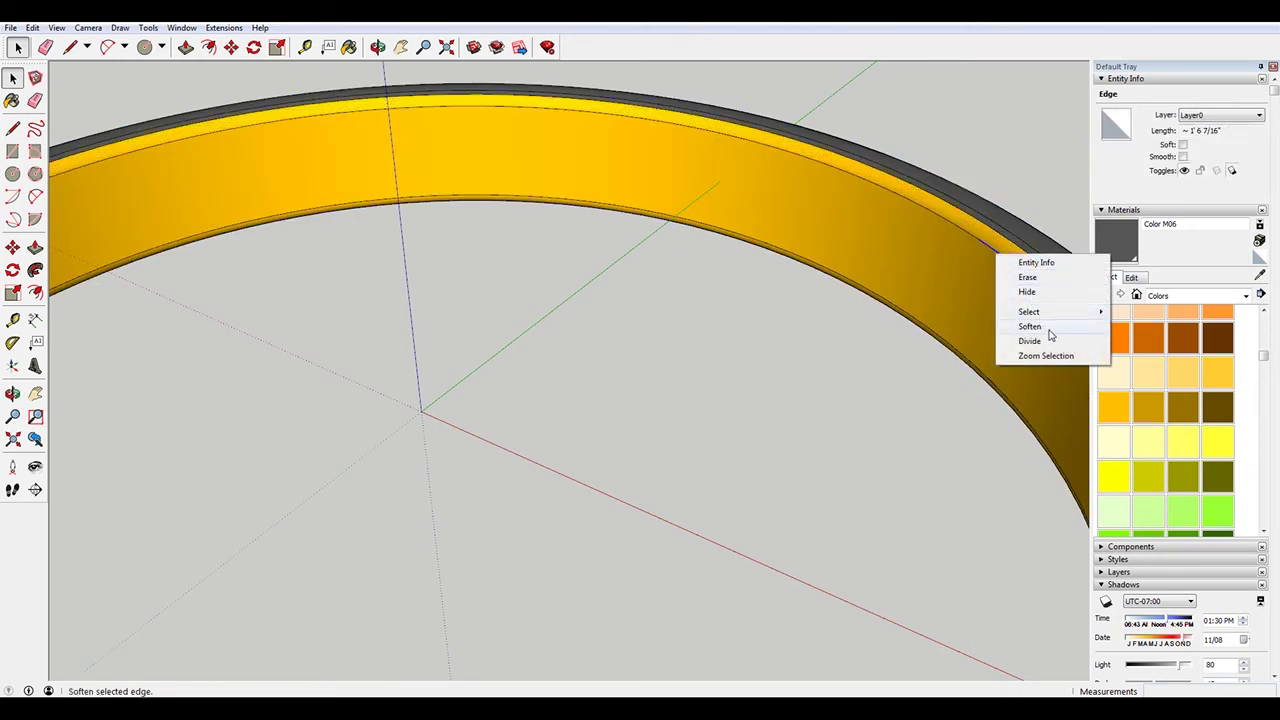
pyautogui.click(1027, 291)
# Turn off the display of edges in the edge style settings
pyautogui.moveTo(998, 218); pyautogui.dragTo(788, 276, button='middle')
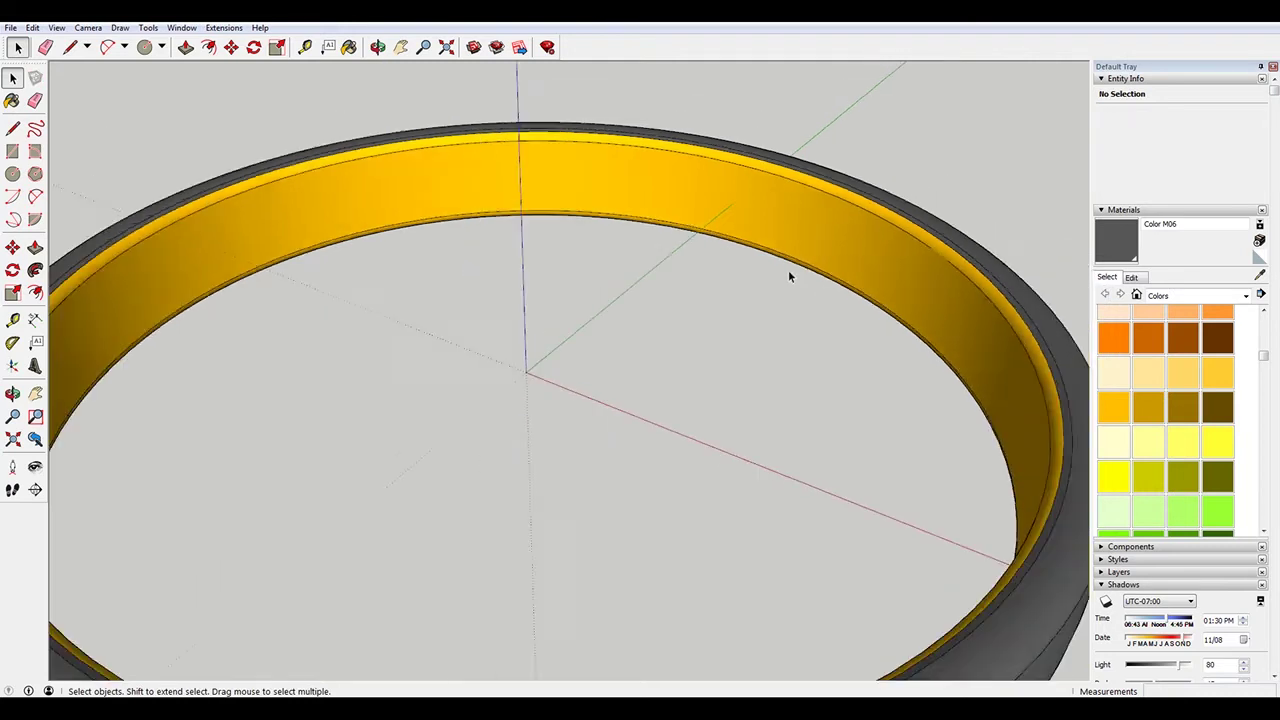
pyautogui.scroll(-2, 799, 282)
pyautogui.click(57, 27)
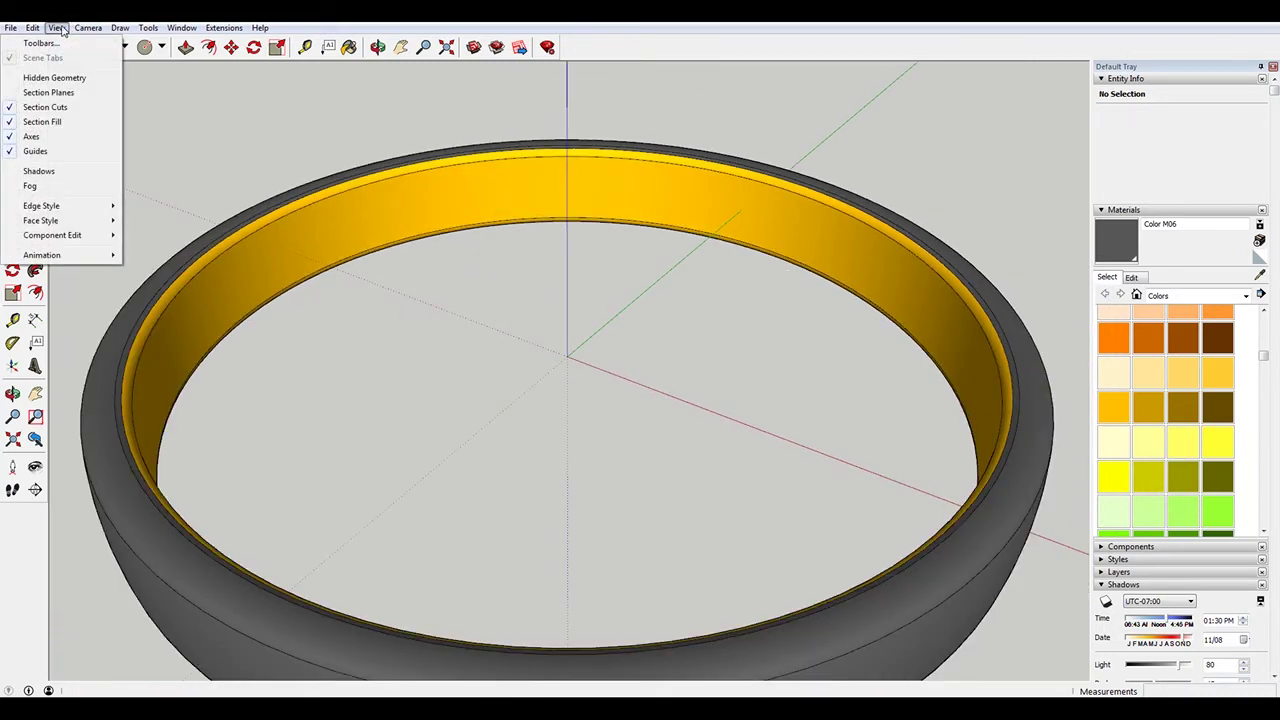
pyautogui.moveTo(86, 208)
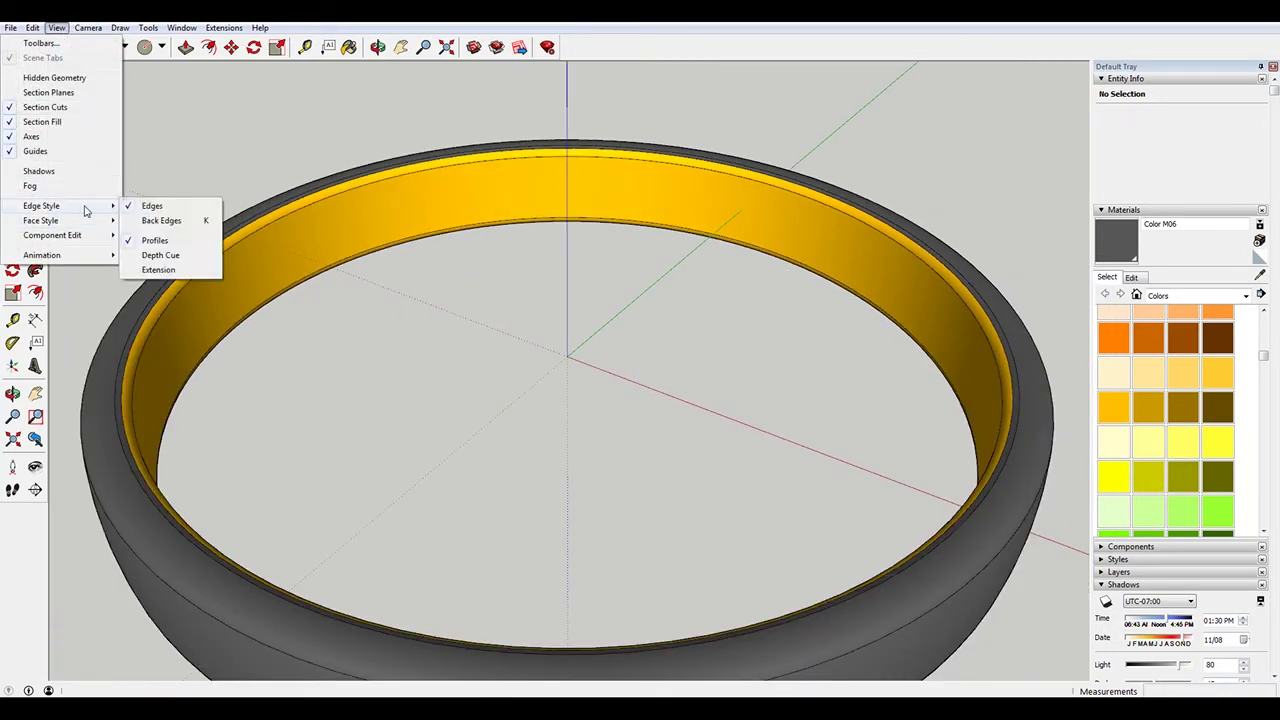
pyautogui.click(185, 208)
pyautogui.scroll(-3, 723, 286)
pyautogui.moveTo(895, 340); pyautogui.dragTo(836, 361, button='middle')
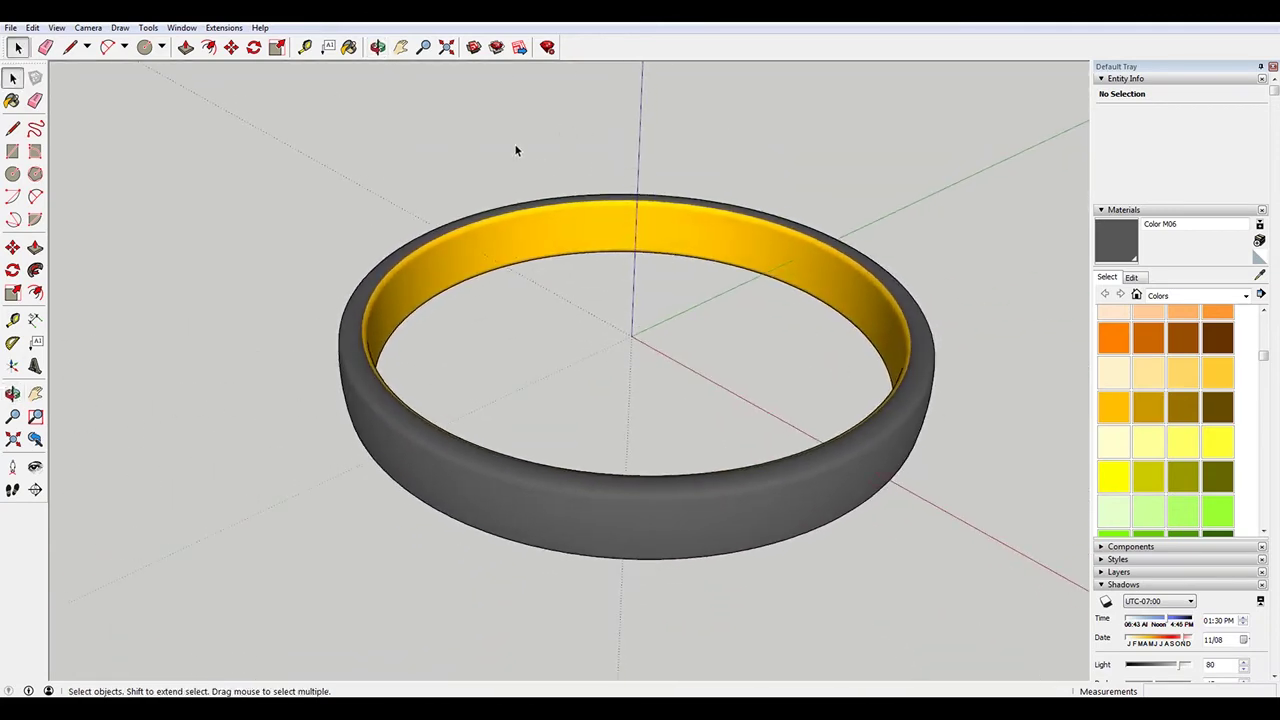
# Turn the display of edges back on in the edge style settings
pyautogui.click(58, 28)
pyautogui.moveTo(52, 201)
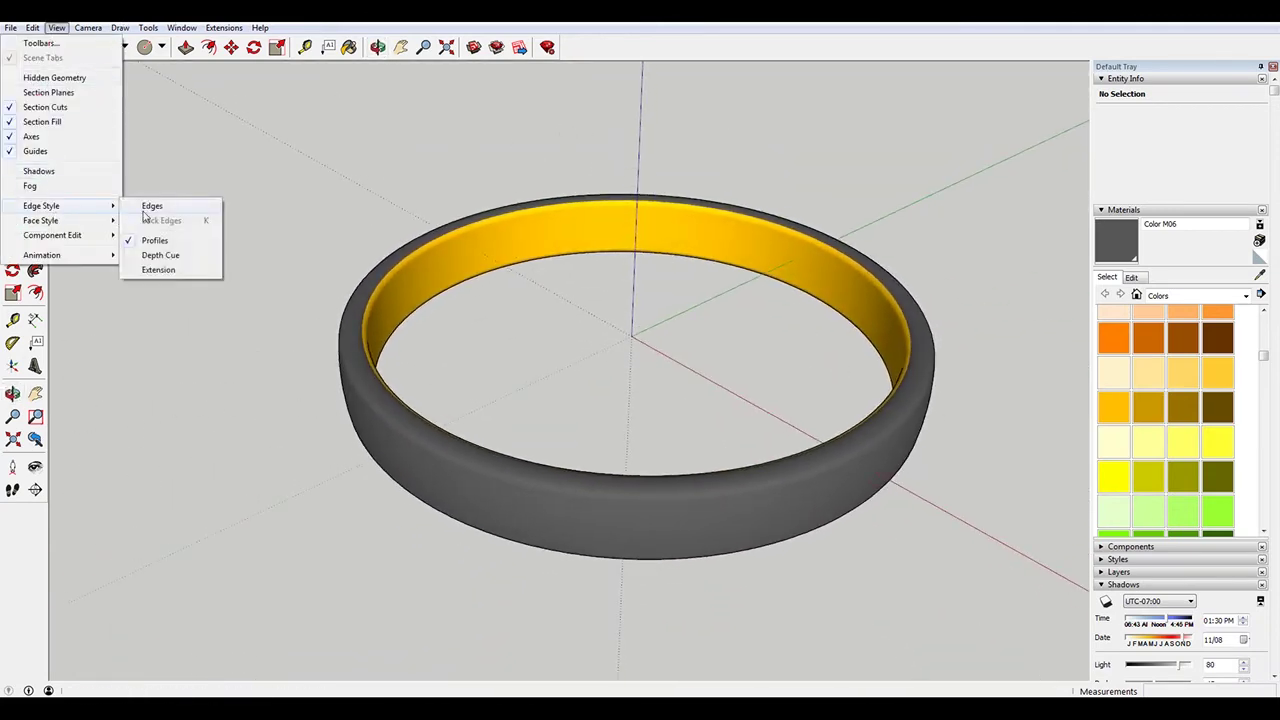
pyautogui.click(152, 205)
pyautogui.scroll(-3, 567, 251)
pyautogui.moveTo(567, 251); pyautogui.dragTo(663, 349, button='middle')
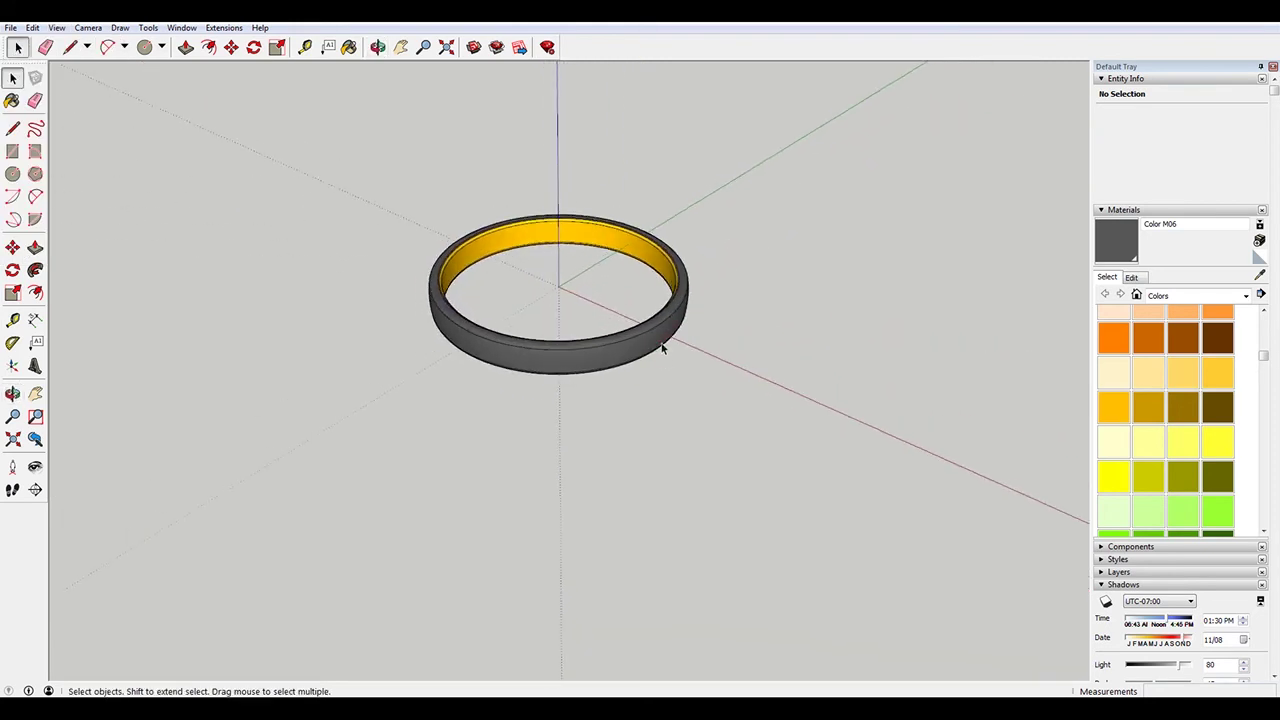
pyautogui.scroll(3, 577, 237)
pyautogui.scroll(-2, 575, 242)
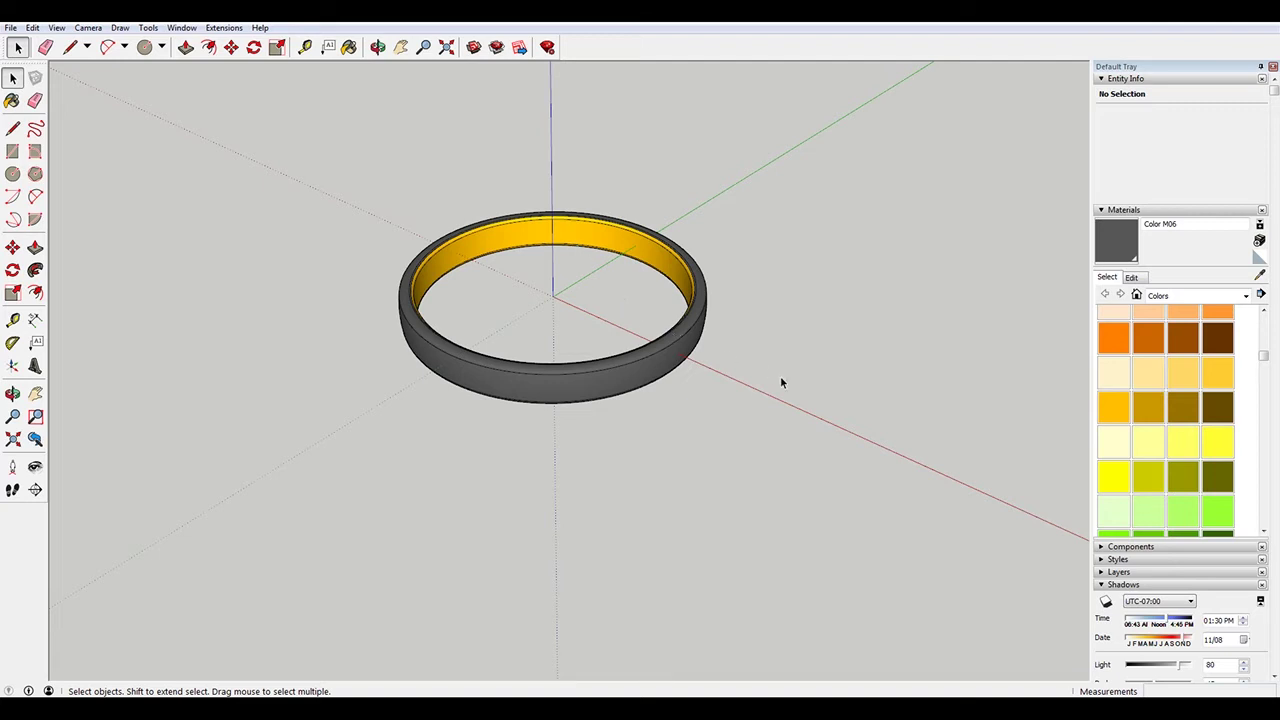
# Draw a straight line parallel to the red axis in the empty space beside the ring
pyautogui.press('l')
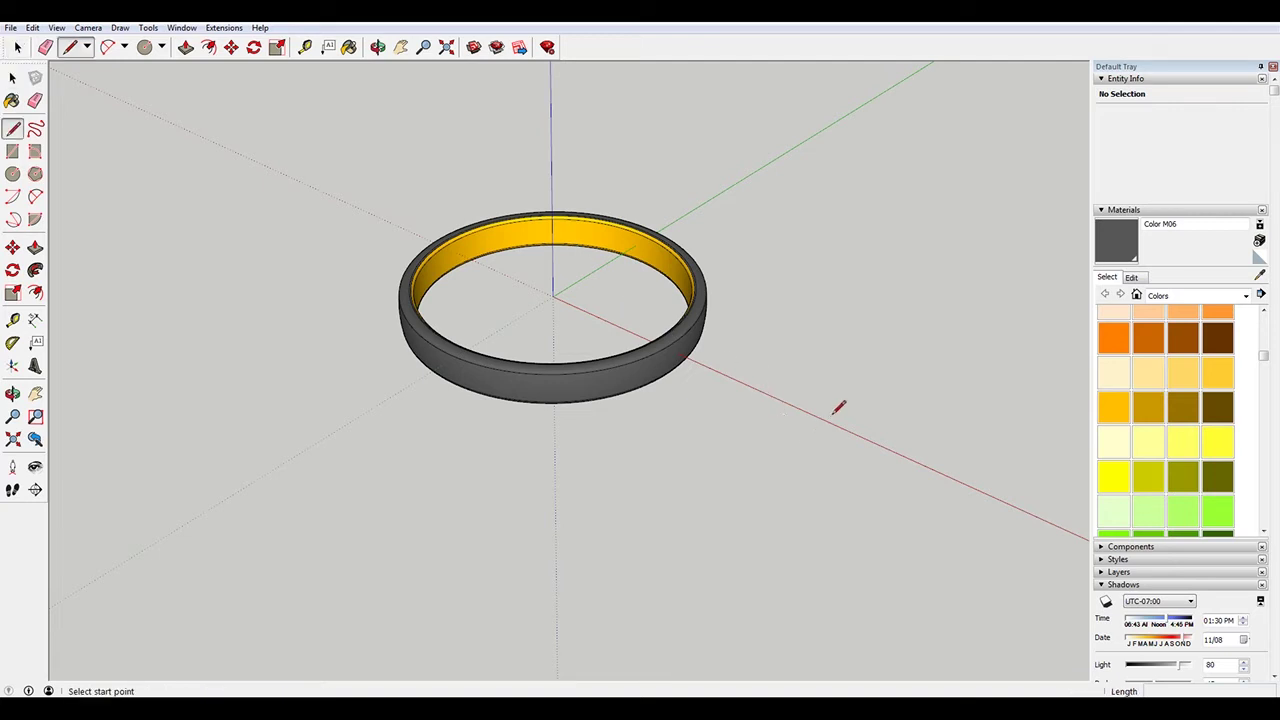
pyautogui.click(896, 375)
pyautogui.scroll(-2, 868, 382)
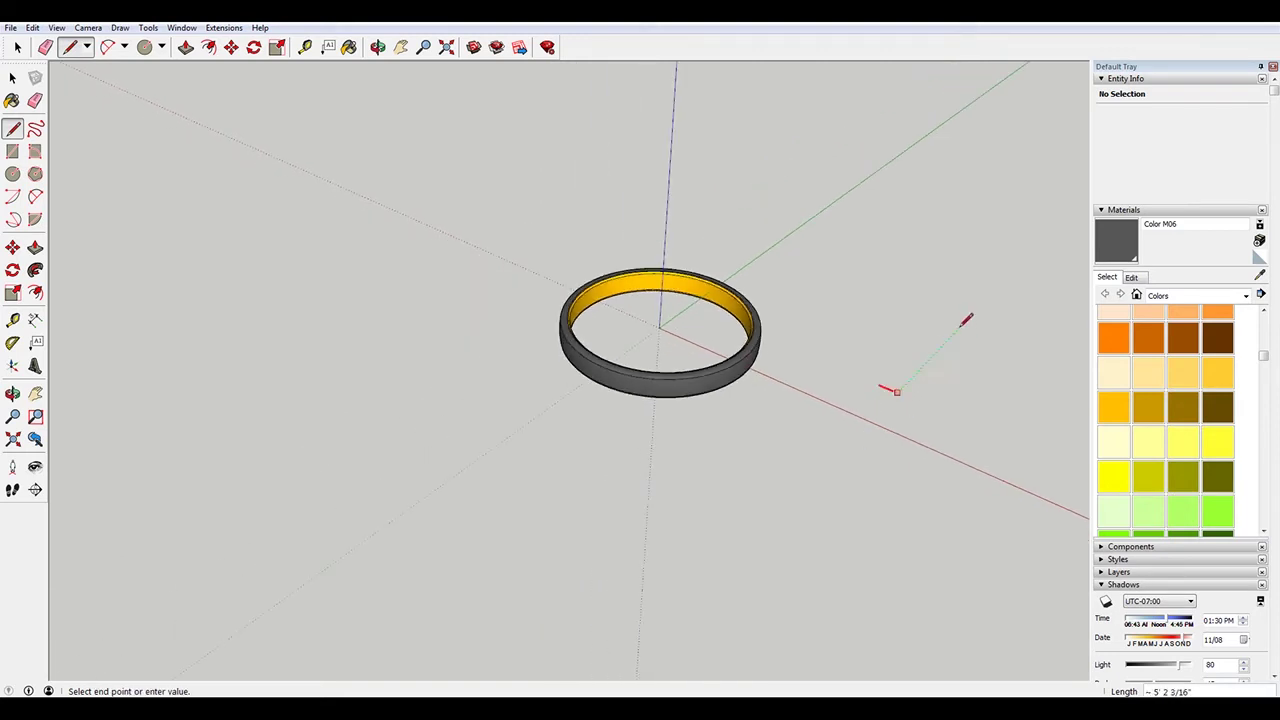
pyautogui.scroll(2, 941, 372)
pyautogui.scroll(-5, 596, 298)
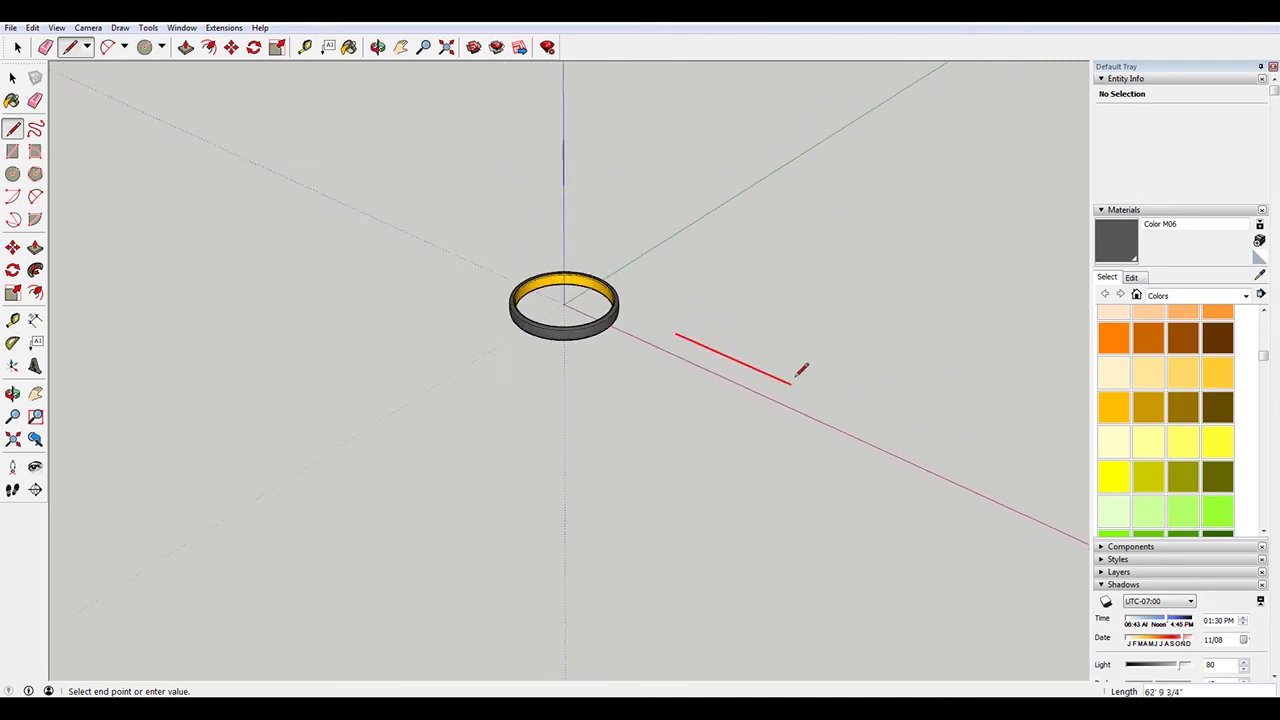
pyautogui.scroll(2, 801, 370)
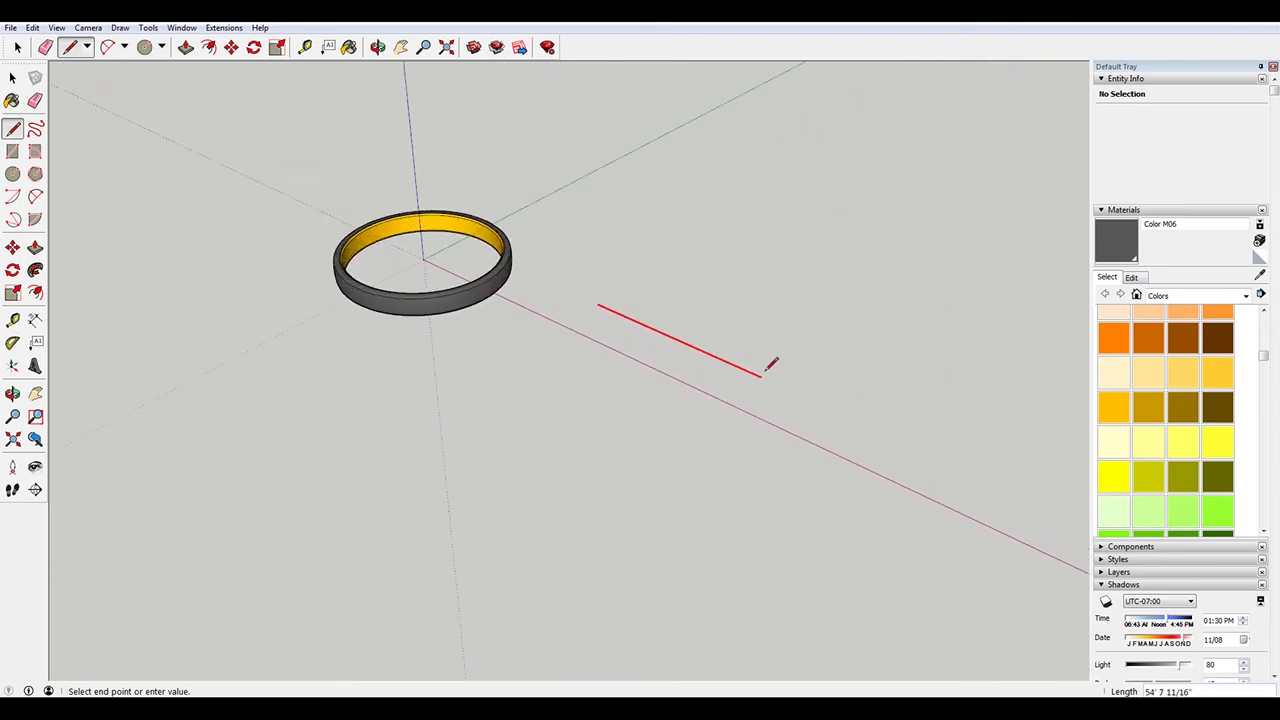
pyautogui.click(691, 339)
pyautogui.scroll(3, 594, 286)
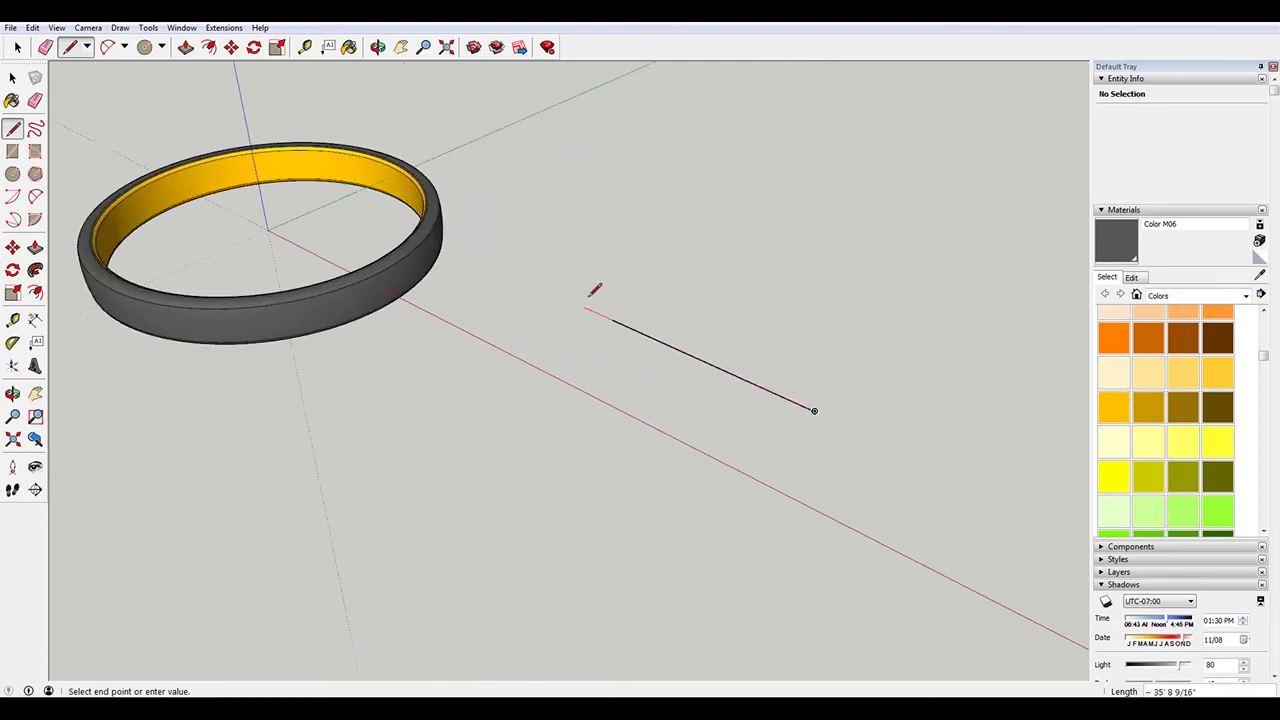
pyautogui.press('Escape')
pyautogui.press('space')
# Complete an upright rectangular face above the line with three more lines, about 17' high at the end nearest the ring
pyautogui.press('l')
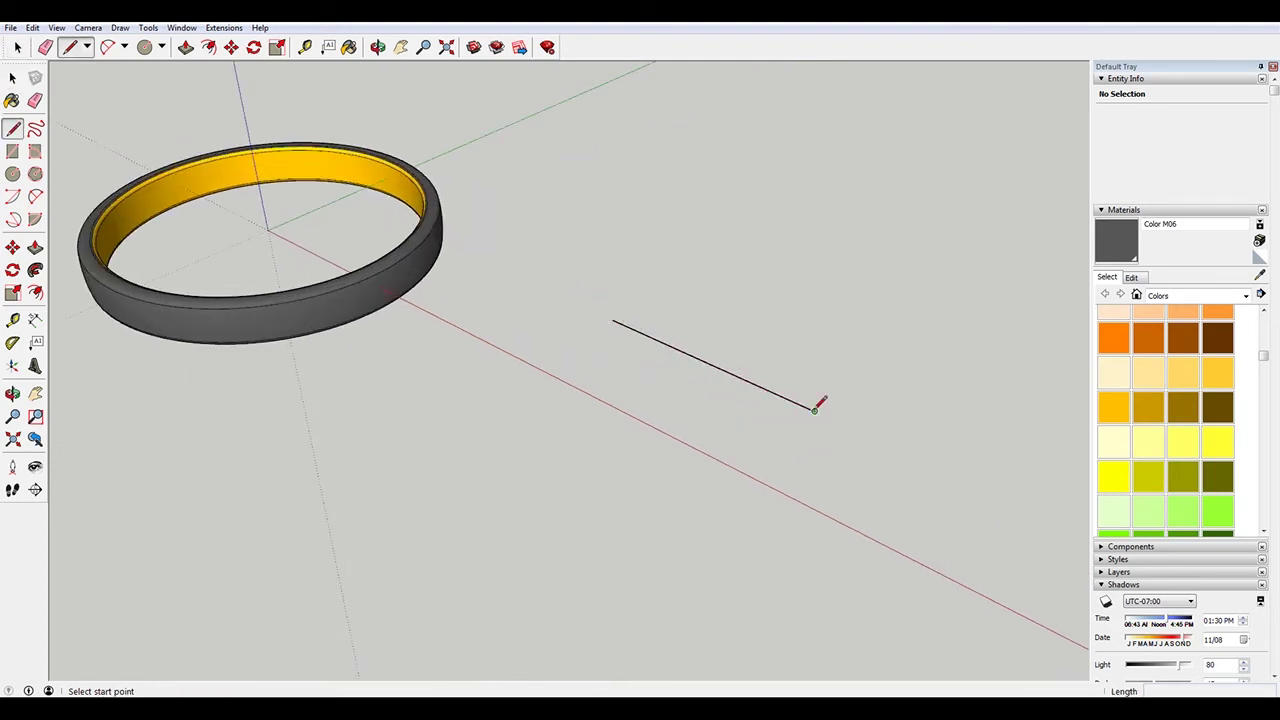
pyautogui.click(814, 410)
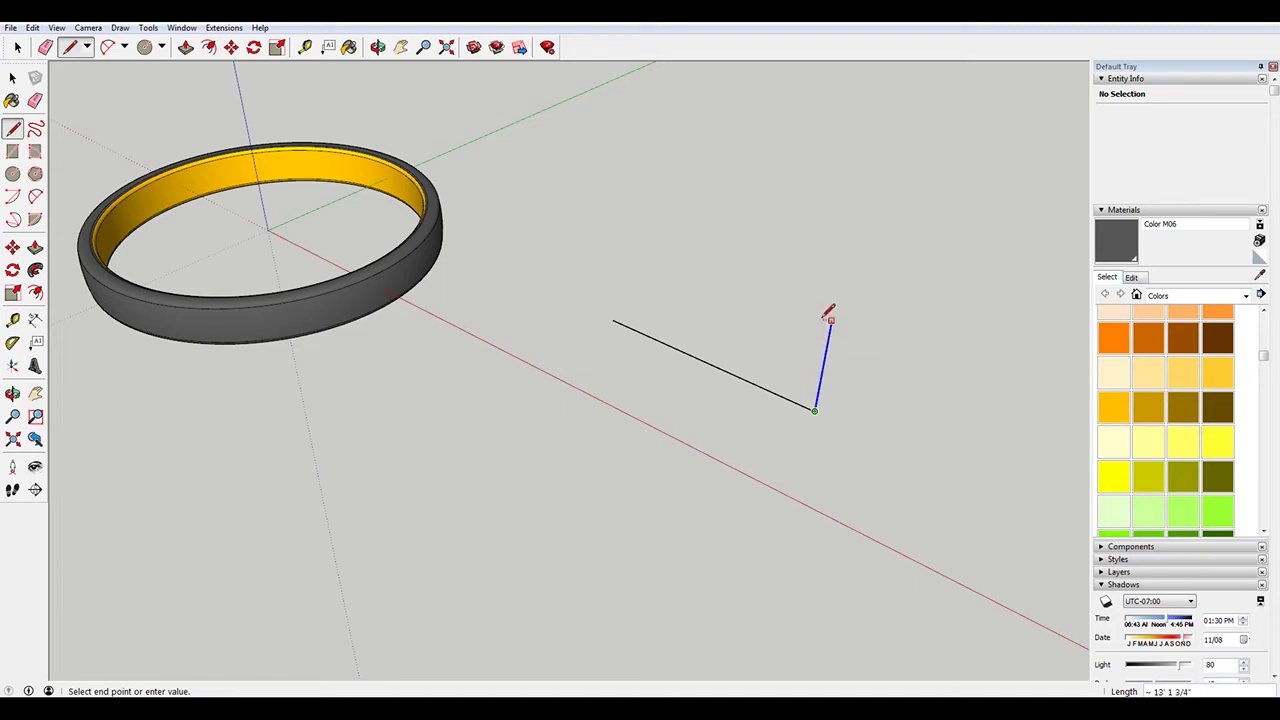
pyautogui.click(836, 290)
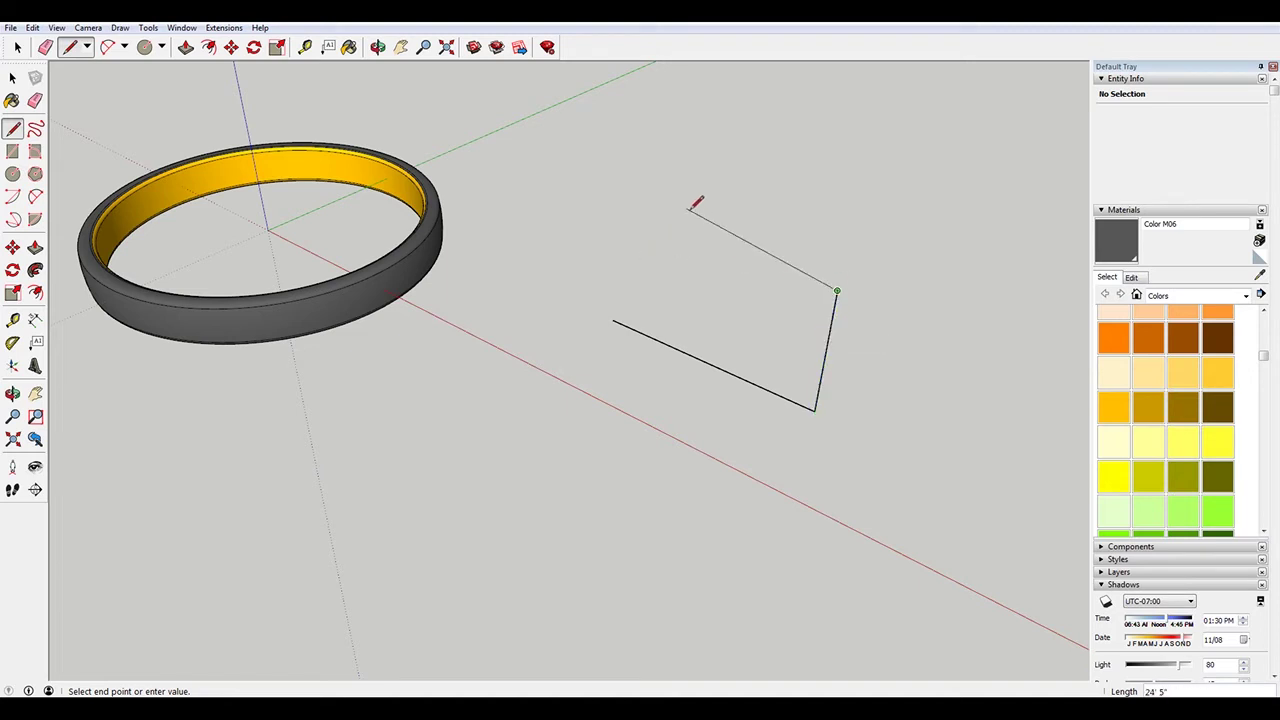
pyautogui.click(616, 208)
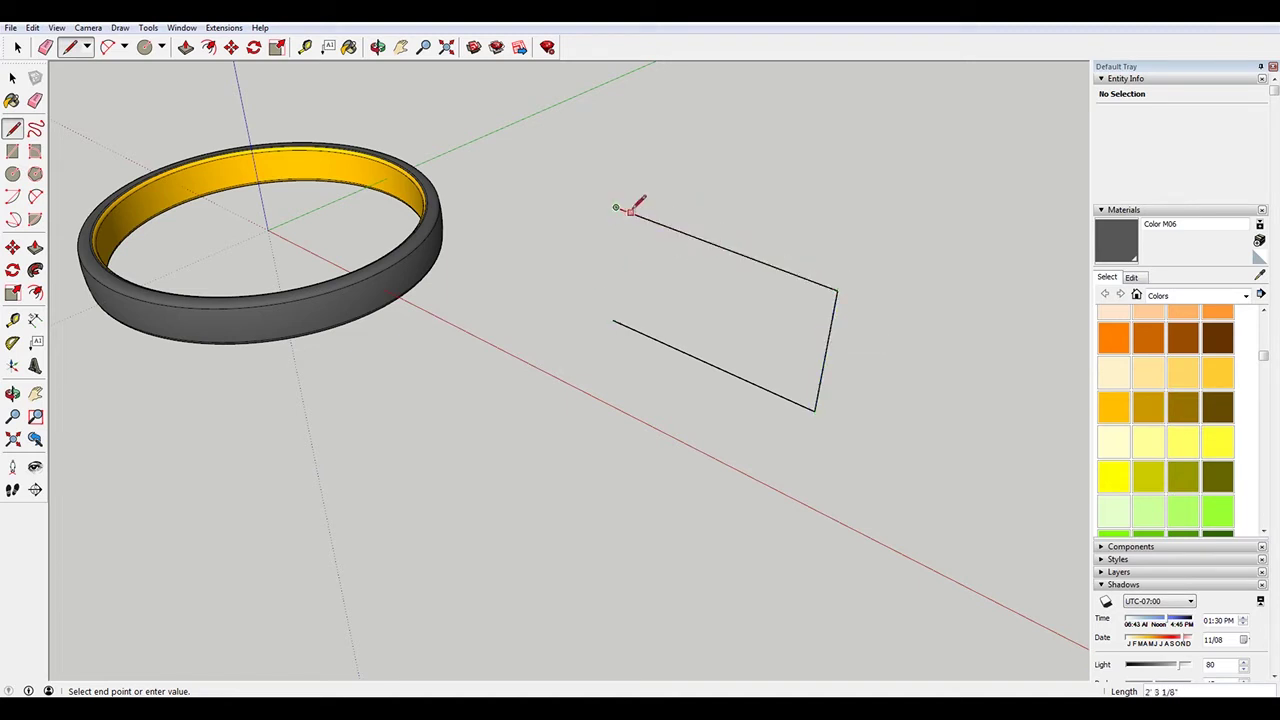
pyautogui.click(612, 320)
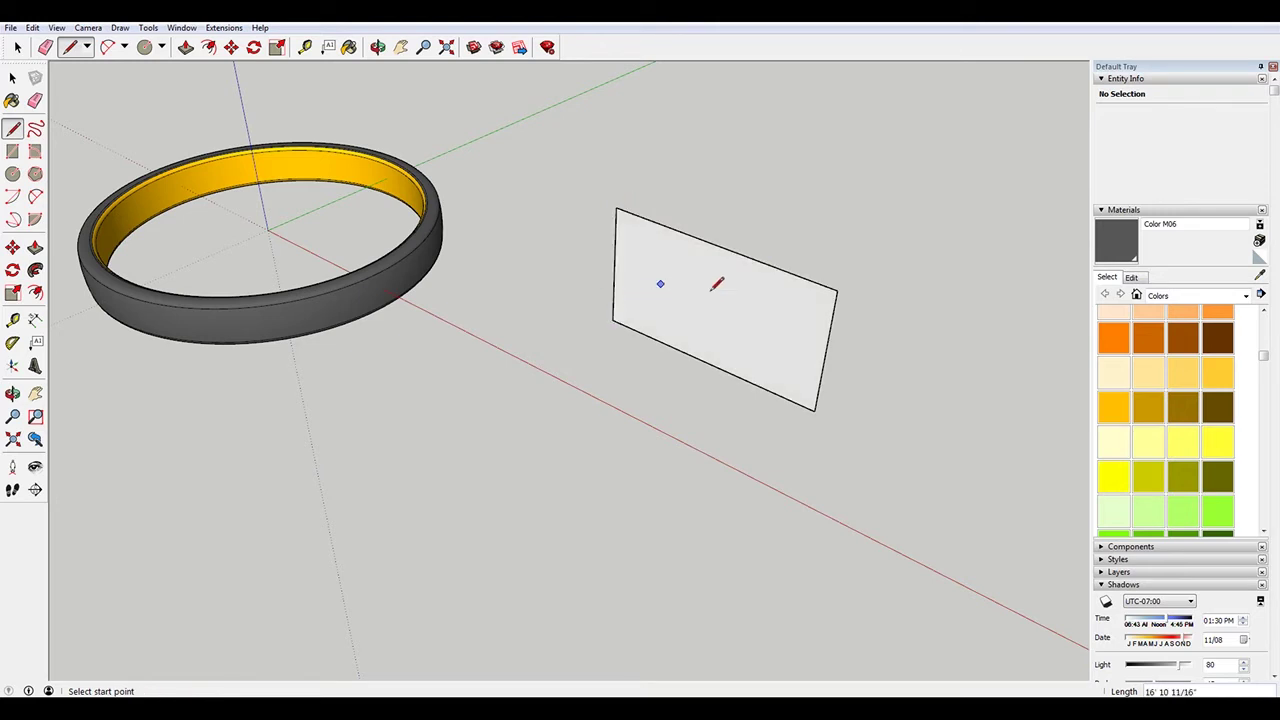
# Round the rectangle's end farthest from the ring with a circle centred on that edge's midpoint, and delete the inner lines and faces
pyautogui.press('c')
pyautogui.click(826, 354)
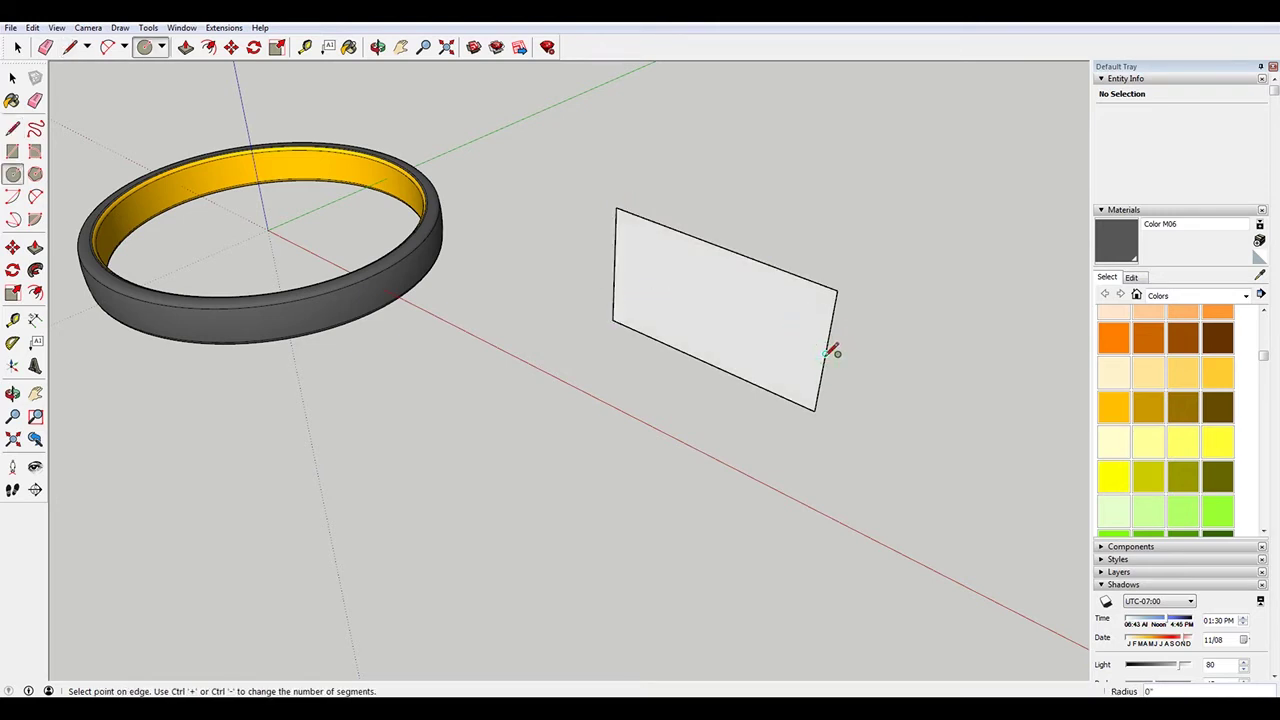
pyautogui.click(837, 291)
pyautogui.press('space')
pyautogui.tripleClick(732, 334)
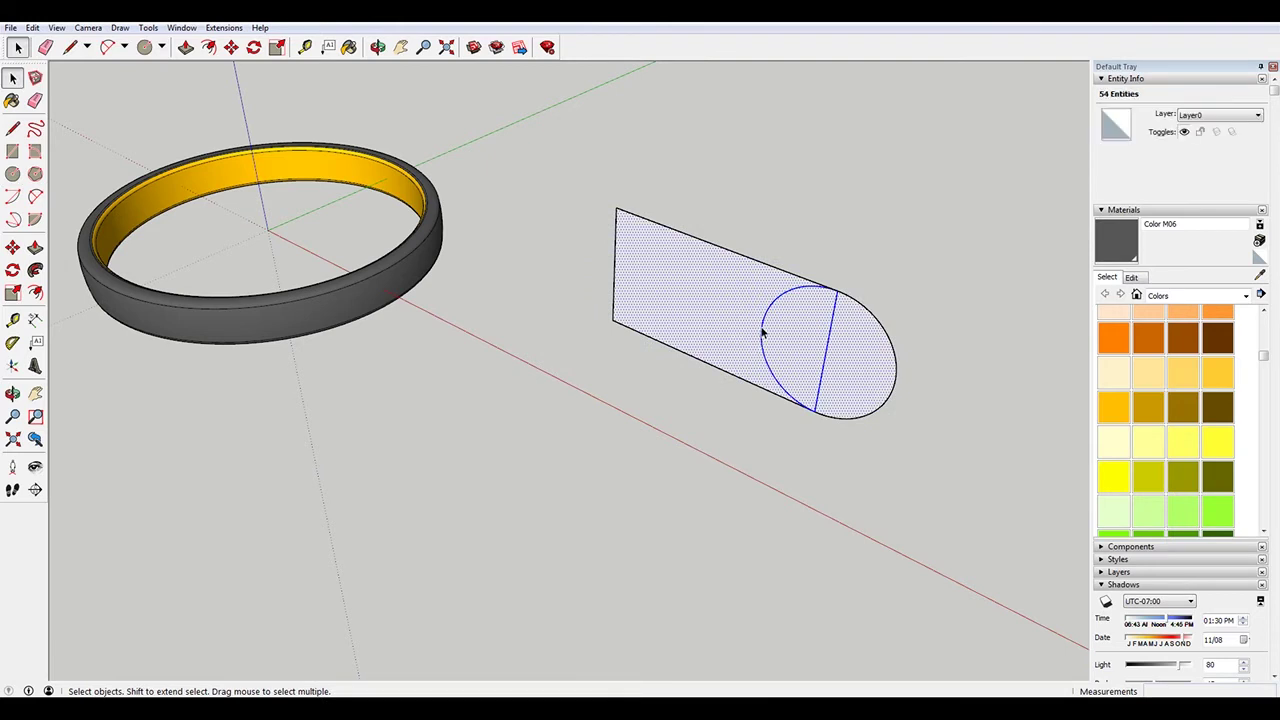
pyautogui.press('Delete')
# Round the end nearest the ring with a 100-sided circle of about 8' 5" radius, and delete the inner lines and faces
pyautogui.press('c')
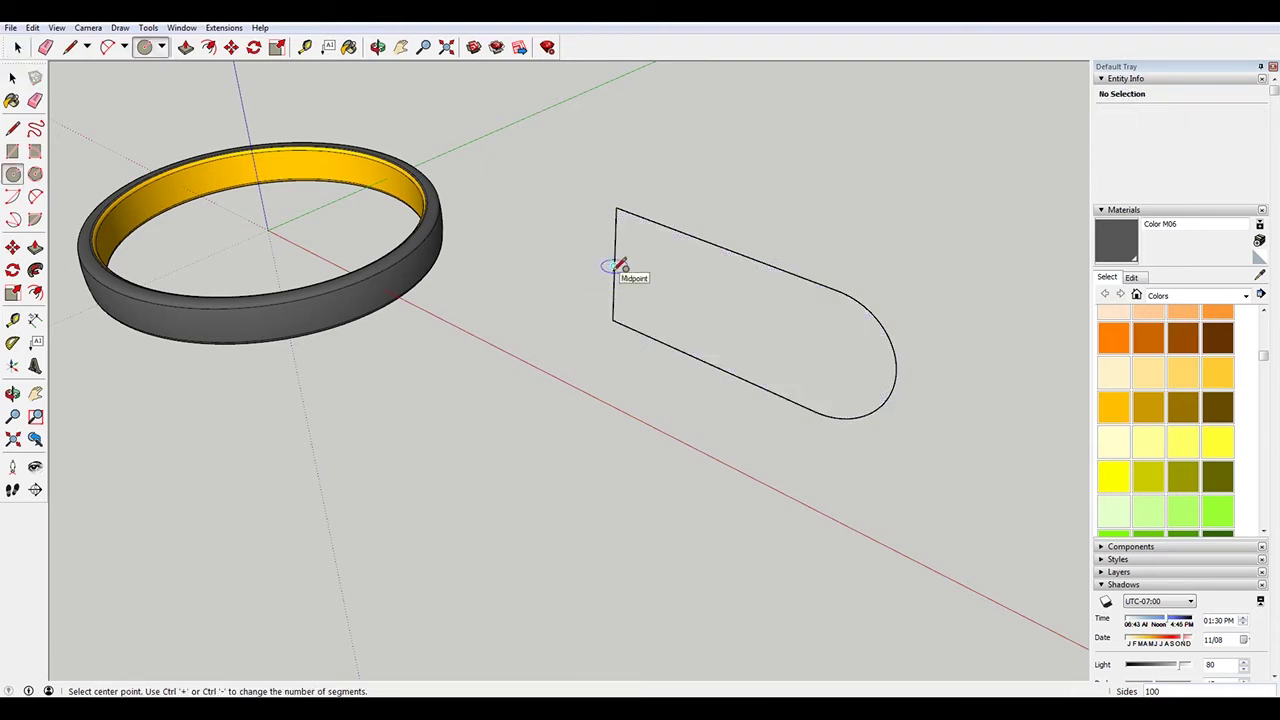
pyautogui.click(614, 266)
pyautogui.click(626, 202)
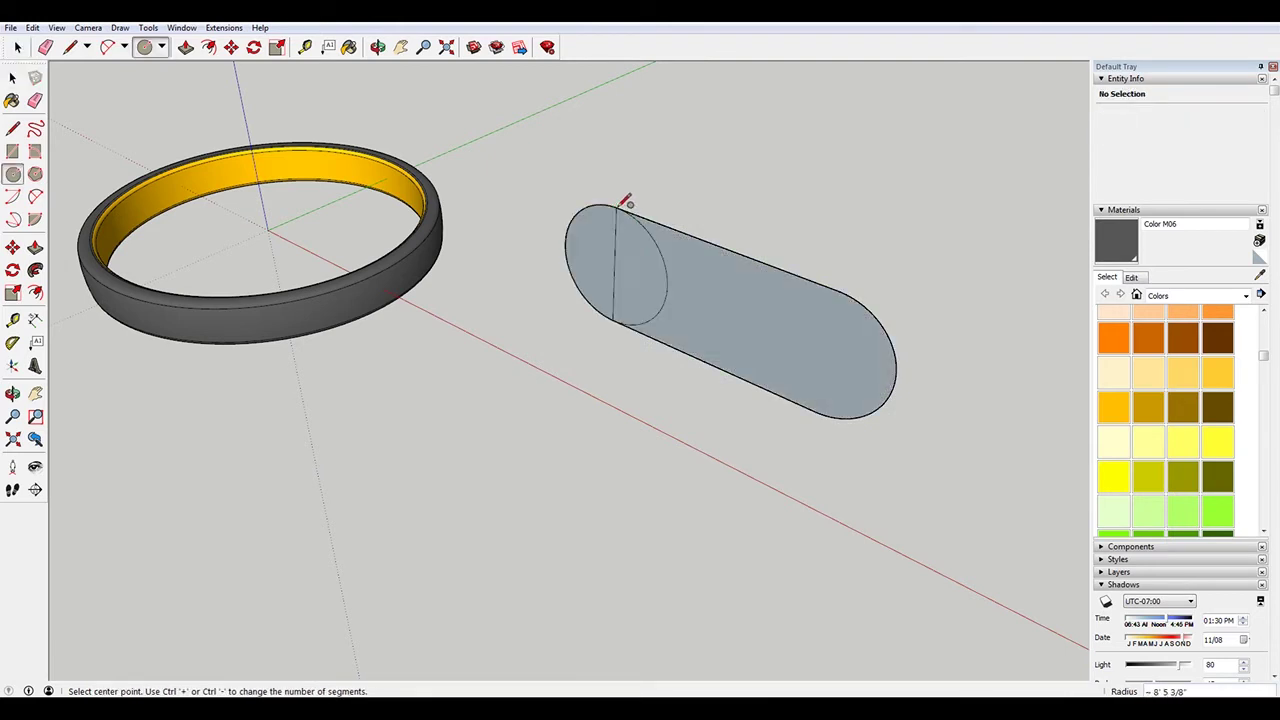
pyautogui.press('space')
pyautogui.moveTo(588, 258); pyautogui.dragTo(602, 258)
pyautogui.press('Delete')
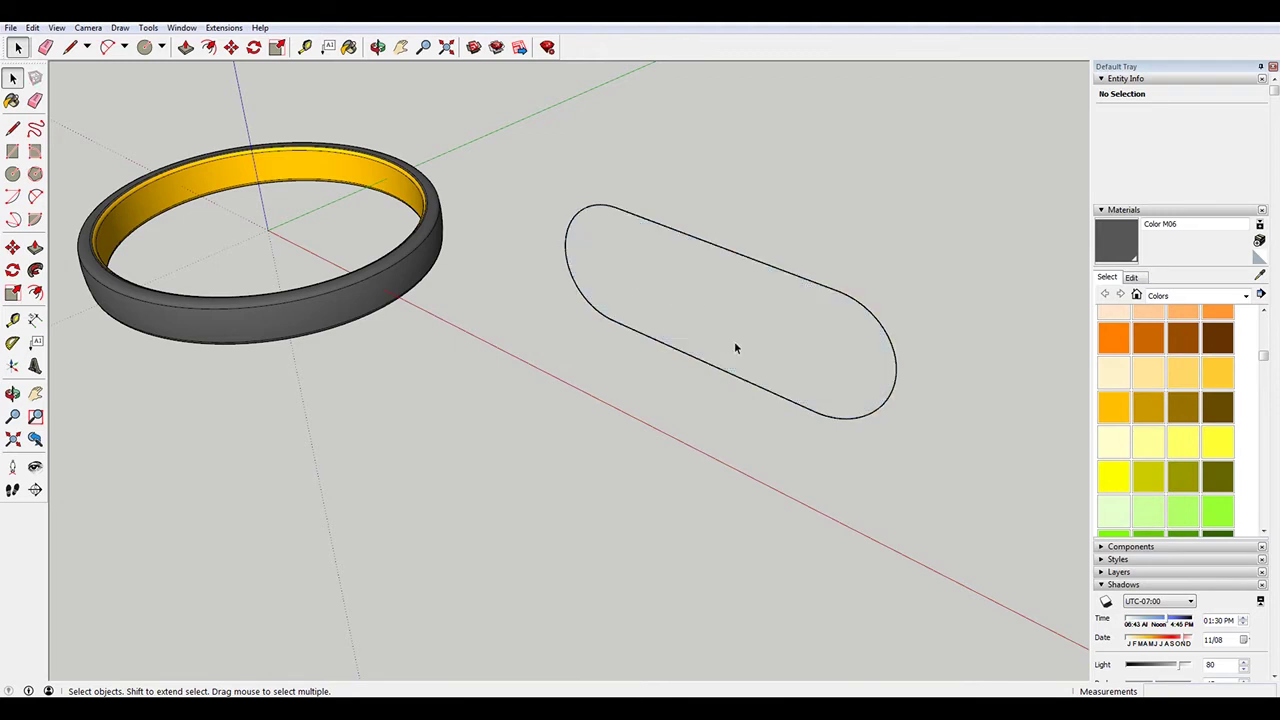
# Draw a 100-sided circle of about 1' 8" radius across the slot outline's upper straight edge, perpendicular to it
pyautogui.moveTo(737, 349); pyautogui.dragTo(649, 260, button='middle')
pyautogui.press('c')
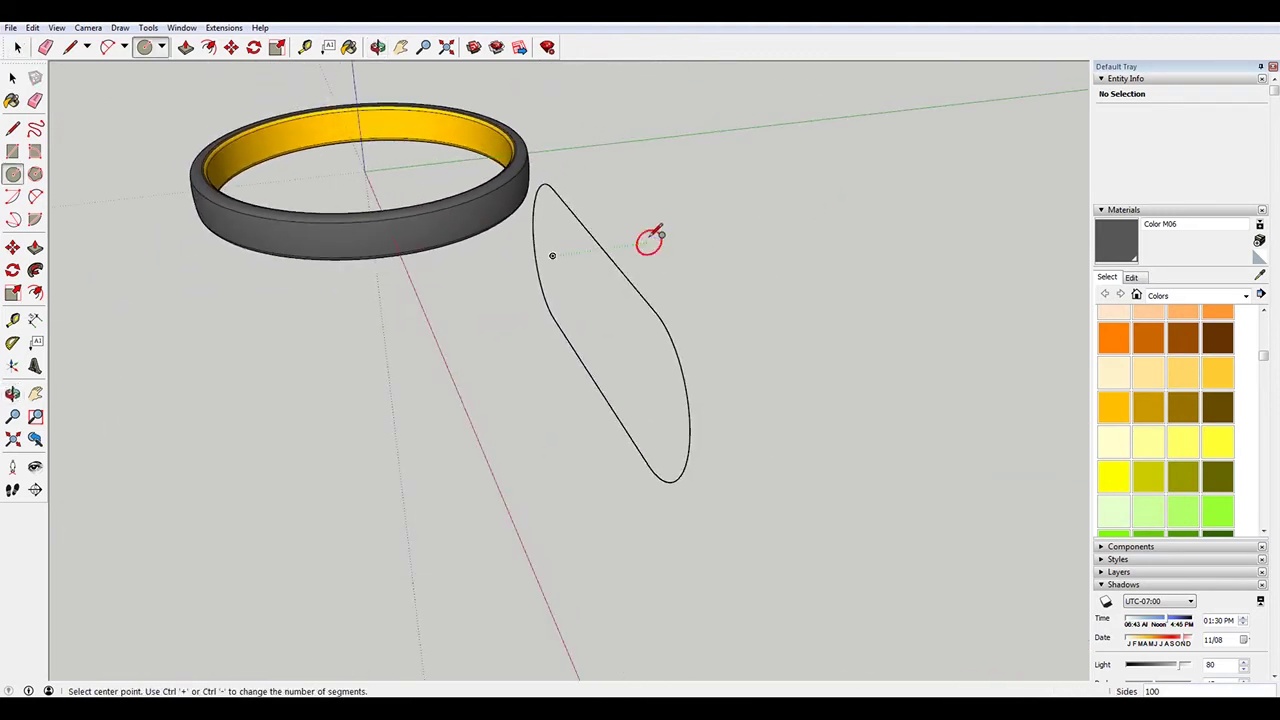
pyautogui.click(594, 244)
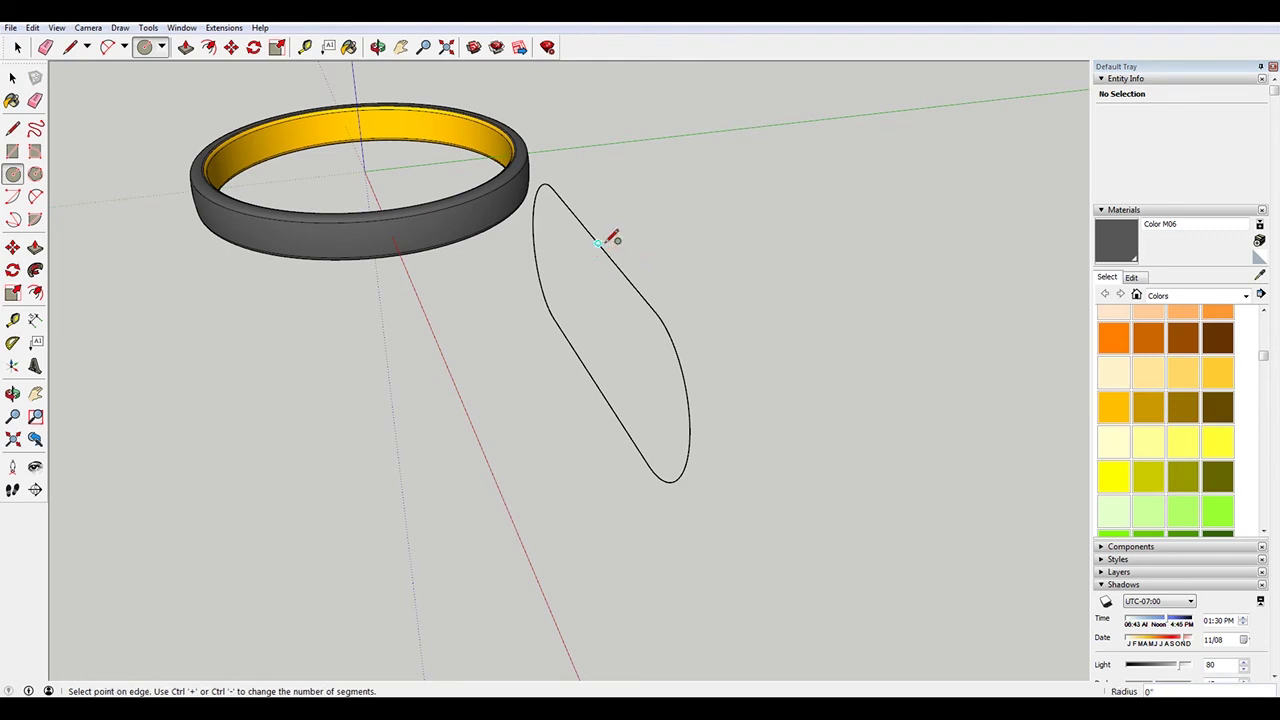
pyautogui.scroll(2, 618, 236)
pyautogui.click(612, 240)
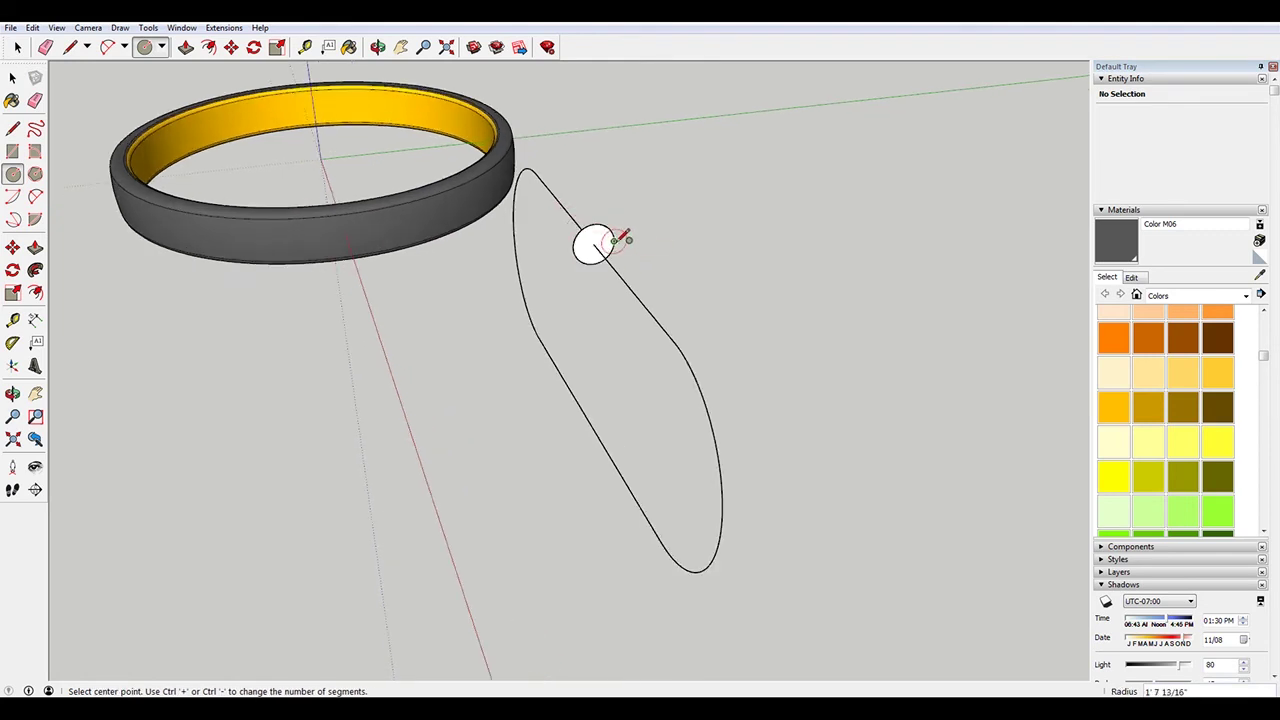
pyautogui.press('space')
# Sweep the circle face around the complete slot outline with Follow Me, using both straight edges and both rounded ends as the path
pyautogui.moveTo(414, 309); pyautogui.dragTo(657, 257, button='middle')
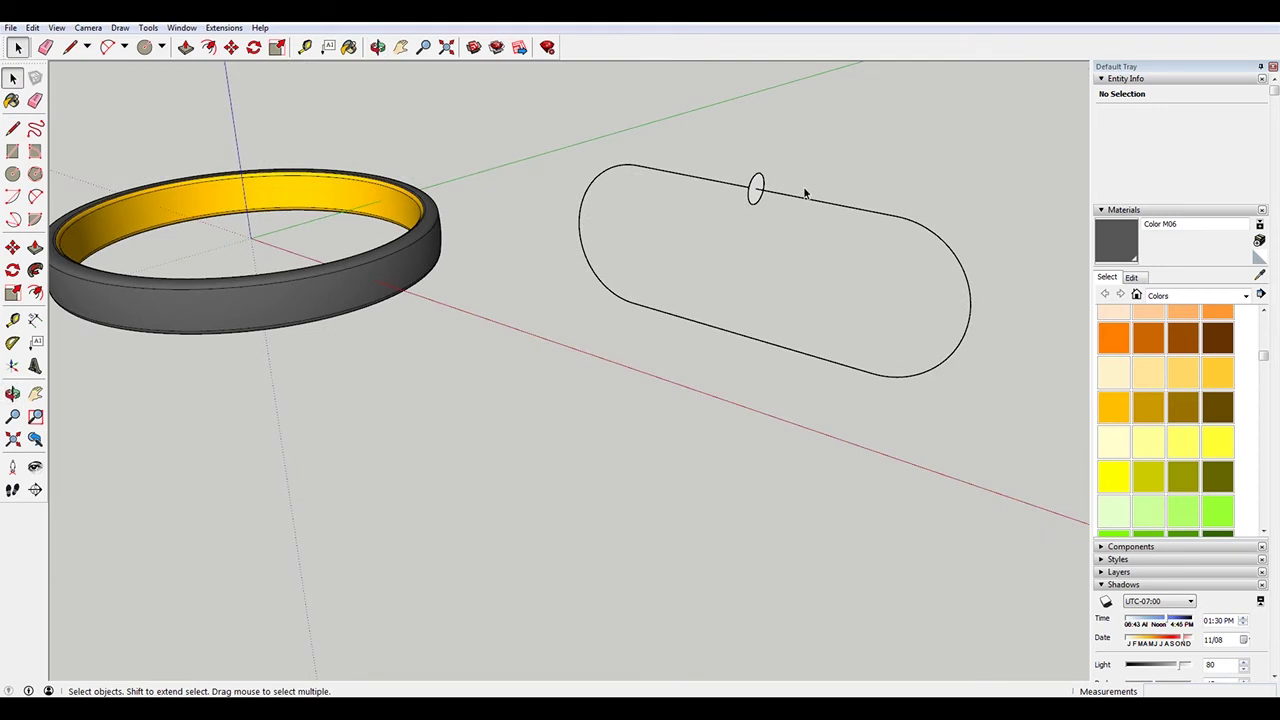
pyautogui.scroll(1, 804, 200)
pyautogui.moveTo(1024, 459); pyautogui.dragTo(764, 176)
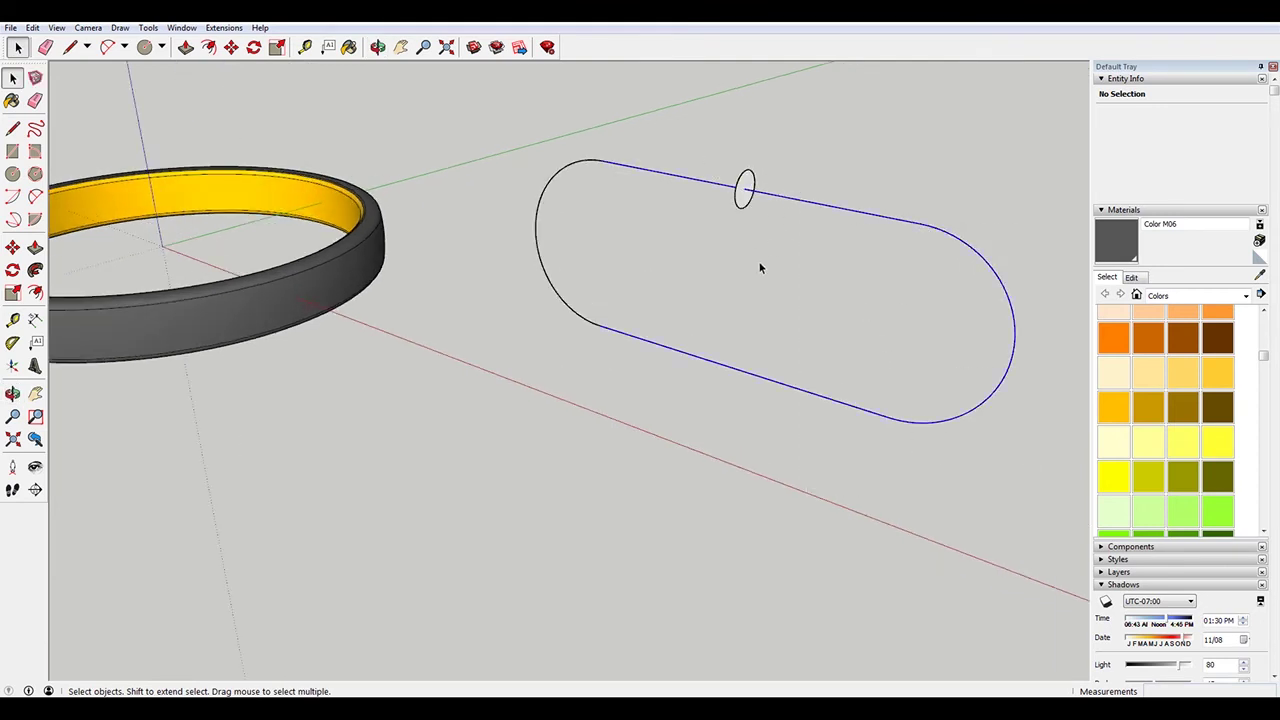
pyautogui.keyDown('ctrl'); pyautogui.moveTo(621, 387); pyautogui.dragTo(611, 352); pyautogui.keyUp('ctrl')
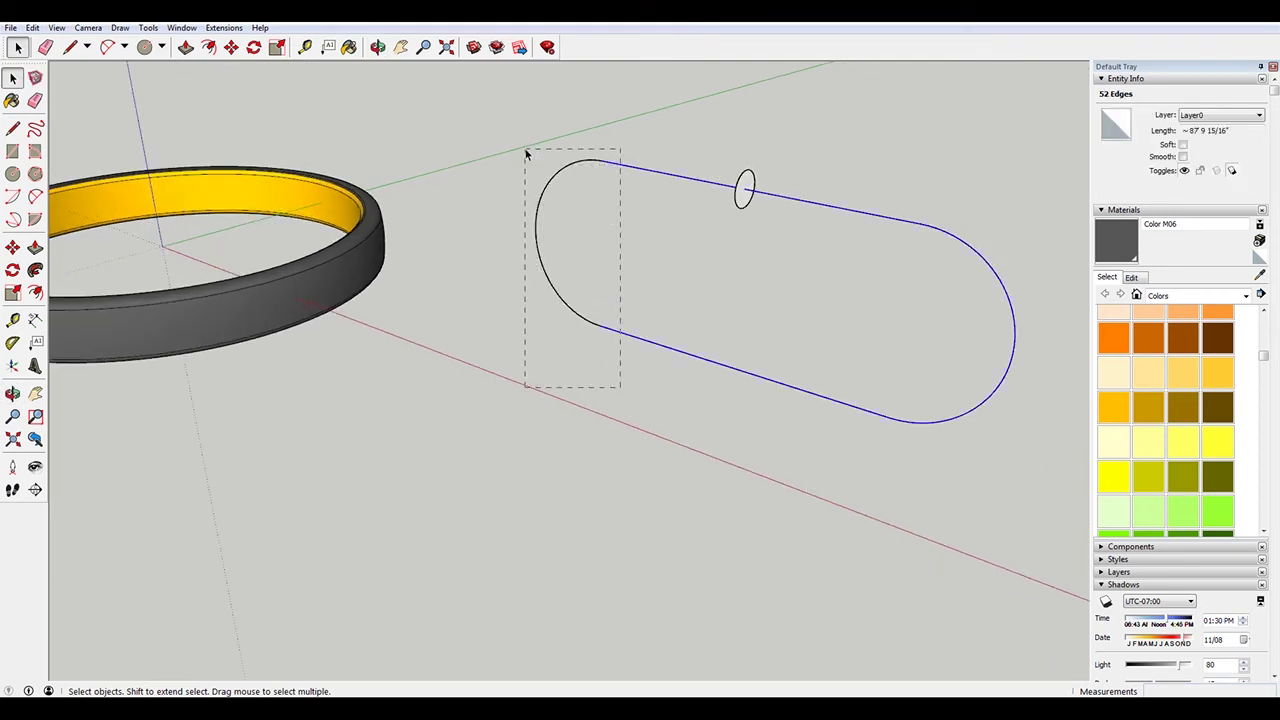
pyautogui.keyDown('shift'); pyautogui.click(558, 183); pyautogui.keyUp('shift')
pyautogui.moveTo(980, 476); pyautogui.dragTo(877, 251)
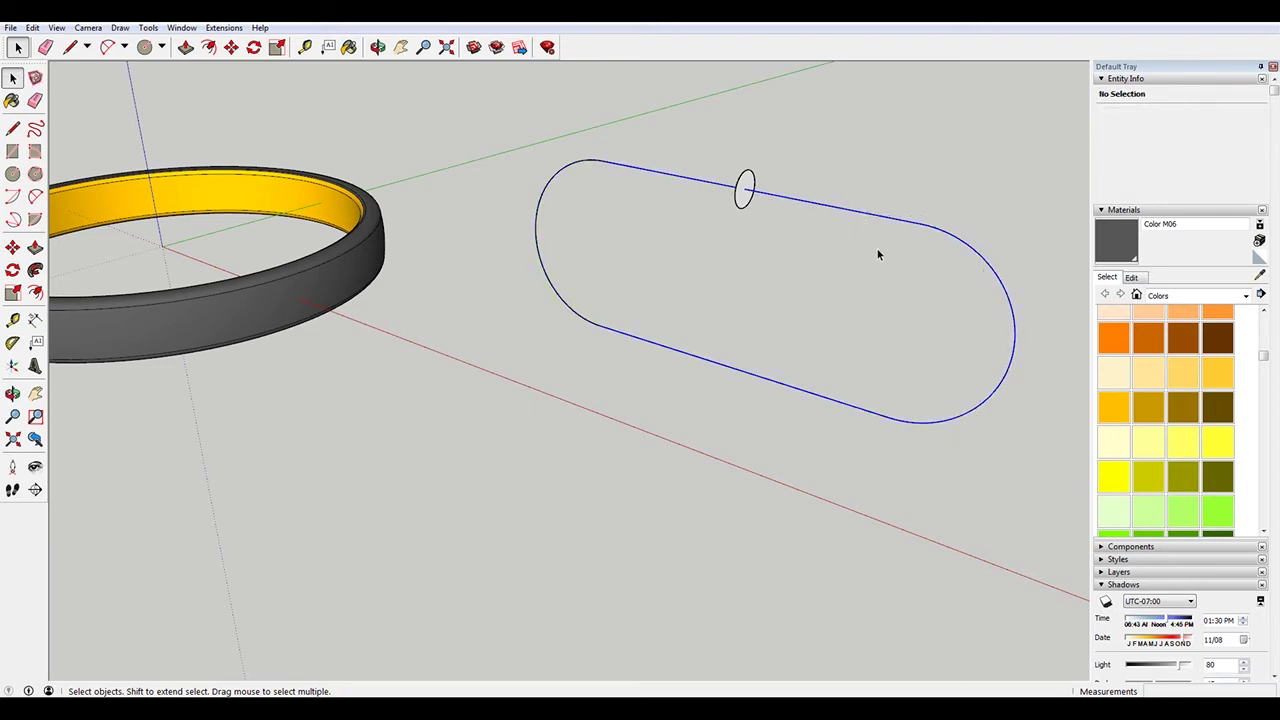
pyautogui.click(1047, 502)
pyautogui.moveTo(855, 188); pyautogui.dragTo(855, 190)
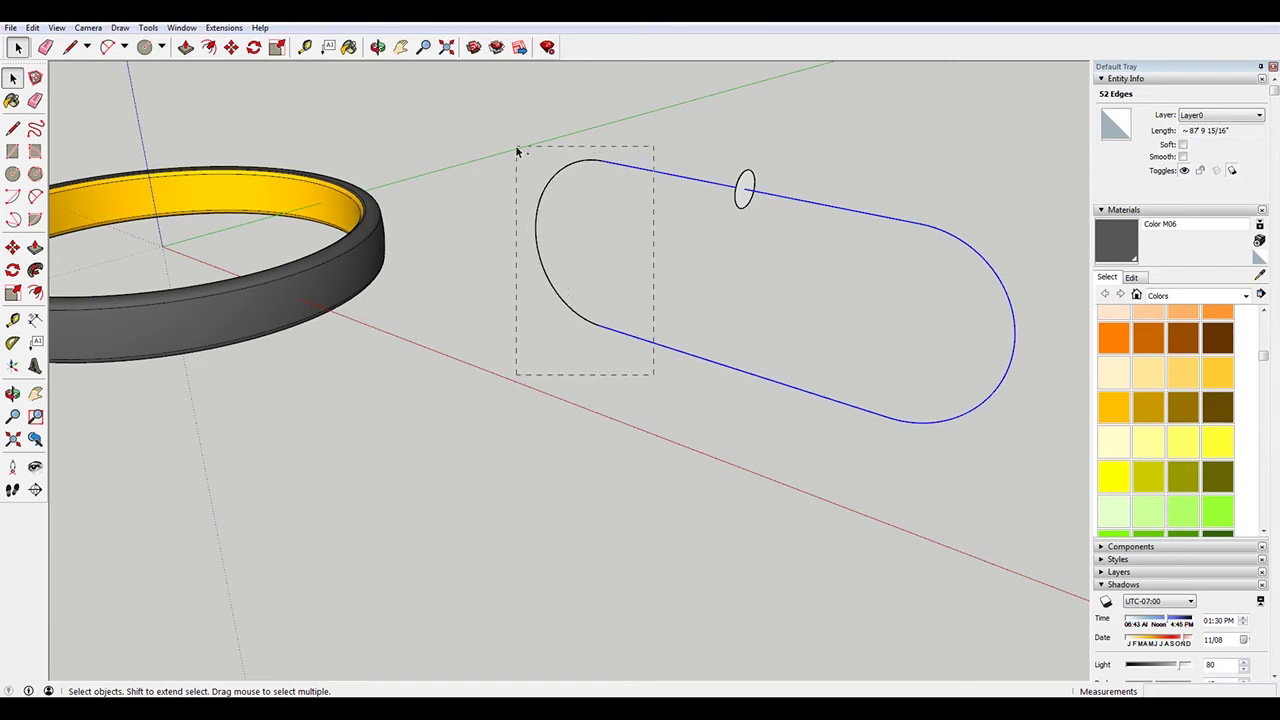
pyautogui.keyDown('shift'); pyautogui.click(640, 330); pyautogui.keyUp('shift')
pyautogui.moveTo(664, 384); pyautogui.dragTo(519, 222)
pyautogui.moveTo(503, 155); pyautogui.dragTo(503, 155)
pyautogui.keyDown('shift'); pyautogui.click(987, 281); pyautogui.keyUp('shift')
pyautogui.click(150, 28)
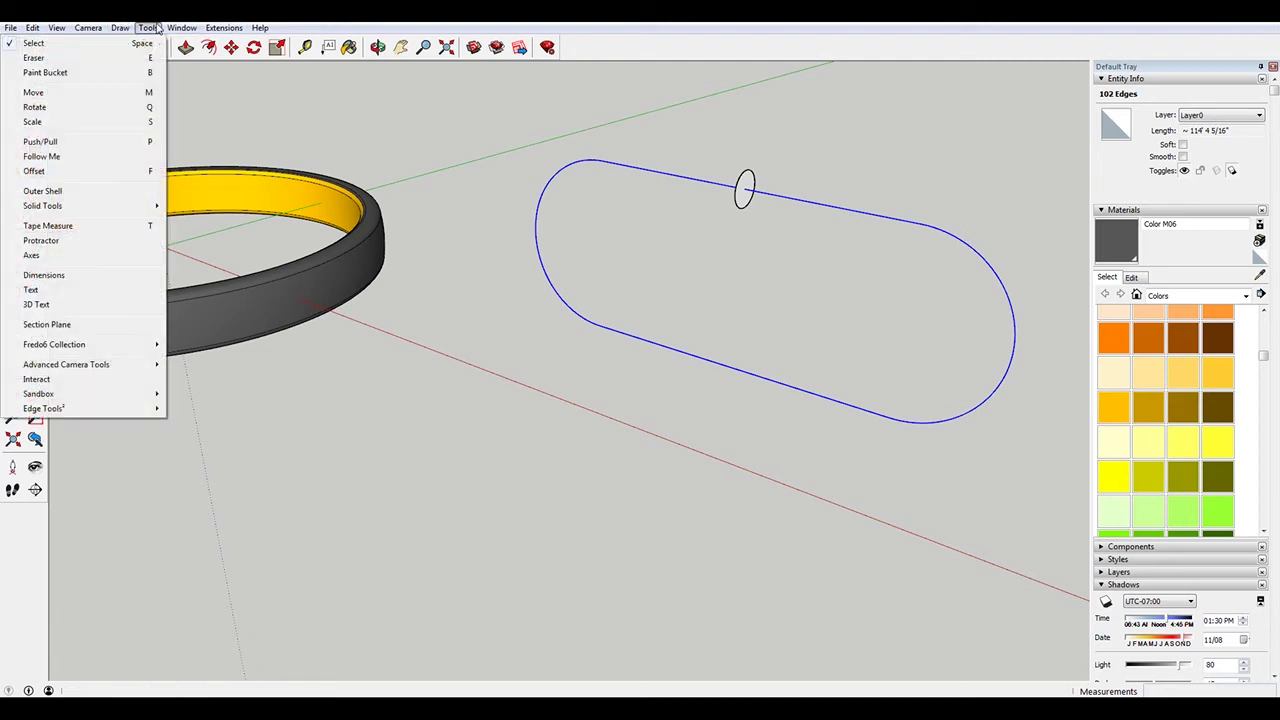
pyautogui.click(66, 157)
pyautogui.click(747, 188)
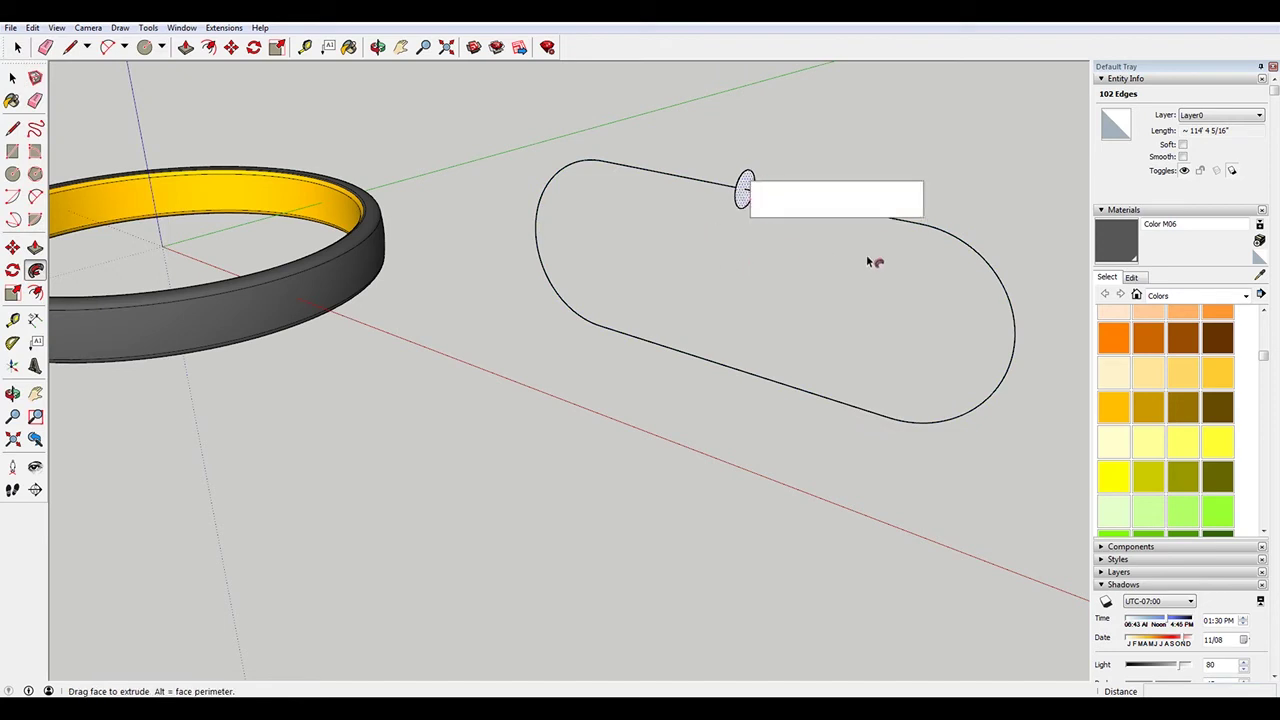
# Paint the entire swept slot-shaped tube dark grey with Color M06
pyautogui.moveTo(843, 238); pyautogui.dragTo(700, 296, button='middle')
pyautogui.press('space')
pyautogui.tripleClick(769, 253)
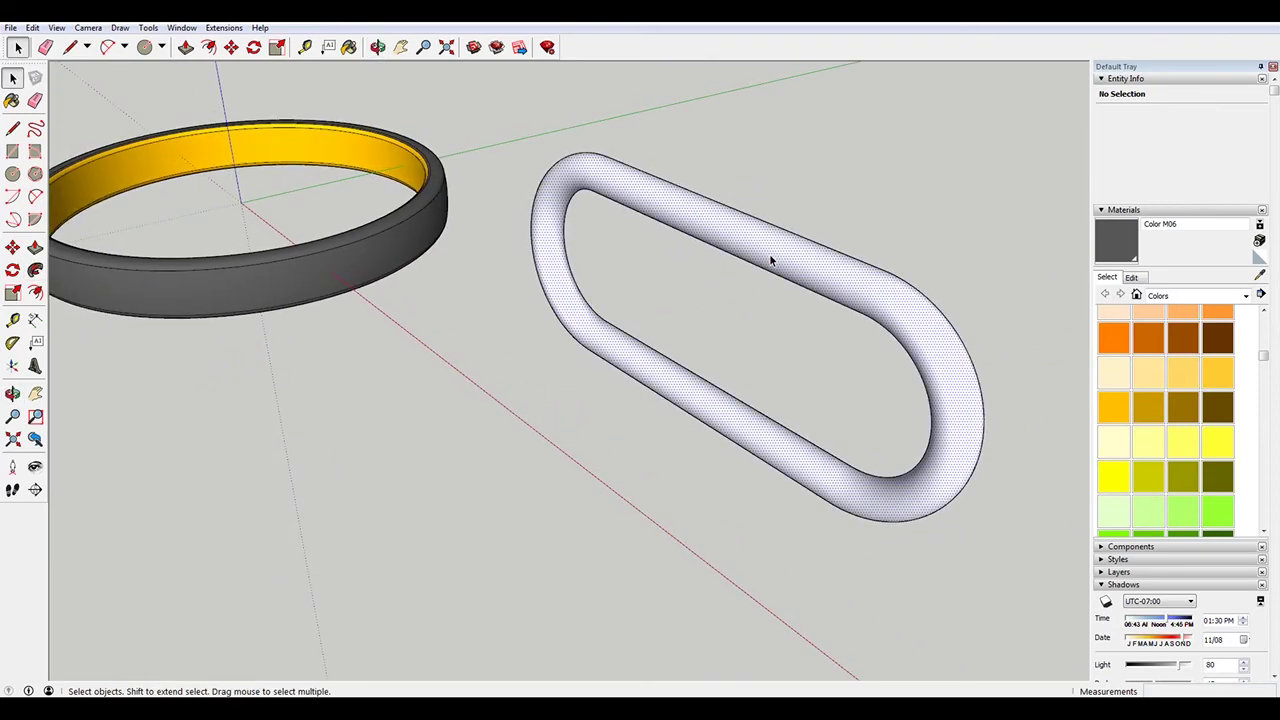
pyautogui.press('b')
pyautogui.click(780, 247)
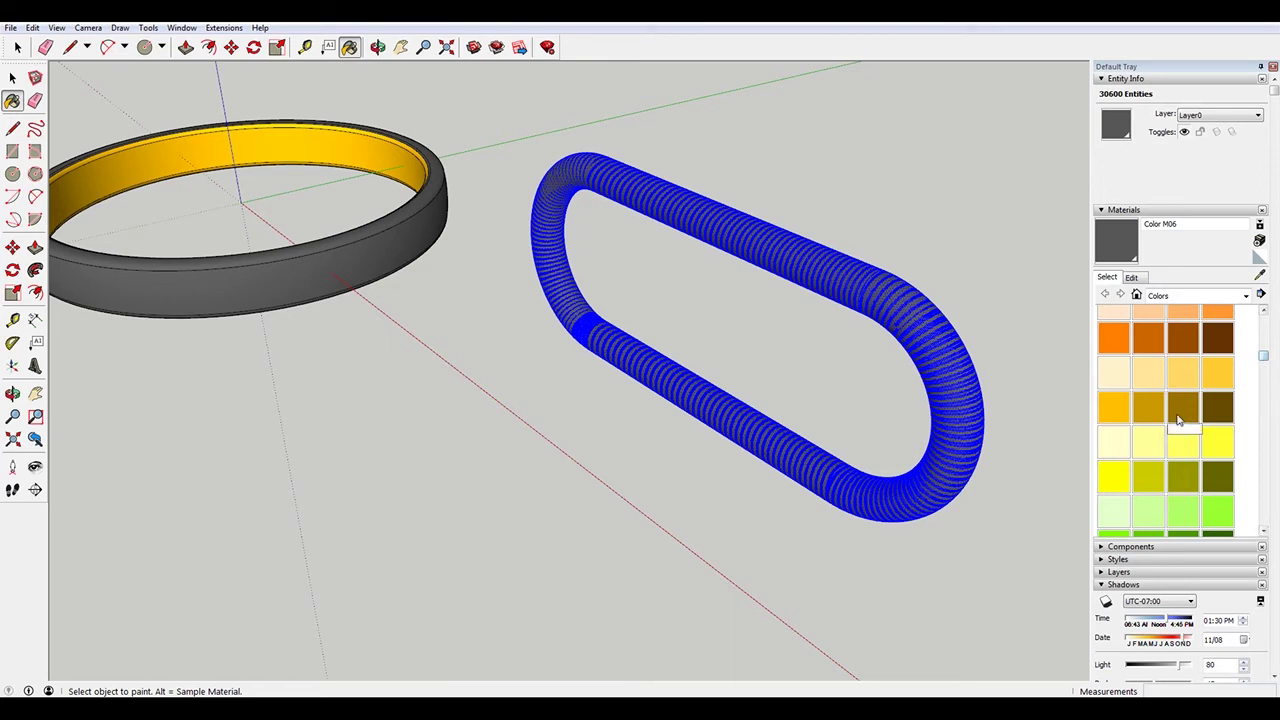
# Make the selected tube geometry a component with the definition name Link
pyautogui.press('space')
pyautogui.click(500, 352)
pyautogui.scroll(-3, 514, 356)
pyautogui.moveTo(516, 360); pyautogui.dragTo(760, 271, button='middle')
pyautogui.rightClick(760, 271)
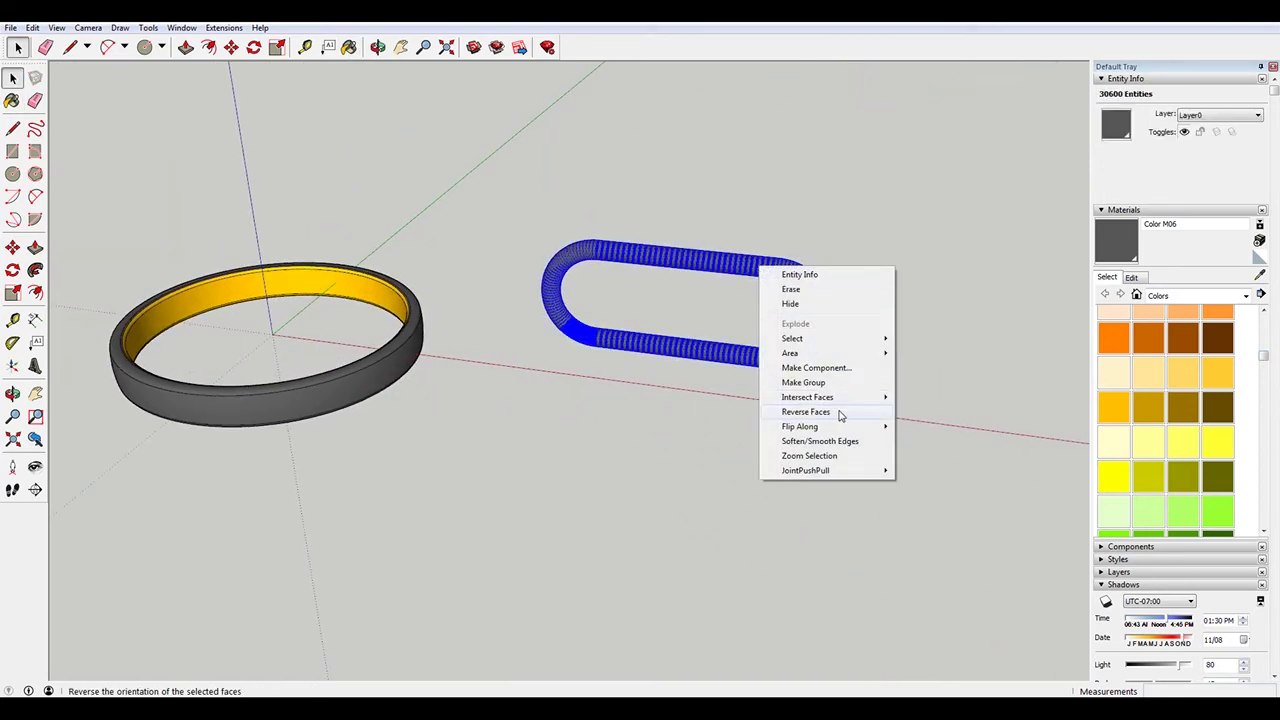
pyautogui.click(853, 369)
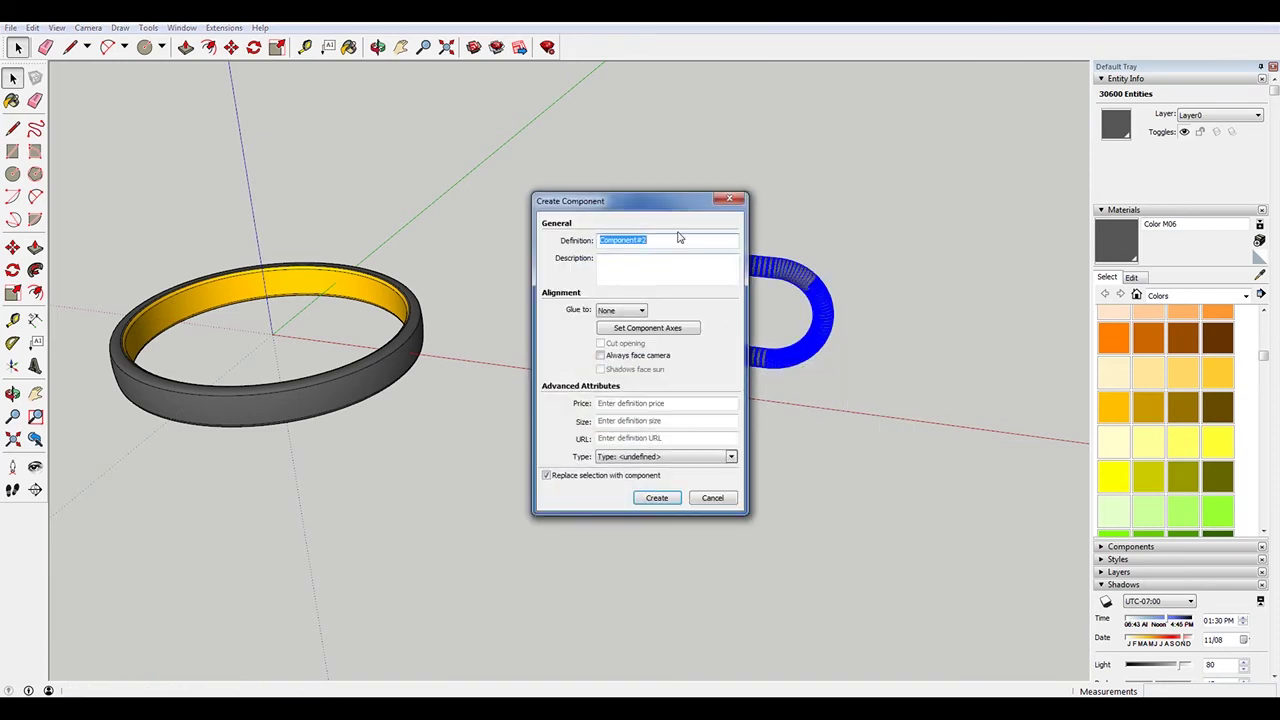
pyautogui.write('link')
pyautogui.press('Return')
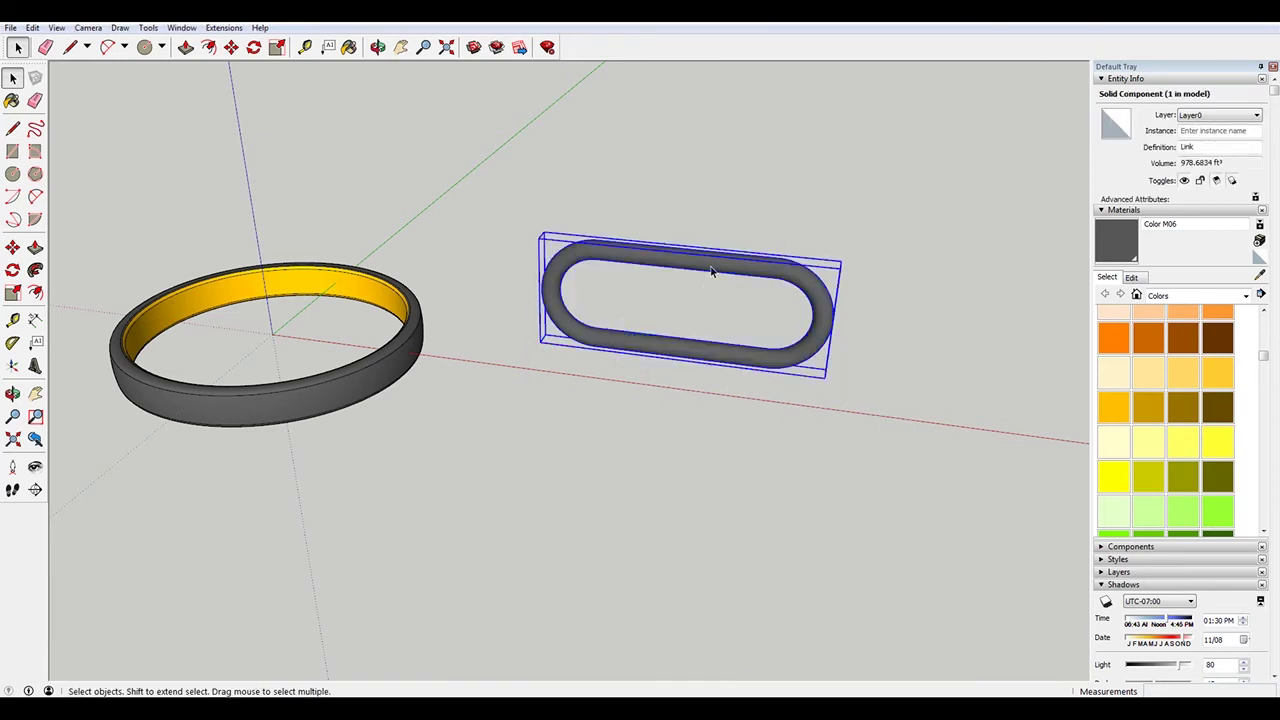
# Open the Link component for editing and scale its tube uniformly about the centre to 0.50
pyautogui.doubleClick(711, 268)
pyautogui.moveTo(495, 200); pyautogui.dragTo(977, 404)
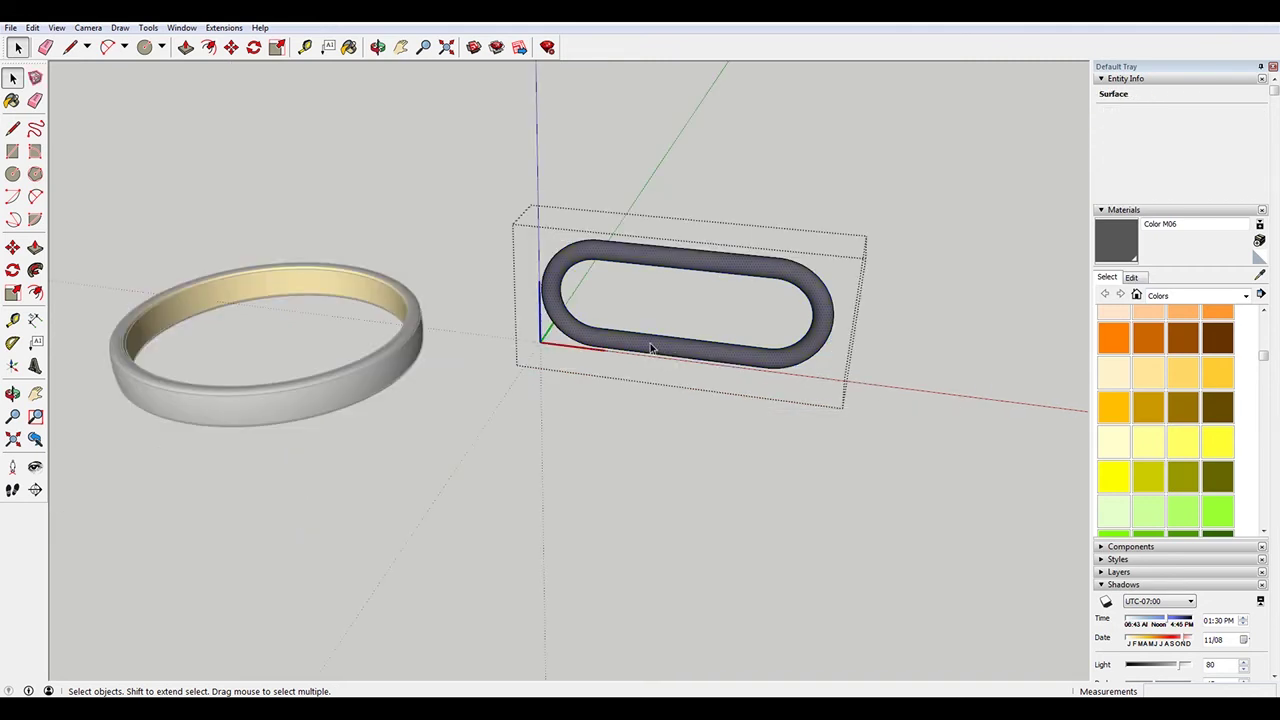
pyautogui.press('s')
pyautogui.scroll(5, 558, 293)
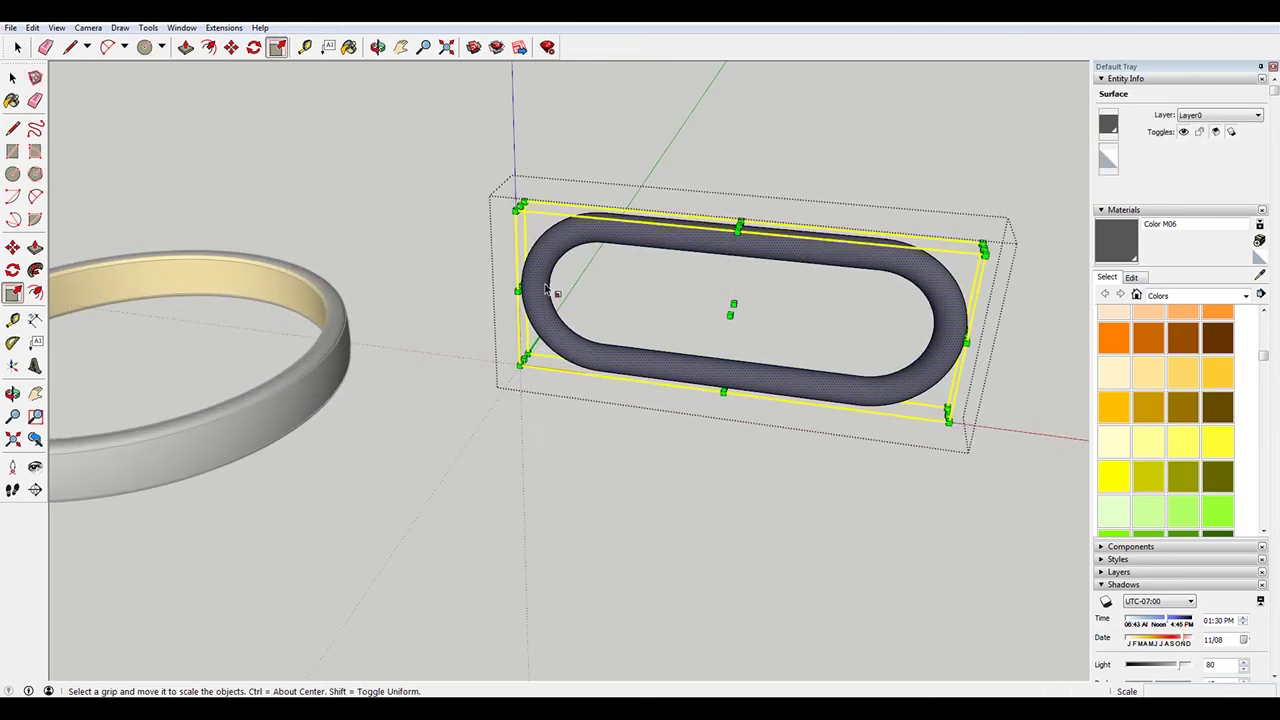
pyautogui.moveTo(513, 291); pyautogui.dragTo(857, 334)
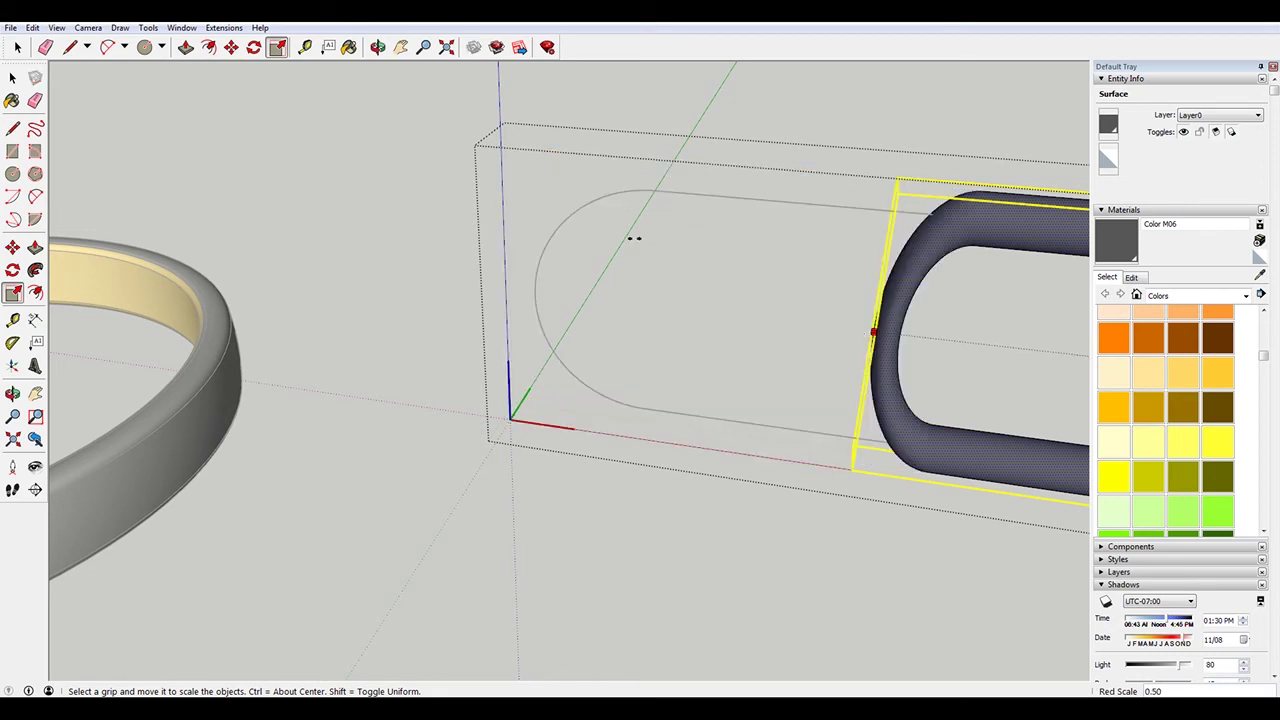
pyautogui.press('Escape')
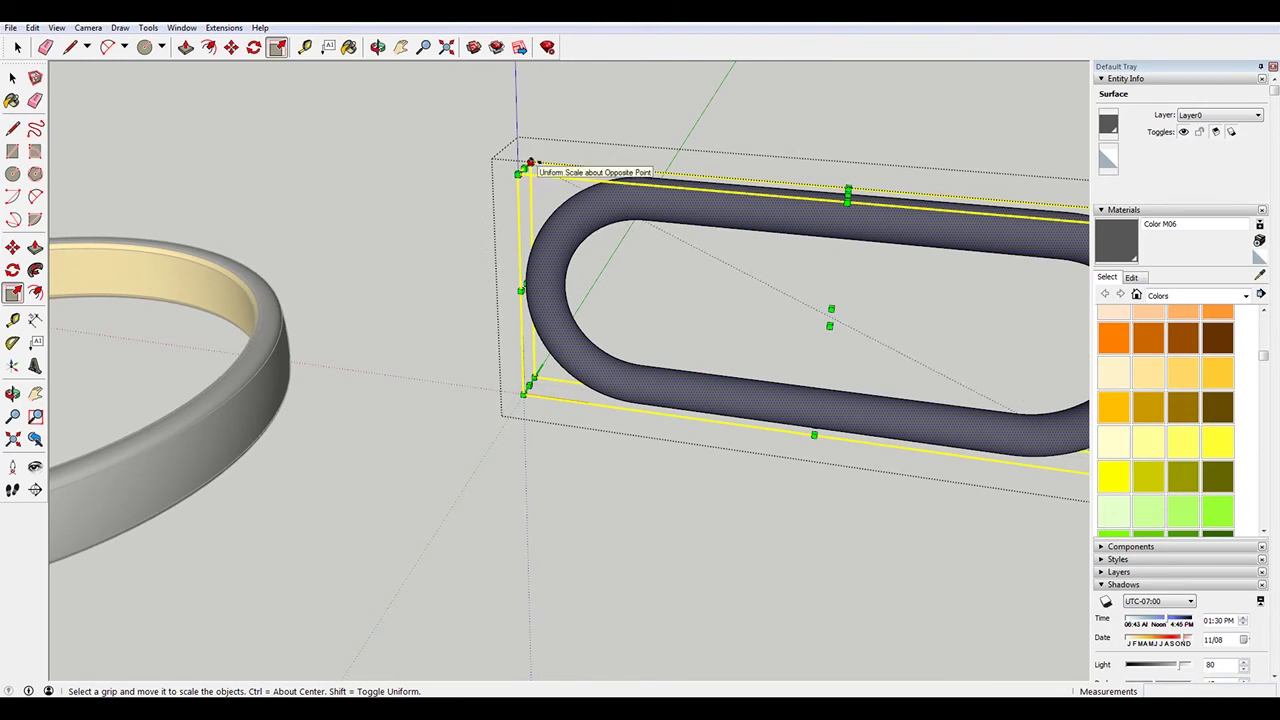
pyautogui.moveTo(530, 165); pyautogui.dragTo(552, 188)
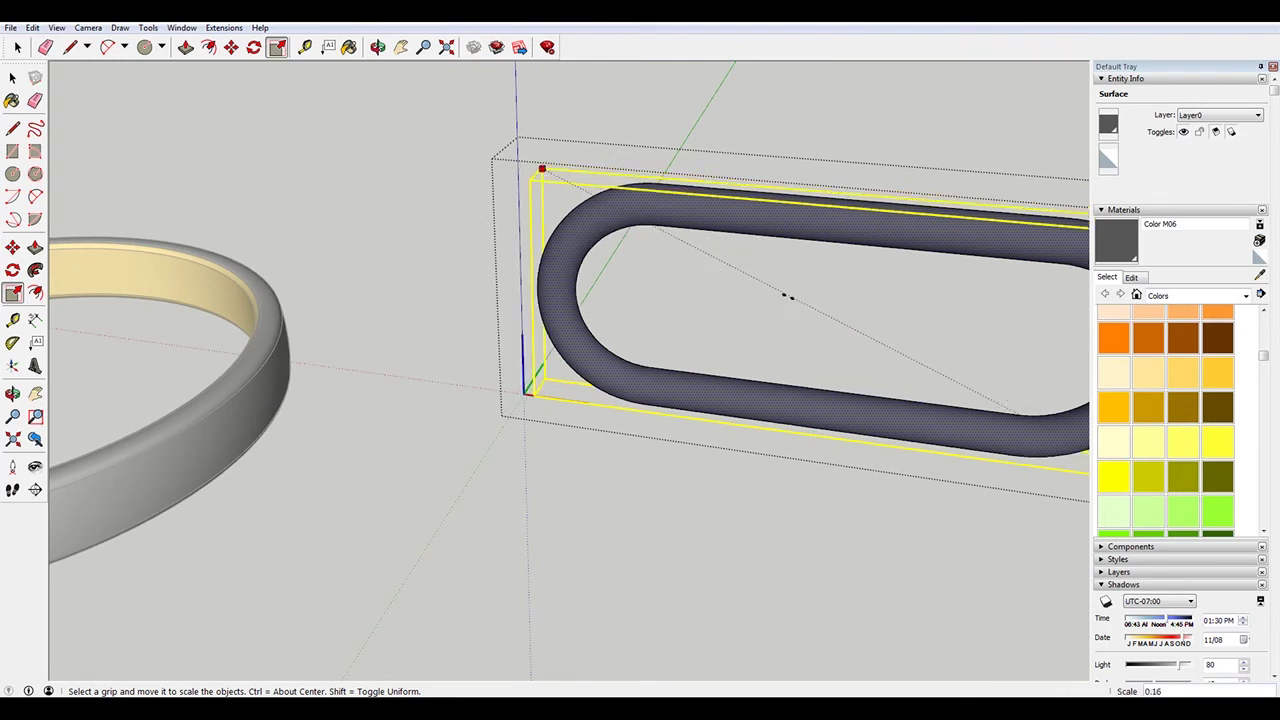
pyautogui.moveTo(788, 296); pyautogui.dragTo(830, 317)
pyautogui.moveTo(759, 254); pyautogui.dragTo(731, 228)
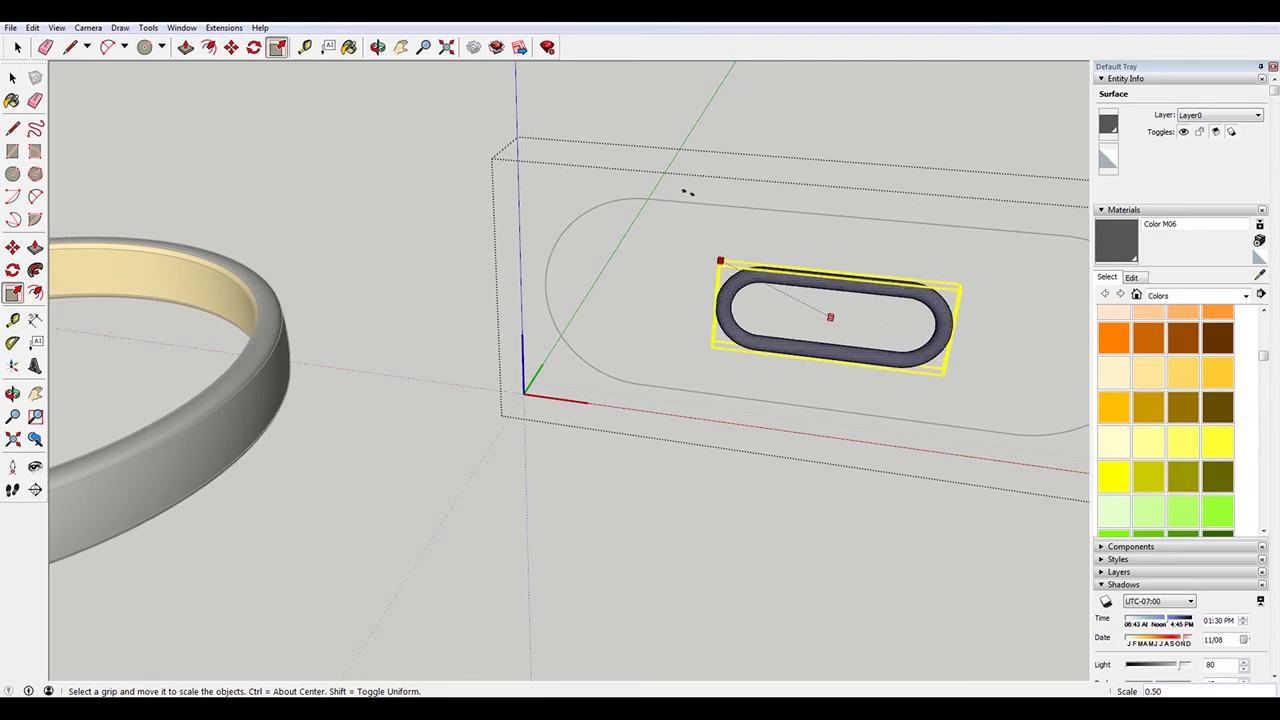
pyautogui.moveTo(686, 192); pyautogui.dragTo(687, 193)
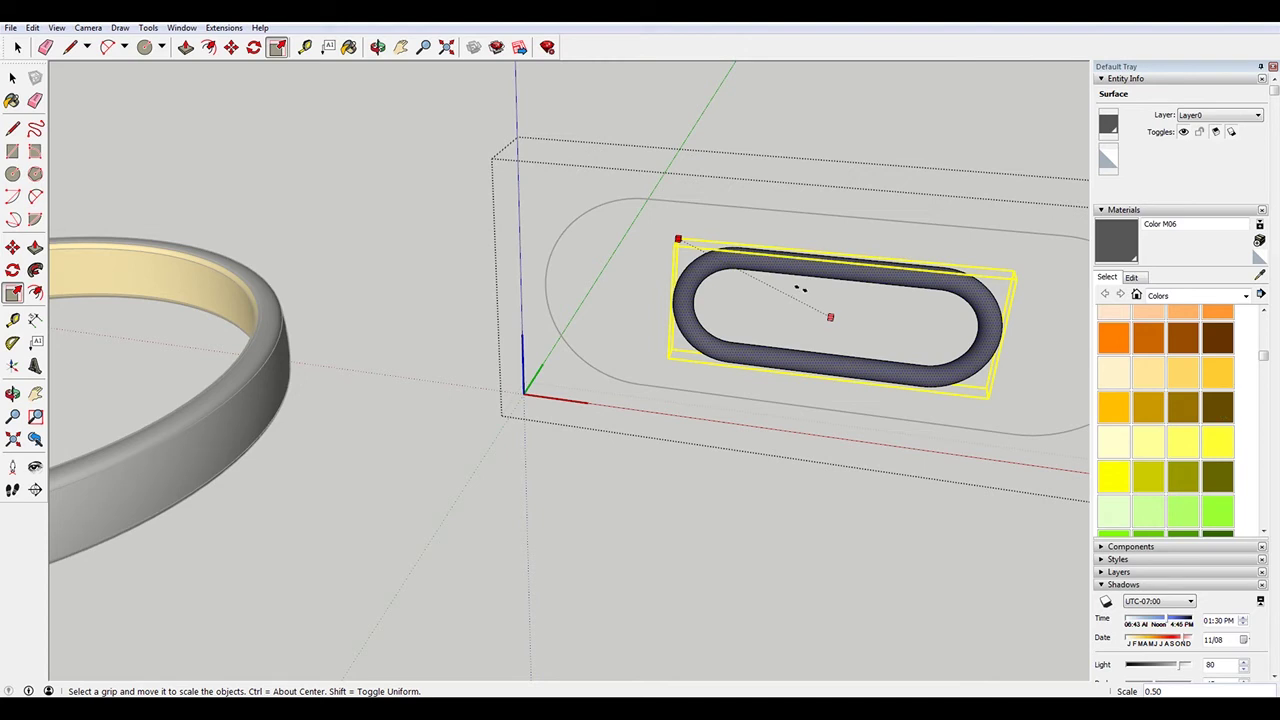
pyautogui.press('space')
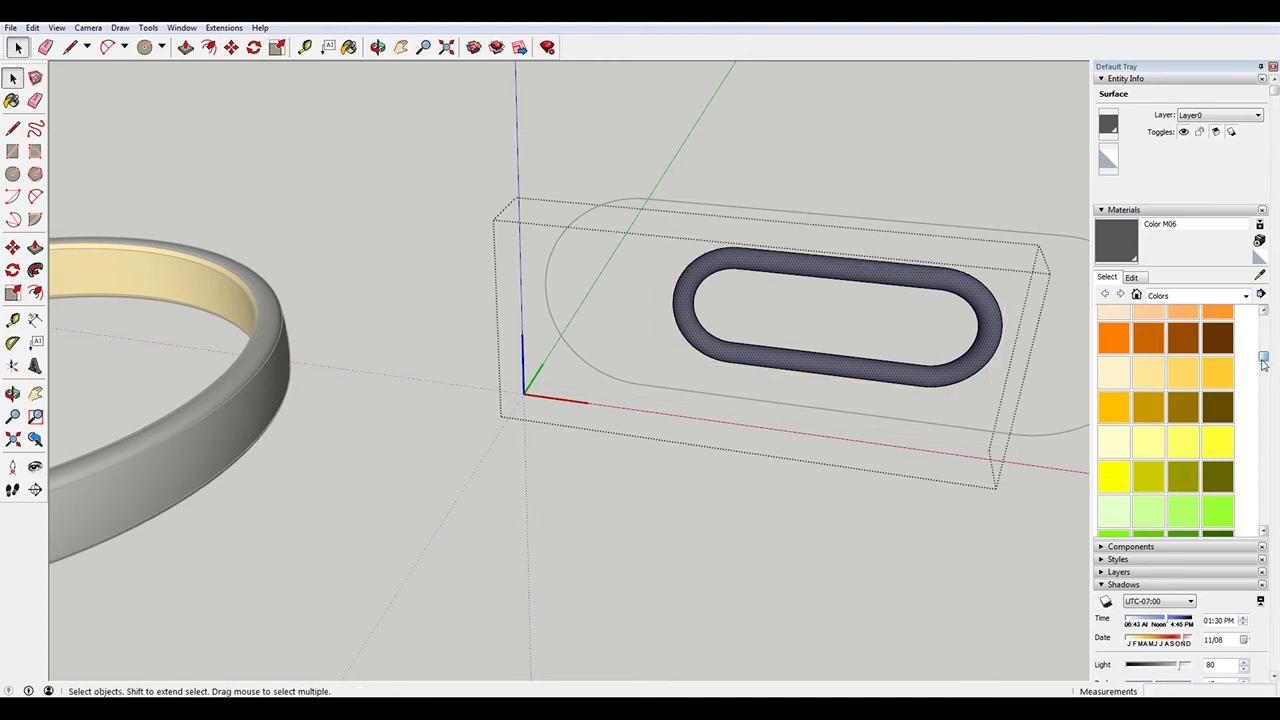
# Repaint the link's tube medium grey with Color M04 and leave the component
pyautogui.scroll(-10, 1262, 471)
pyautogui.scroll(-3, 1253, 483)
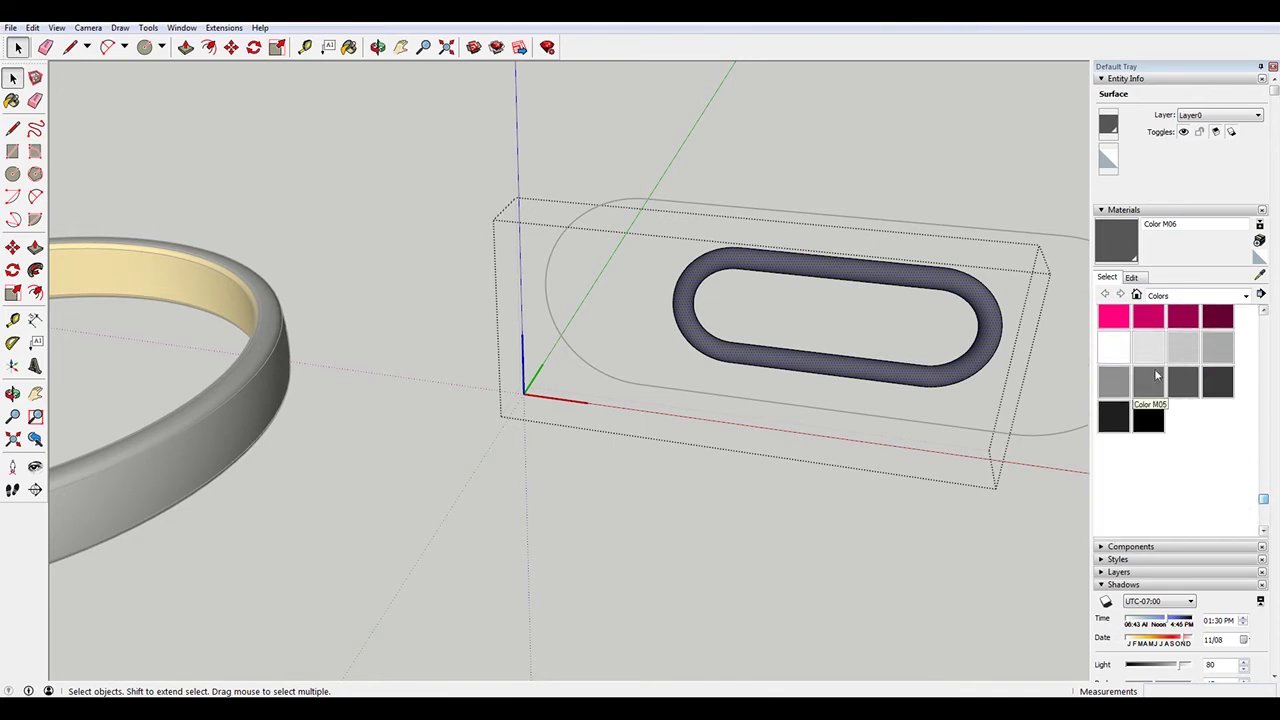
pyautogui.click(1183, 347)
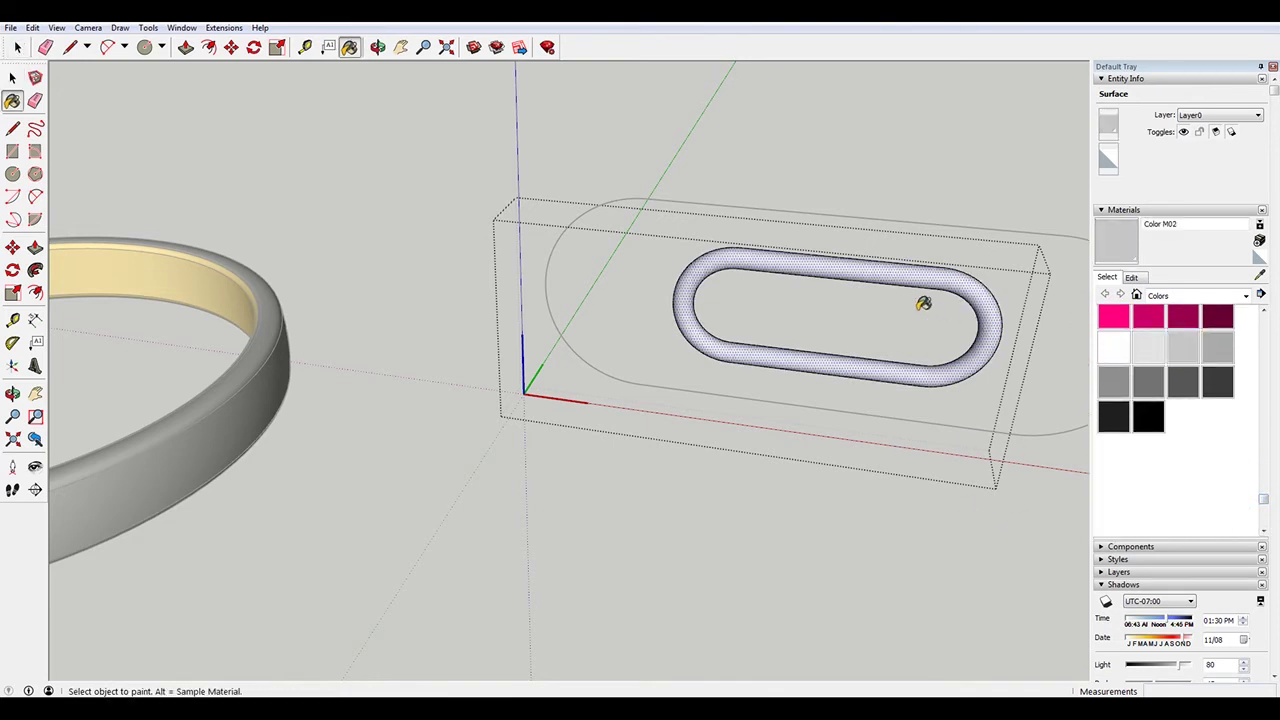
pyautogui.click(1106, 387)
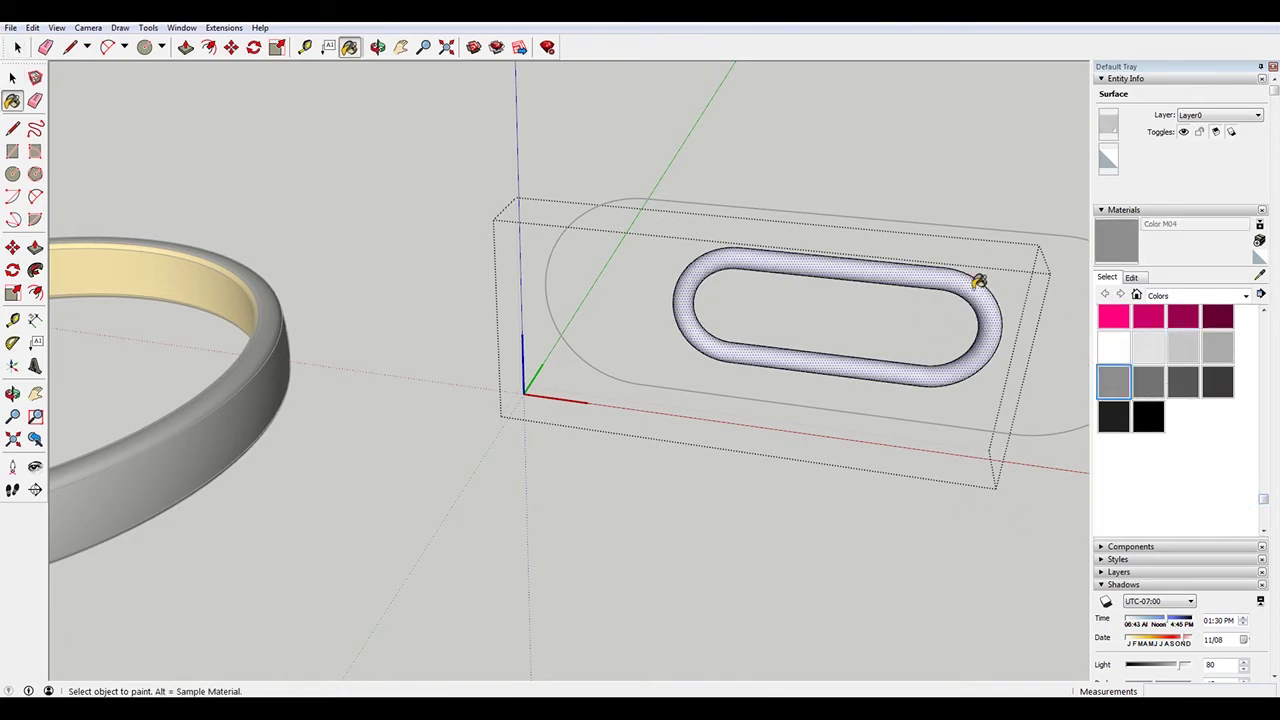
pyautogui.click(722, 268)
pyautogui.press('space')
pyautogui.click(745, 157)
# Delete the leftover slot outline around the link, both its rounded ends and its two straight edges
pyautogui.scroll(-4, 701, 180)
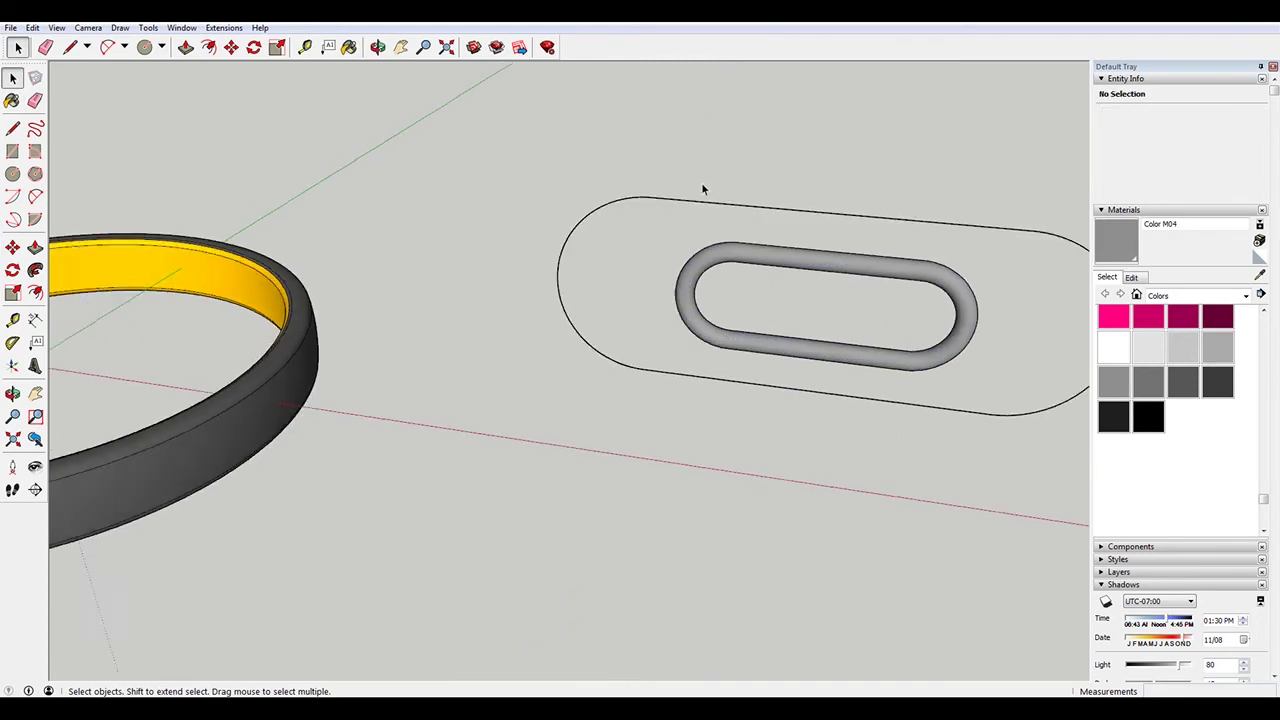
pyautogui.click(958, 298)
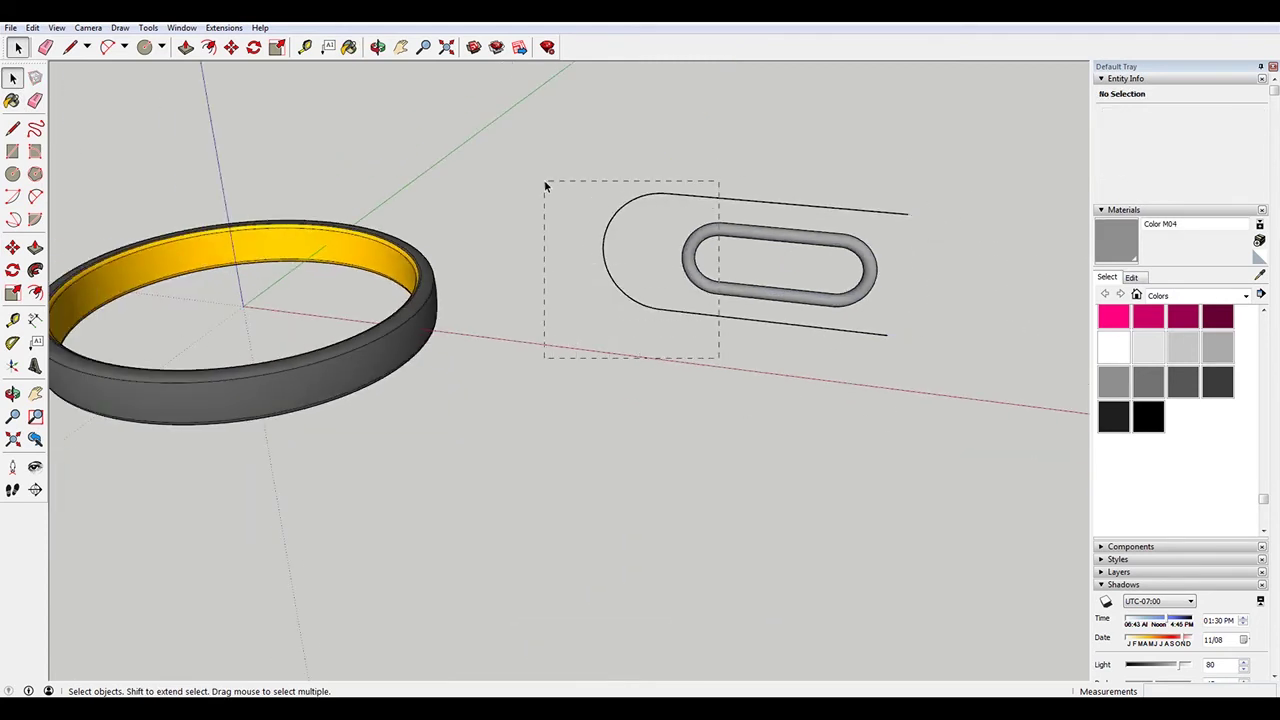
pyautogui.moveTo(545, 185); pyautogui.dragTo(546, 186)
pyautogui.moveTo(744, 217); pyautogui.dragTo(732, 172)
pyautogui.press('Delete')
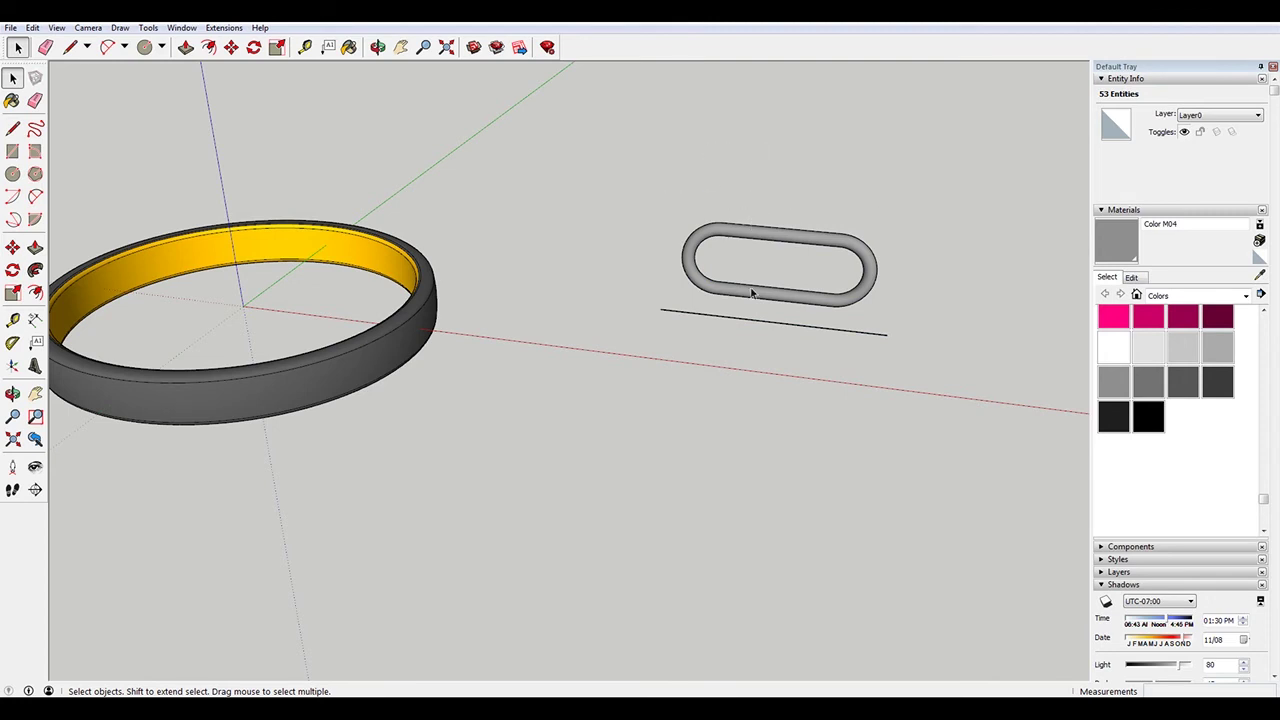
pyautogui.moveTo(832, 354); pyautogui.dragTo(738, 315)
pyautogui.press('Delete')
# Copy the link along the red axis, away from the ring, leaving a gap between the two links
pyautogui.scroll(-2, 836, 280)
pyautogui.moveTo(822, 205); pyautogui.dragTo(796, 283, button='middle')
pyautogui.click(816, 298)
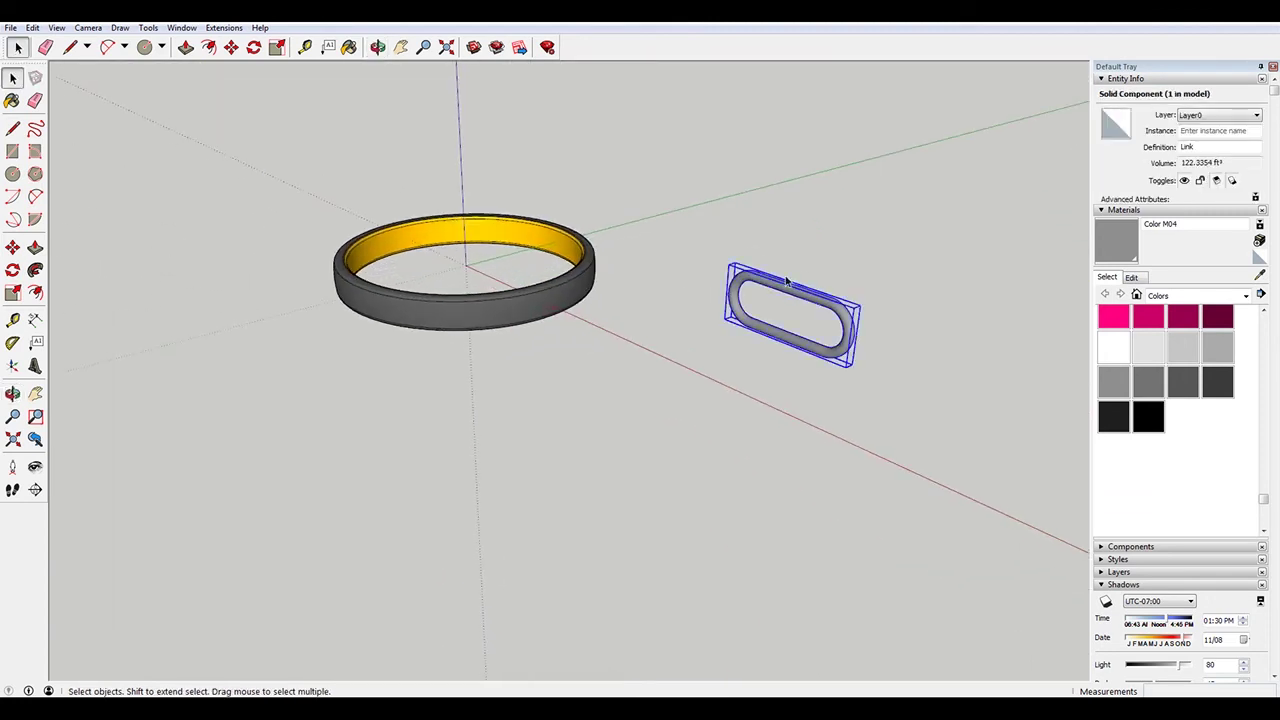
pyautogui.press('m')
pyautogui.click(700, 286)
pyautogui.press('ctrl')
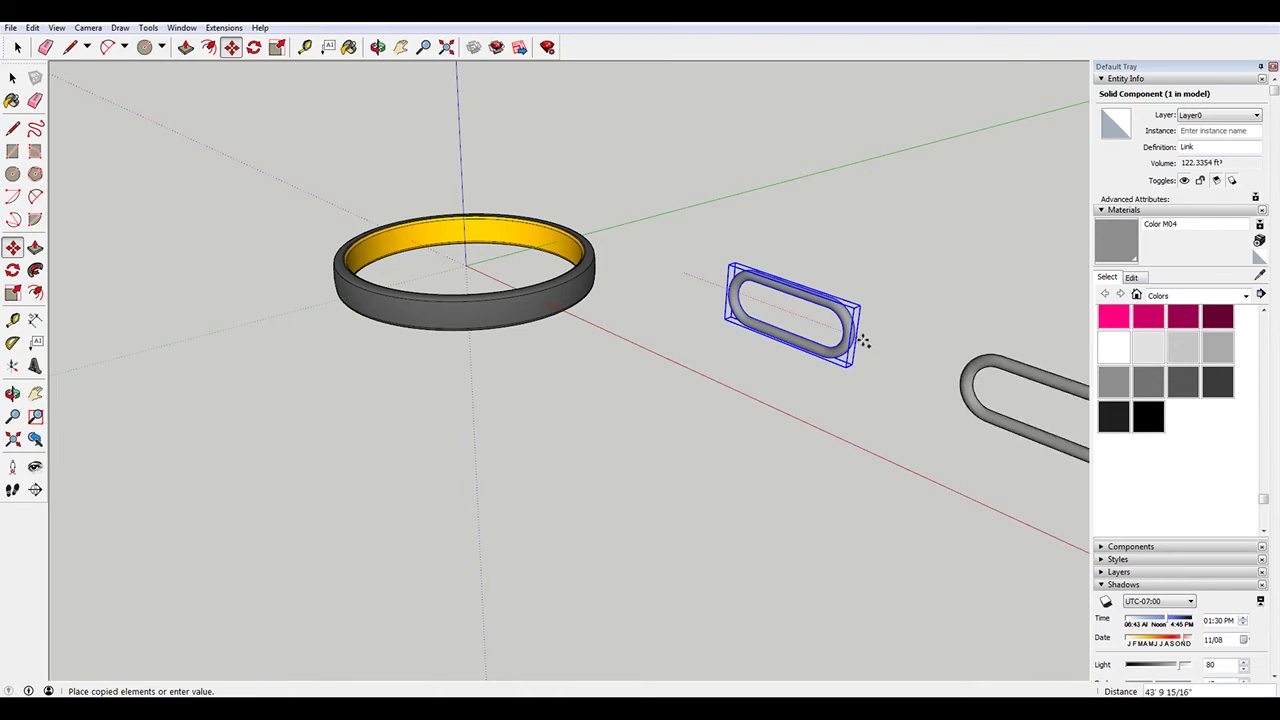
pyautogui.click(886, 349)
# Rotate the copied link about an axis parallel to the red axis so that it lies flat
pyautogui.scroll(-1, 519, 119)
pyautogui.scroll(3, 930, 268)
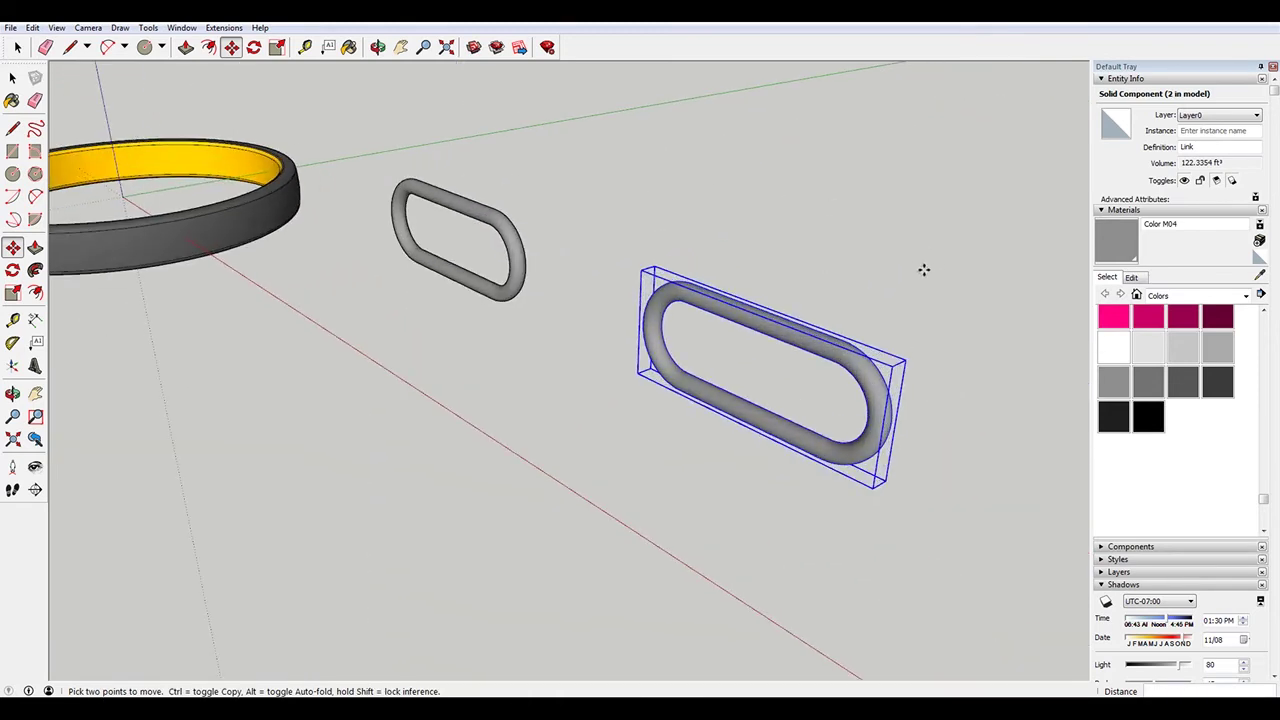
pyautogui.press('q')
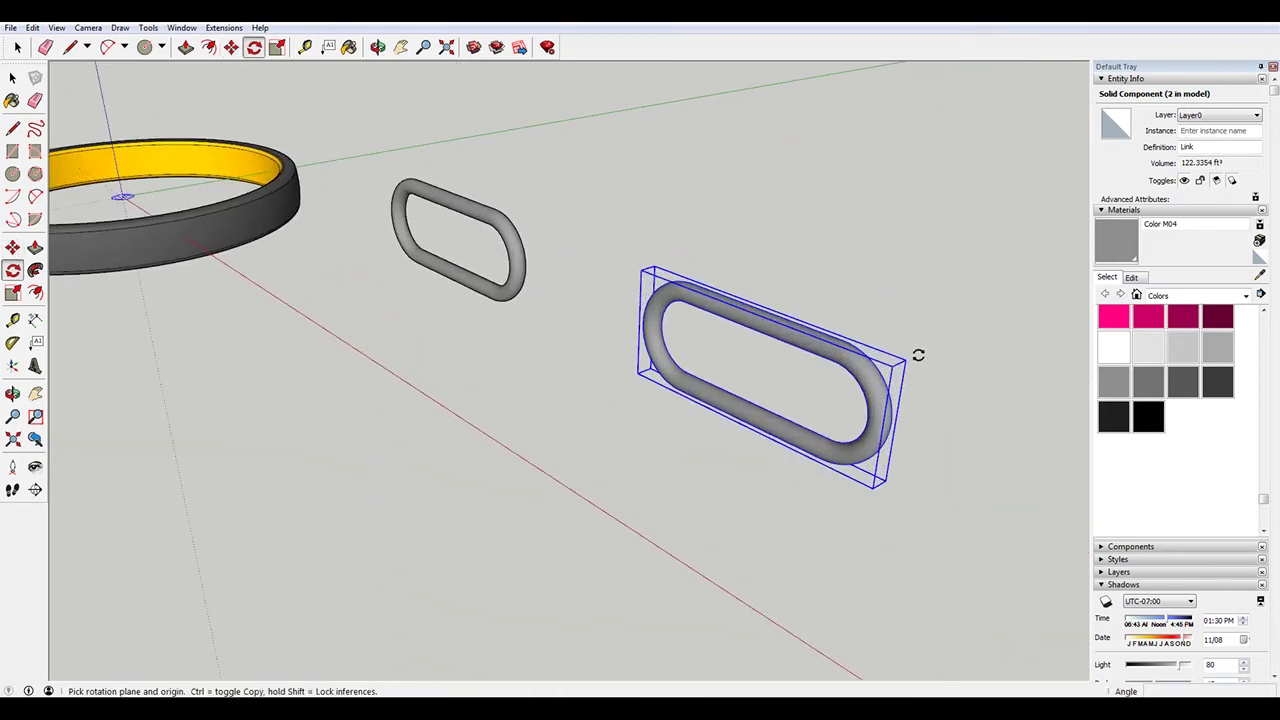
pyautogui.click(911, 424)
pyautogui.click(986, 383)
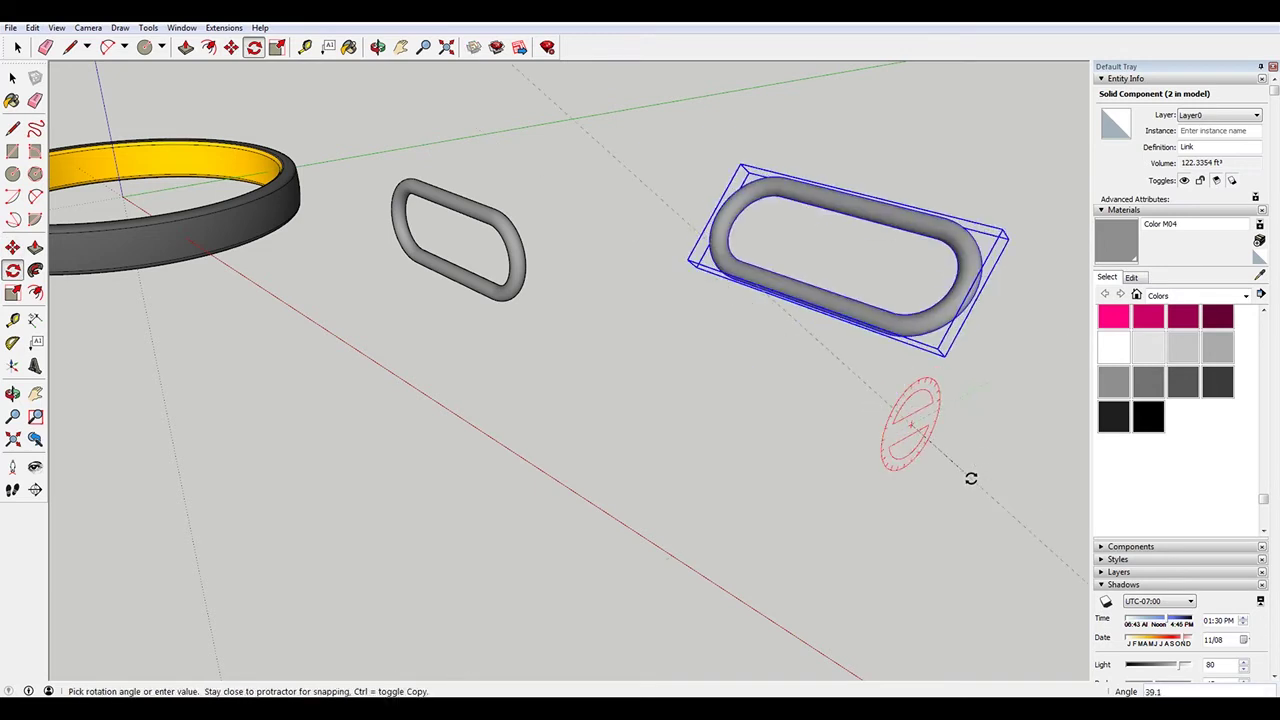
pyautogui.press('Return')
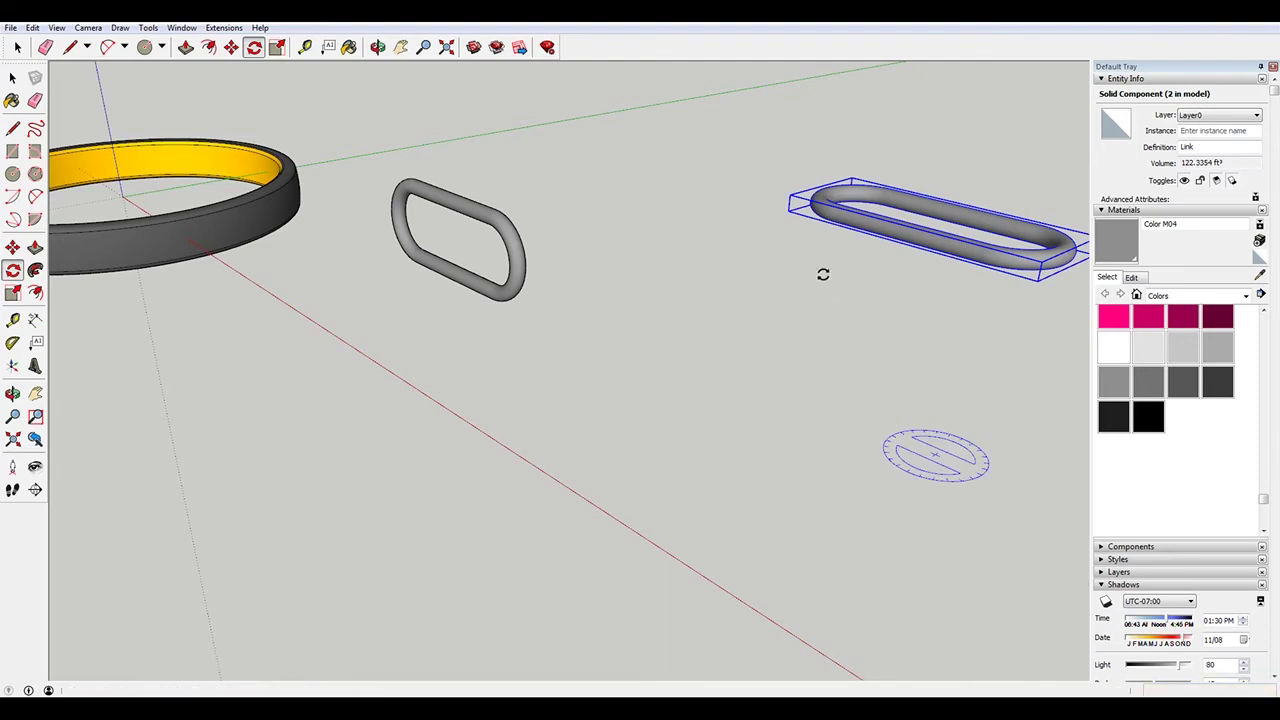
# Move the flat link along the blue axis until it is level with the middle of the upright link's rounded end
pyautogui.moveTo(823, 274); pyautogui.dragTo(714, 360, button='middle')
pyautogui.press('m')
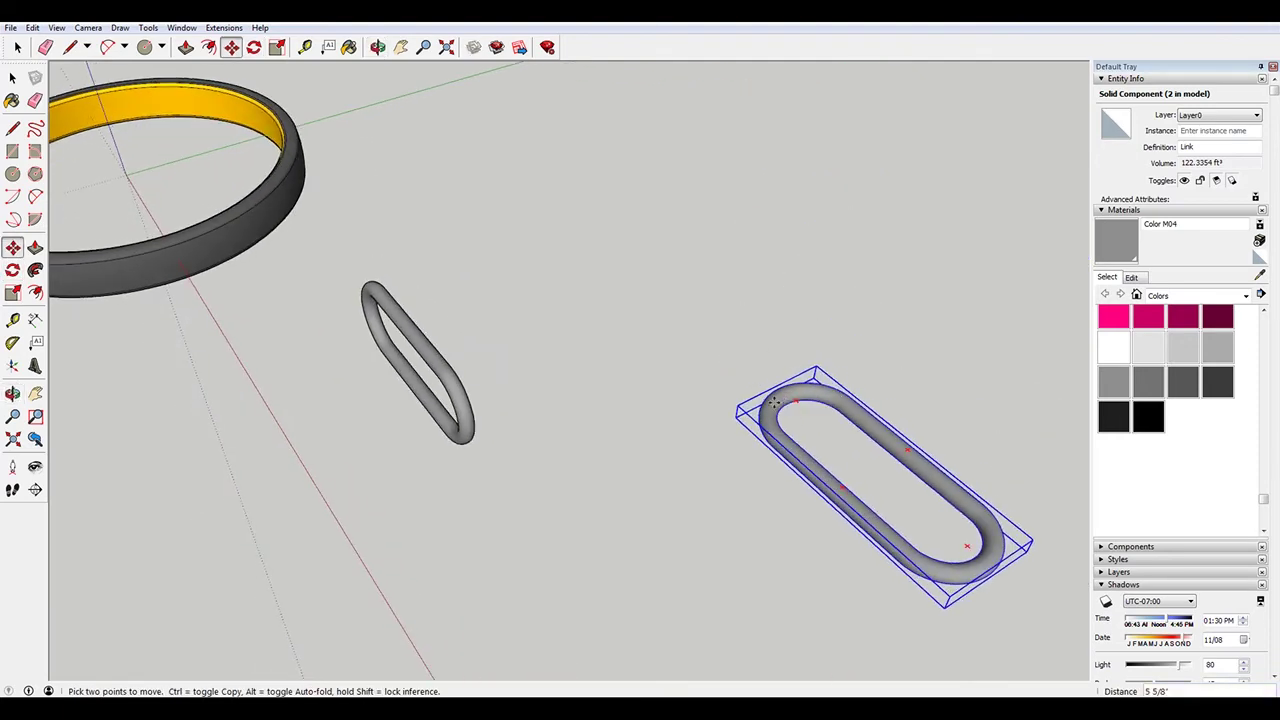
pyautogui.scroll(10, 788, 400)
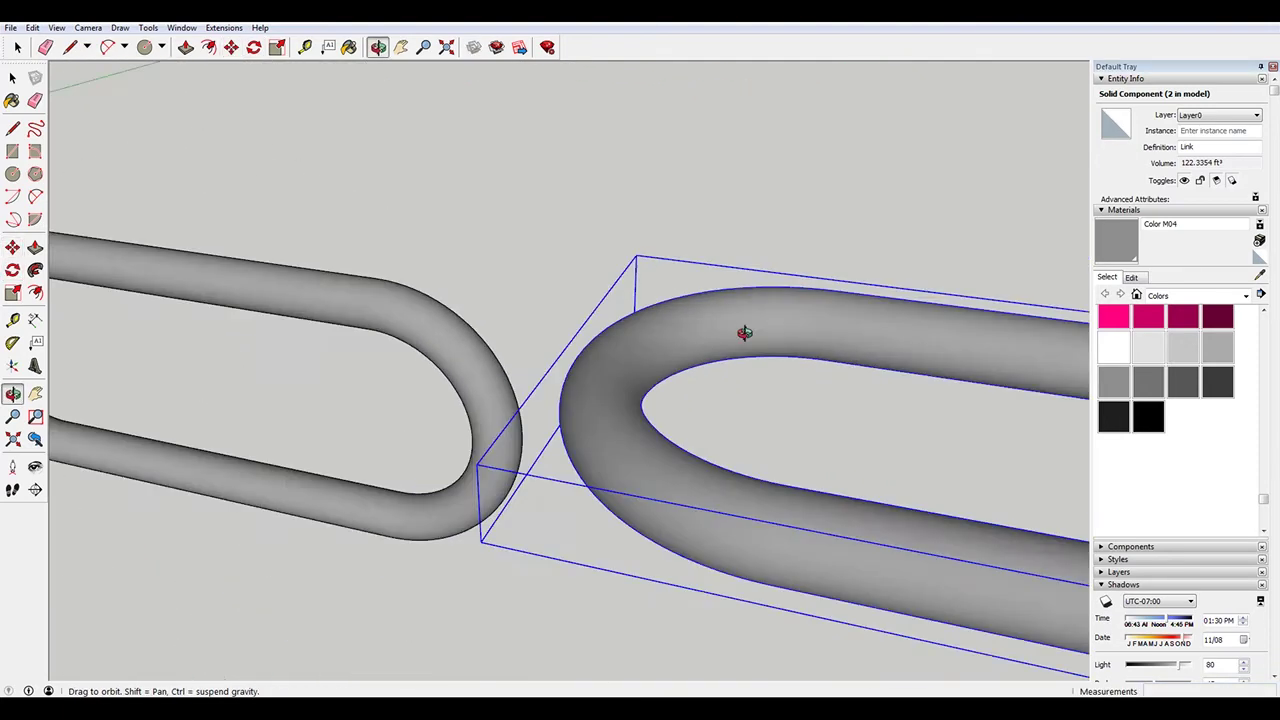
pyautogui.moveTo(745, 333); pyautogui.dragTo(708, 248, button='middle')
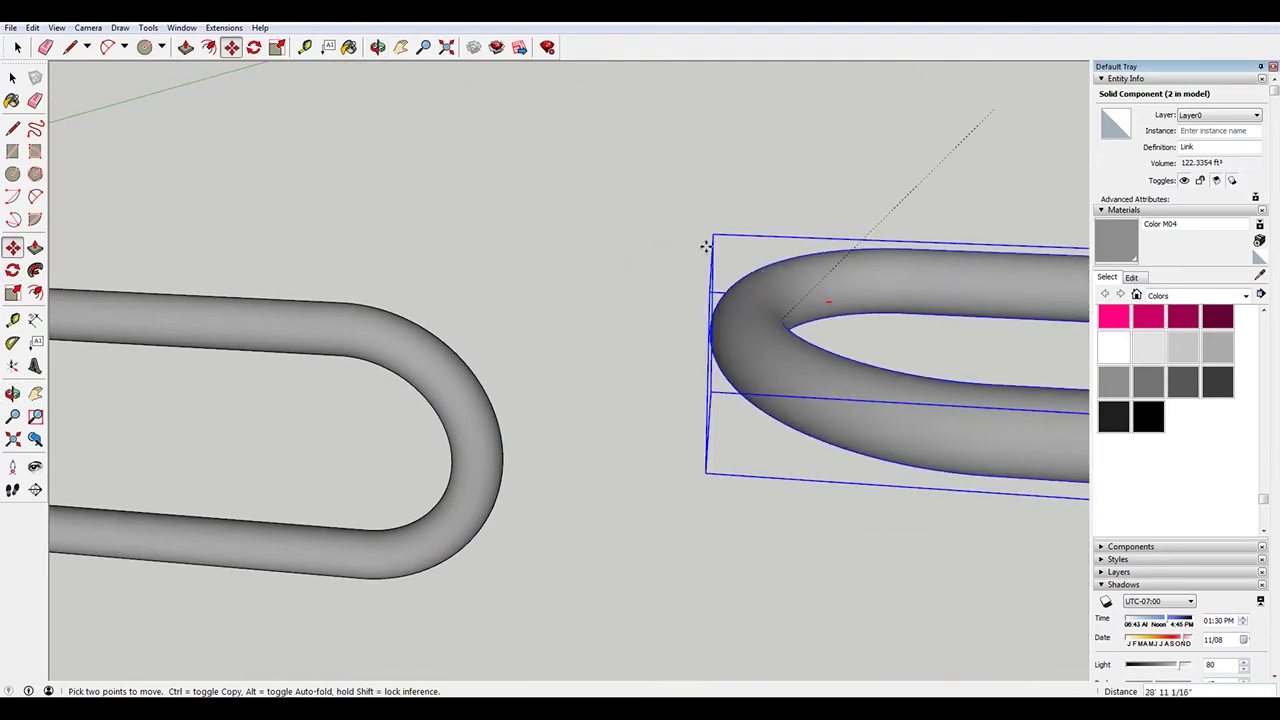
pyautogui.press('Up')
pyautogui.scroll(-2, 846, 282)
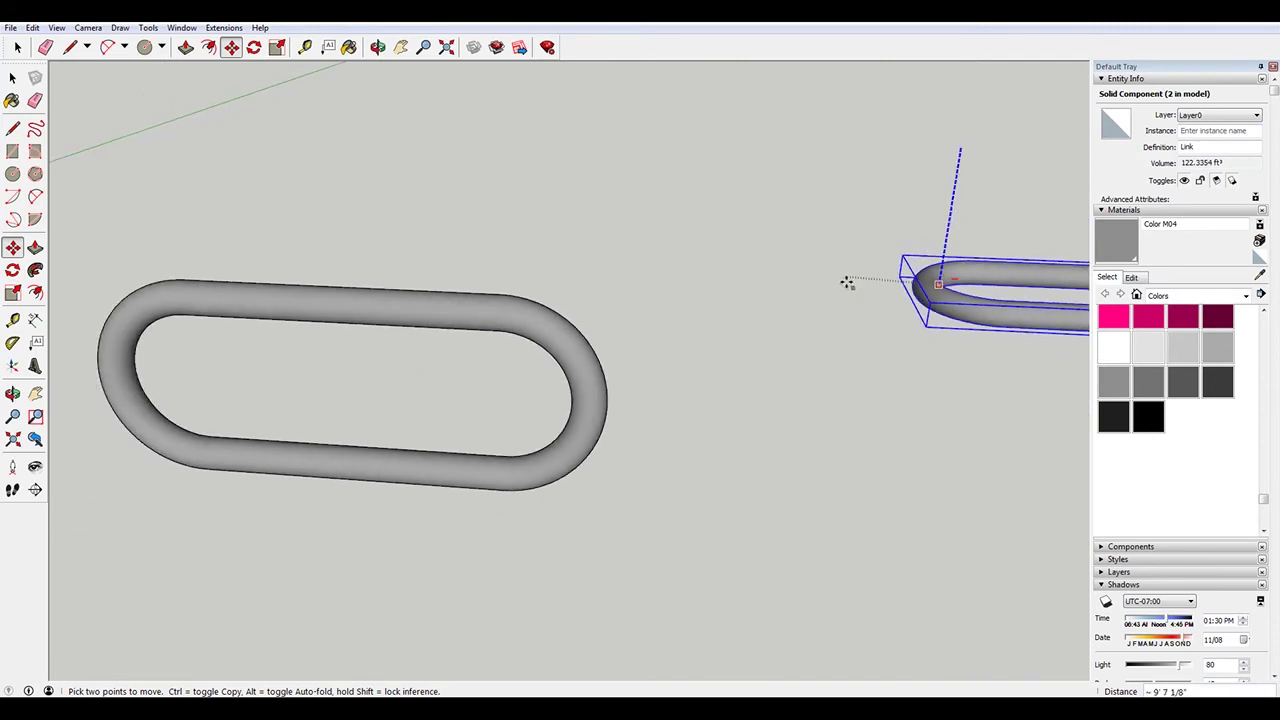
pyautogui.click(611, 399)
# Move the flat link along the red and green axes so its end interlocks, centred, with the upright link's rounded end
pyautogui.scroll(-2, 821, 333)
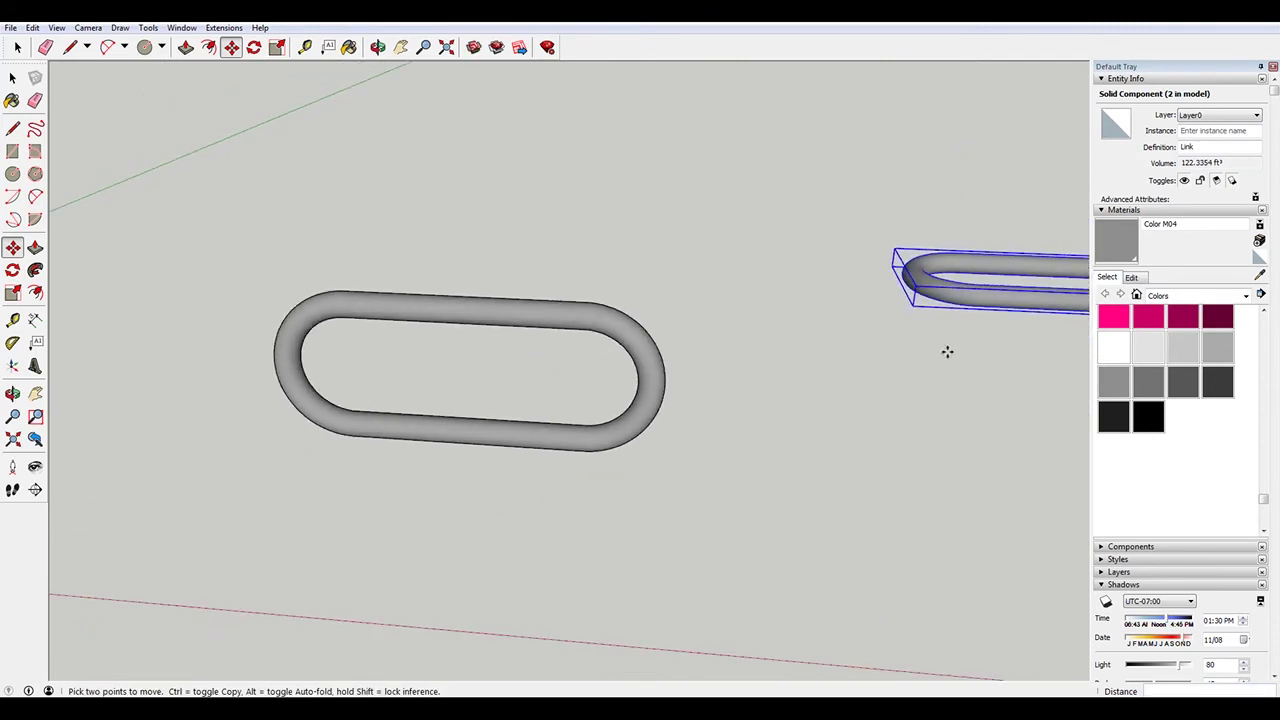
pyautogui.click(899, 273)
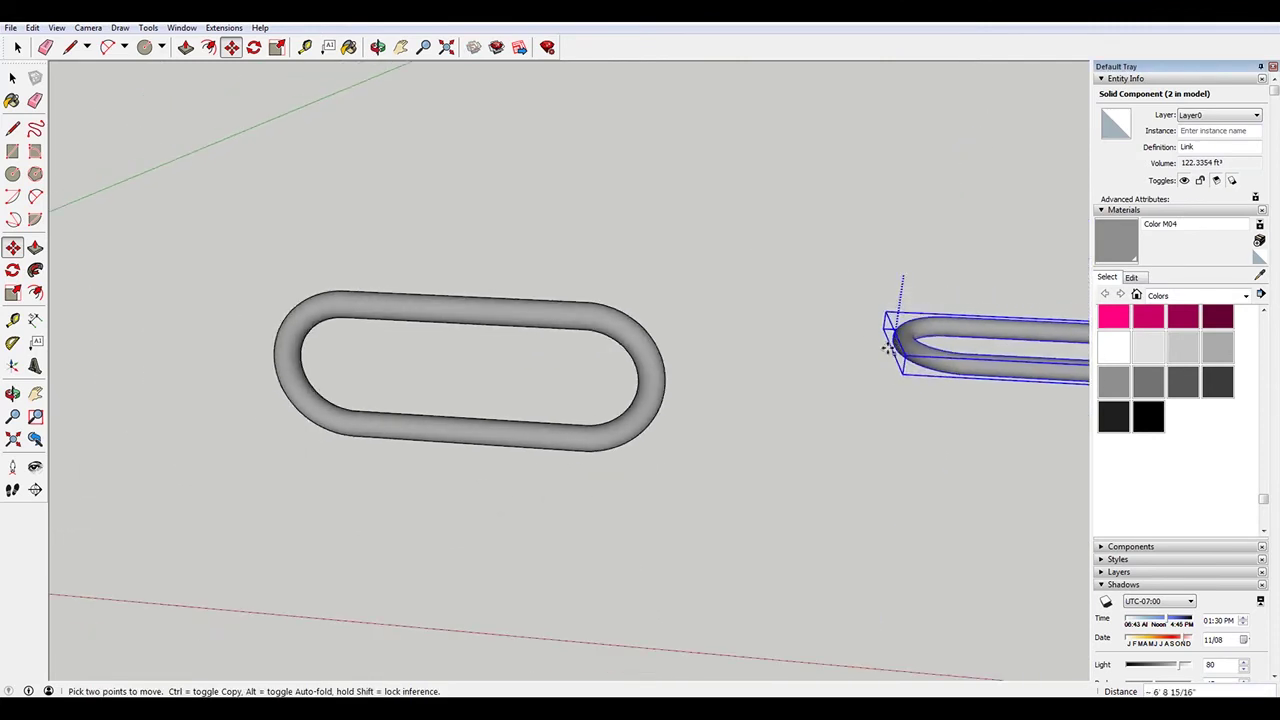
pyautogui.click(666, 386)
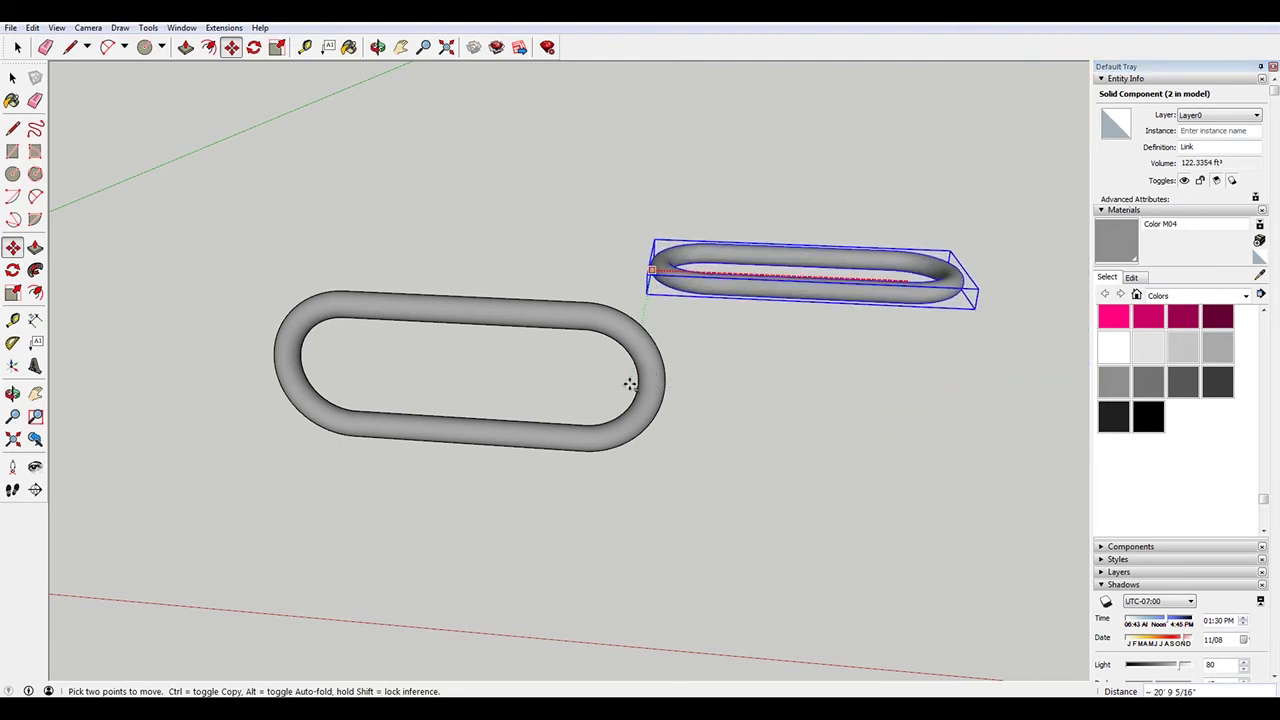
pyautogui.moveTo(620, 377); pyautogui.dragTo(730, 354, button='middle')
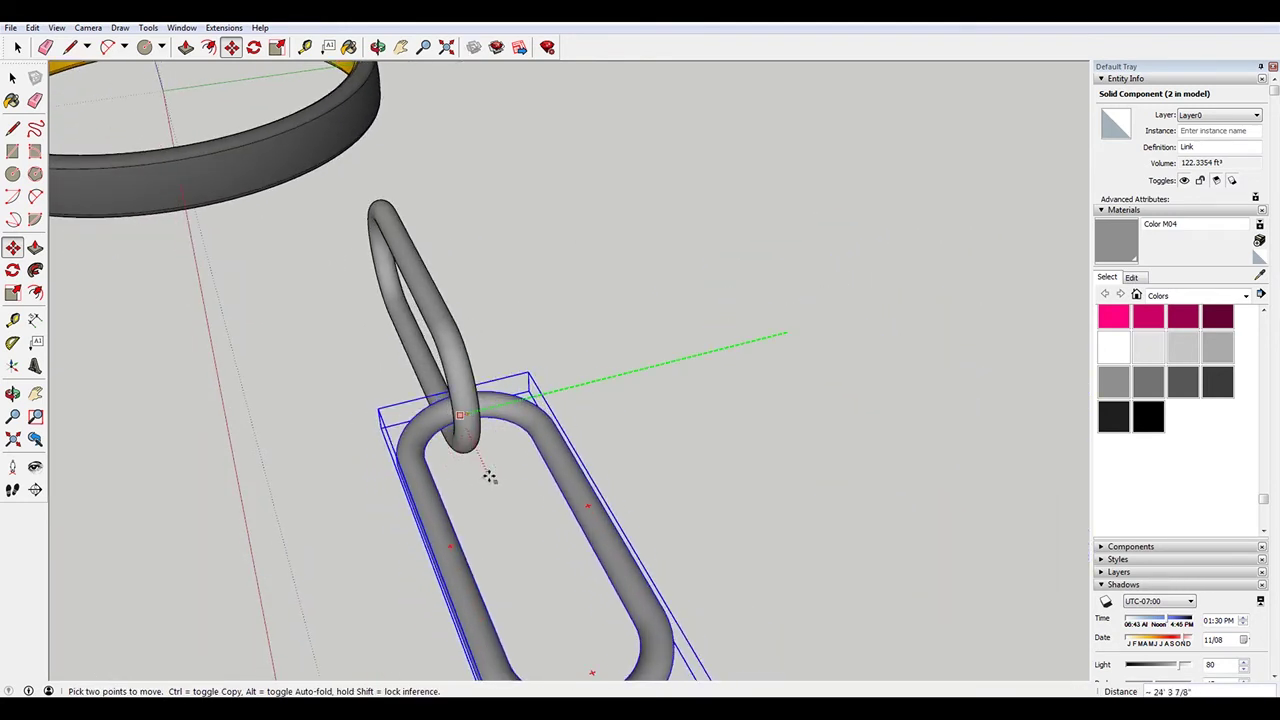
pyautogui.moveTo(489, 474); pyautogui.dragTo(782, 329, button='middle')
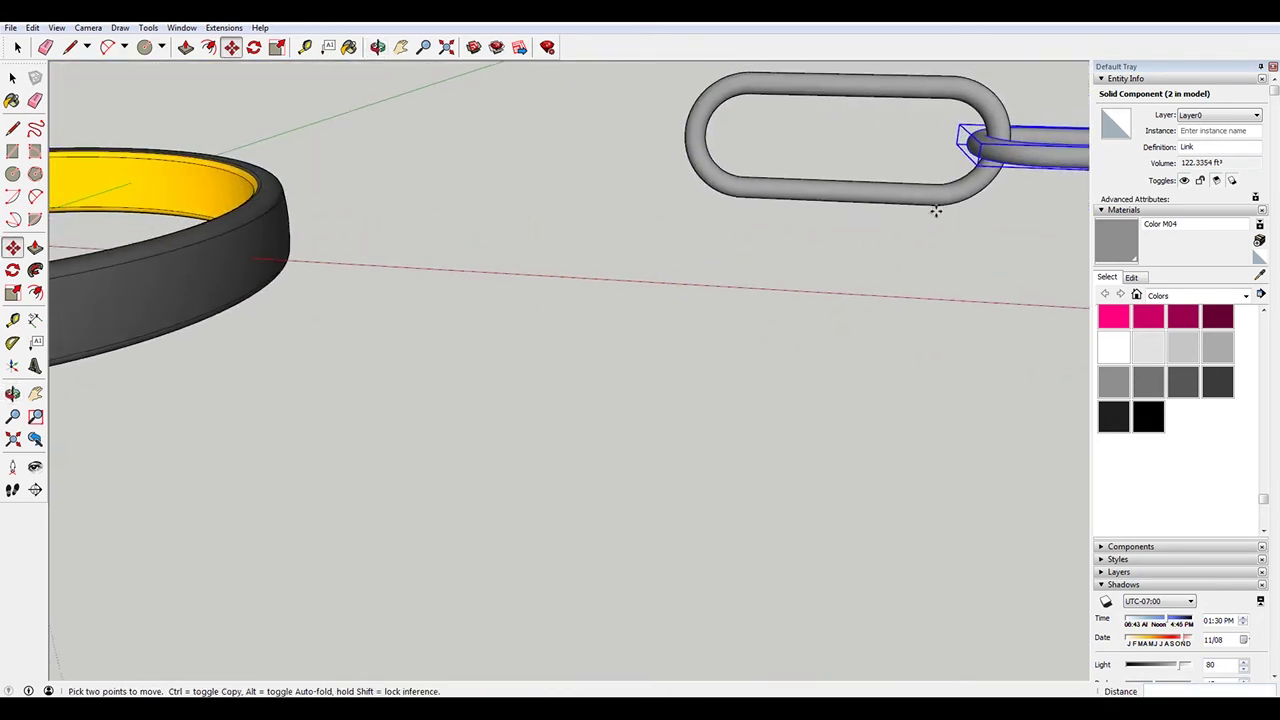
pyautogui.moveTo(1052, 152); pyautogui.dragTo(957, 320, button='middle')
pyautogui.scroll(4, 1046, 264)
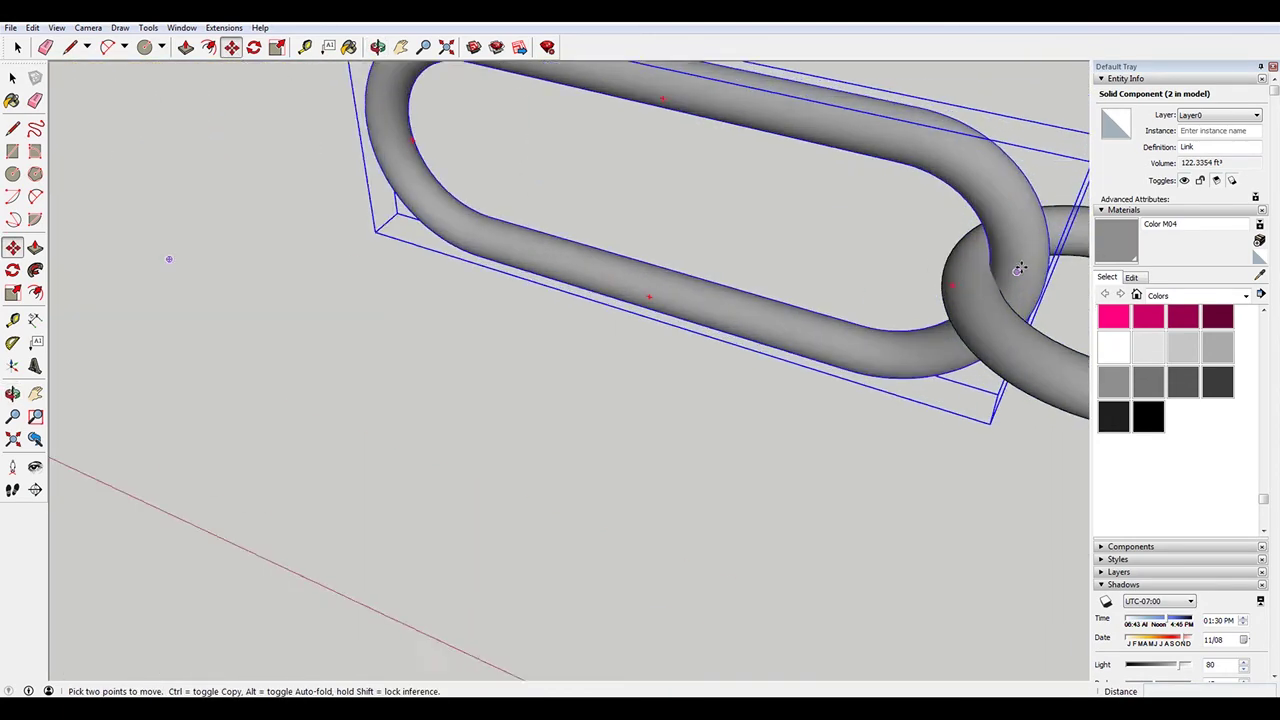
pyautogui.scroll(2, 920, 283)
pyautogui.click(930, 293)
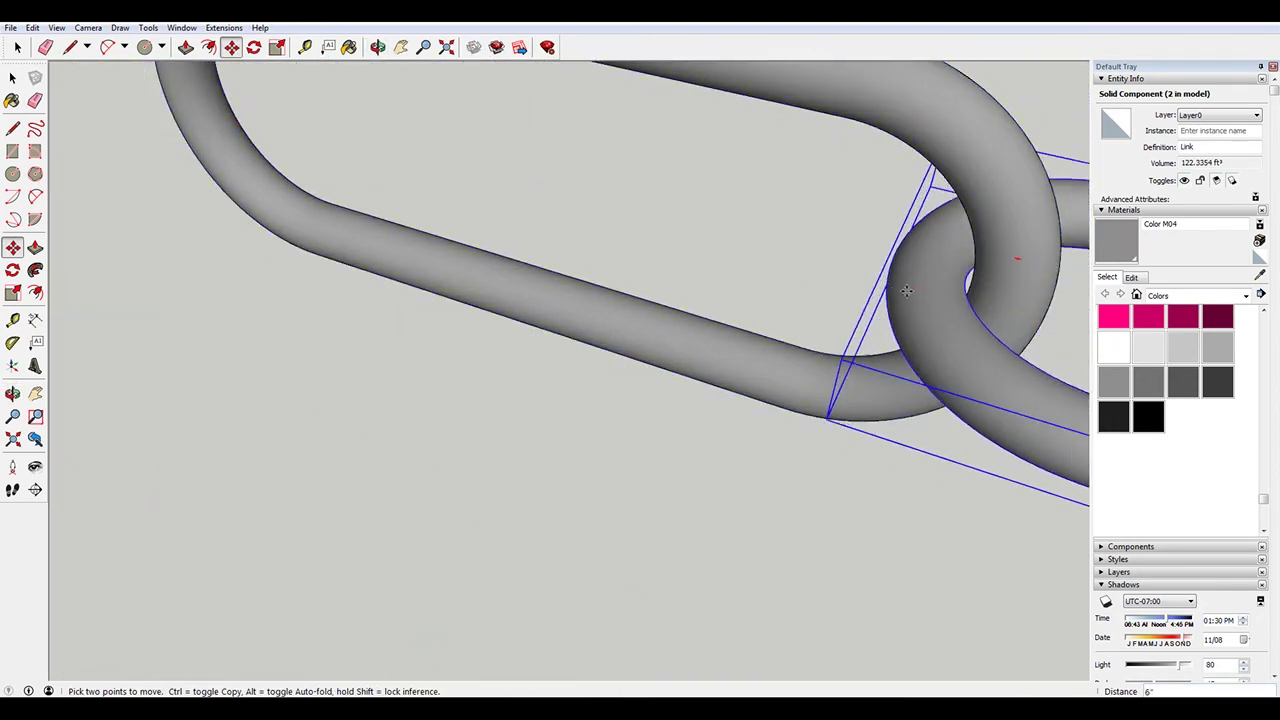
pyautogui.moveTo(912, 292); pyautogui.dragTo(889, 189, button='middle')
pyautogui.scroll(-8, 586, 232)
pyautogui.scroll(-3, 838, 257)
# Combine the upright and flat links into a single component named Links
pyautogui.press('space')
pyautogui.scroll(3, 933, 95)
pyautogui.moveTo(750, 159); pyautogui.dragTo(729, 243, button='middle')
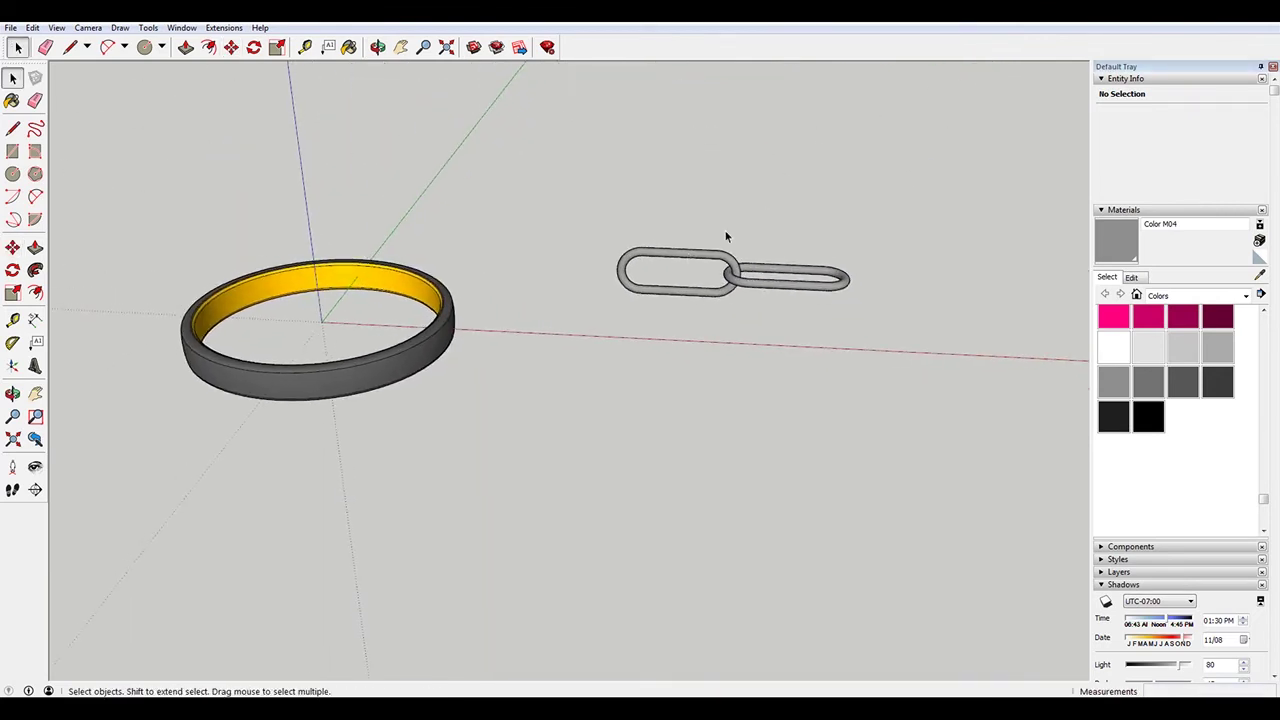
pyautogui.click(693, 259)
pyautogui.keyDown('shift'); pyautogui.click(786, 271); pyautogui.keyUp('shift')
pyautogui.rightClick(786, 271)
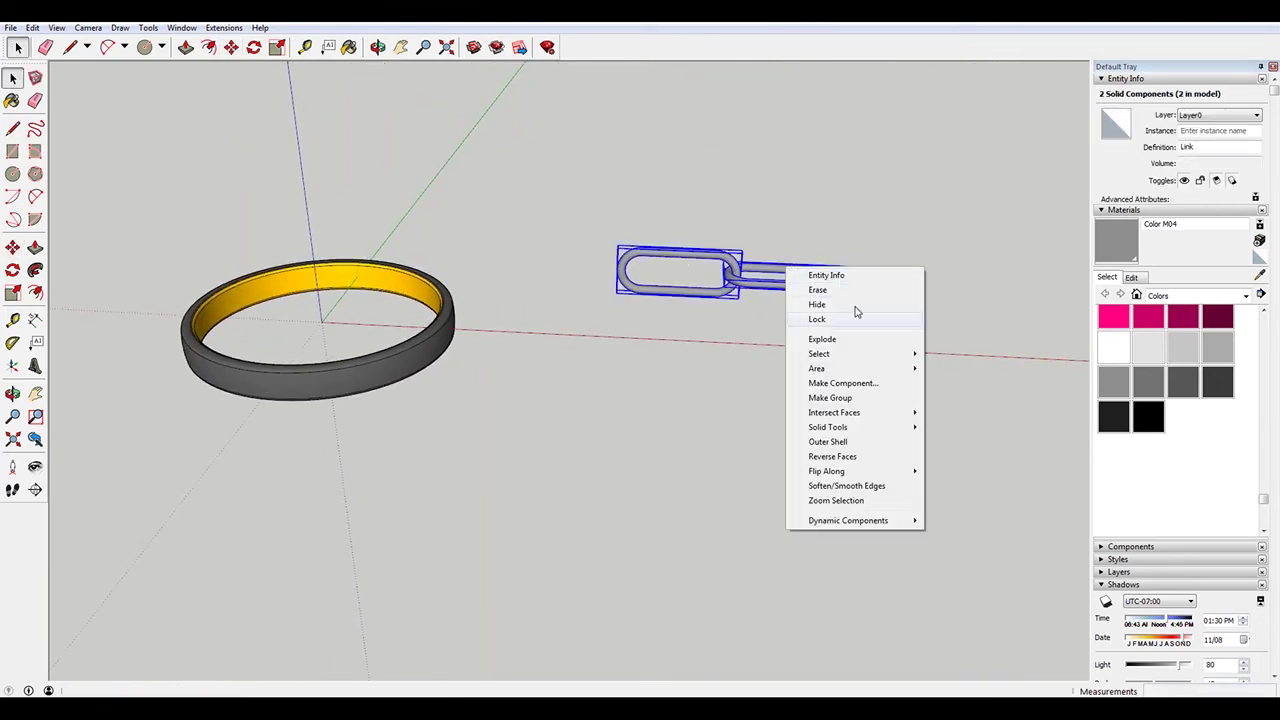
pyautogui.click(869, 383)
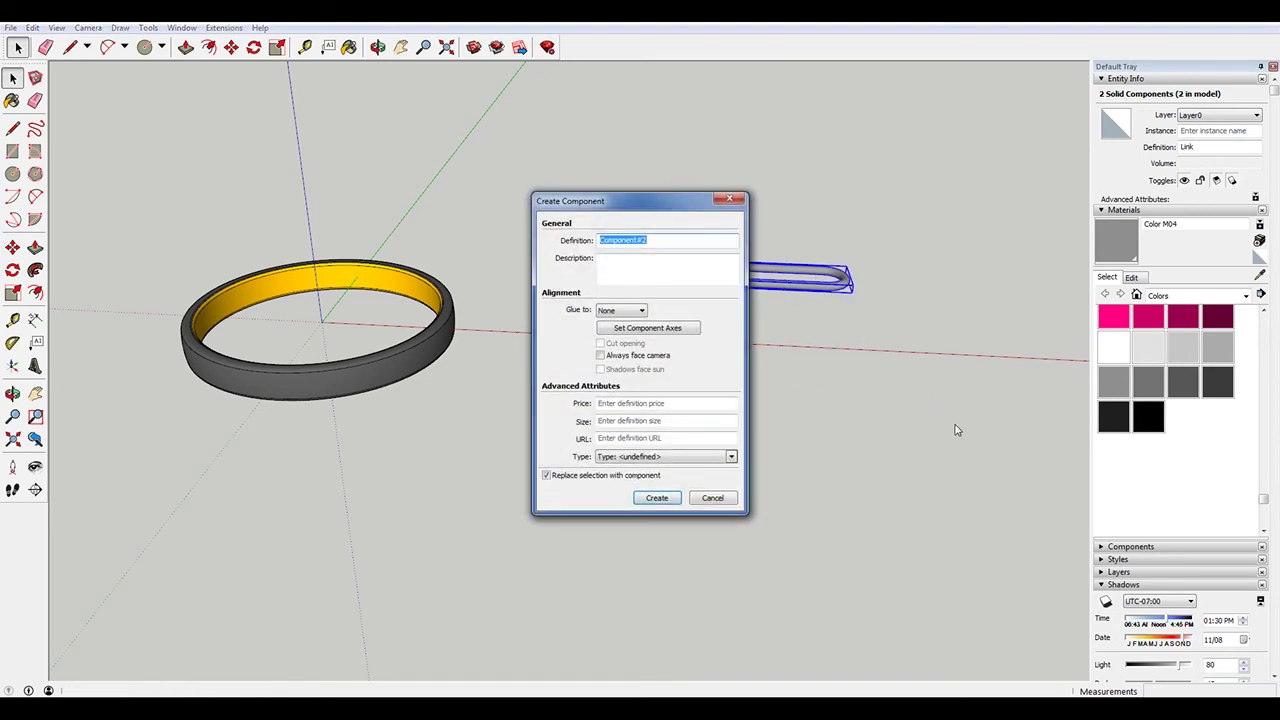
pyautogui.write('Links')
pyautogui.press('Return')
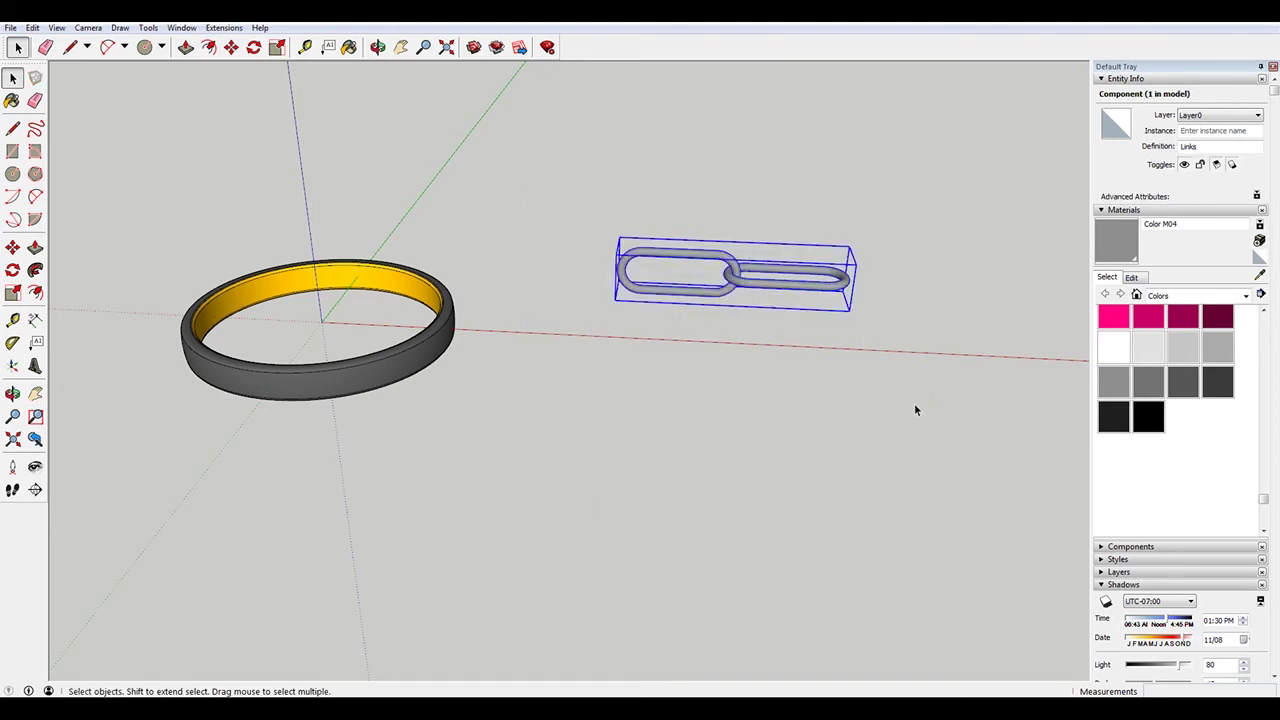
# Measure the length of the Links component from its outer end on the upright link to the flat link's far end
pyautogui.press('m')
pyautogui.scroll(5, 851, 250)
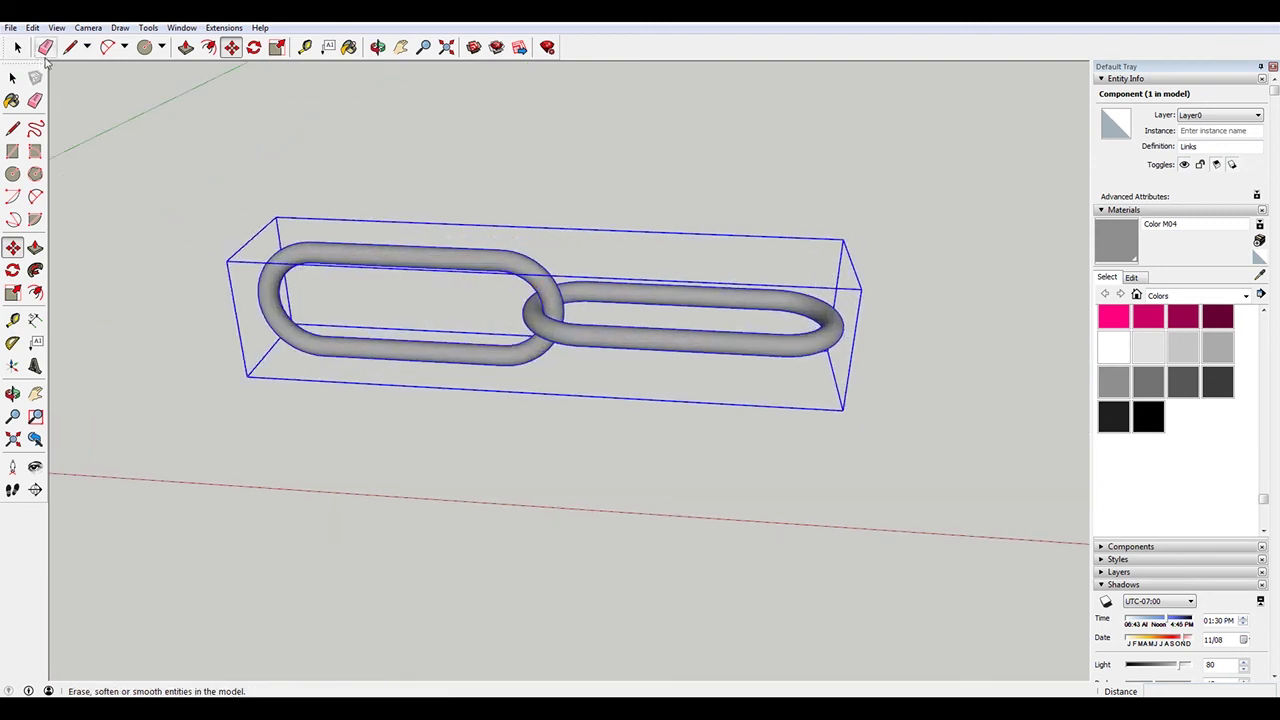
pyautogui.click(305, 47)
pyautogui.click(259, 294)
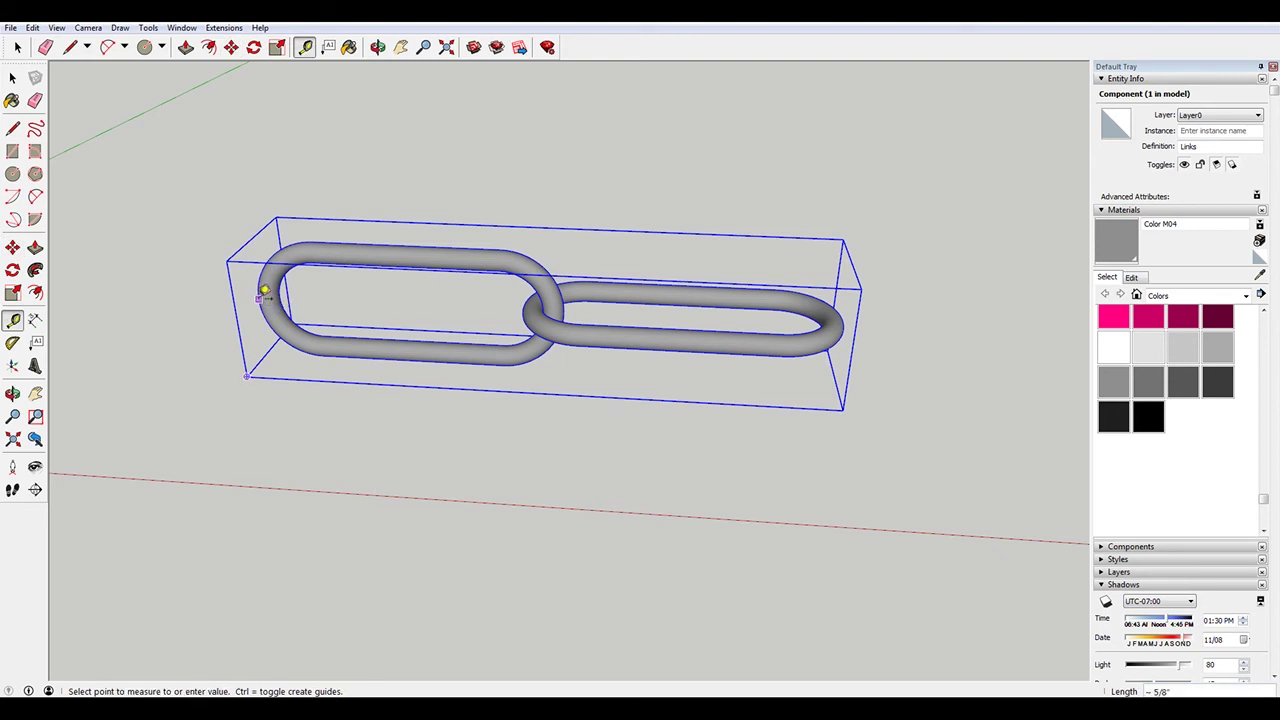
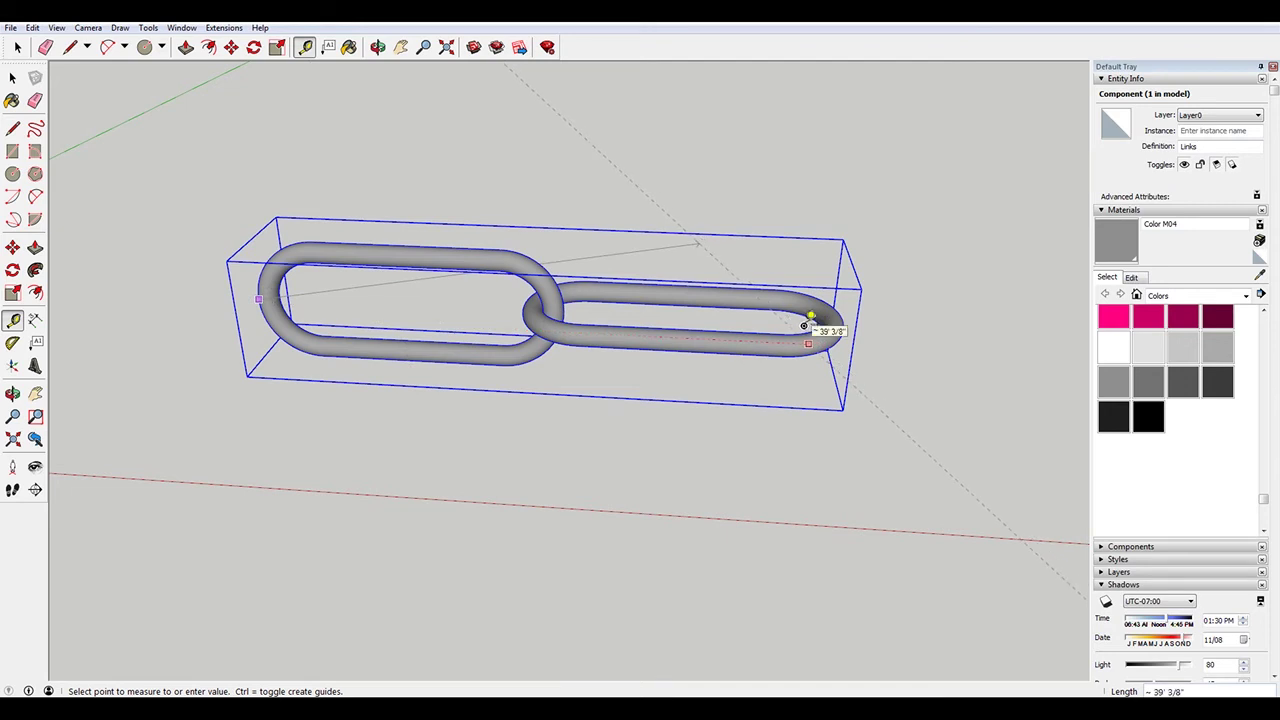
pyautogui.press('space')
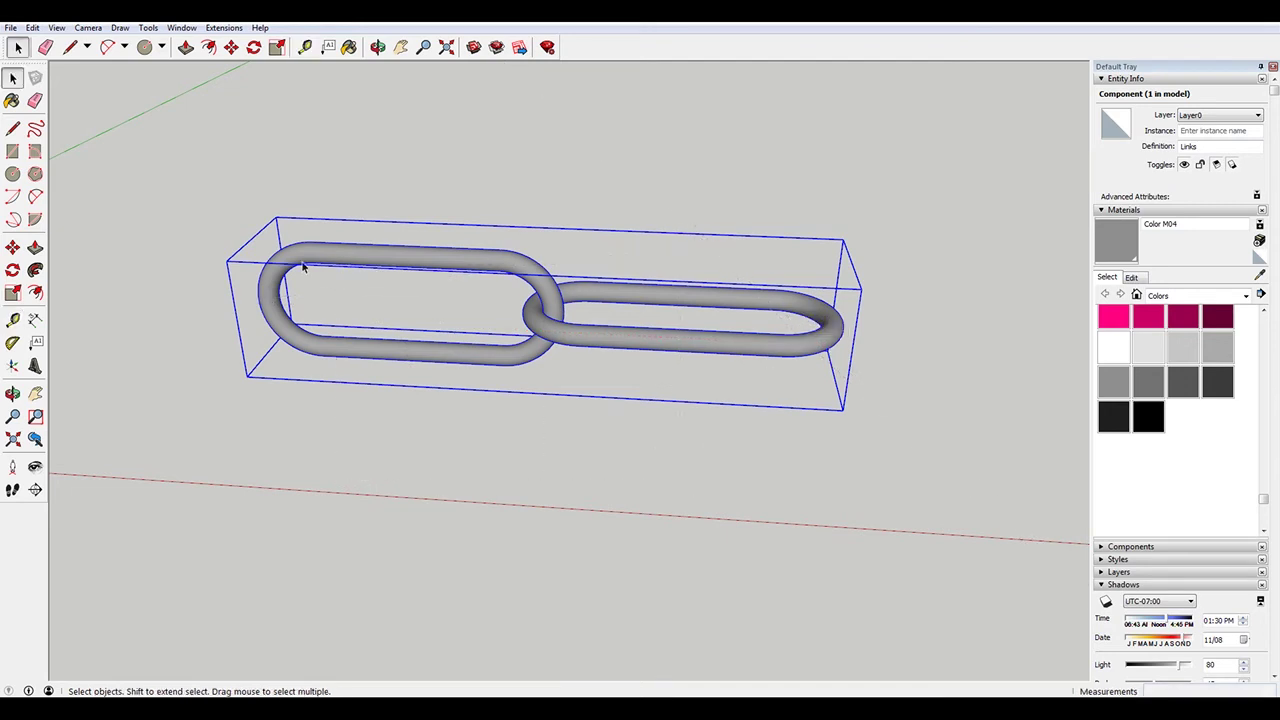
# Copy the Links component 39' along the red axis, away from the ring
pyautogui.press('m')
pyautogui.press('ctrl')
pyautogui.click(140, 251)
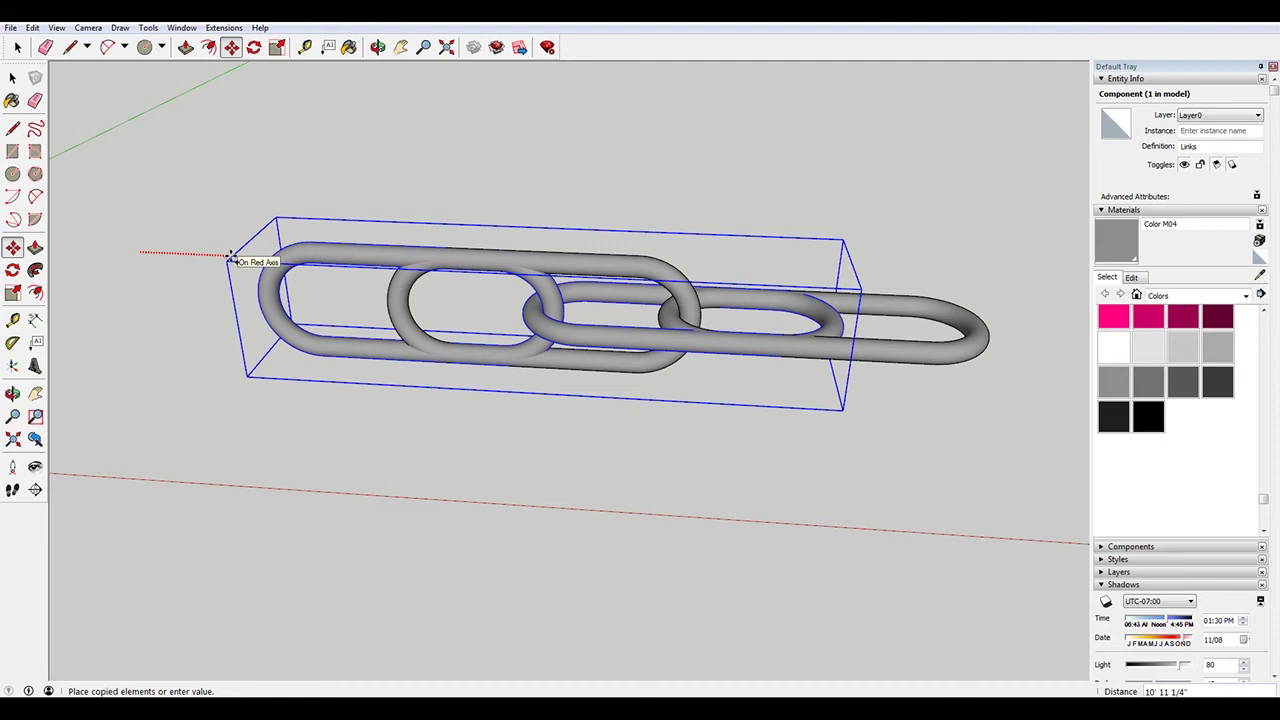
pyautogui.press('Return')
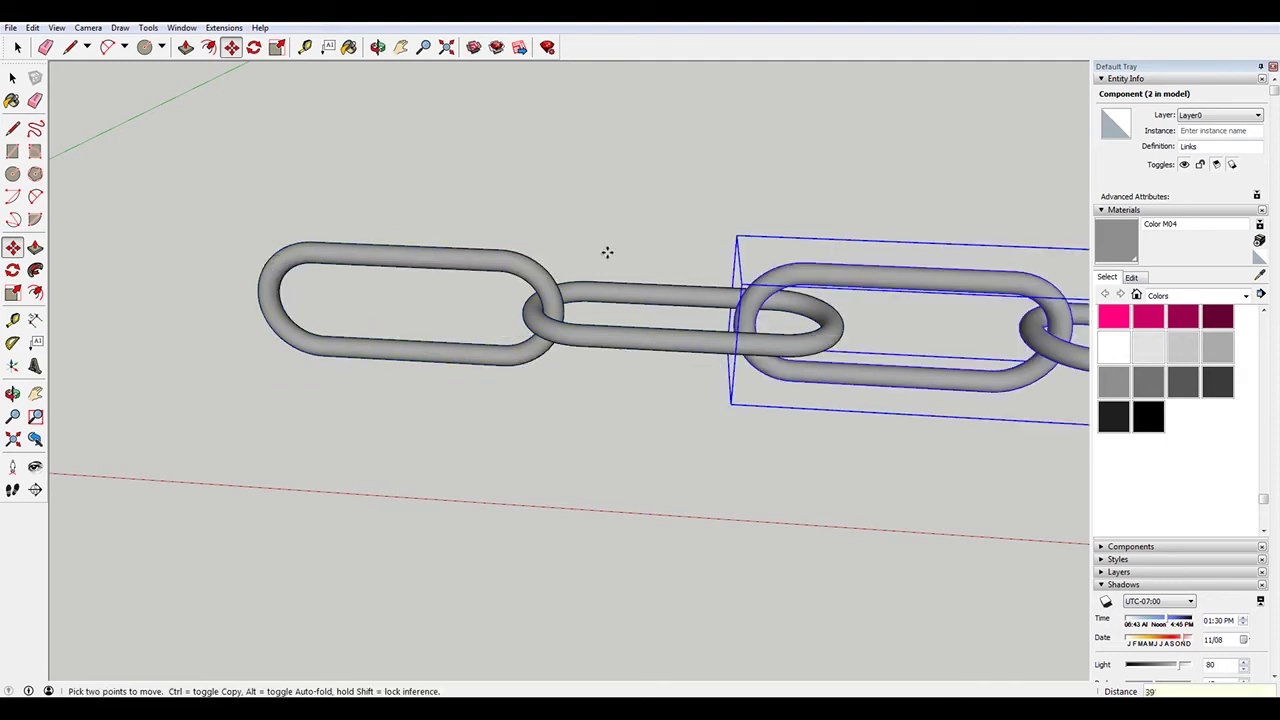
# Adjust the copy's distance through 42', 45' and 43', settling on 44' so the neighbouring links interlock
pyautogui.write("42'")
pyautogui.press('Return')
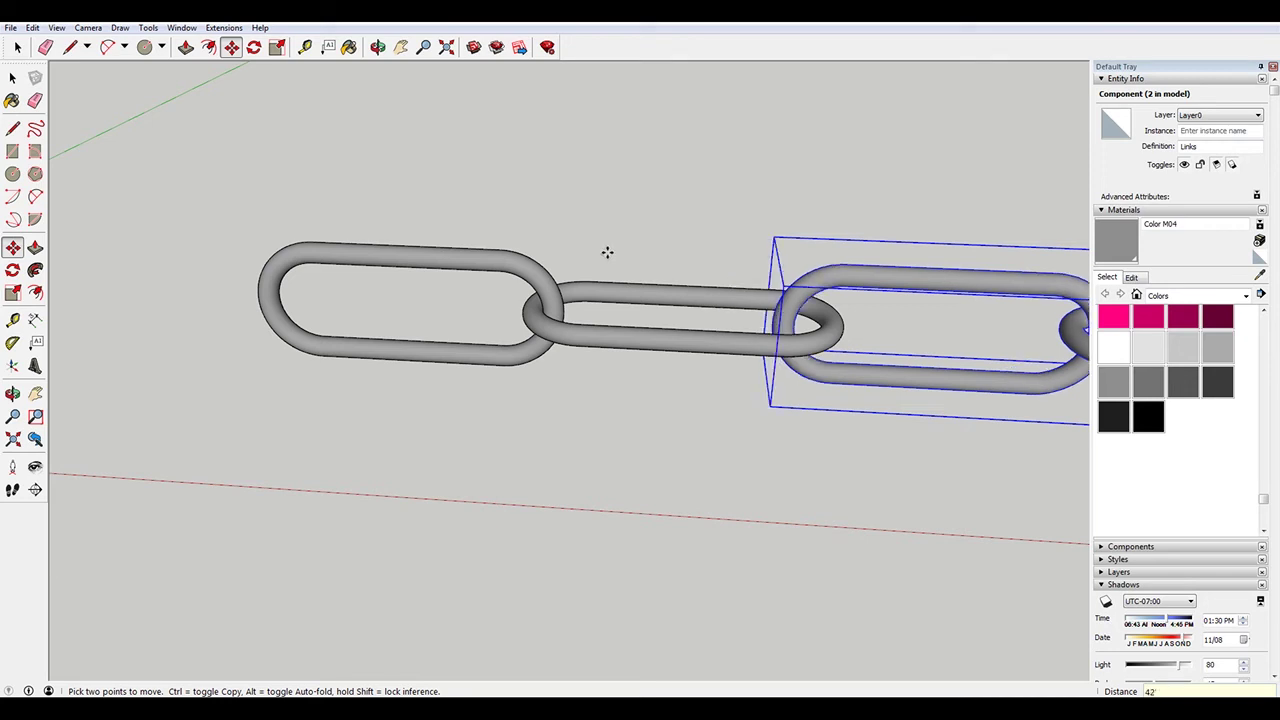
pyautogui.write("45'")
pyautogui.press('Return')
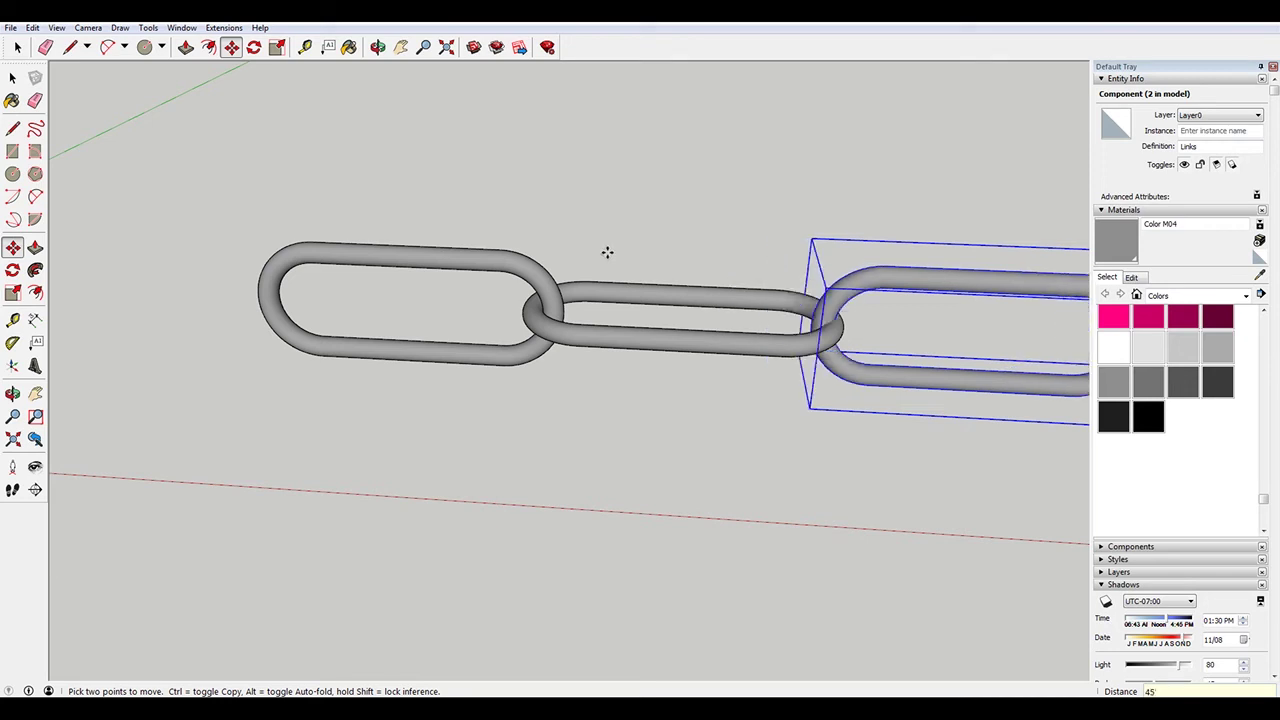
pyautogui.write("43'")
pyautogui.press('Return')
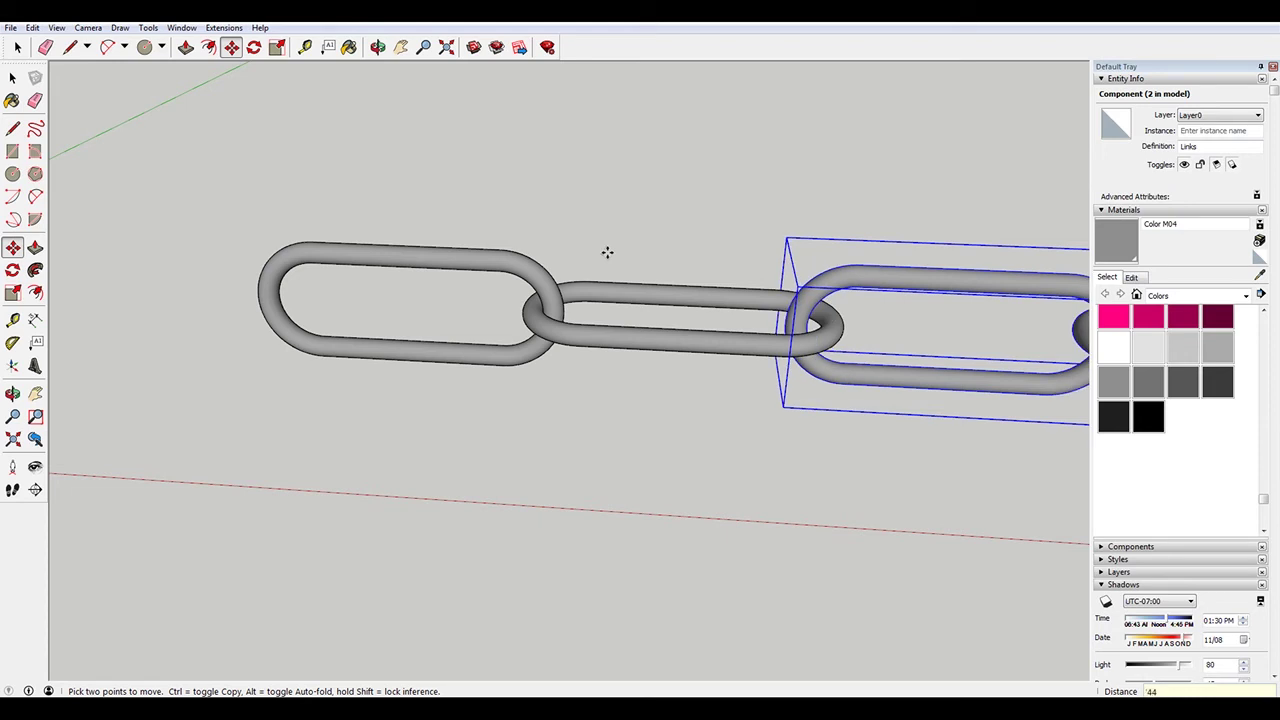
pyautogui.write("44'")
pyautogui.press('Return')
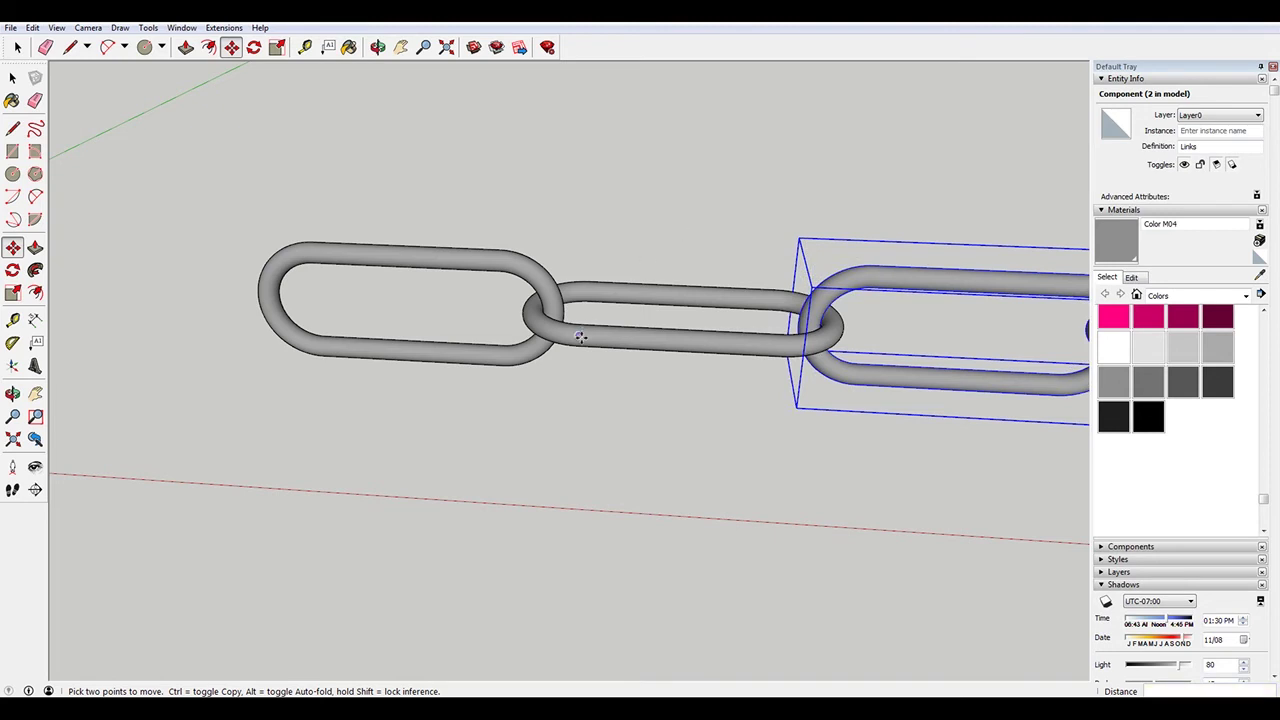
# Multiply the copied Links component into 20 evenly spaced copies that extend the chain along the red axis
pyautogui.scroll(-5, 580, 337)
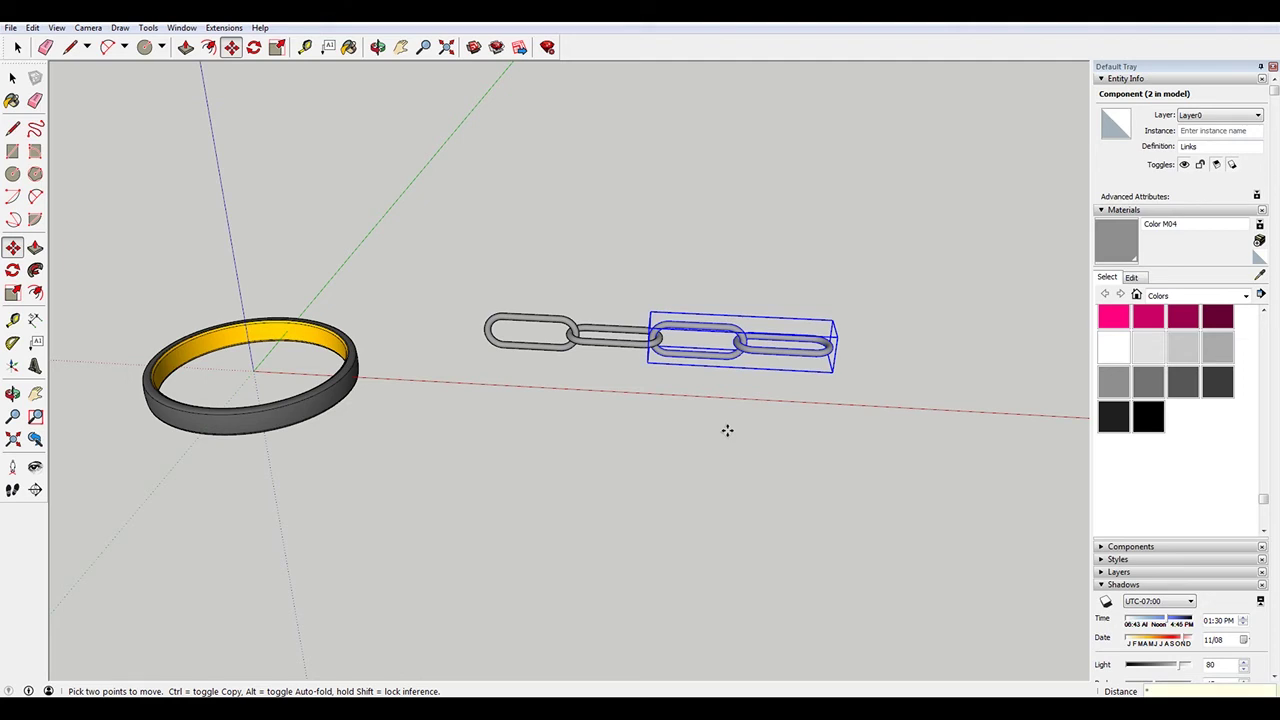
pyautogui.press('Return')
pyautogui.hotkey('ctrl', 't')
pyautogui.scroll(-4, 437, 397)
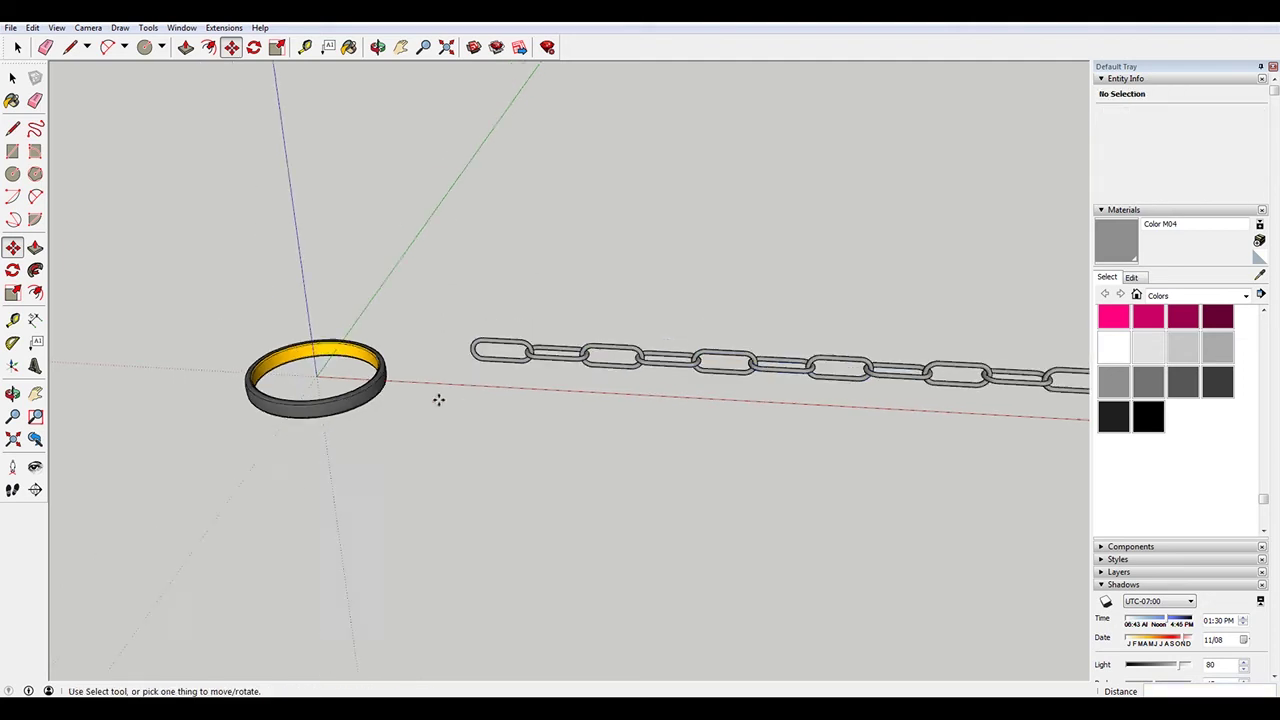
pyautogui.moveTo(563, 414); pyautogui.dragTo(643, 448, button='middle')
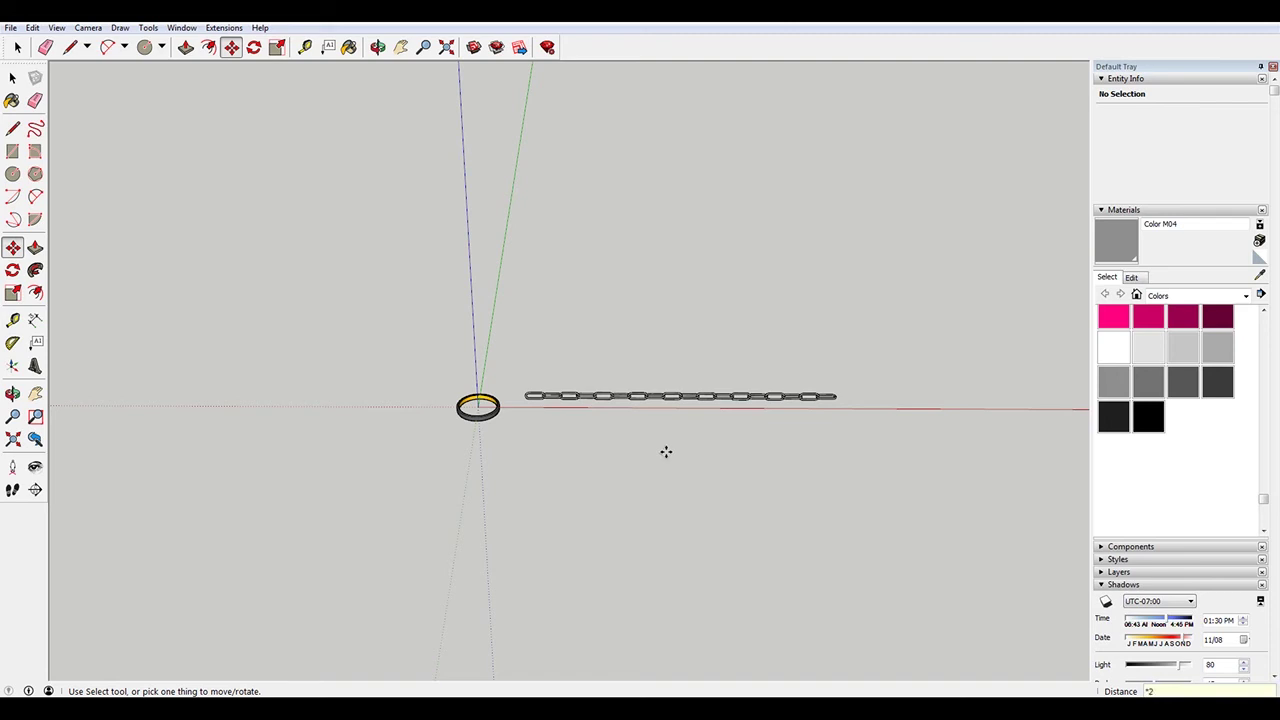
pyautogui.scroll(-3, 497, 291)
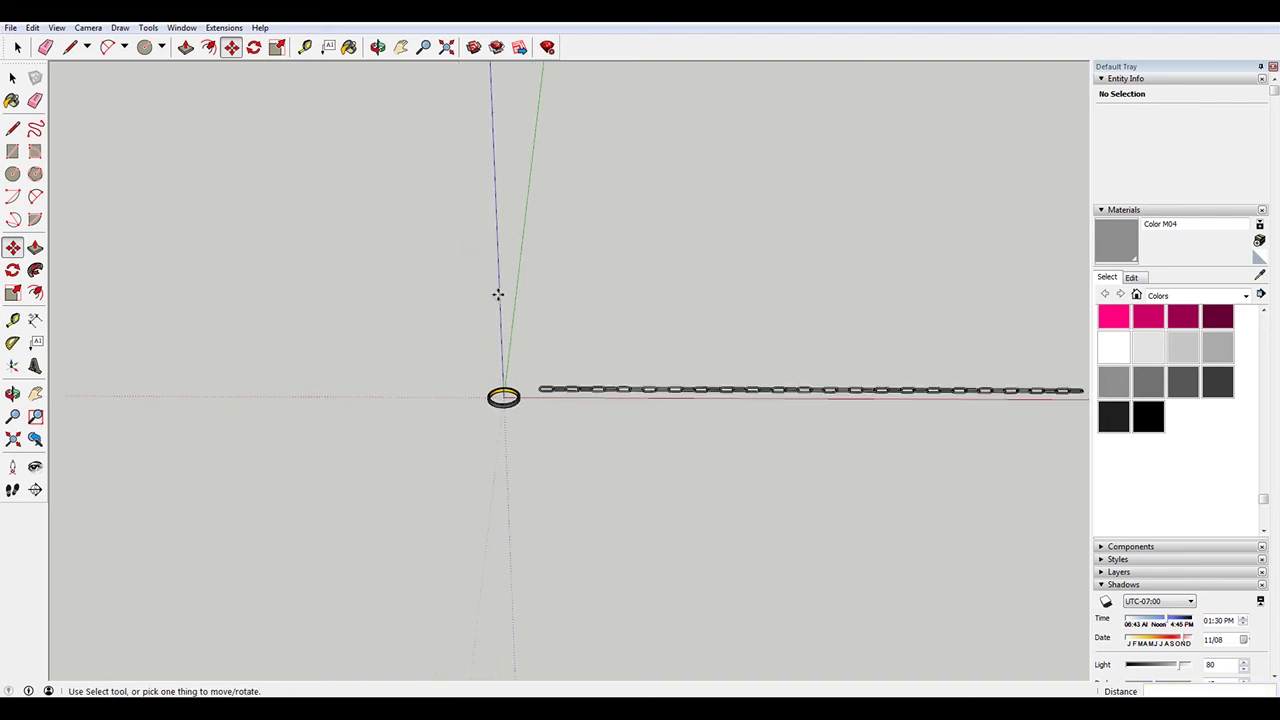
# Move all 21 Links components about 42' along the red axis so the first link reaches over the ring's edge
pyautogui.scroll(2, 580, 334)
pyautogui.press('space')
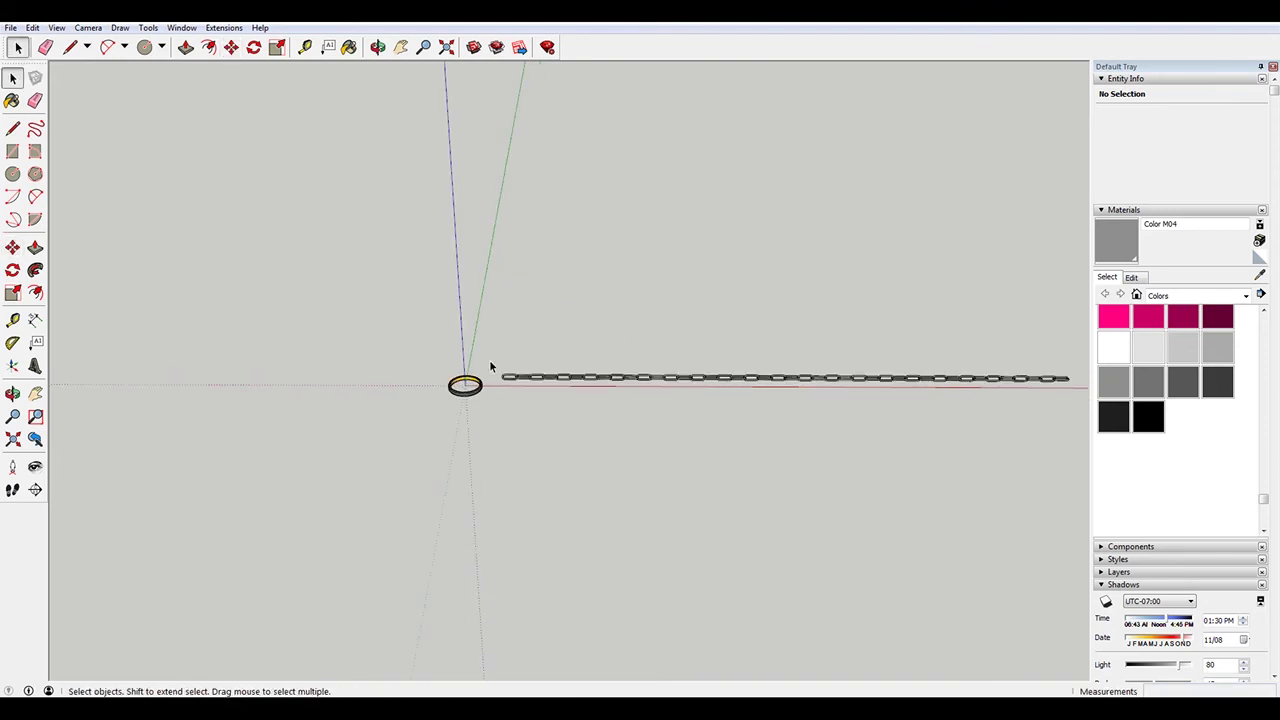
pyautogui.moveTo(499, 332); pyautogui.dragTo(1083, 436)
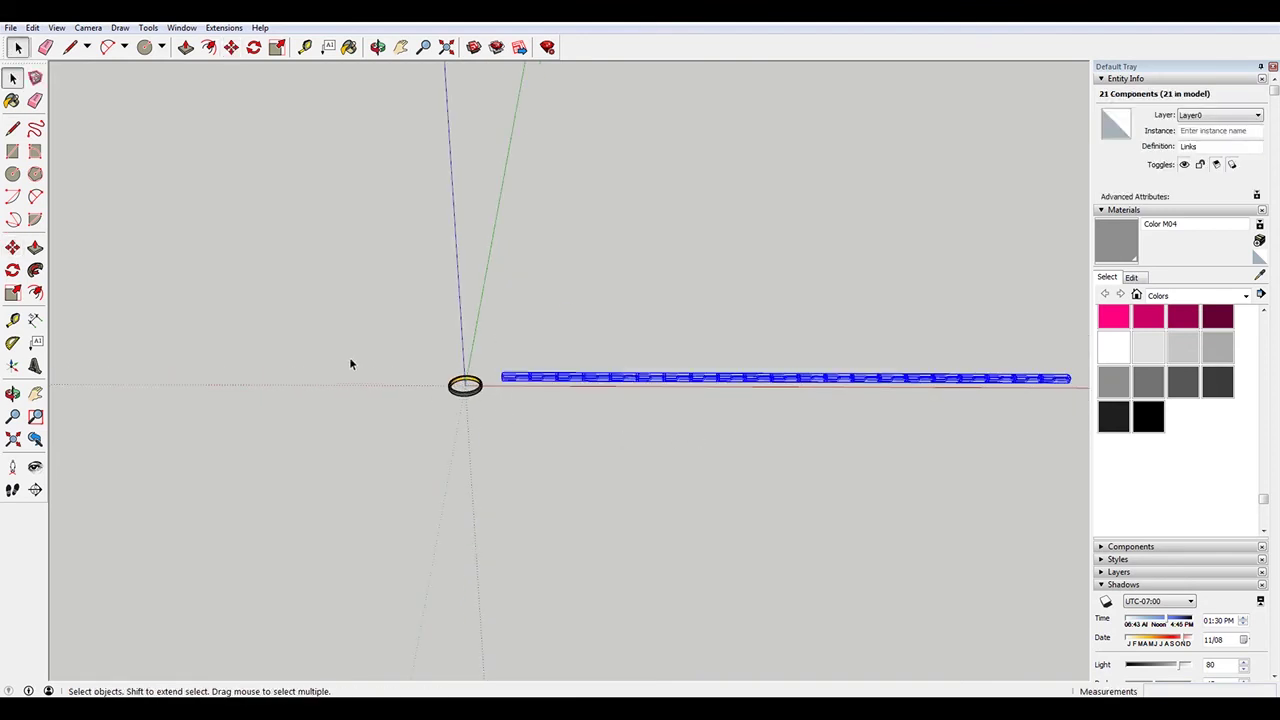
pyautogui.scroll(5, 363, 349)
pyautogui.scroll(5, 667, 452)
pyautogui.press('m')
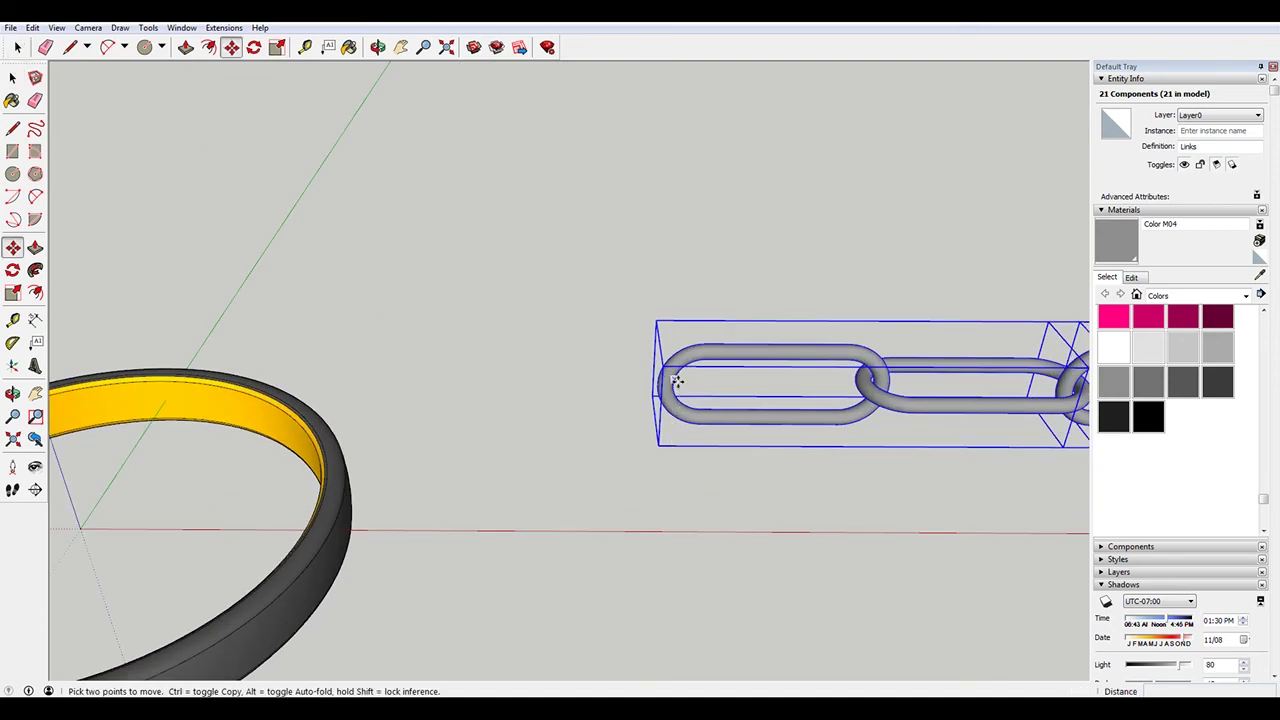
pyautogui.click(679, 386)
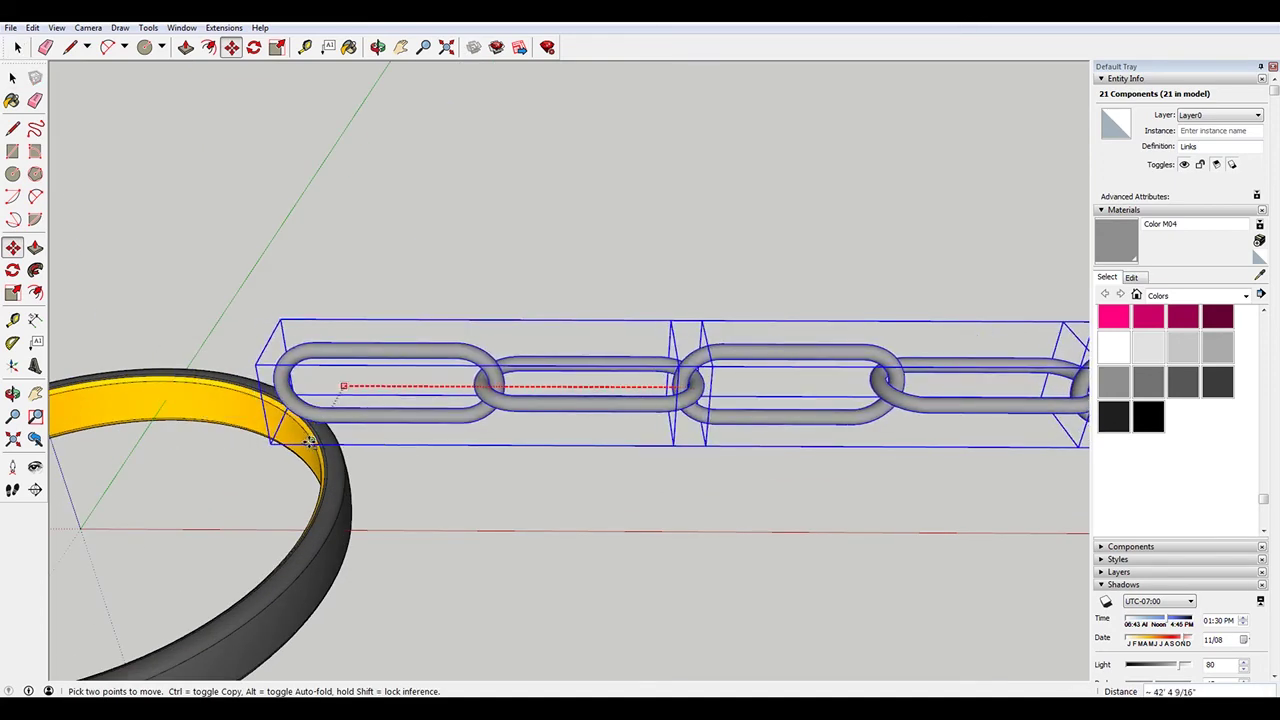
pyautogui.scroll(-2, 314, 443)
pyautogui.scroll(-2, 314, 443)
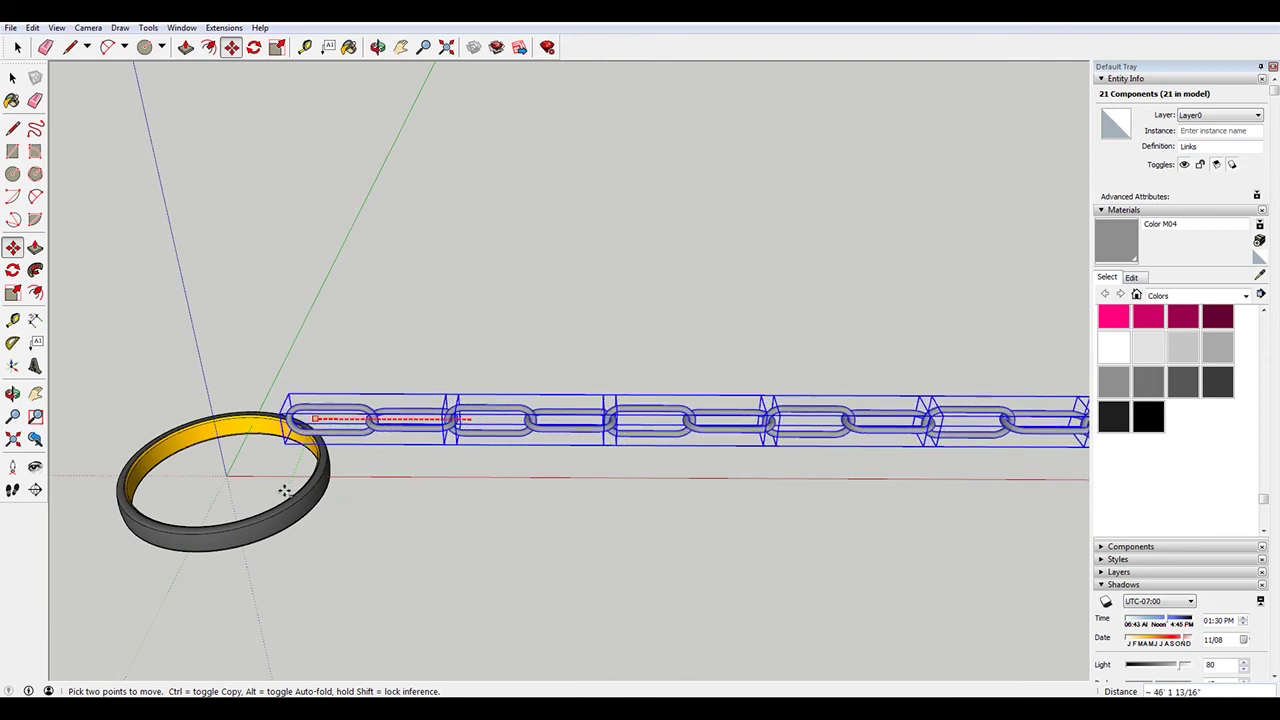
pyautogui.press('shift')
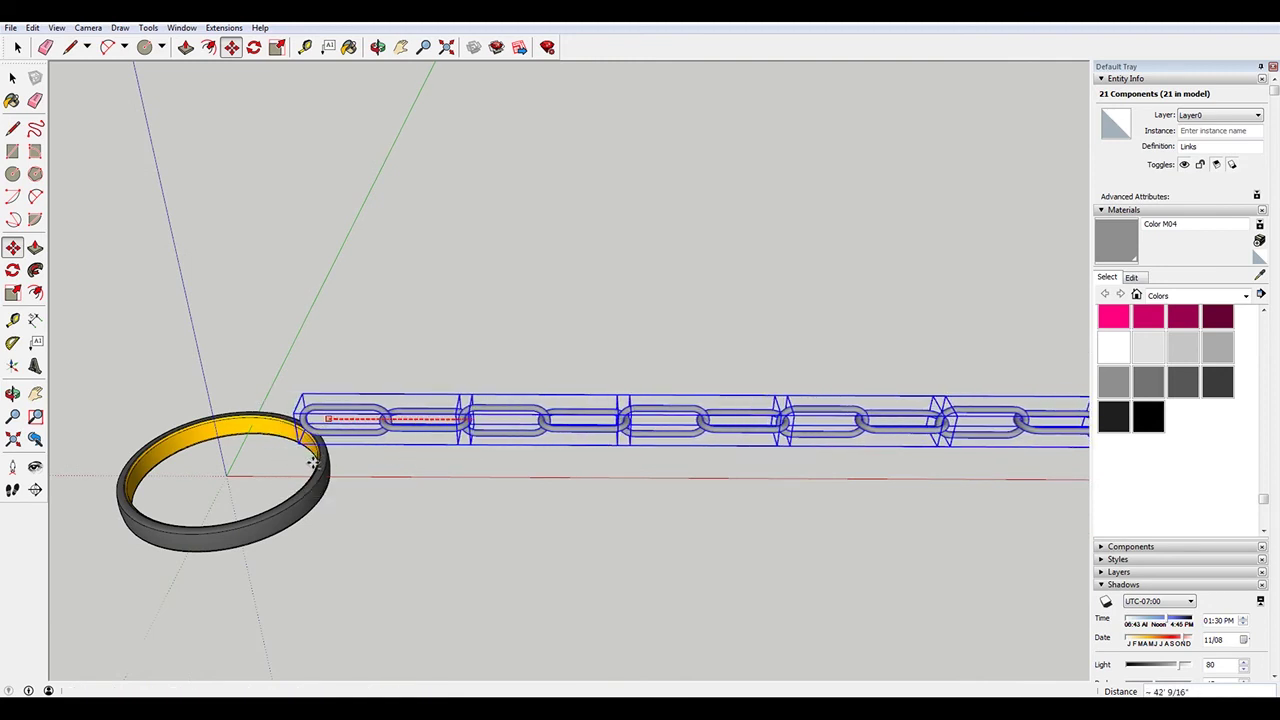
pyautogui.click(313, 463)
# Lower the chain along the blue axis and fine-tune its position so the first link wraps around the ring's side
pyautogui.click(345, 408)
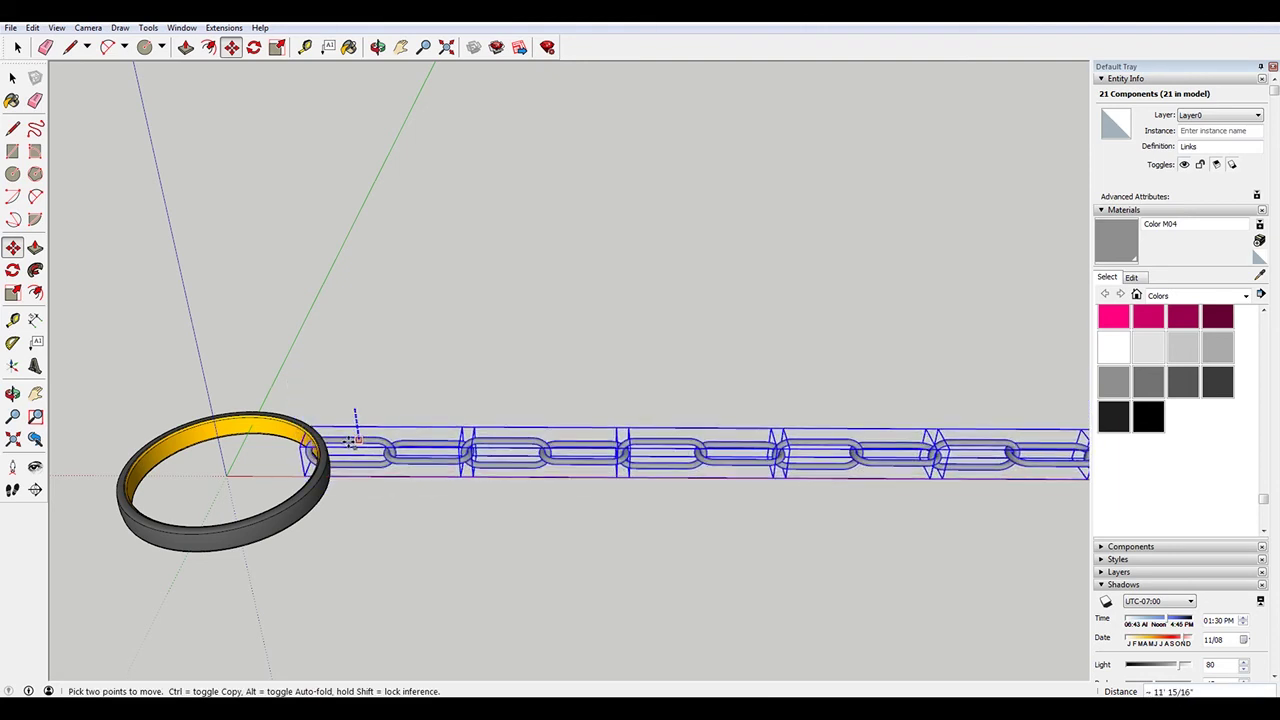
pyautogui.moveTo(260, 517); pyautogui.dragTo(530, 370, button='middle')
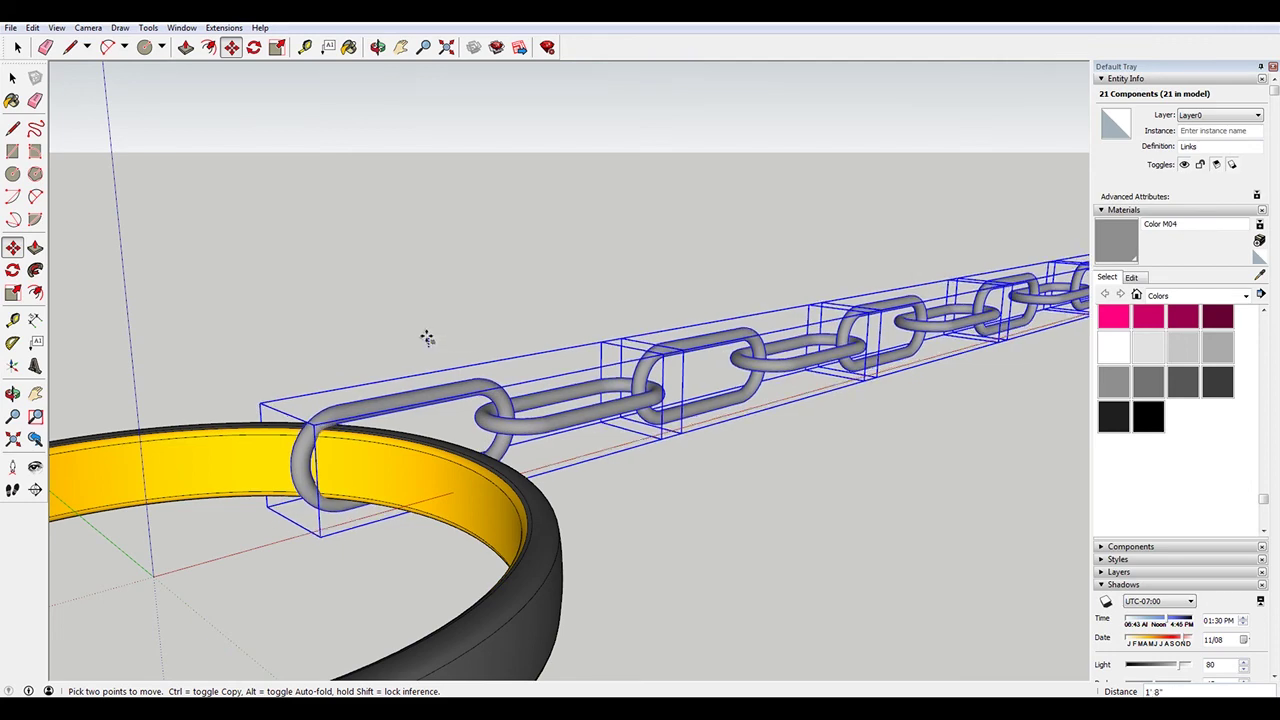
pyautogui.moveTo(494, 358); pyautogui.dragTo(600, 311, button='middle')
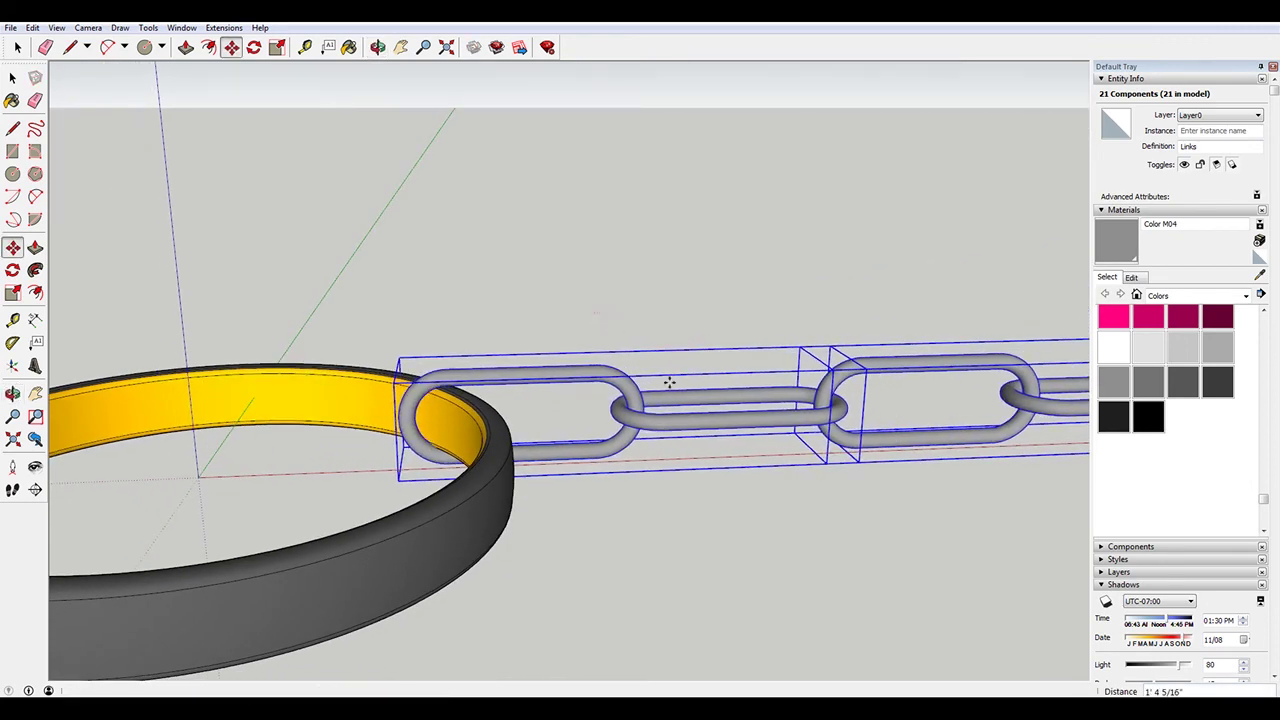
pyautogui.moveTo(669, 380); pyautogui.dragTo(760, 431, button='middle')
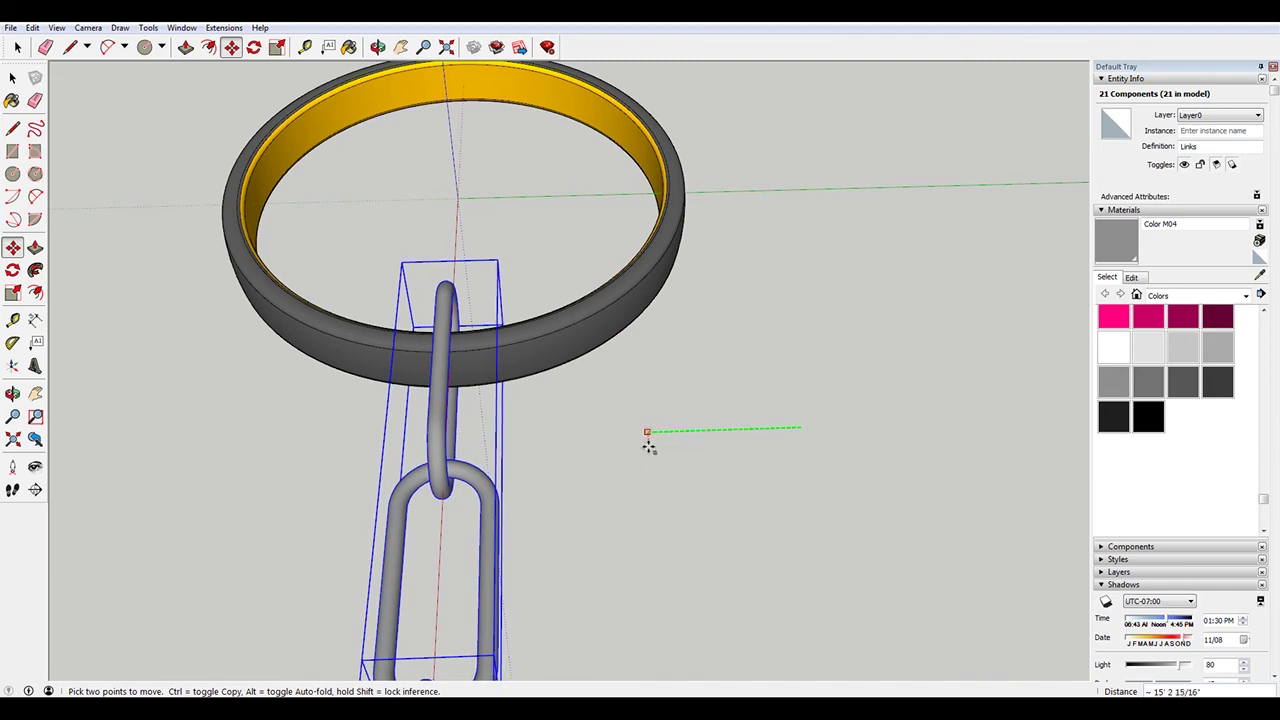
pyautogui.moveTo(599, 430); pyautogui.dragTo(734, 506, button='middle')
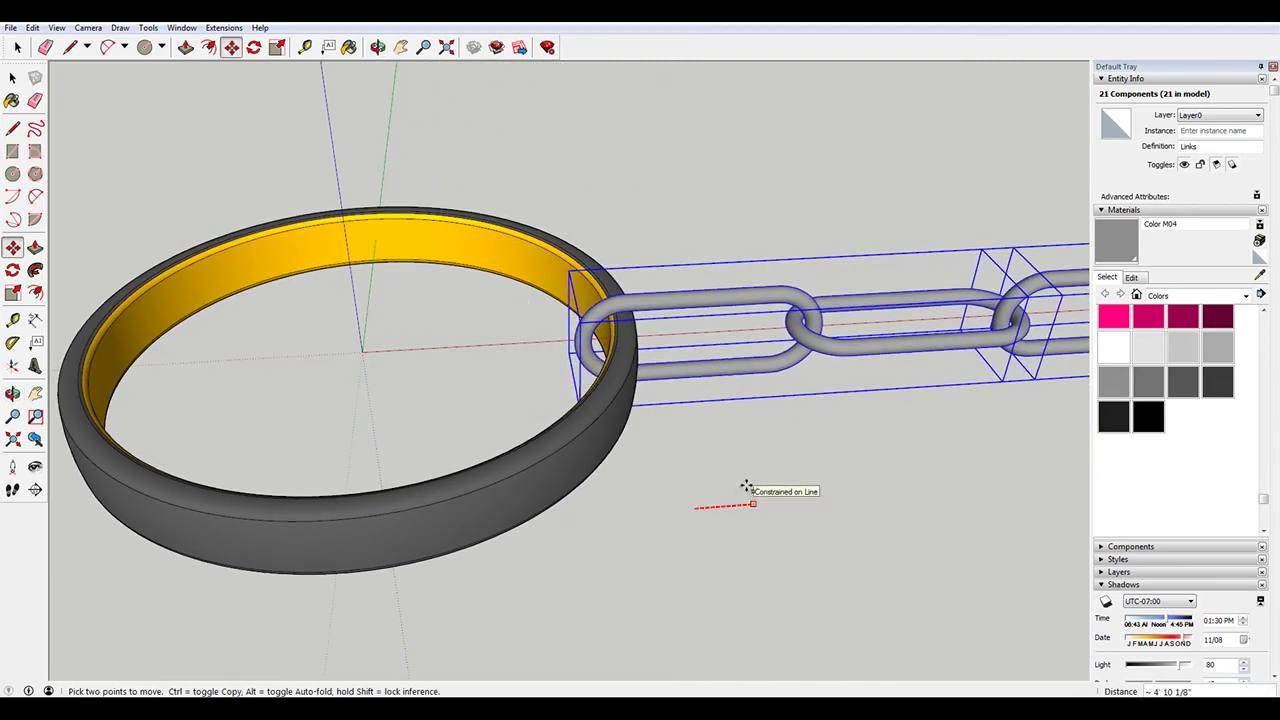
pyautogui.scroll(-10, 693, 442)
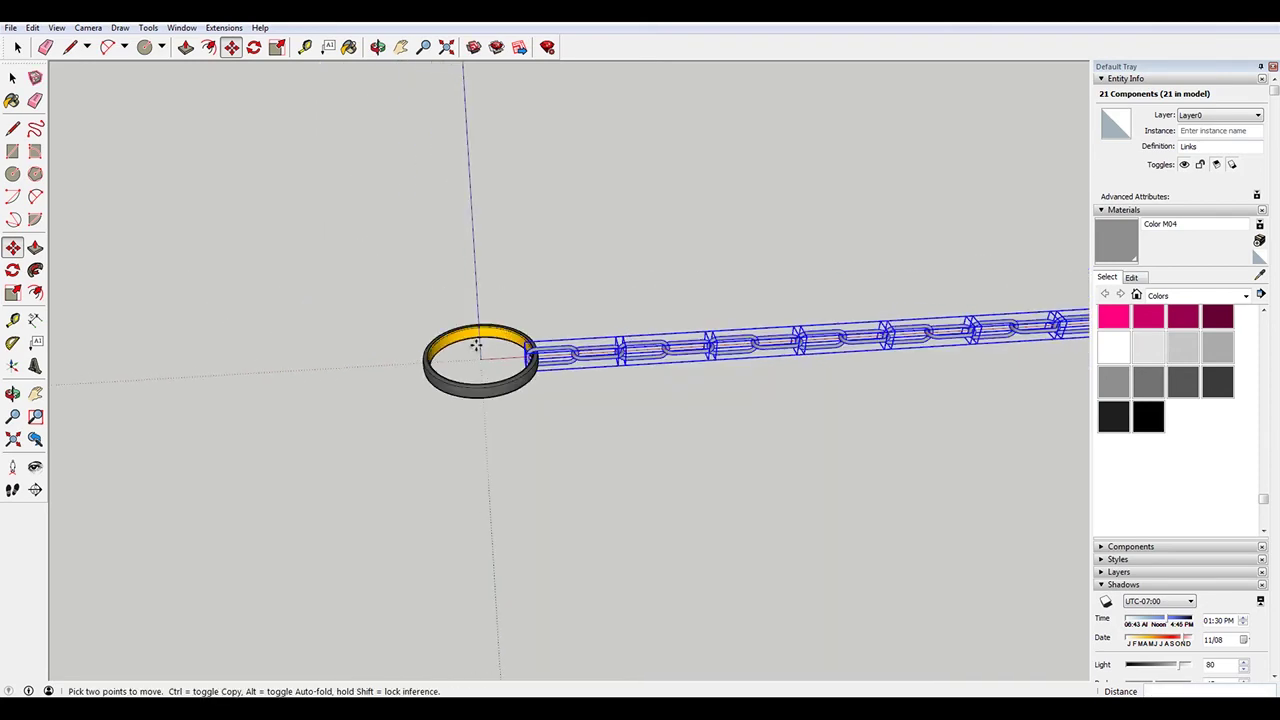
# Select the ring together with the whole chain
pyautogui.press('space')
pyautogui.click(580, 331)
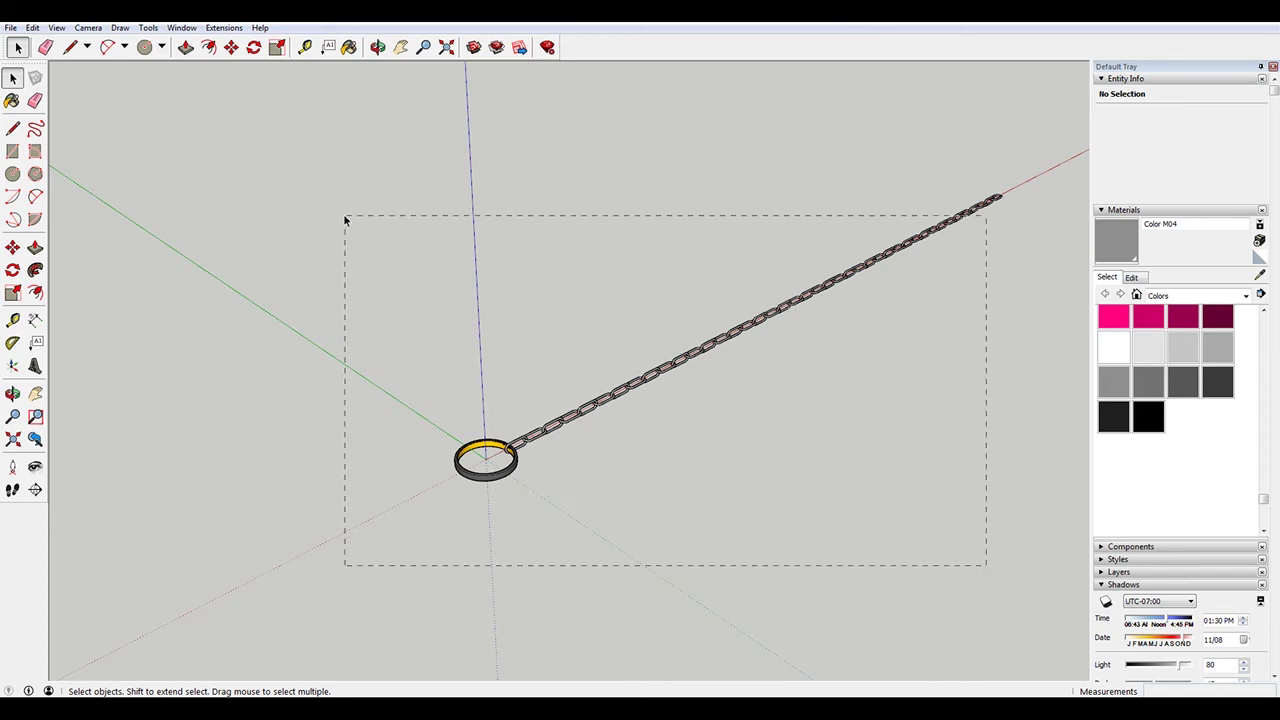
pyautogui.moveTo(345, 220); pyautogui.dragTo(347, 221)
pyautogui.click(651, 229)
pyautogui.hotkey('ctrl', 'a')
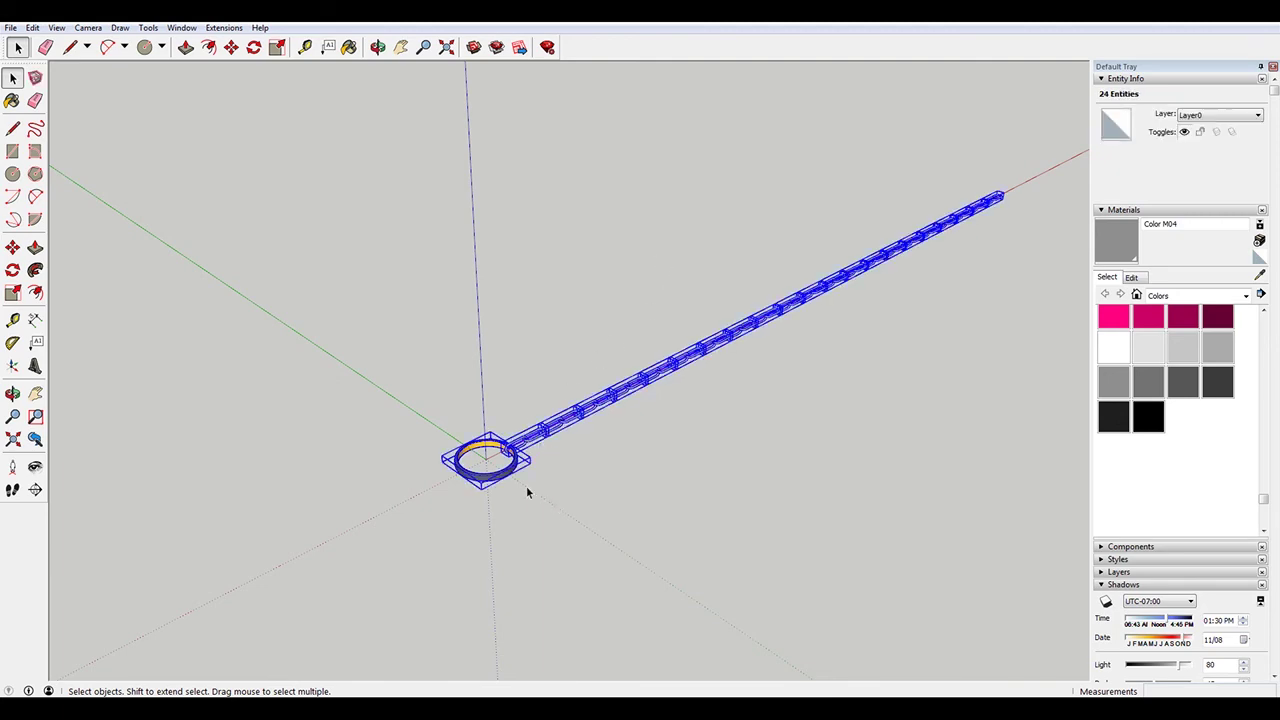
pyautogui.scroll(8, 485, 479)
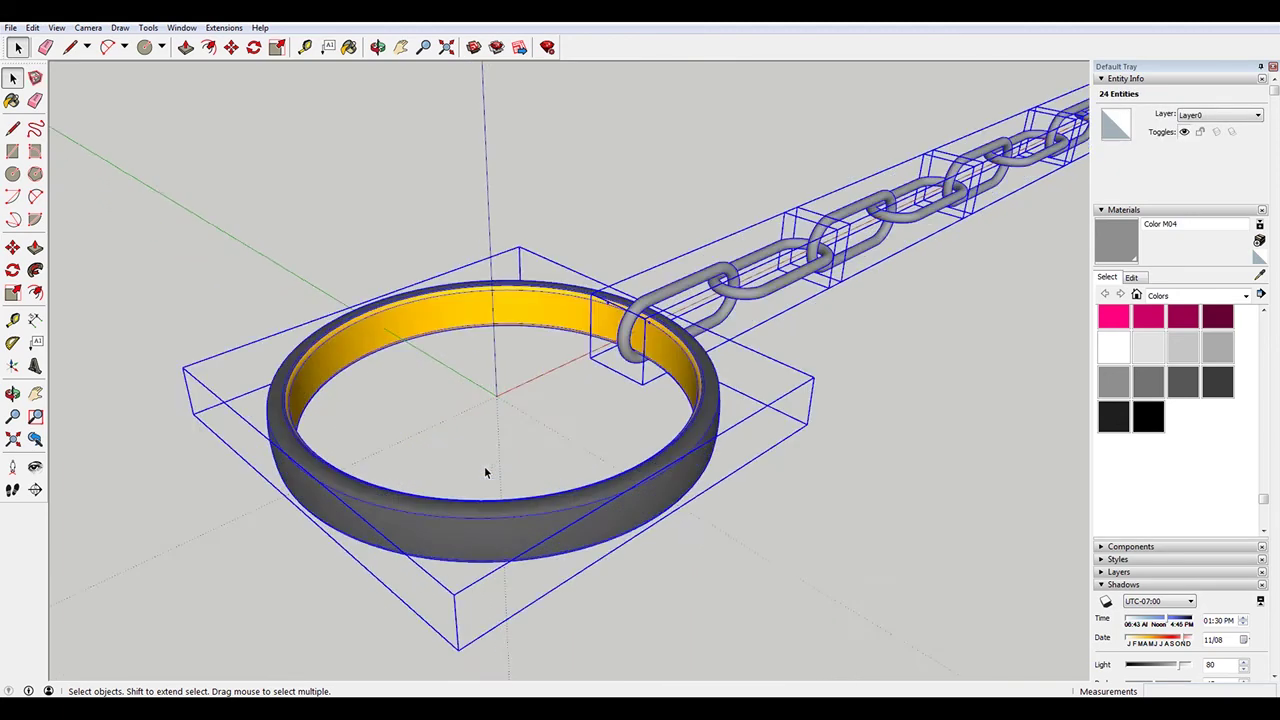
pyautogui.scroll(-3, 496, 464)
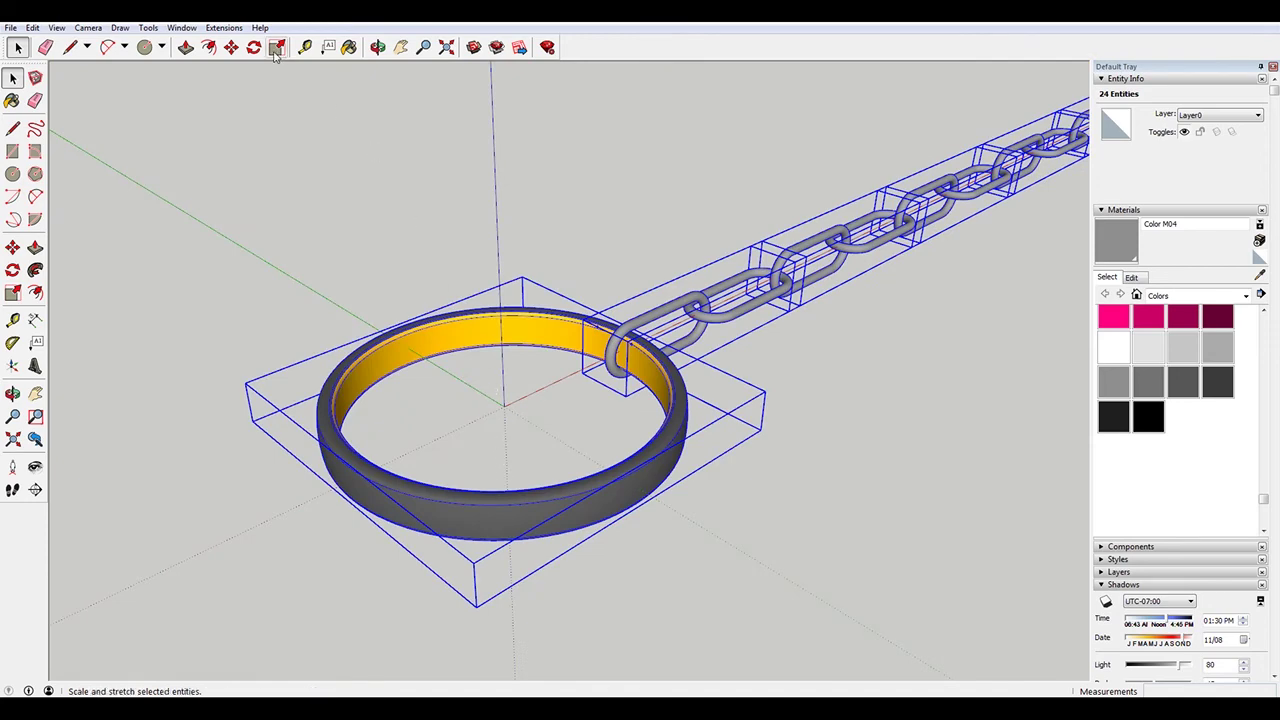
# Measure across the ring's inner edge with Tape Measure and resize the whole model to make that distance .586
pyautogui.click(307, 48)
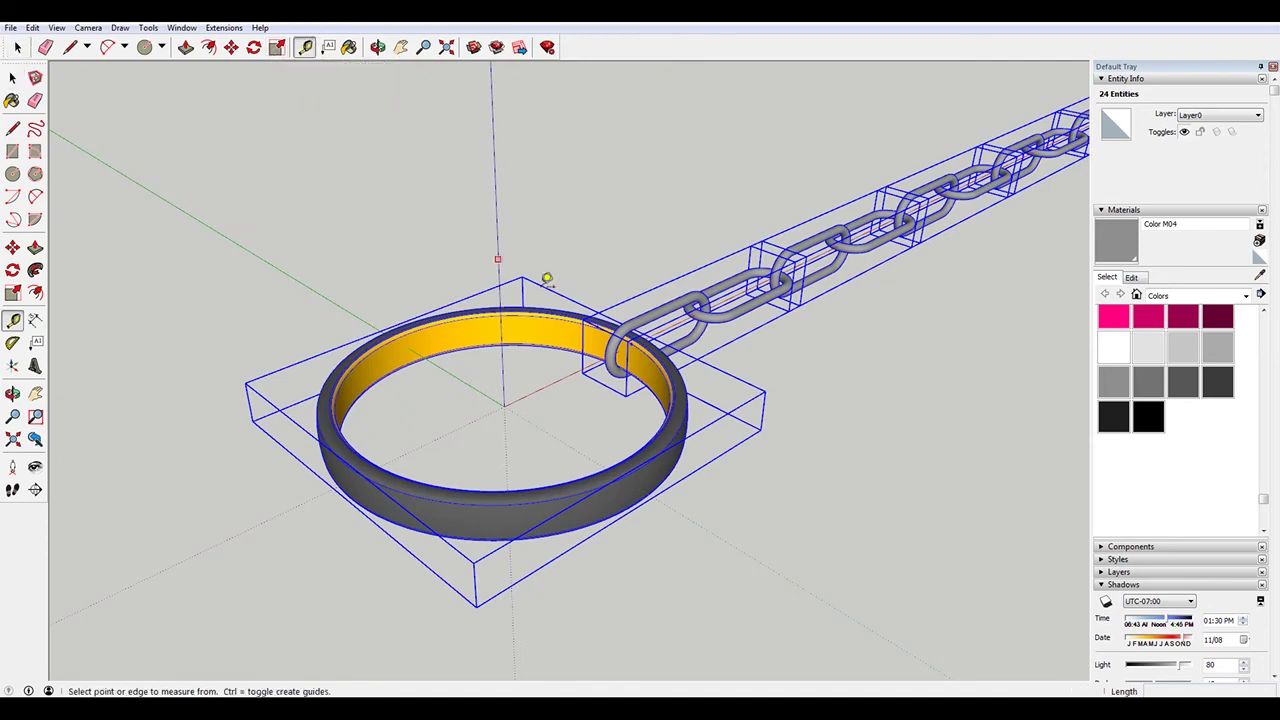
pyautogui.click(600, 321)
pyautogui.moveTo(600, 321); pyautogui.dragTo(210, 448, button='middle')
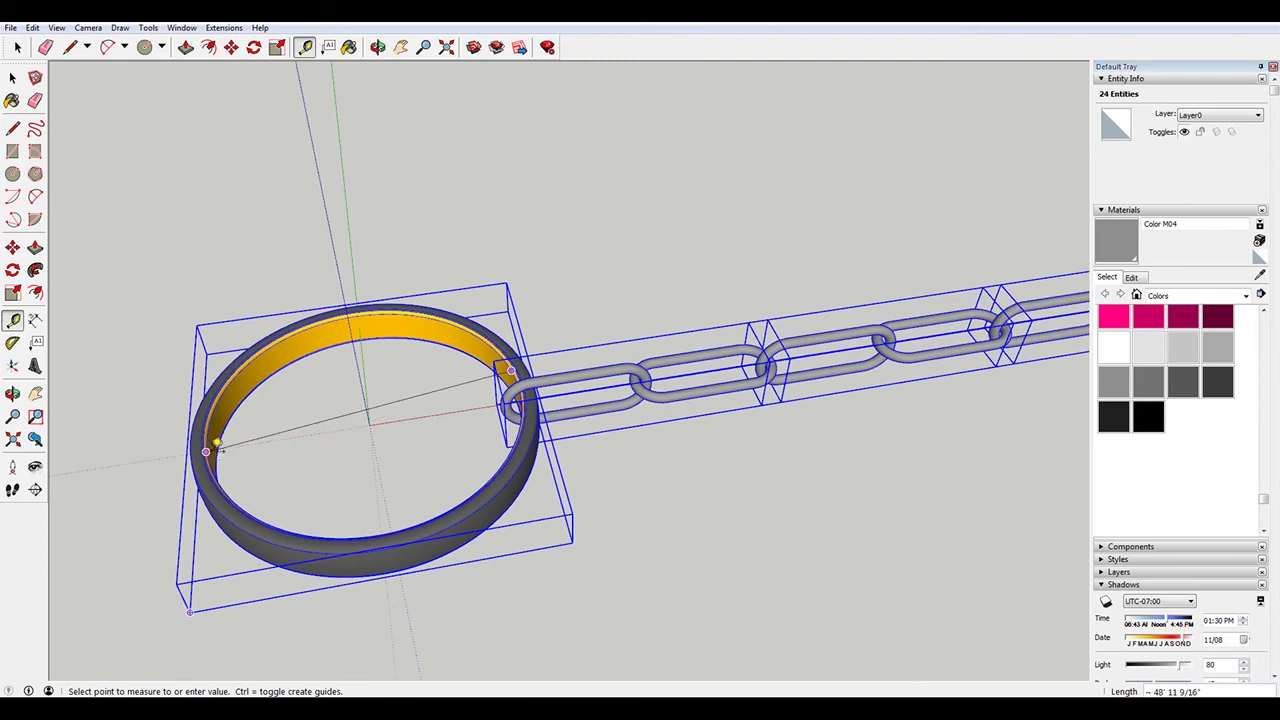
pyautogui.click(216, 443)
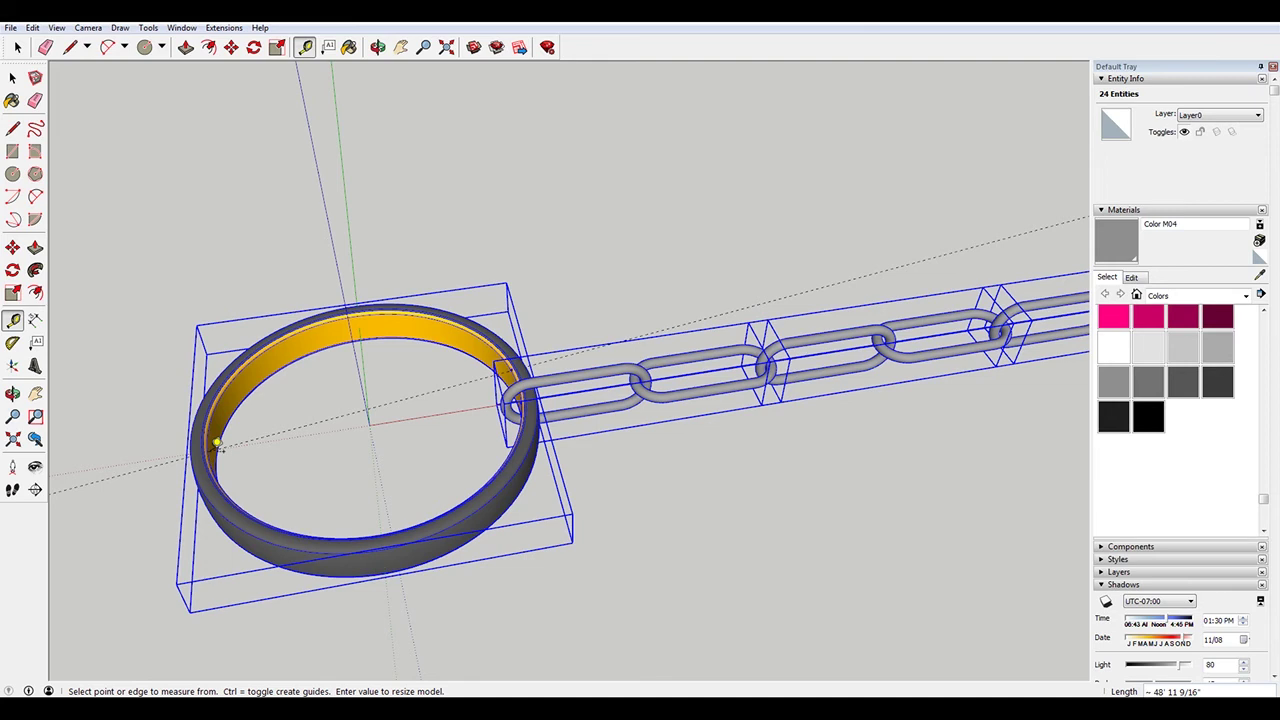
pyautogui.write('.586')
pyautogui.press('Return')
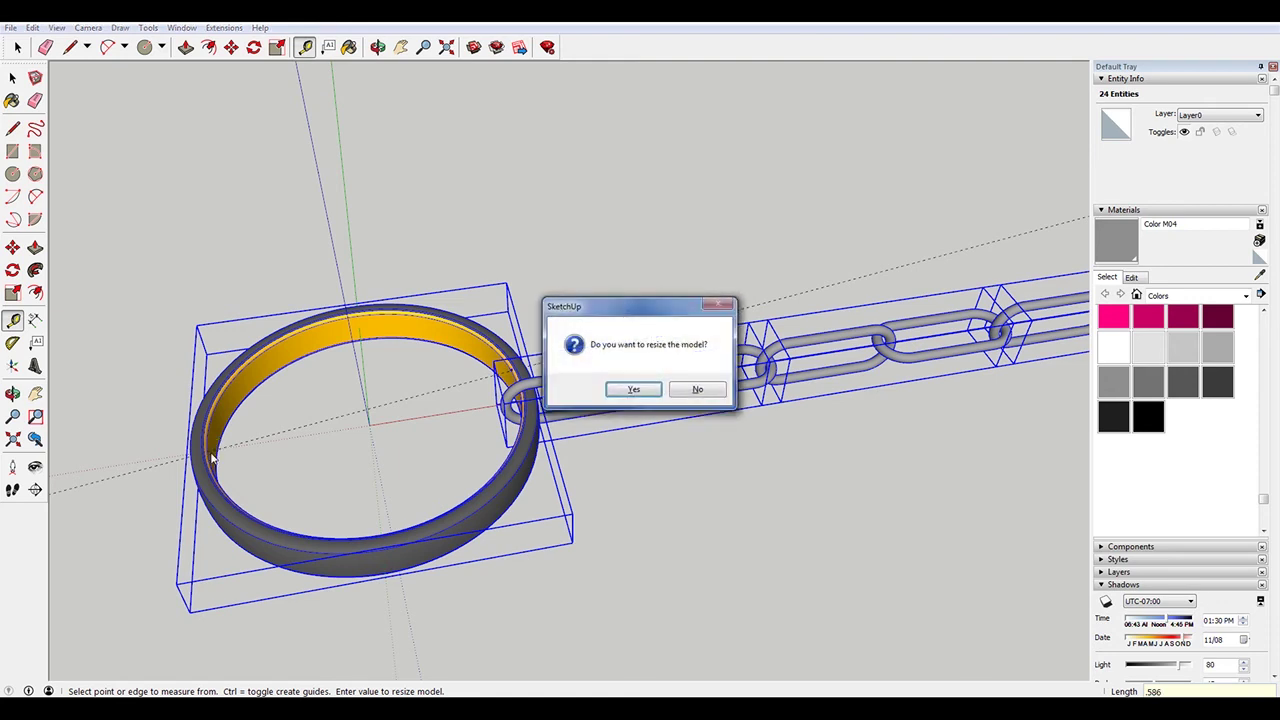
pyautogui.click(633, 389)
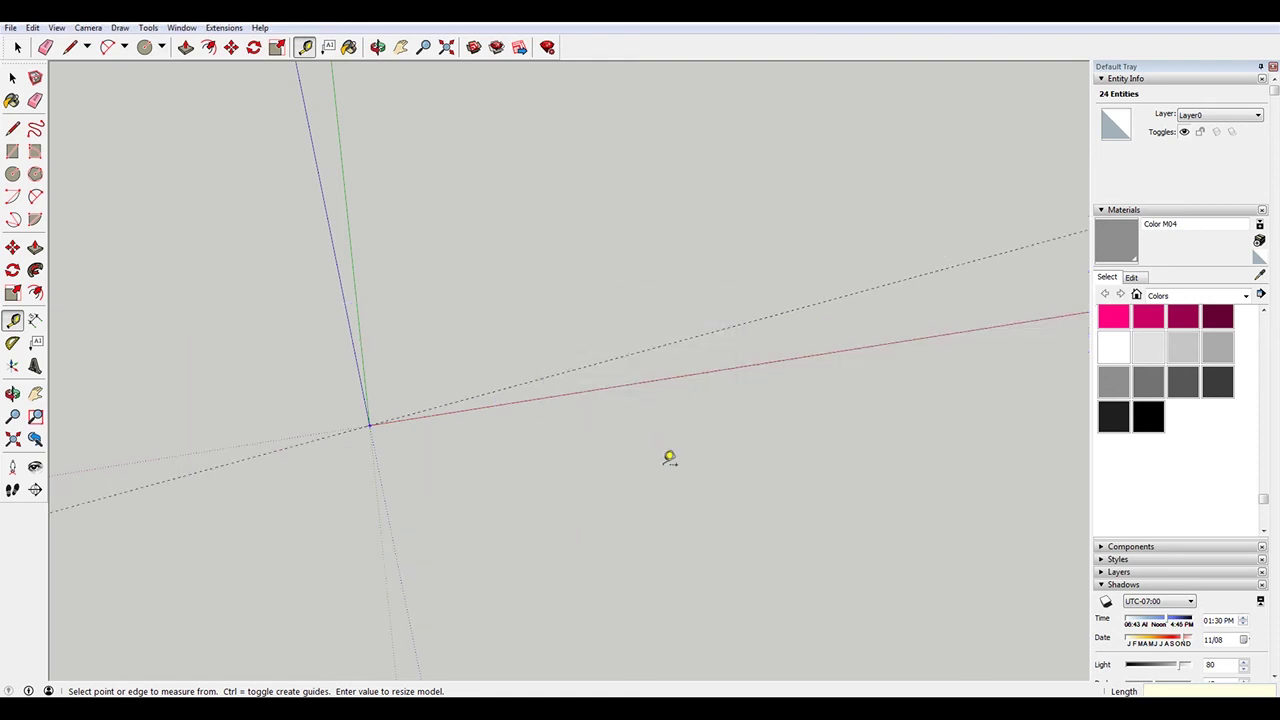
# Delete the diagonal guide line that crosses the ring
pyautogui.press('space')
pyautogui.click(732, 324)
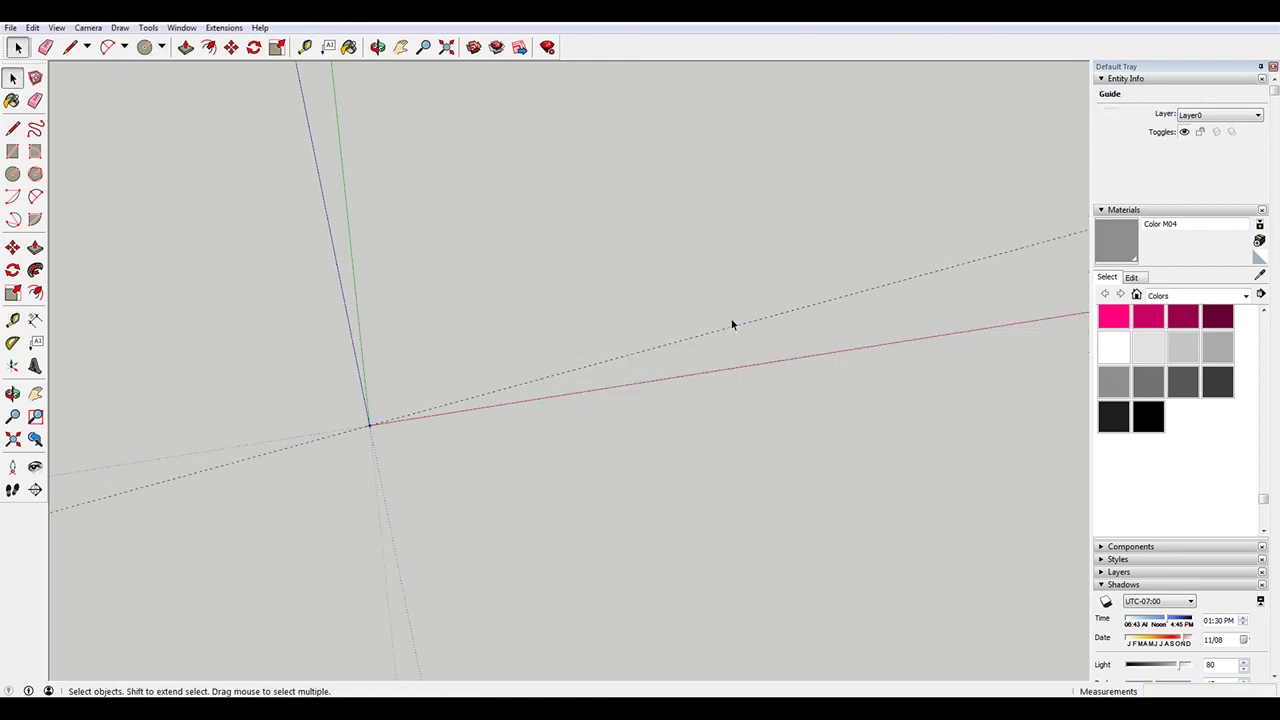
pyautogui.moveTo(462, 378); pyautogui.dragTo(538, 398, button='middle')
pyautogui.scroll(10, 538, 398)
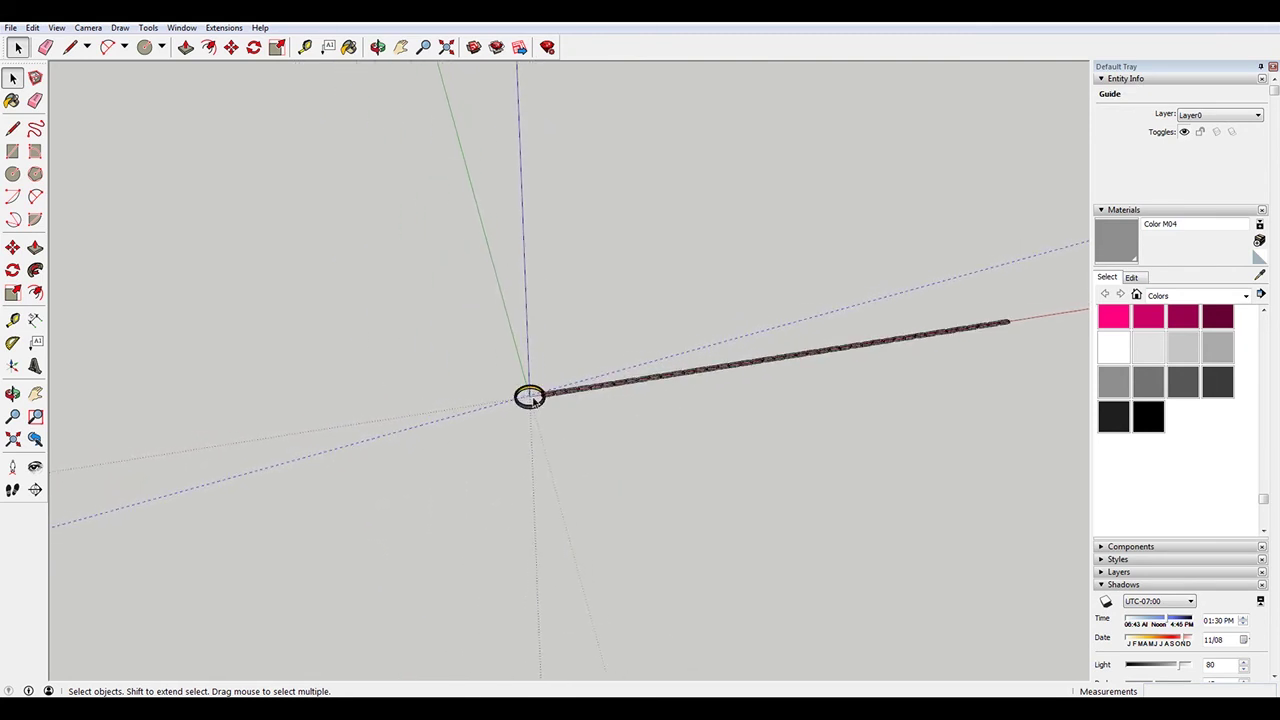
pyautogui.scroll(5, 536, 401)
pyautogui.click(514, 374)
# Open the ring for editing and select the yellow surface along its inner rim
pyautogui.moveTo(514, 374); pyautogui.dragTo(706, 340, button='middle')
pyautogui.scroll(-5, 608, 326)
pyautogui.moveTo(608, 326); pyautogui.dragTo(608, 358, button='middle')
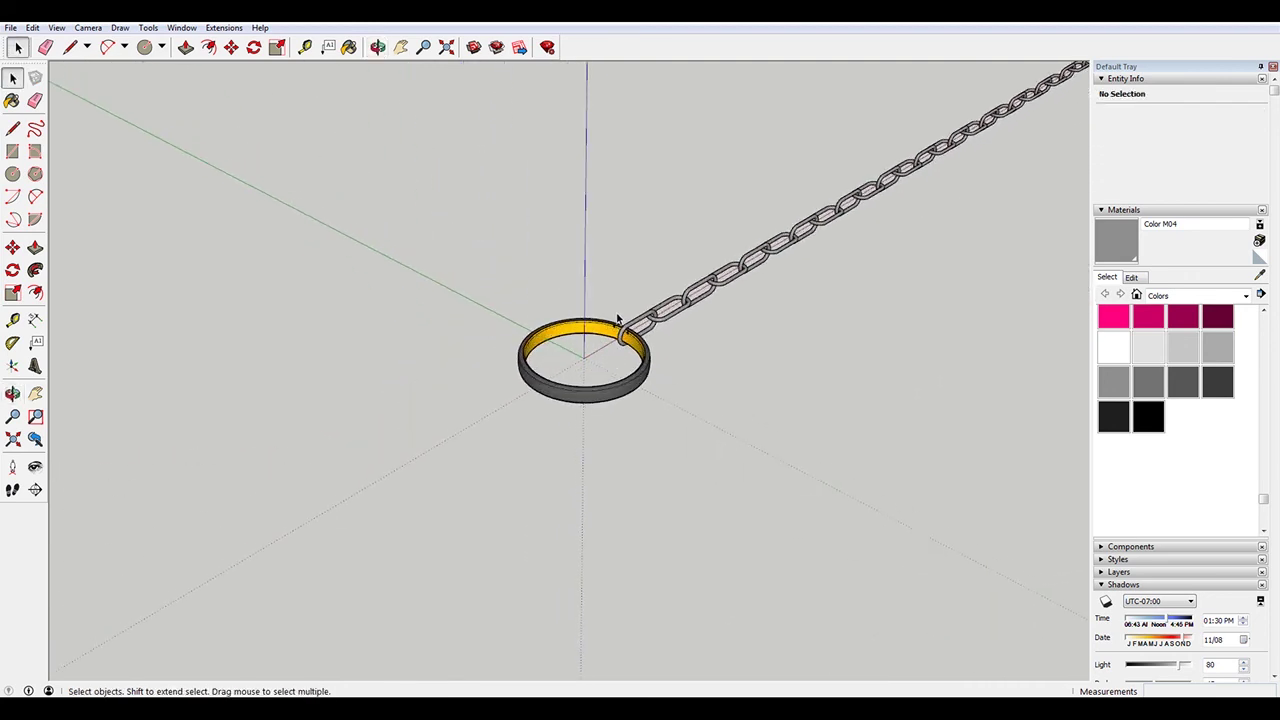
pyautogui.scroll(10, 608, 358)
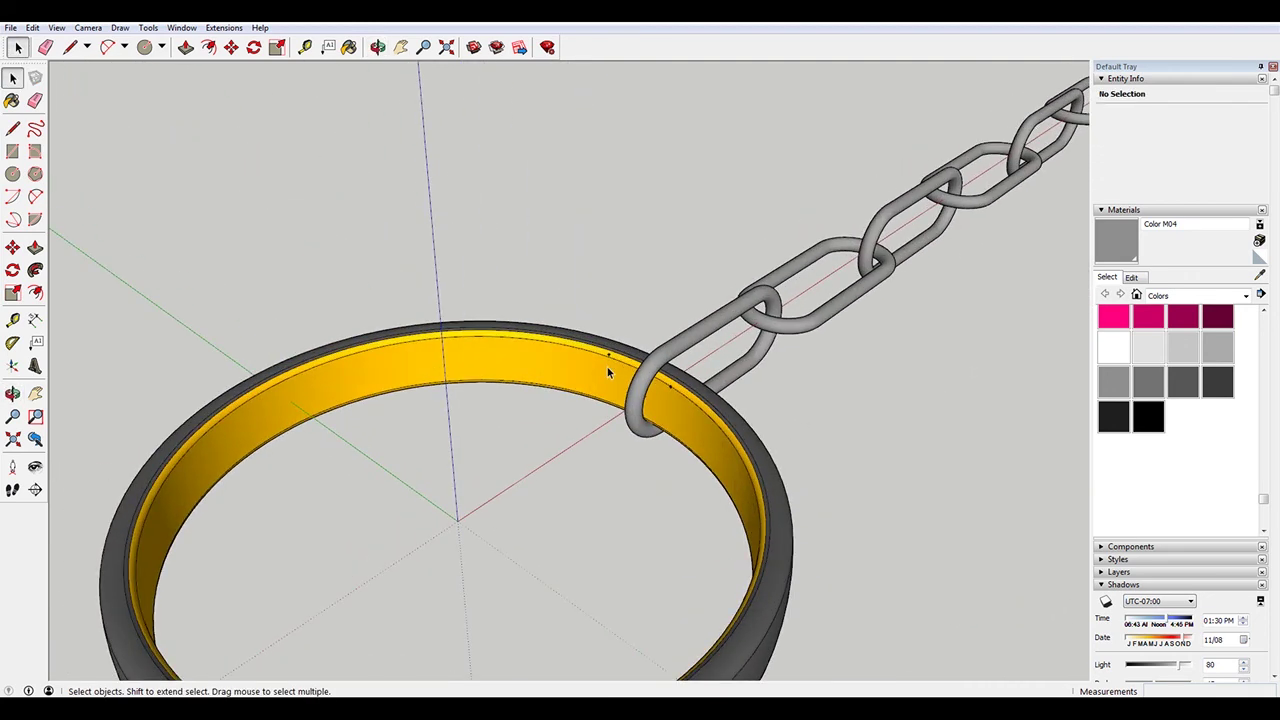
pyautogui.scroll(5, 607, 370)
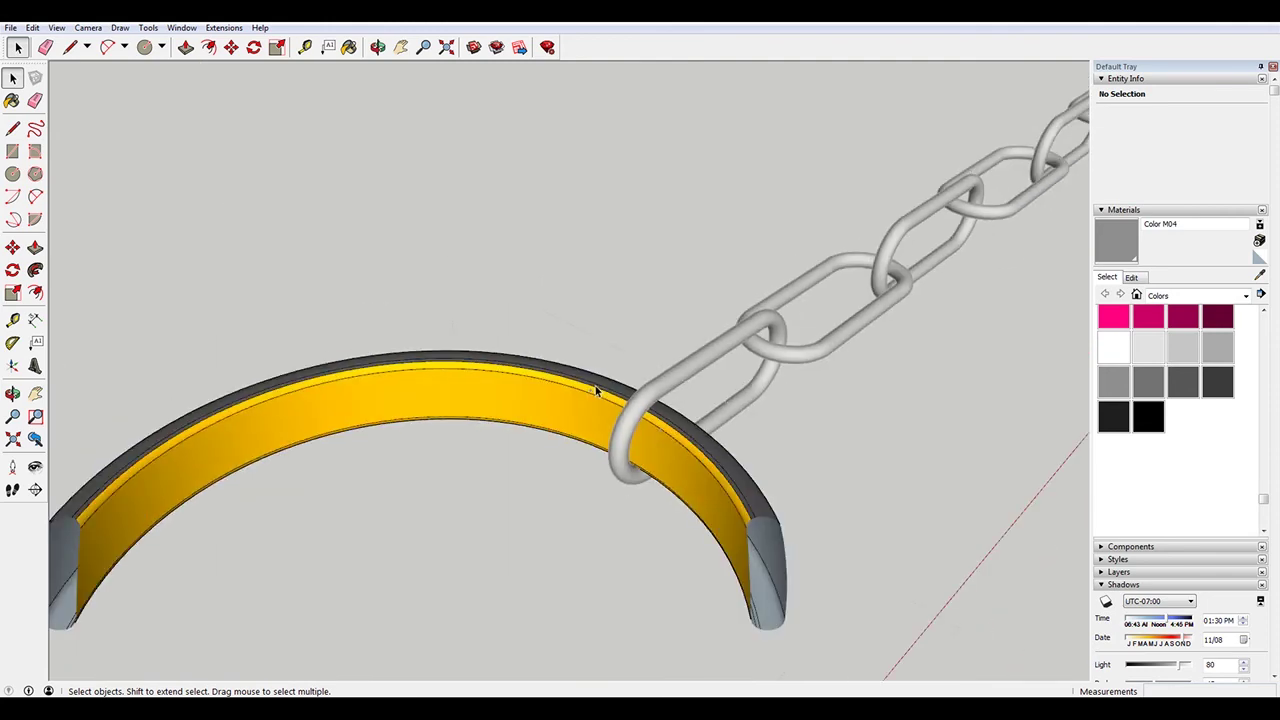
pyautogui.click(593, 389)
pyautogui.moveTo(593, 389); pyautogui.dragTo(460, 414, button='middle')
pyautogui.scroll(5, 462, 414)
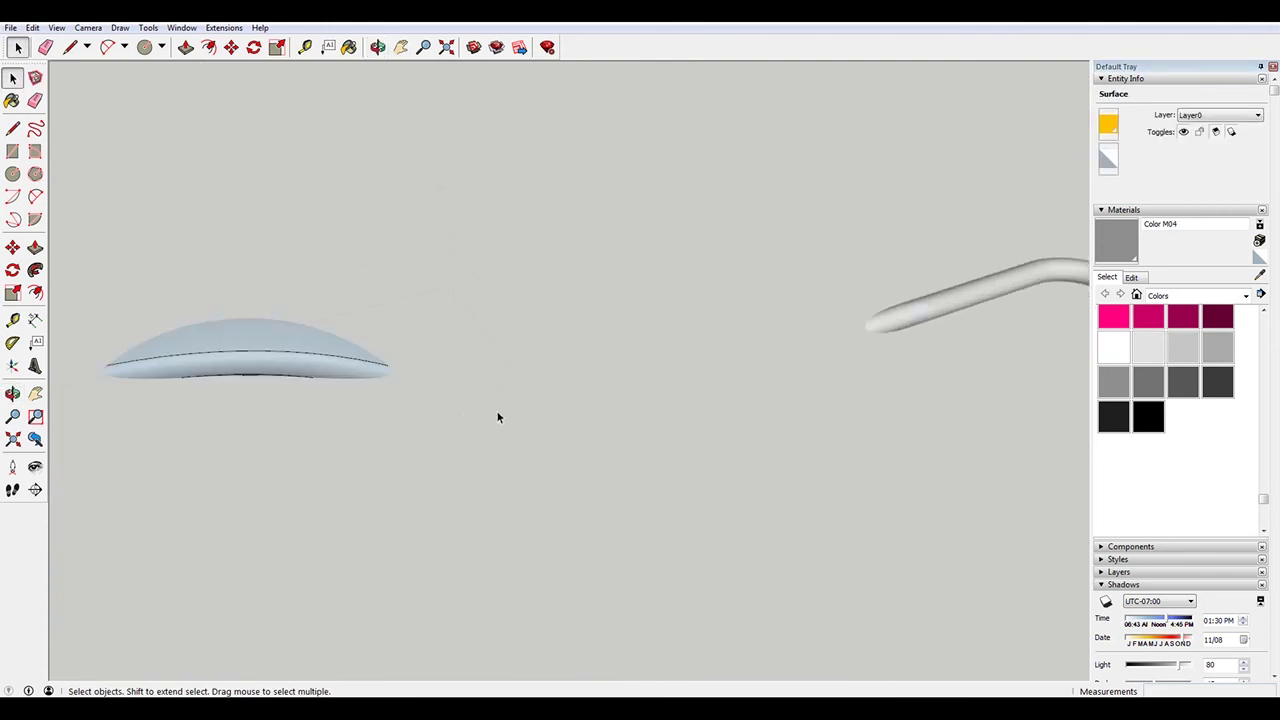
pyautogui.scroll(-5, 500, 415)
# Try to draw an arc between edge points on the yellow inner face beside the first link, and leave ring editing
pyautogui.press('c')
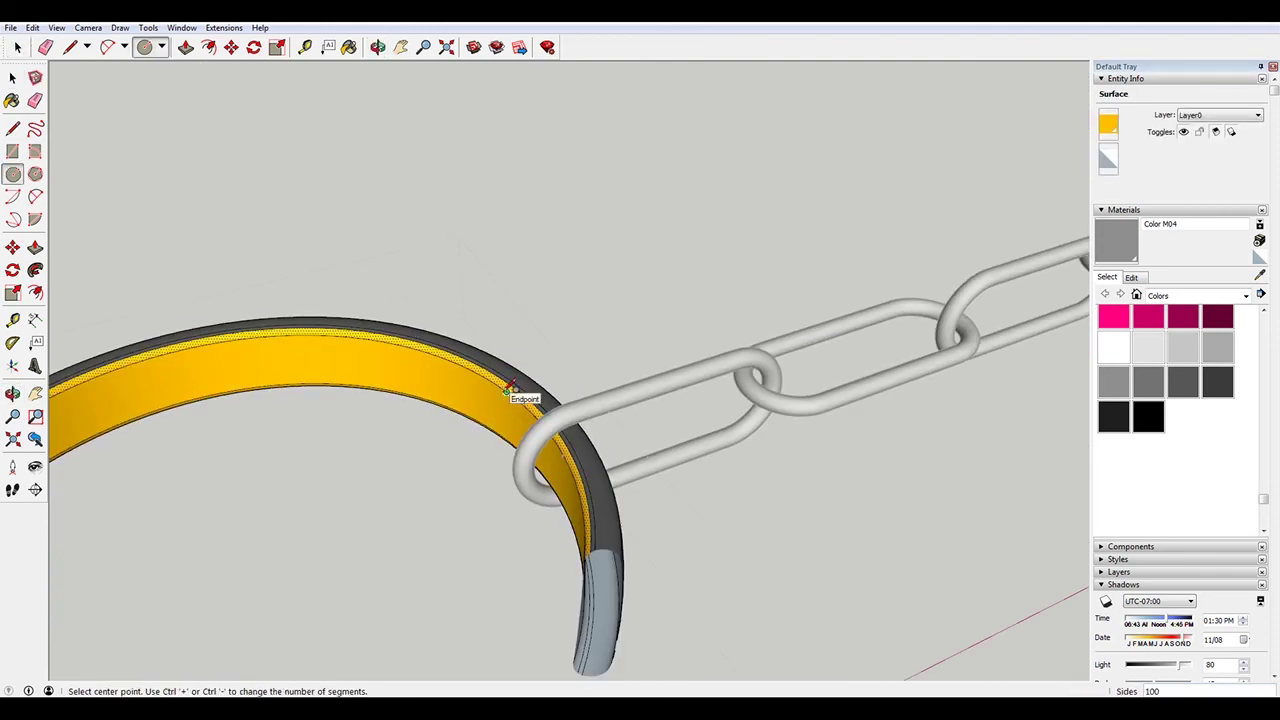
pyautogui.click(108, 47)
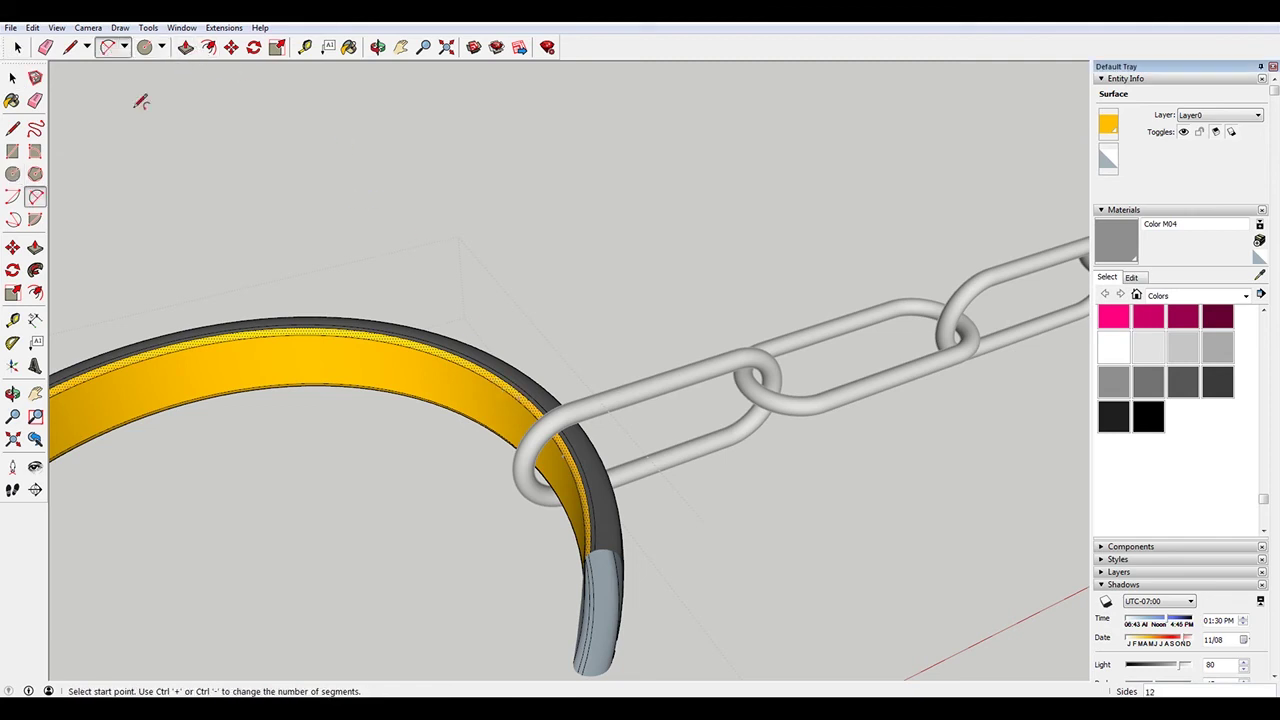
pyautogui.click(507, 392)
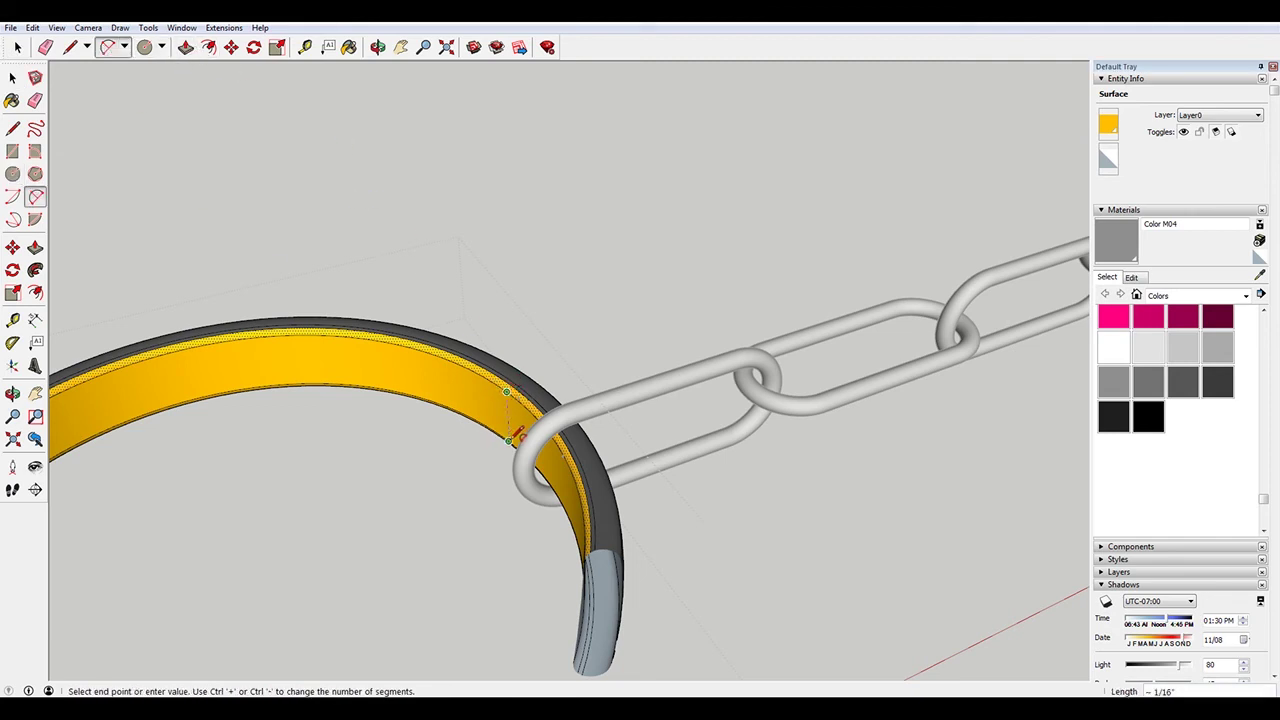
pyautogui.click(509, 441)
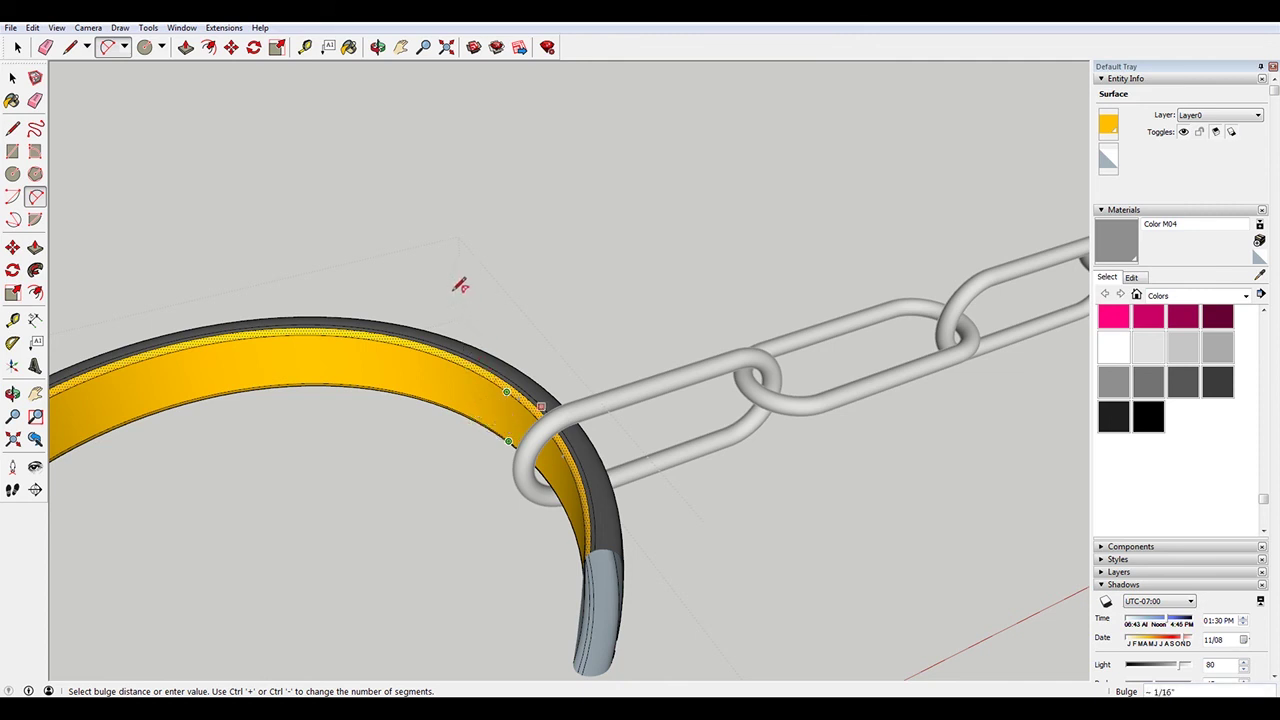
pyautogui.click(477, 420)
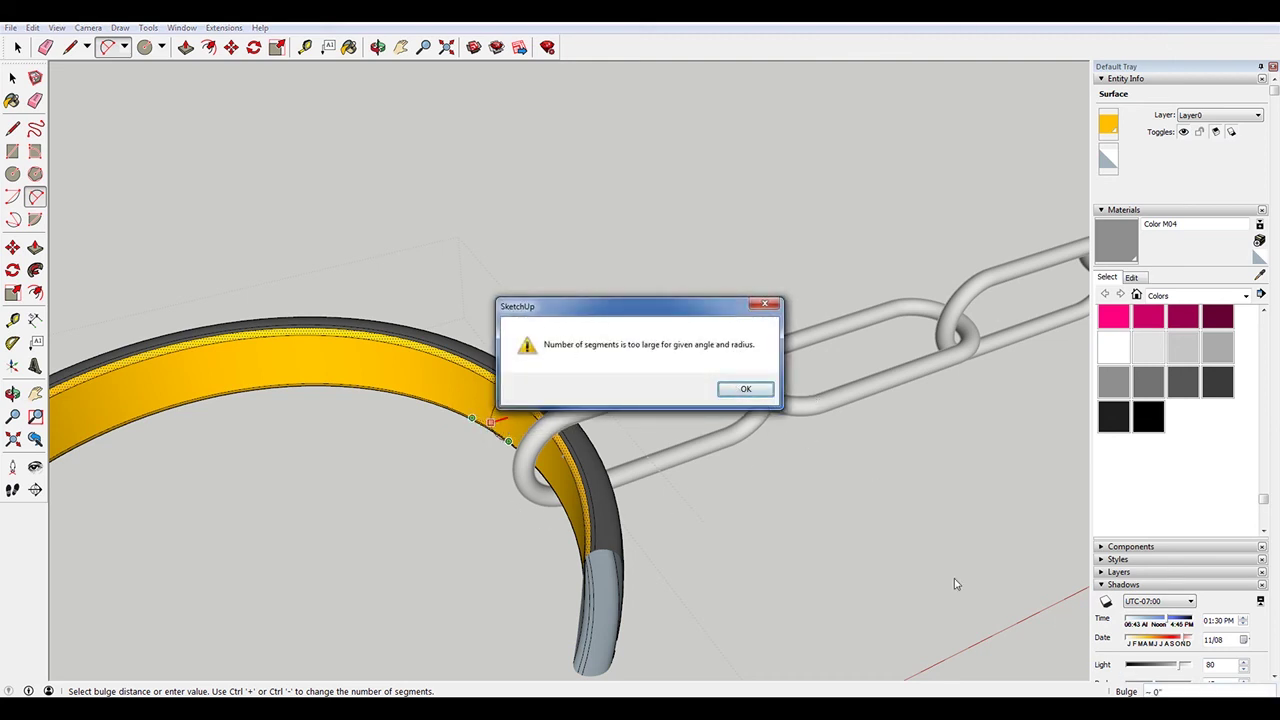
pyautogui.click(752, 388)
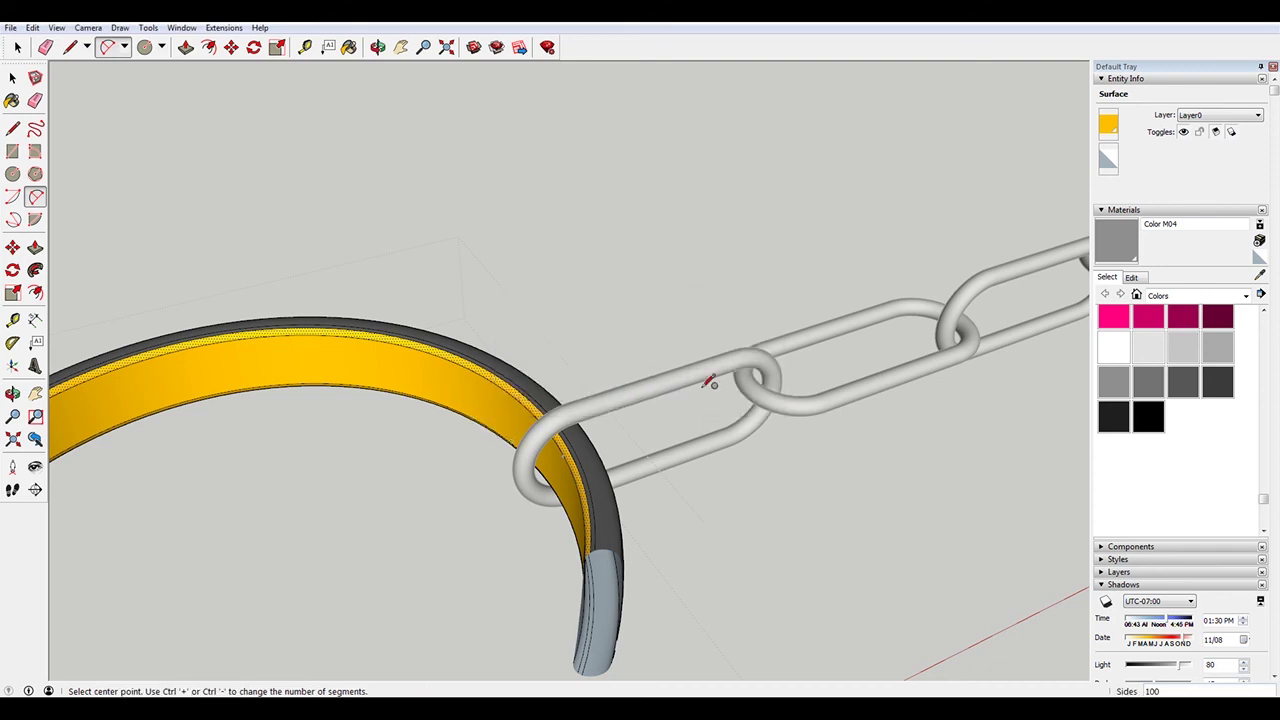
pyautogui.press('c')
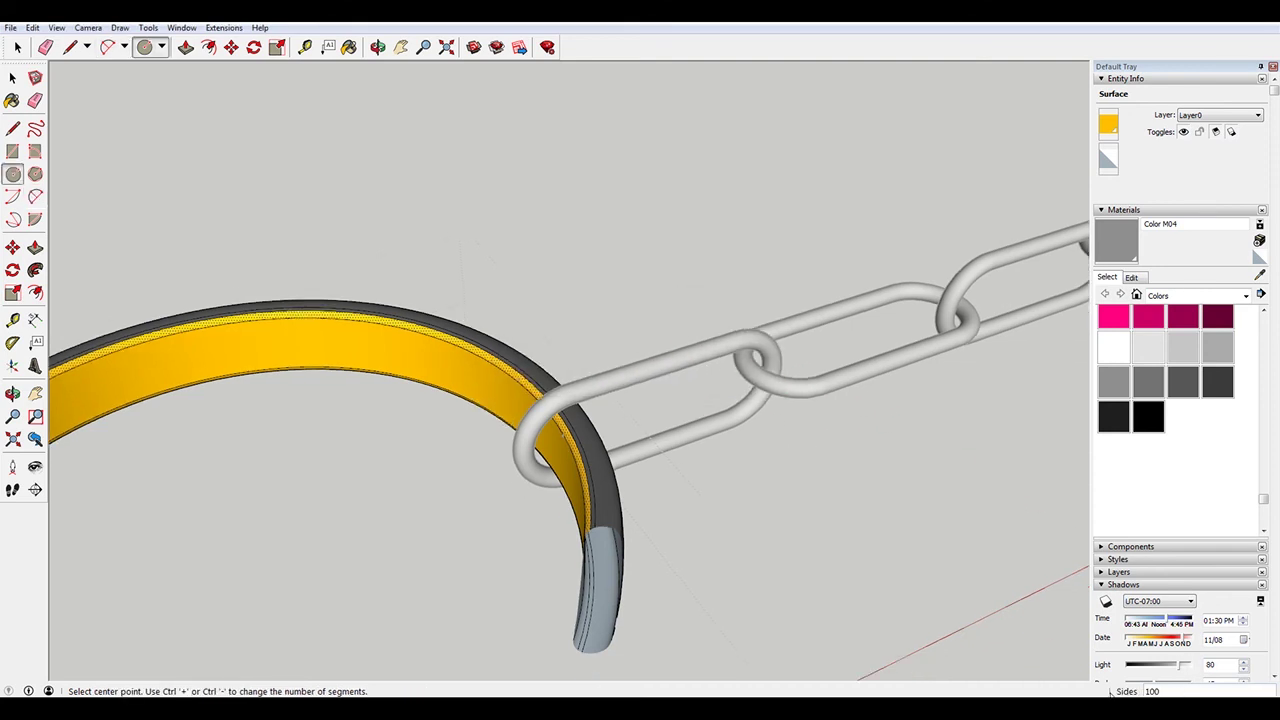
pyautogui.press('space')
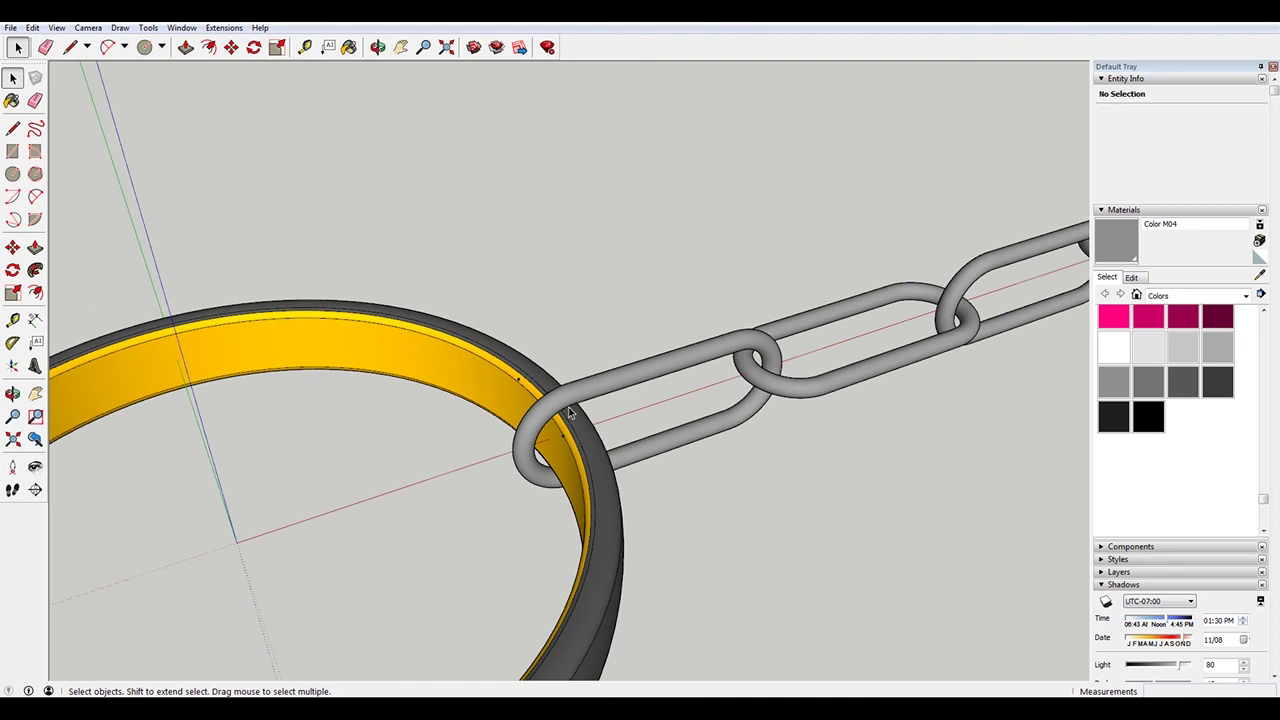
# Select every link-pair component except the one attached to the ring and rotate them about their first joint, away from the red axis
pyautogui.scroll(-10, 570, 412)
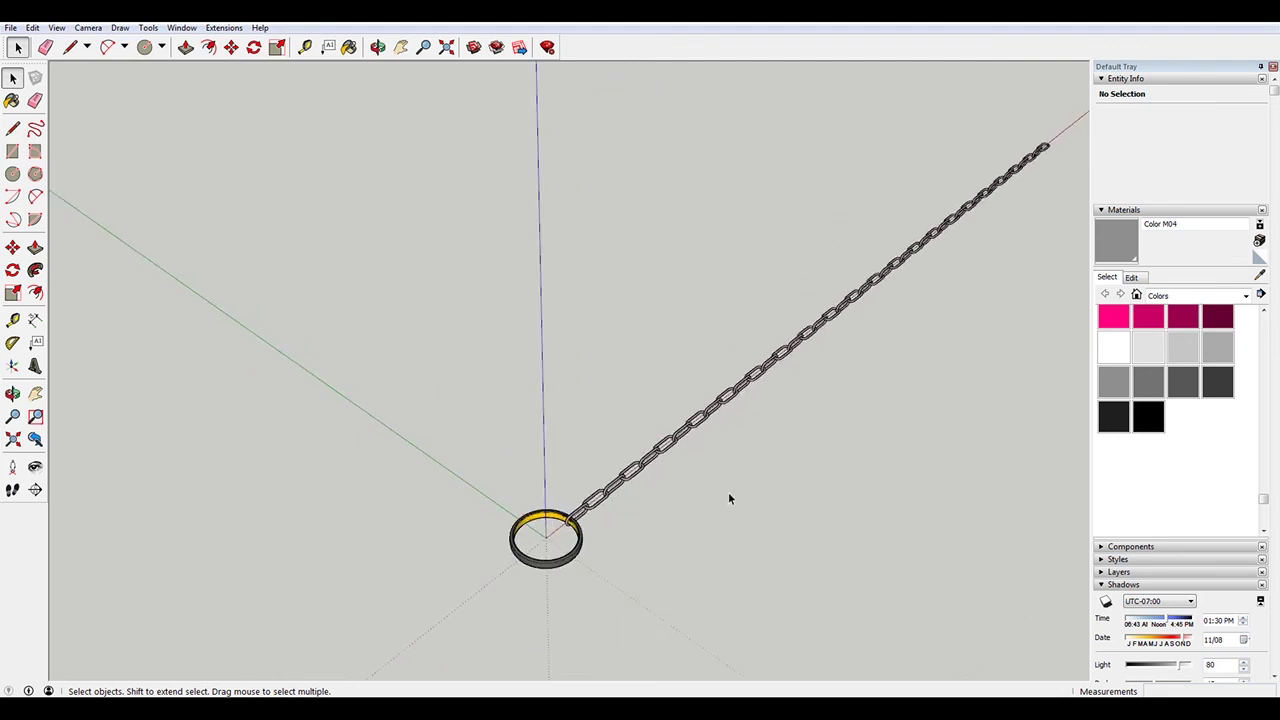
pyautogui.moveTo(729, 497); pyautogui.dragTo(665, 465, button='middle')
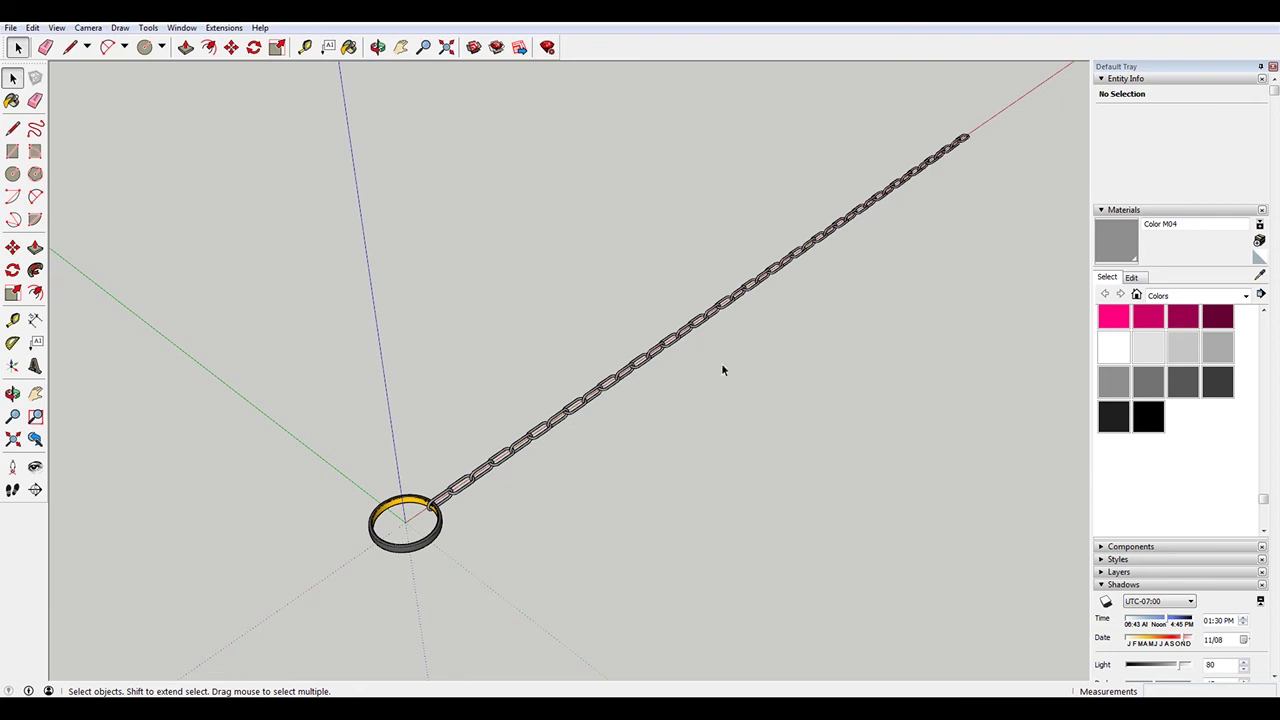
pyautogui.scroll(3, 466, 503)
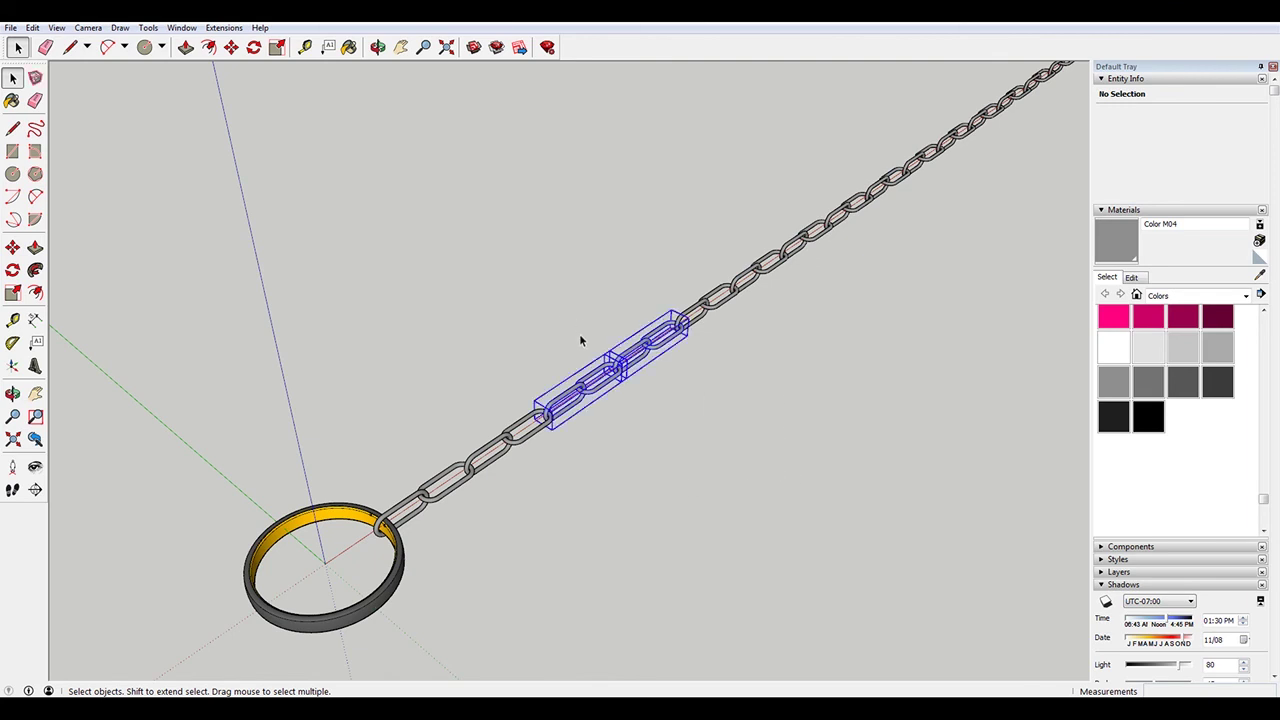
pyautogui.scroll(-5, 579, 340)
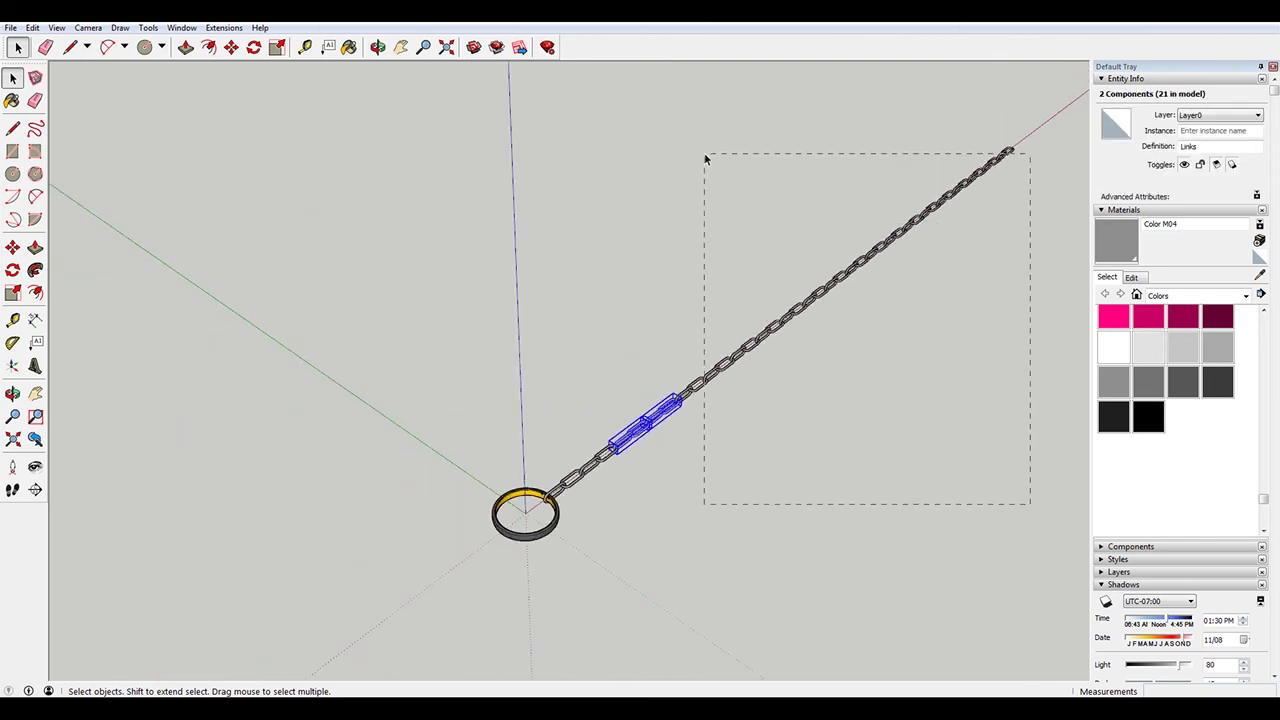
pyautogui.moveTo(705, 158); pyautogui.dragTo(657, 120)
pyautogui.scroll(2, 646, 478)
pyautogui.keyDown('shift'); pyautogui.moveTo(647, 474); pyautogui.dragTo(608, 434); pyautogui.keyUp('shift')
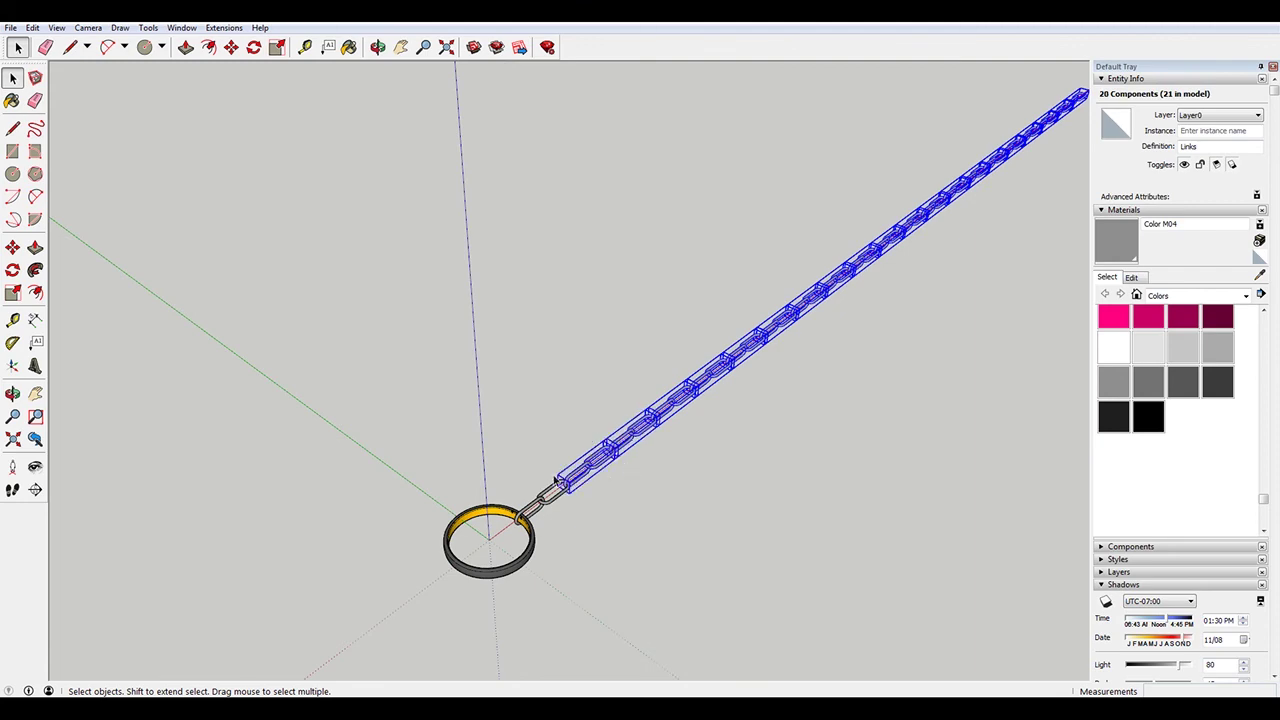
pyautogui.scroll(4, 560, 480)
pyautogui.press('q')
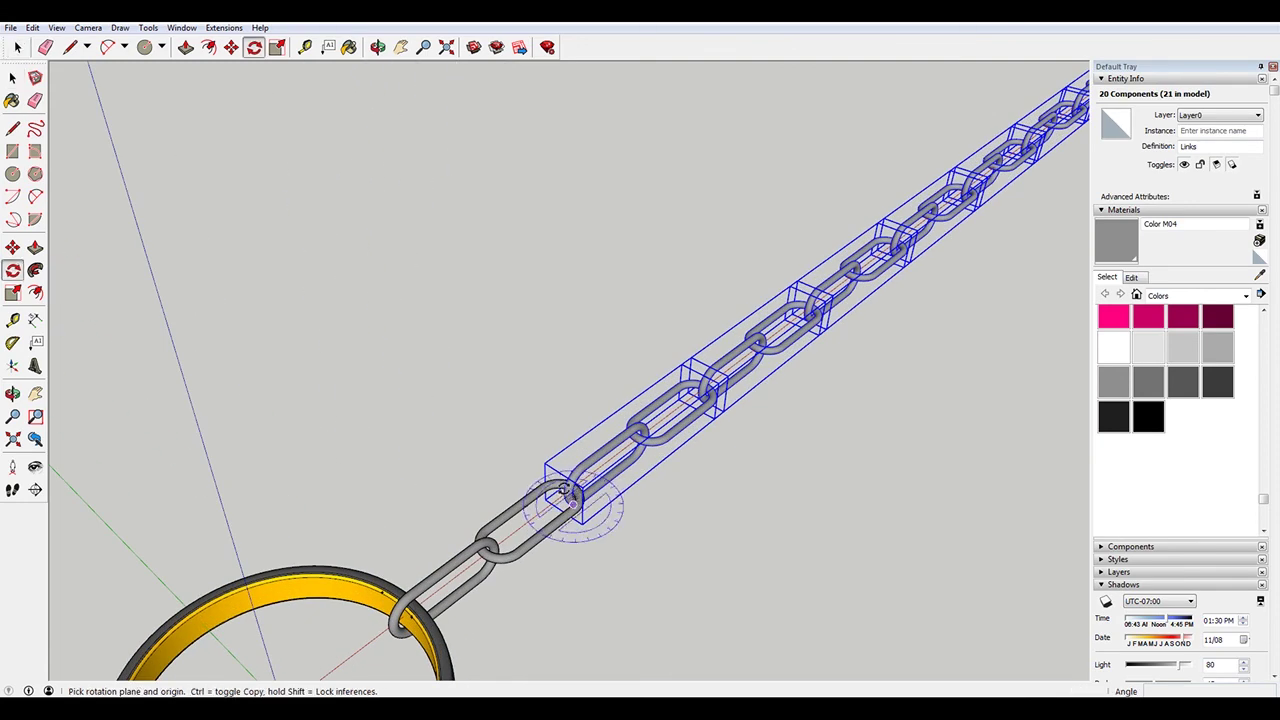
pyautogui.scroll(5, 548, 497)
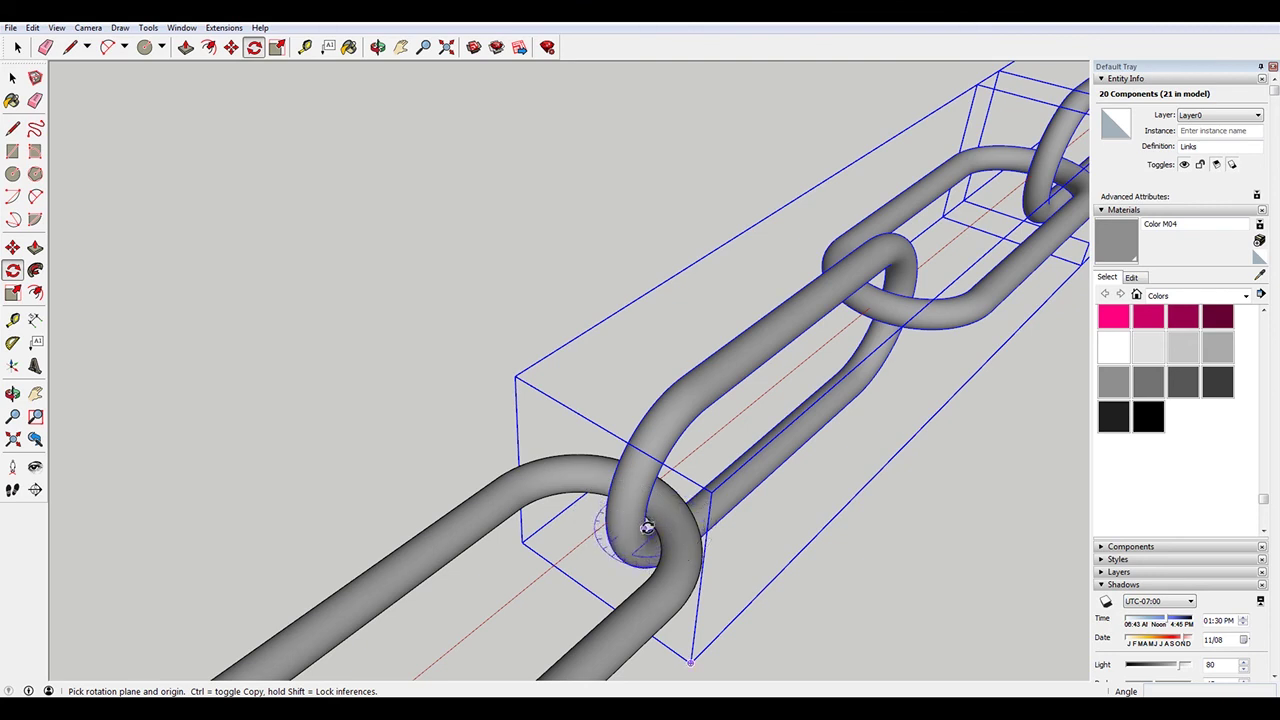
pyautogui.click(645, 524)
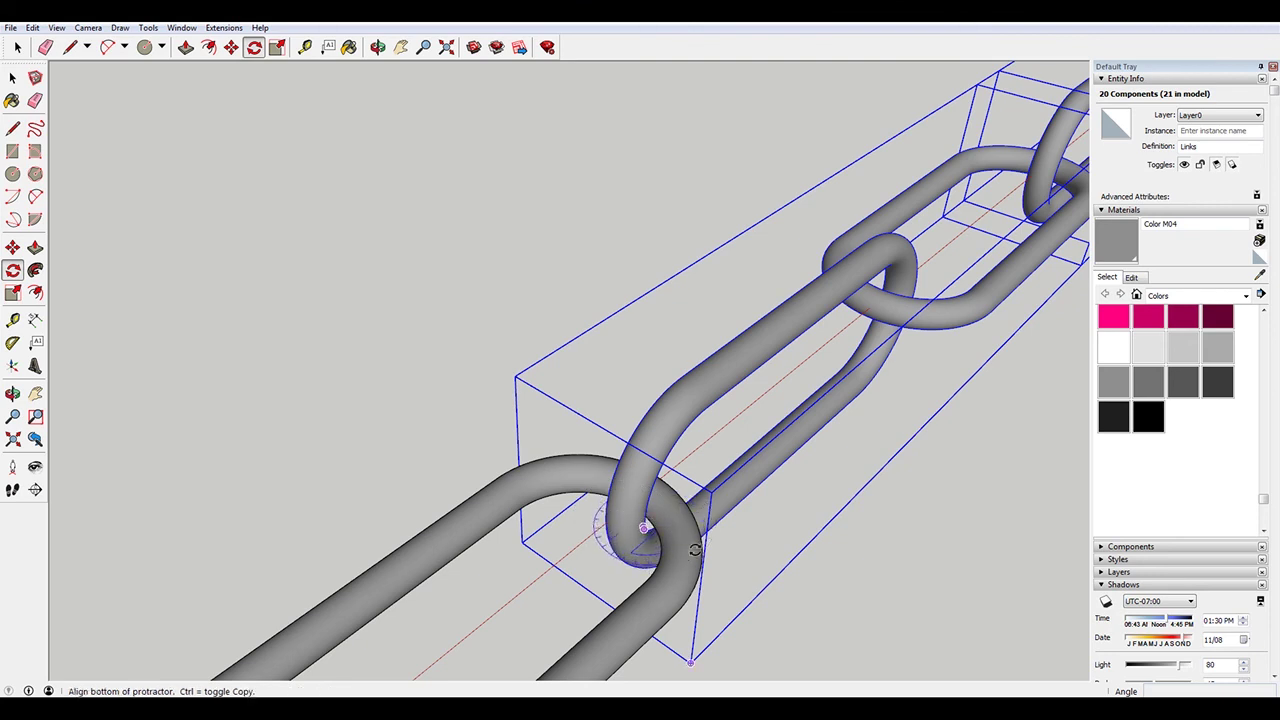
pyautogui.click(825, 643)
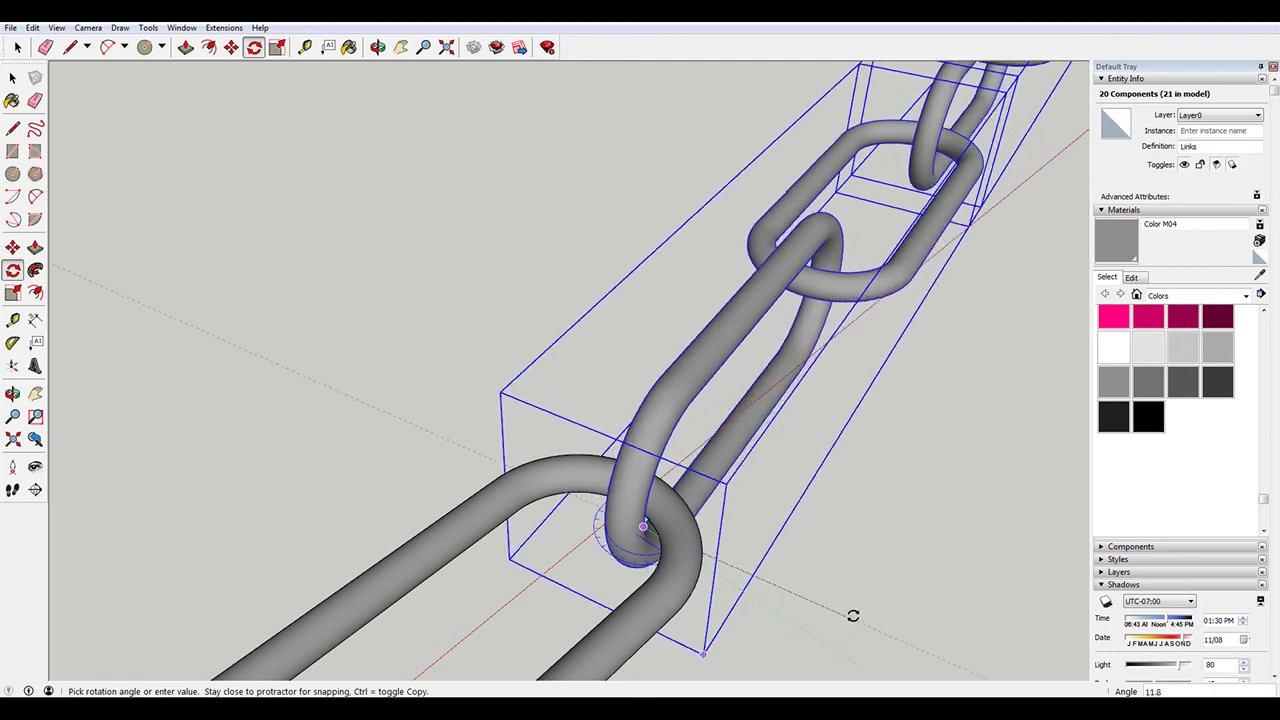
pyautogui.click(863, 600)
pyautogui.scroll(-5, 580, 482)
pyautogui.scroll(-4, 598, 502)
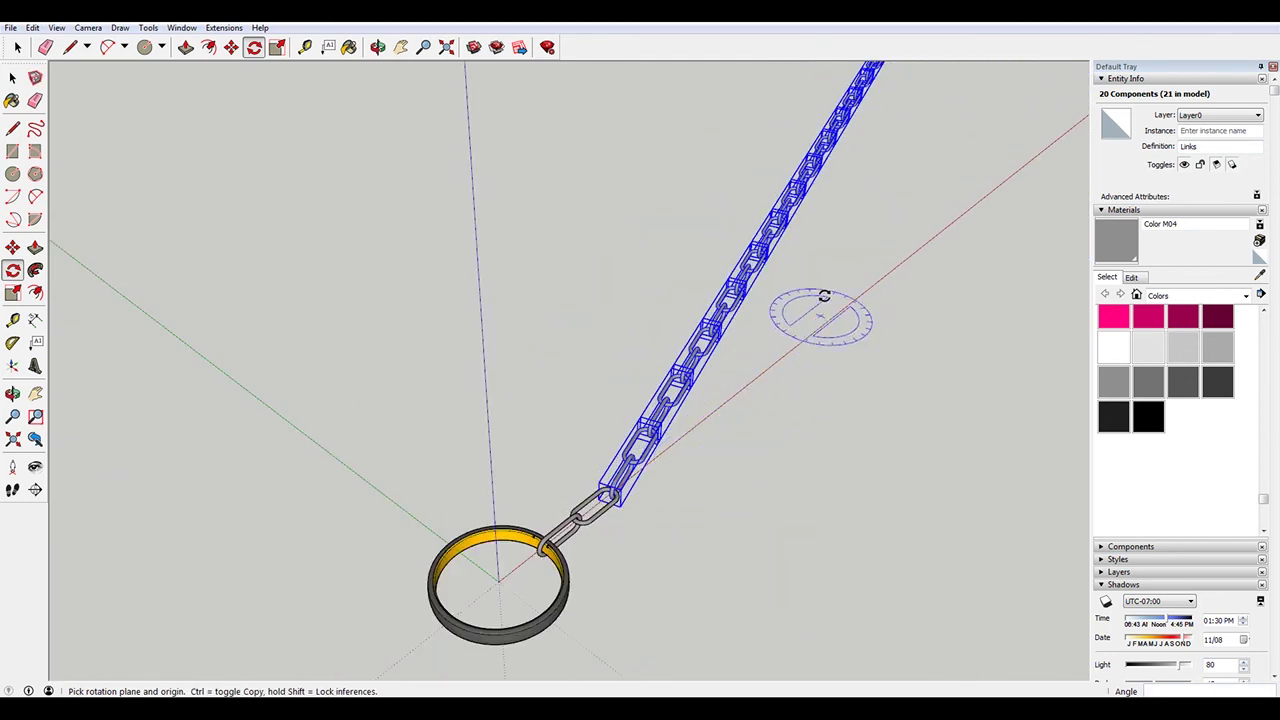
# Deselect the nearest selected link pair and rotate the remaining chain 15 degrees about the next joint, back toward the red axis
pyautogui.scroll(1, 823, 297)
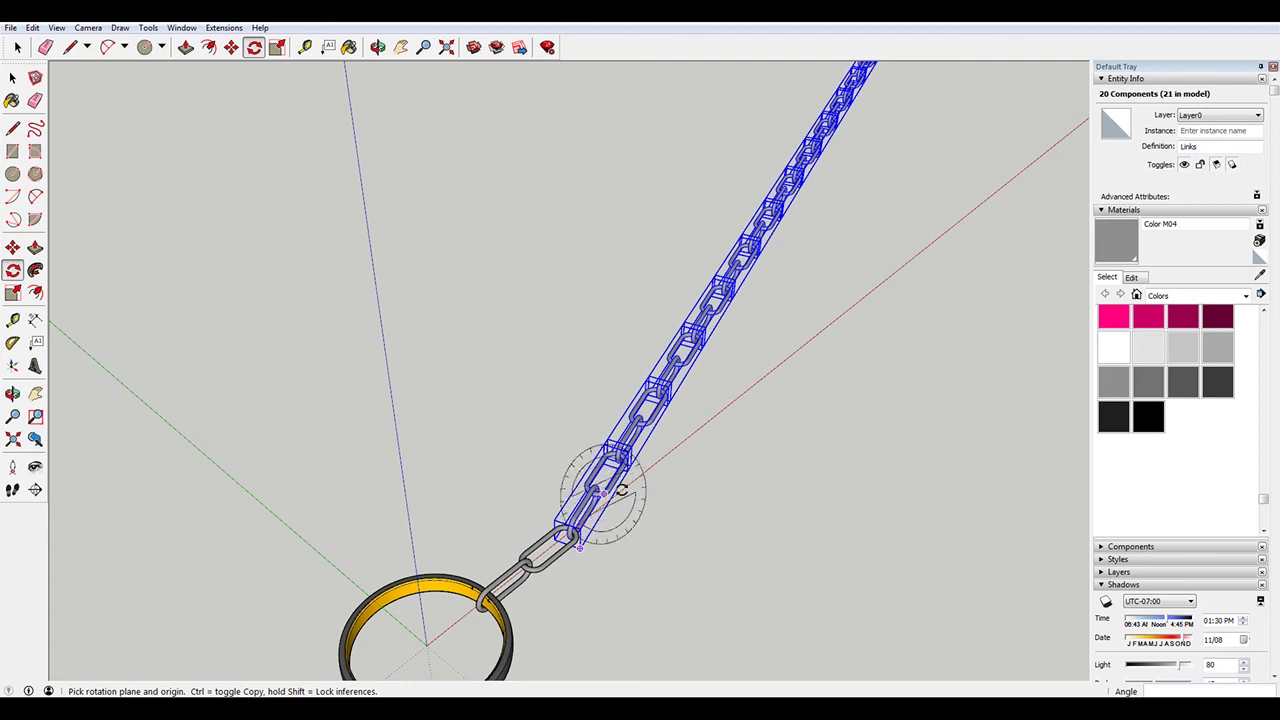
pyautogui.press('space')
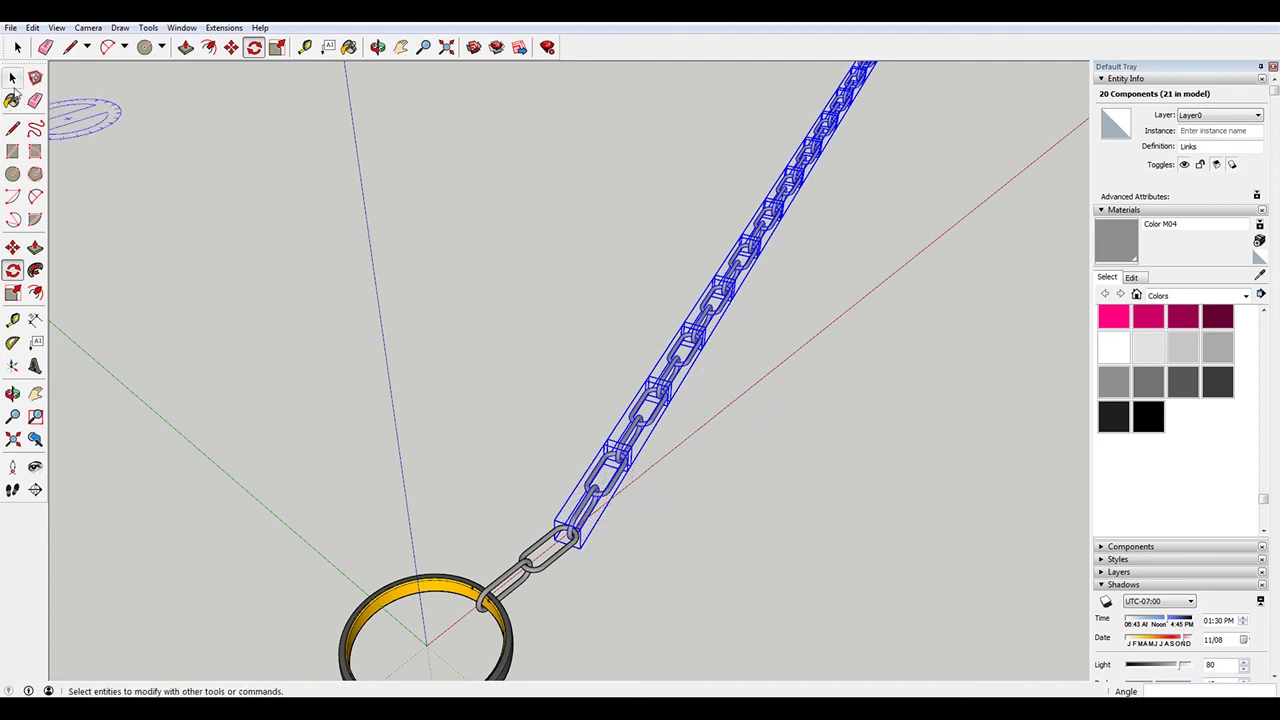
pyautogui.keyDown('shift'); pyautogui.click(602, 490); pyautogui.keyUp('shift')
pyautogui.scroll(3, 677, 432)
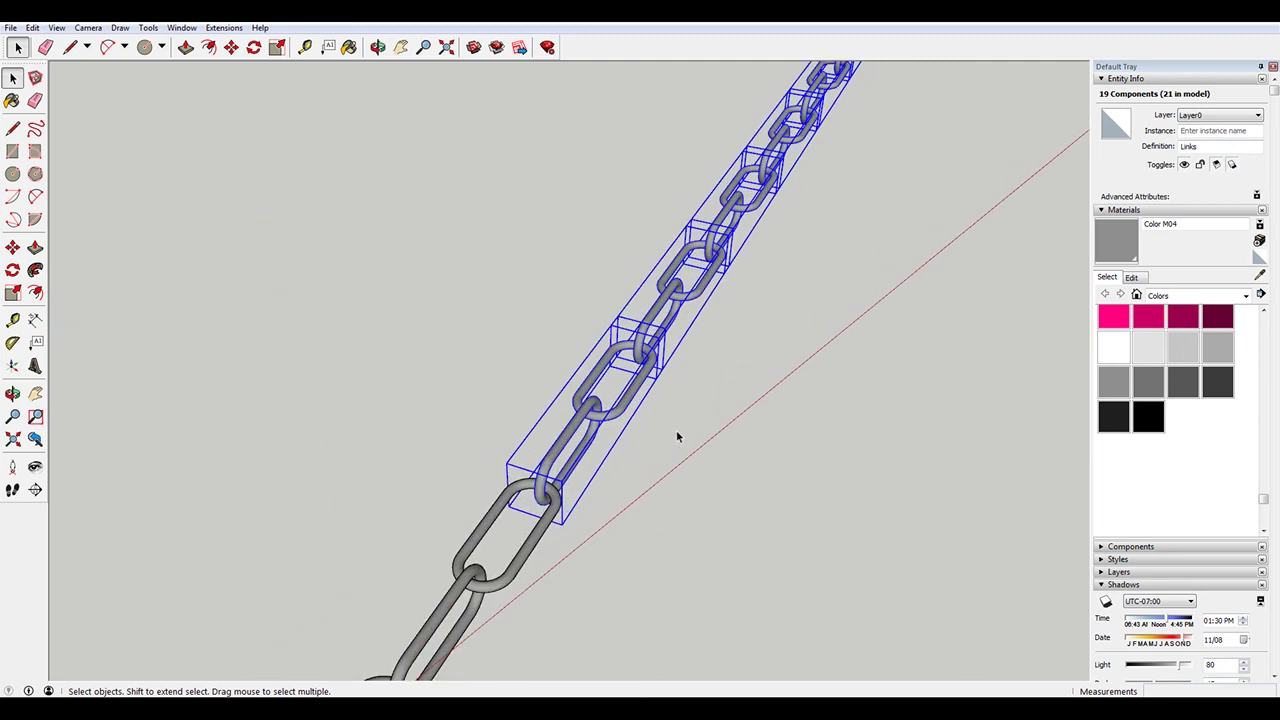
pyautogui.press('q')
pyautogui.scroll(4, 560, 490)
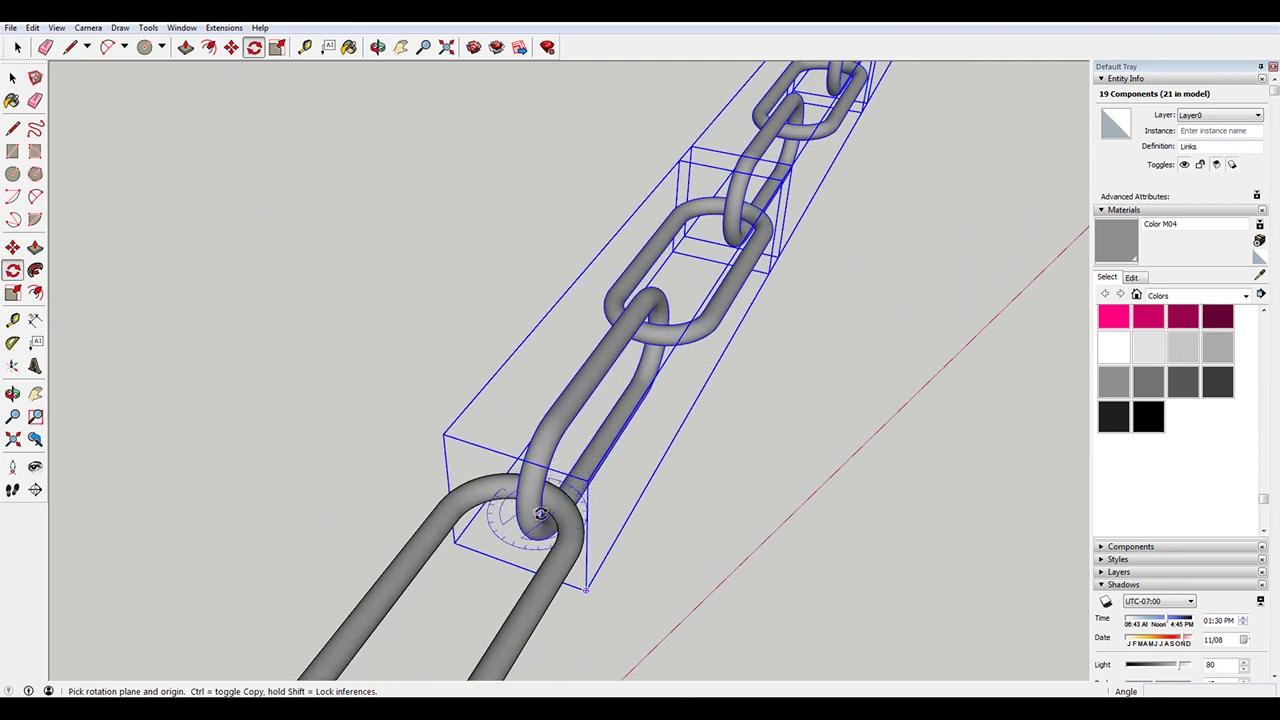
pyautogui.click(537, 513)
pyautogui.click(720, 562)
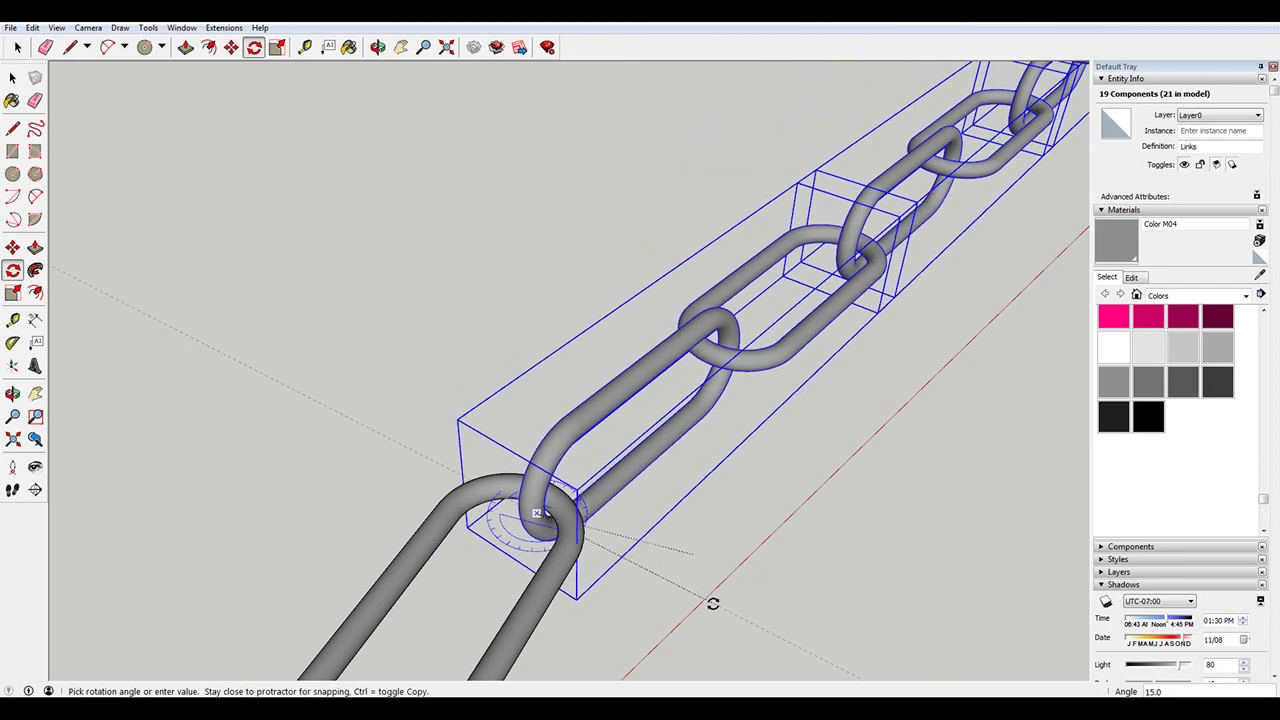
pyautogui.click(712, 604)
pyautogui.scroll(-5, 843, 331)
pyautogui.scroll(3, 570, 428)
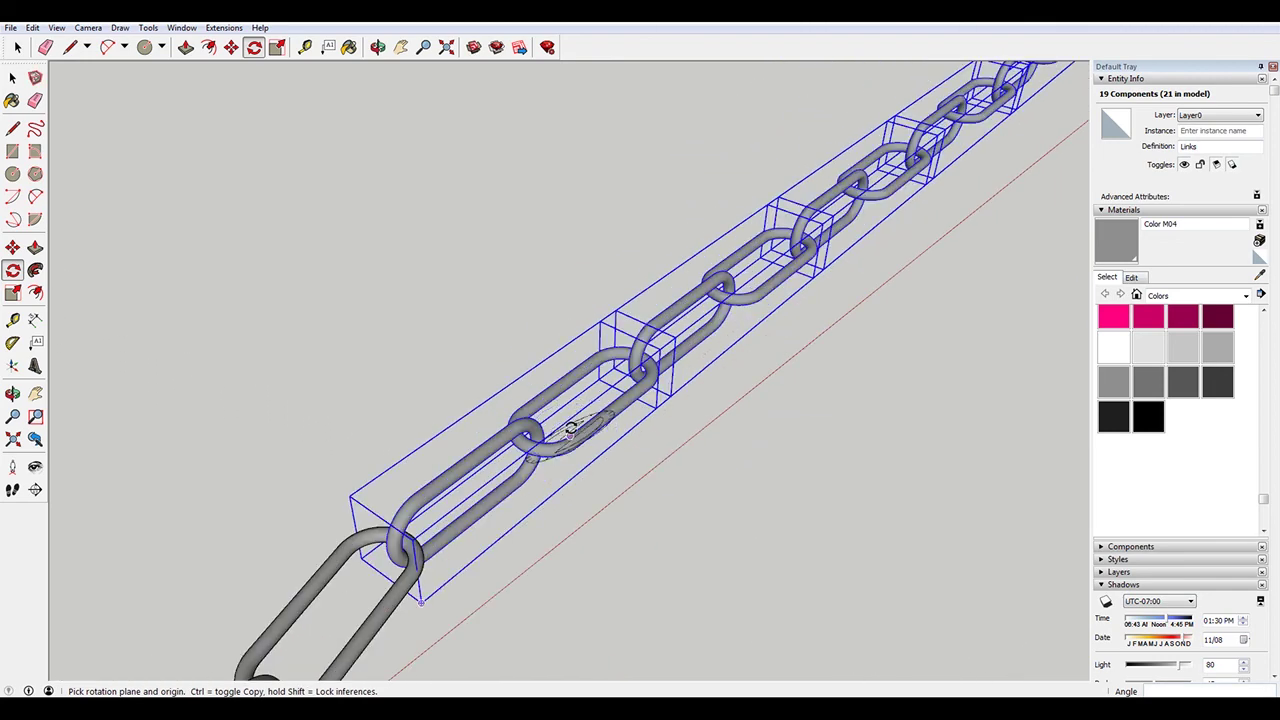
# Deselect one more link pair and rotate the rest of the chain about its new end joint, away from the red axis
pyautogui.click(12, 77)
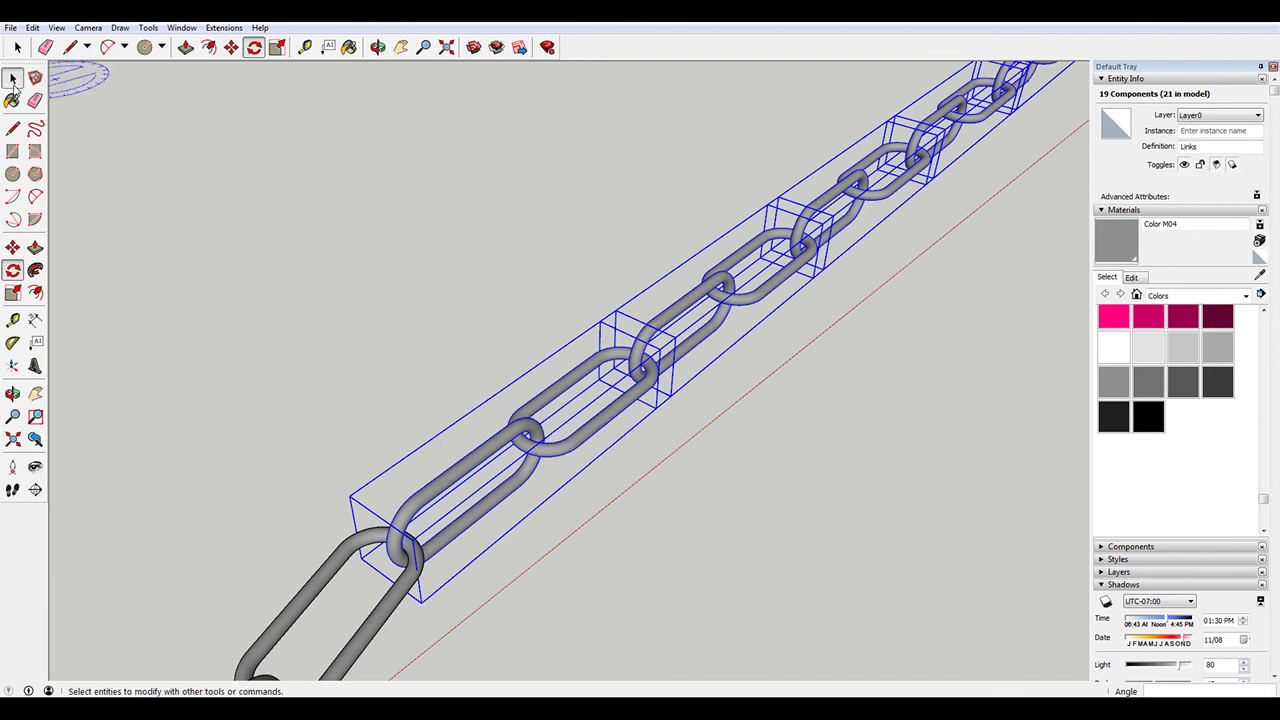
pyautogui.keyDown('shift'); pyautogui.click(583, 438); pyautogui.keyUp('shift')
pyautogui.scroll(-4, 666, 298)
pyautogui.scroll(5, 857, 211)
pyautogui.press('q')
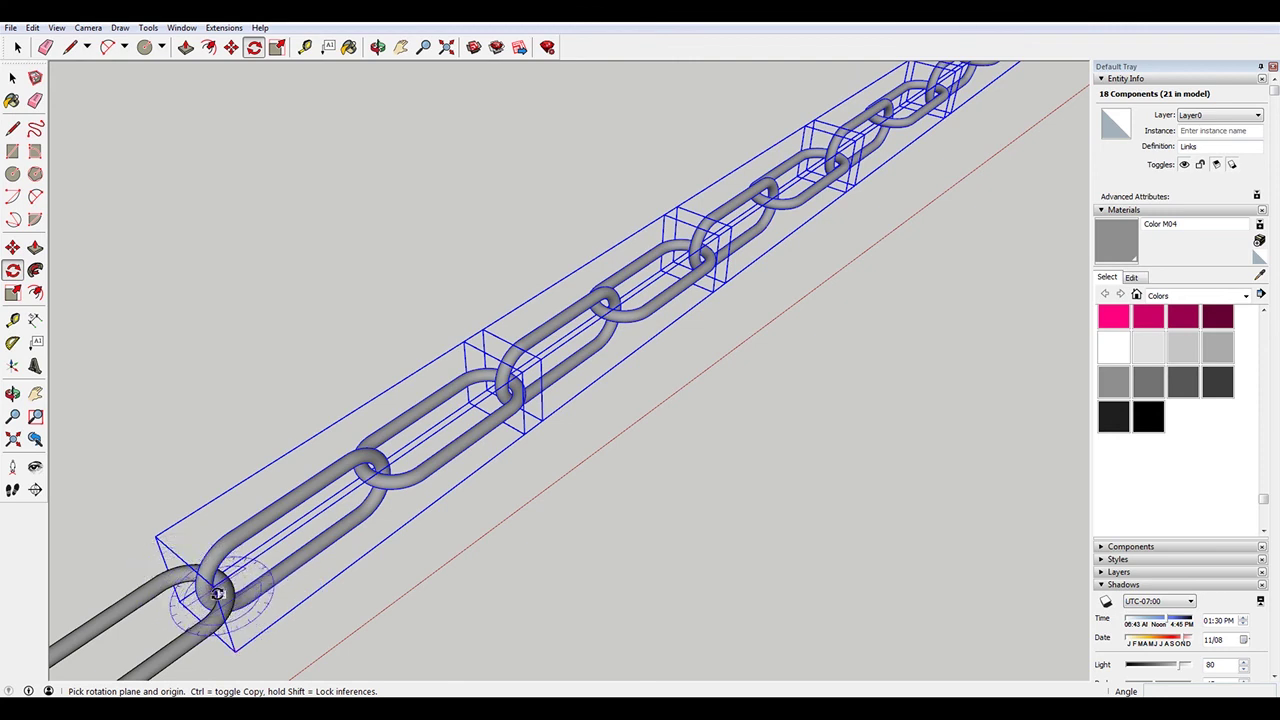
pyautogui.click(217, 597)
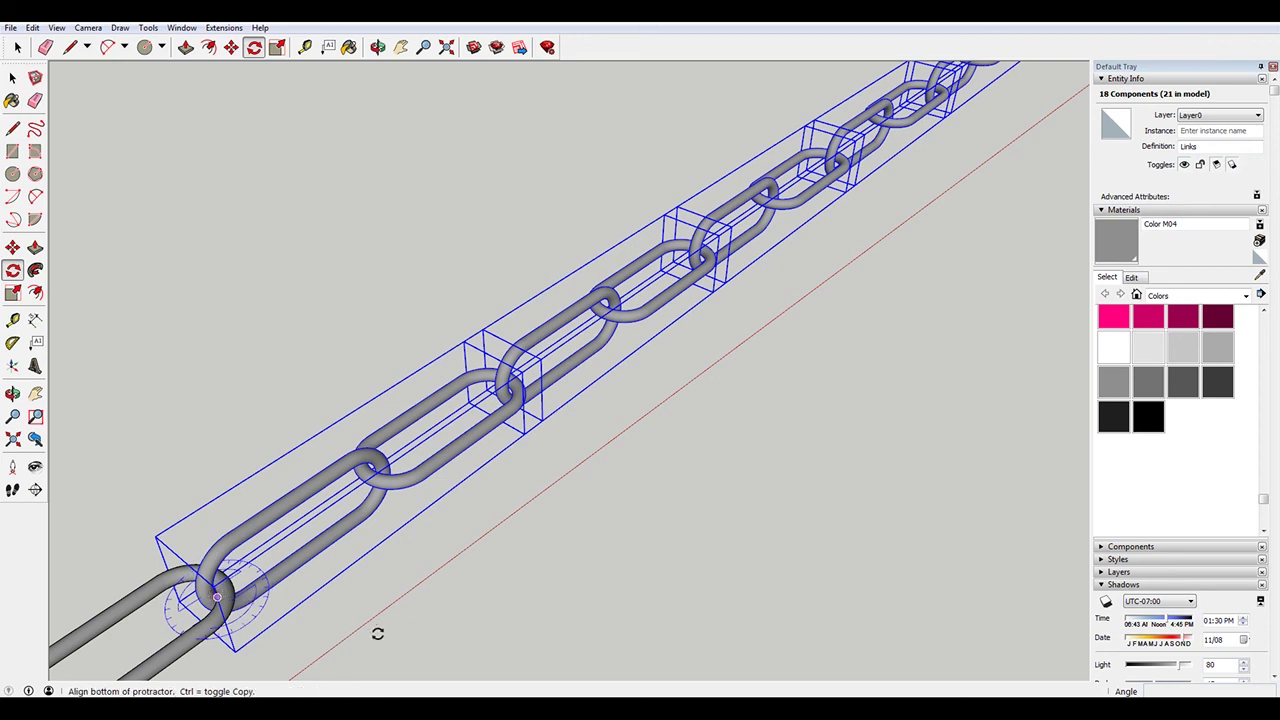
pyautogui.click(372, 636)
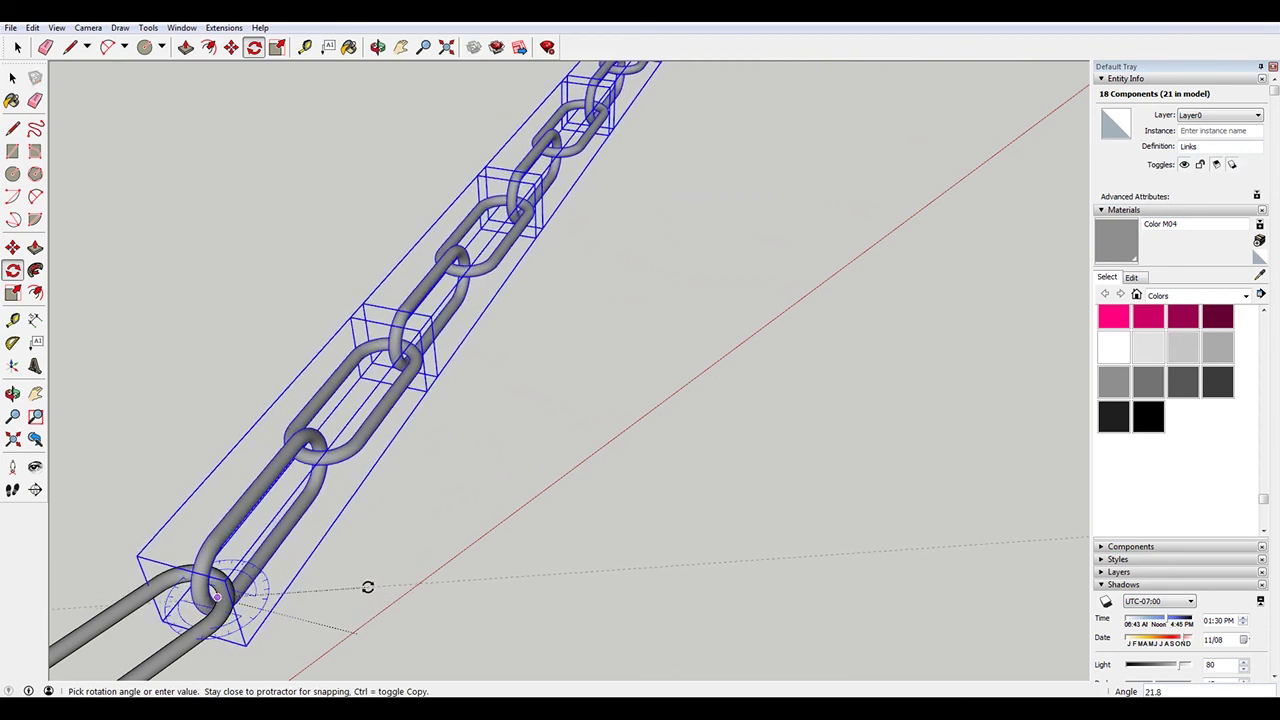
pyautogui.click(365, 572)
pyautogui.scroll(-6, 549, 431)
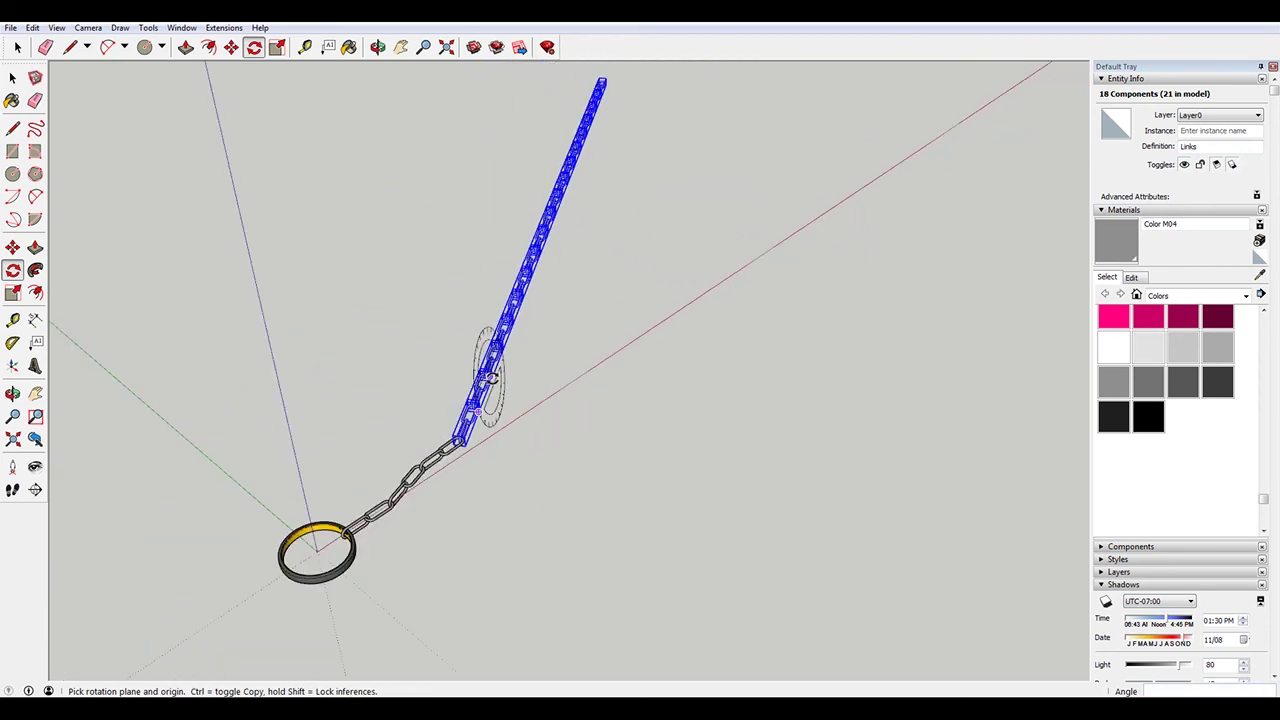
pyautogui.scroll(6, 343, 354)
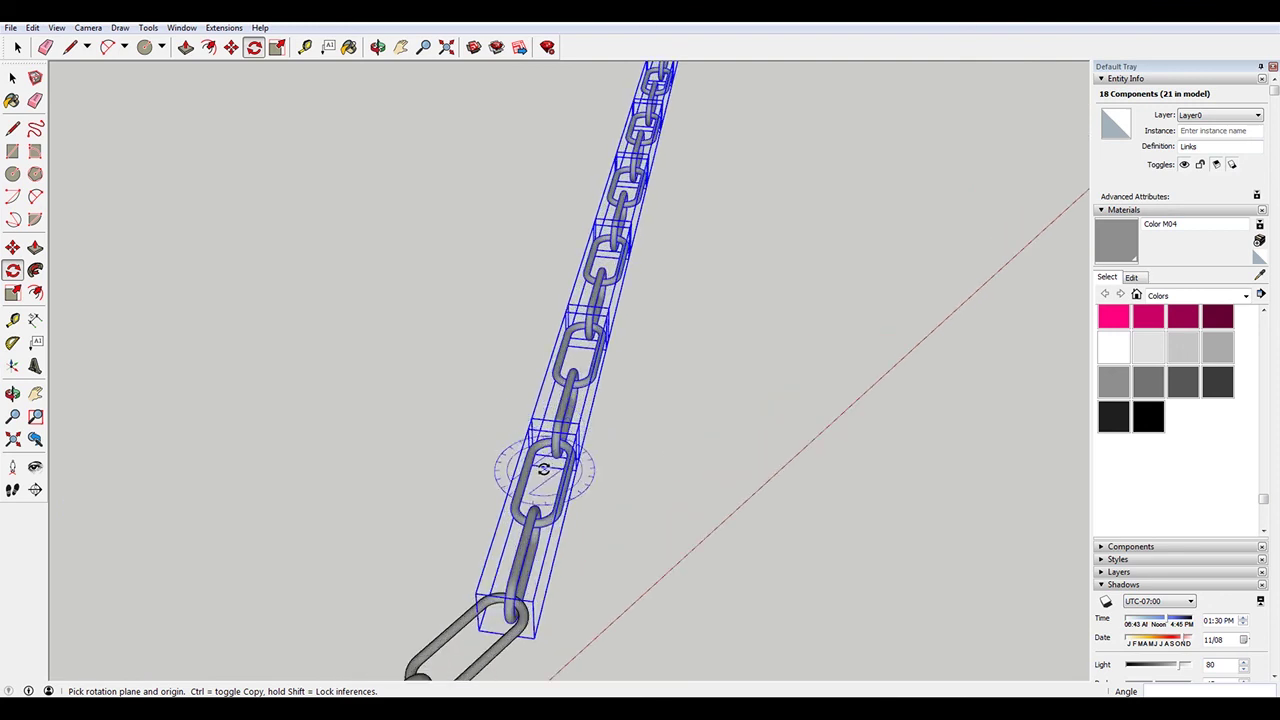
# Exclude the already positioned link pairs from the selection and rotate the remaining chain about its following joint to continue the curve
pyautogui.click(12, 78)
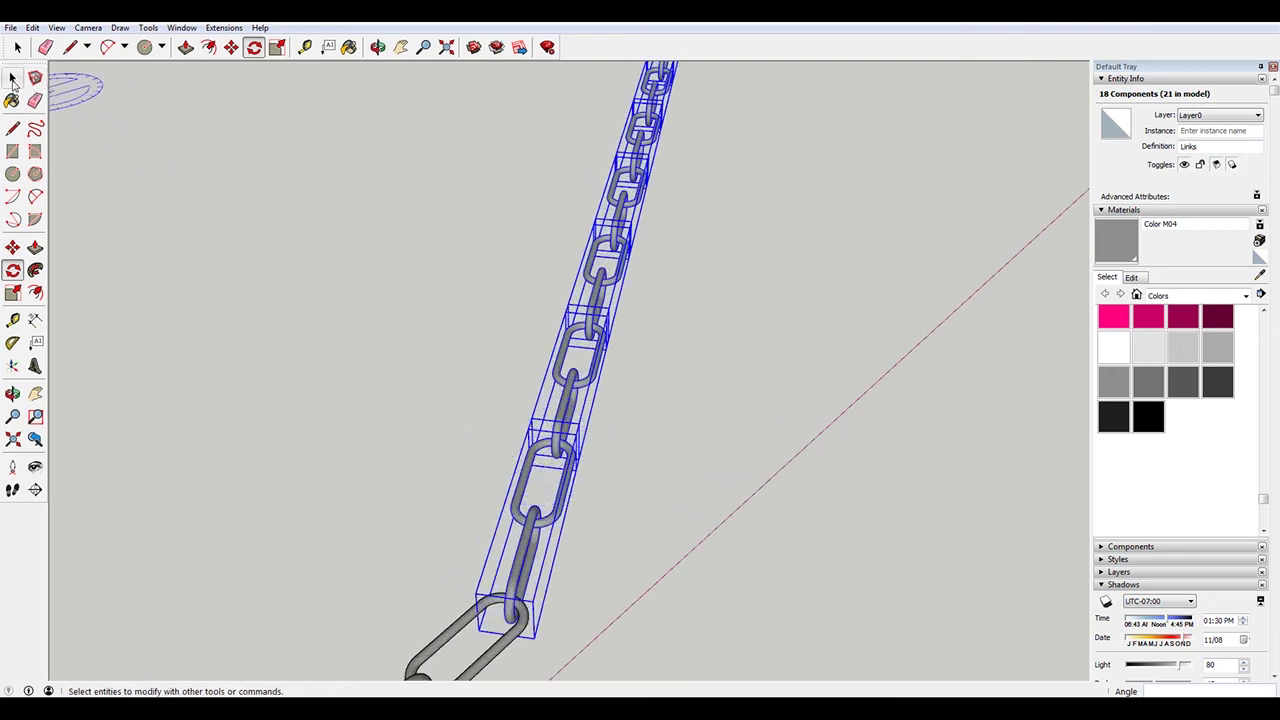
pyautogui.click(12, 78)
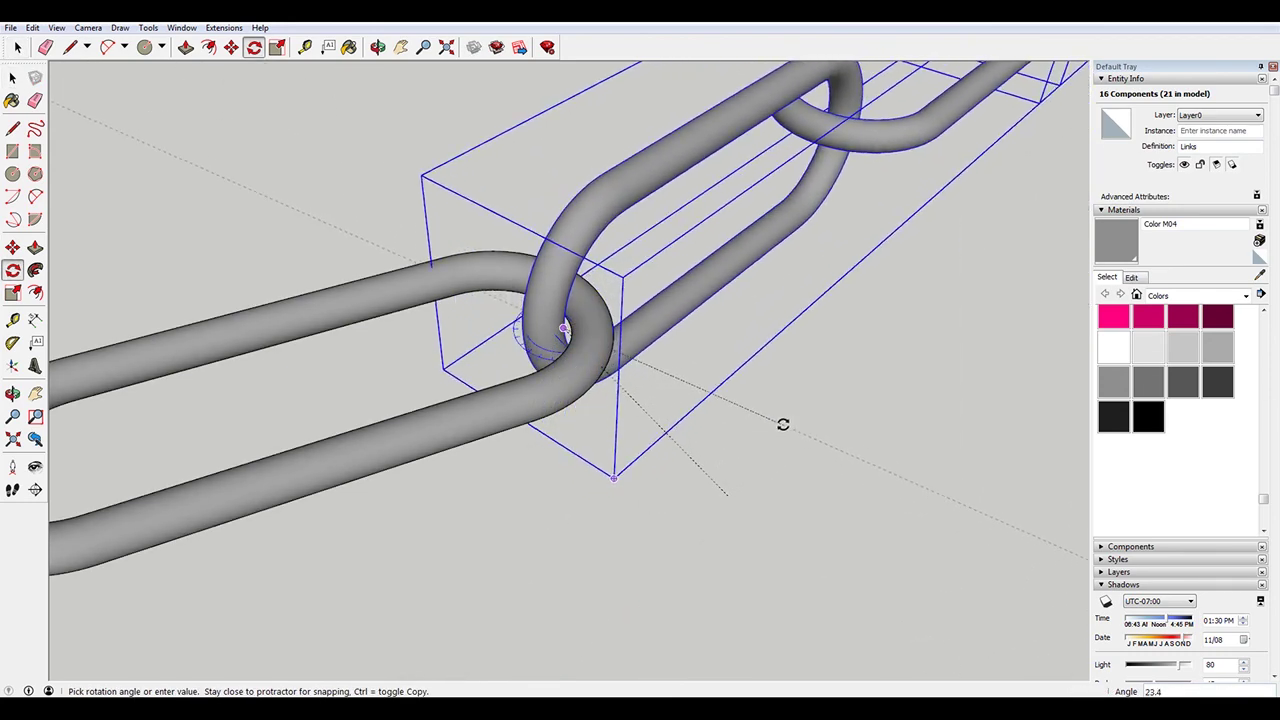
pyautogui.press('Escape')
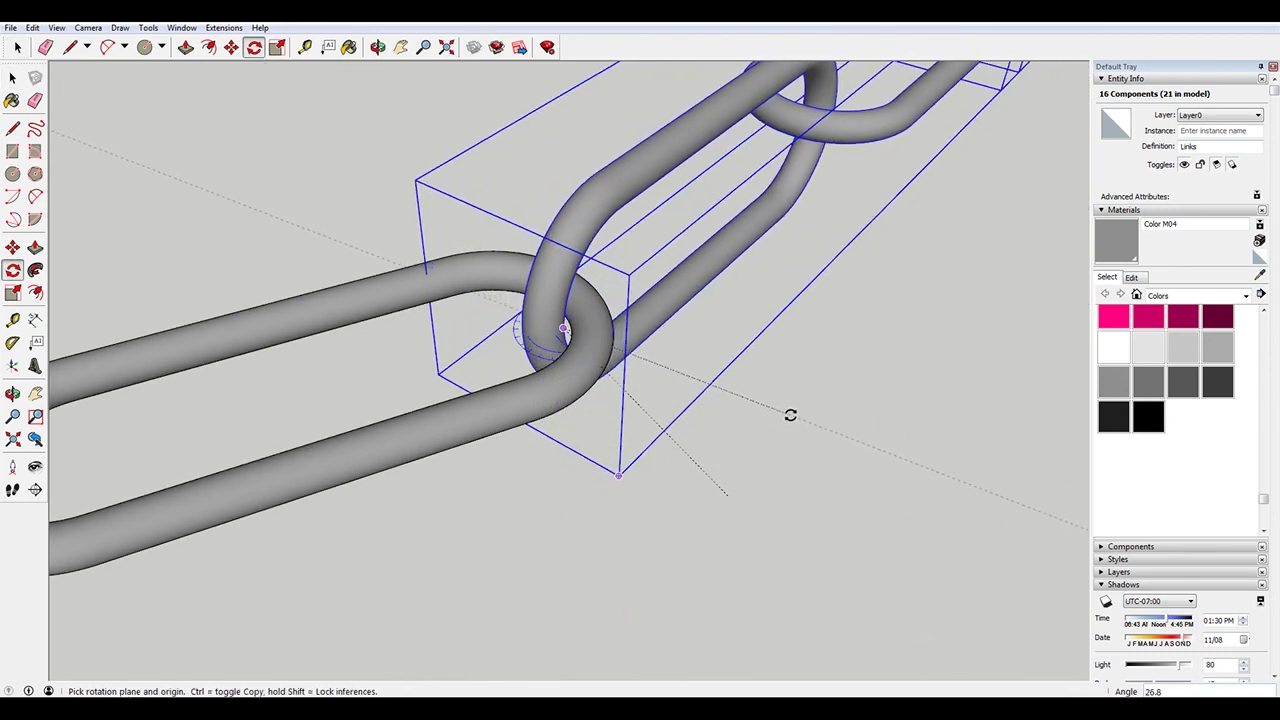
pyautogui.scroll(-10, 629, 486)
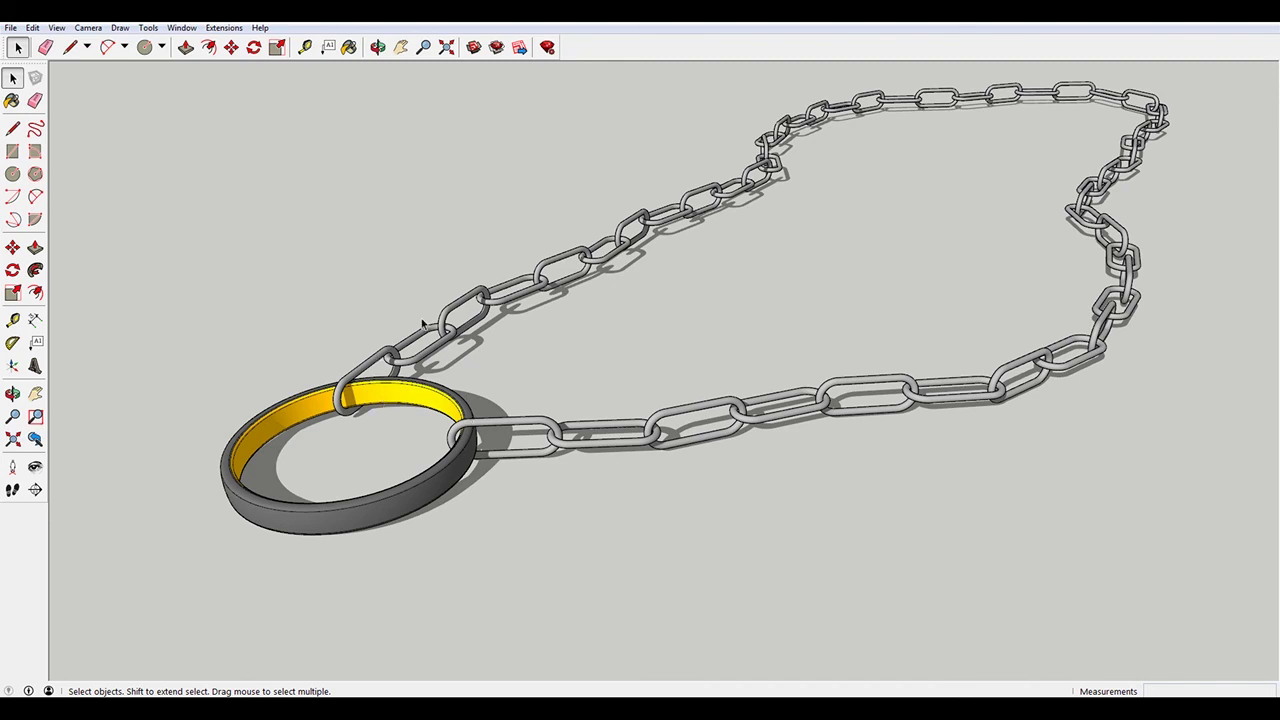
pyautogui.scroll(-5, 470, 340)
pyautogui.moveTo(571, 343); pyautogui.dragTo(624, 413, button='middle')
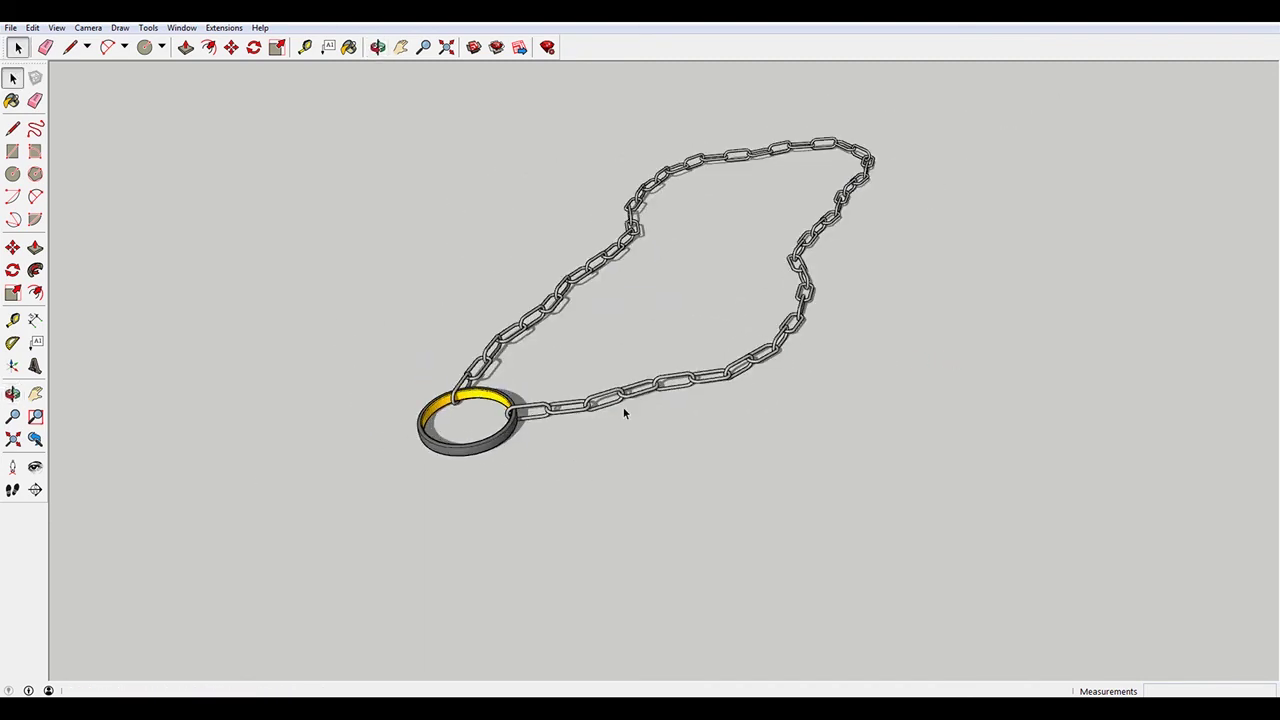